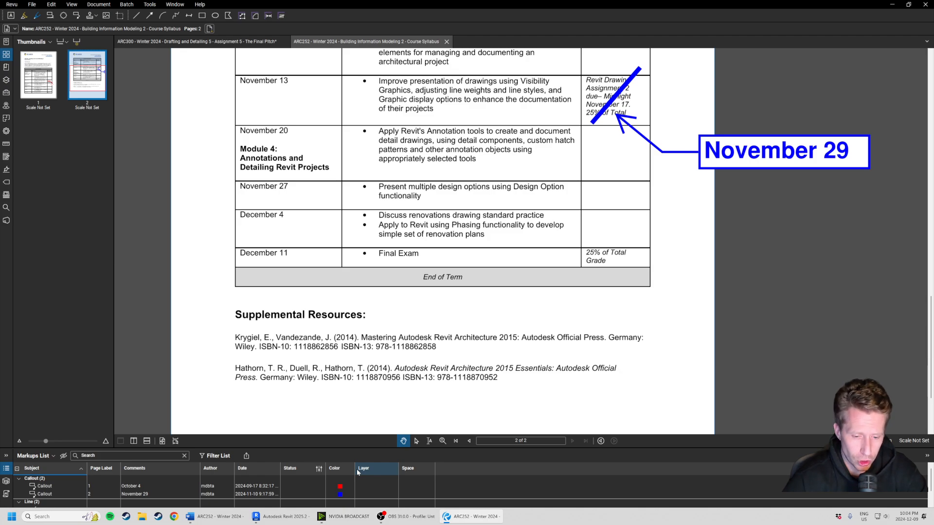
Switch from the course syllabus to Revit and show the office building's Main Floor Level plan with nothing selected
mouse_move(306, 519)
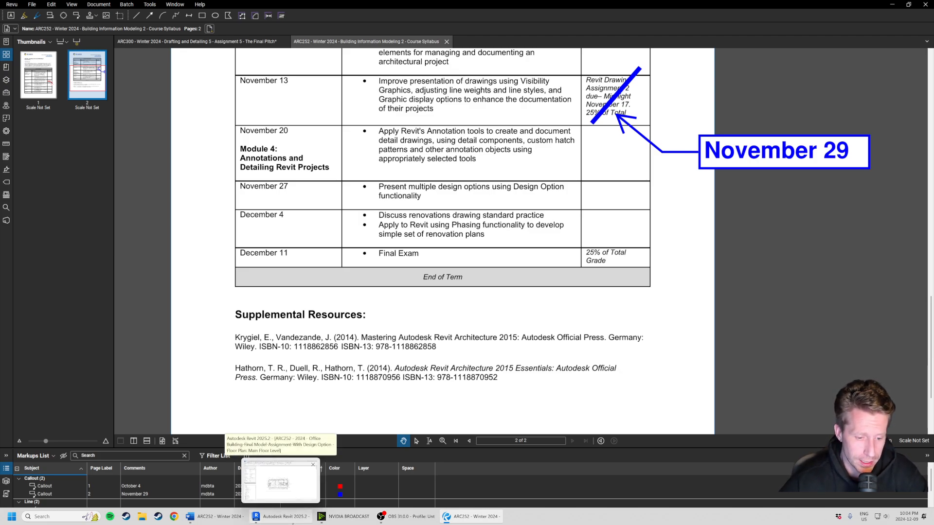
left_click(413, 520)
left_click(414, 520)
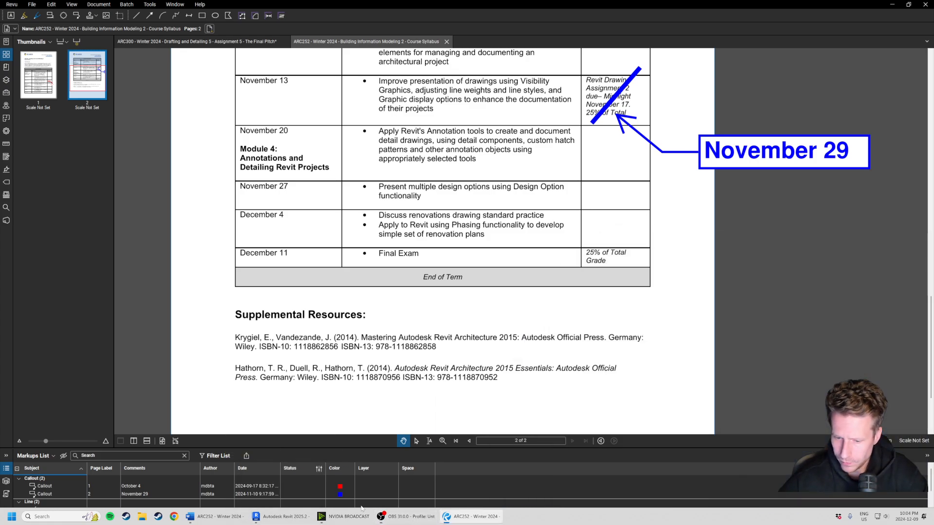
left_click(281, 517)
scroll(452, 316, "up", 4)
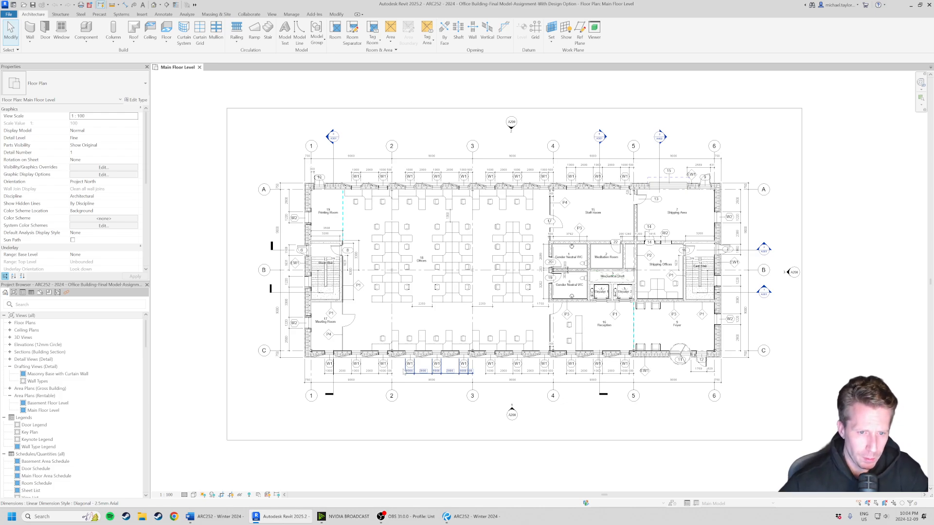
key("Escape")
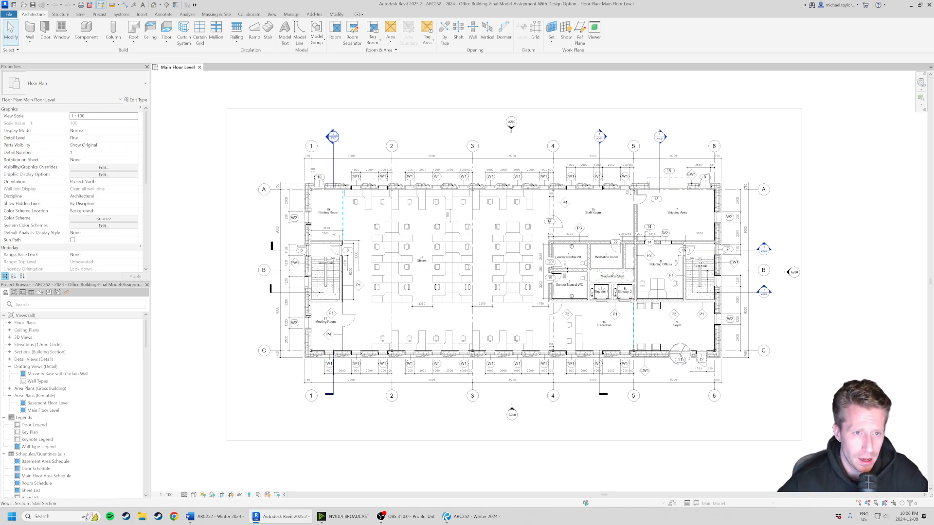
Open the Design Options dialog, enlarge it to look over its option set and option commands, and close it
left_click(289, 15)
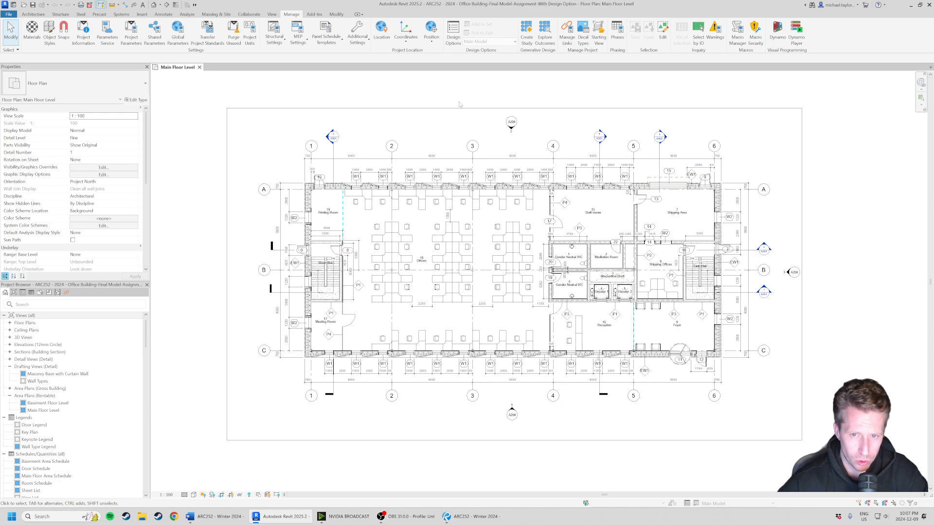
left_click(453, 33)
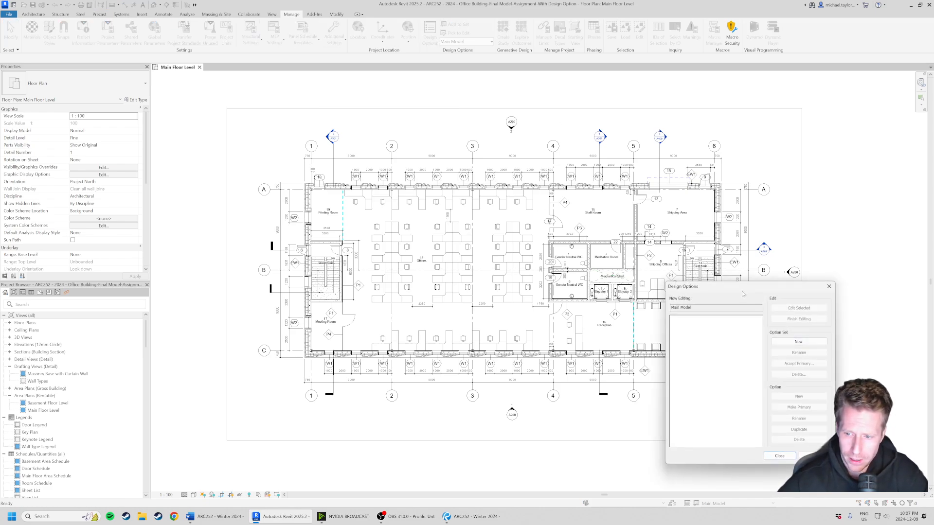
left_click_drag(742, 294, 340, 176)
left_click(400, 517)
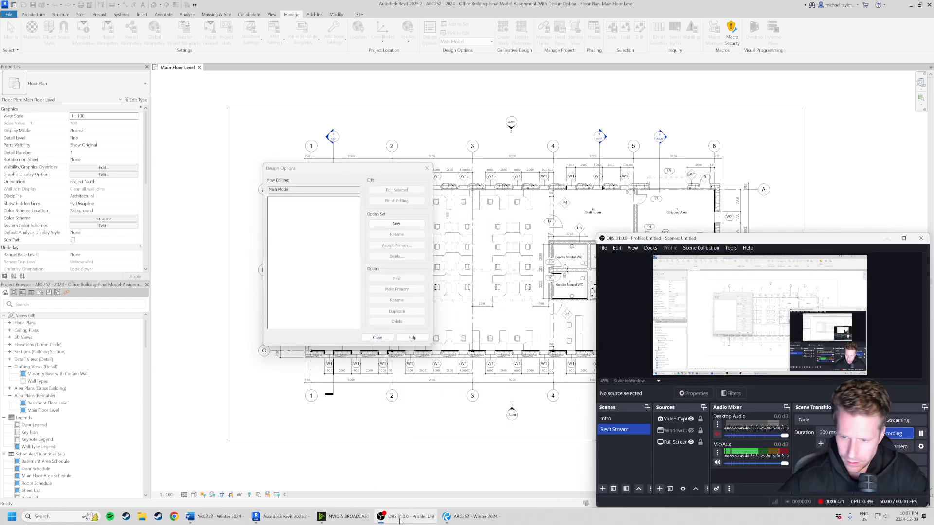
left_click(359, 324)
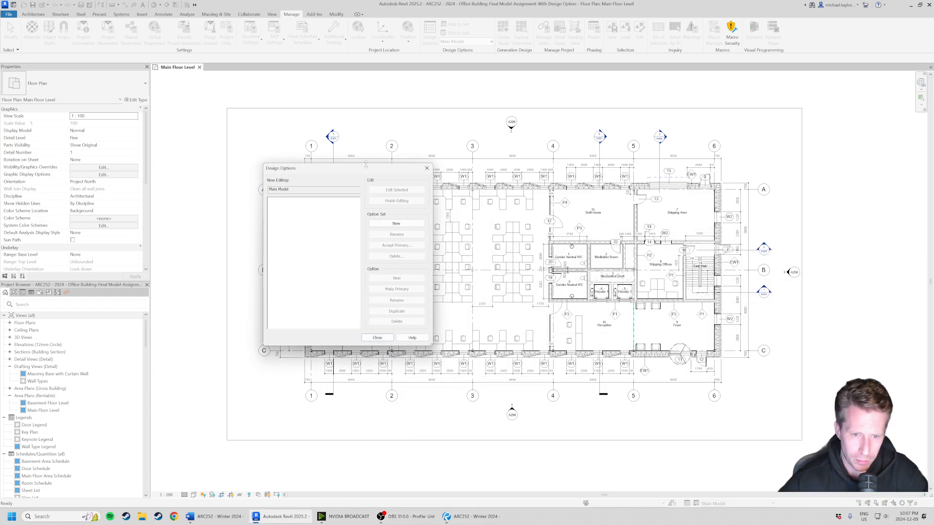
left_click_drag(366, 165, 315, 176)
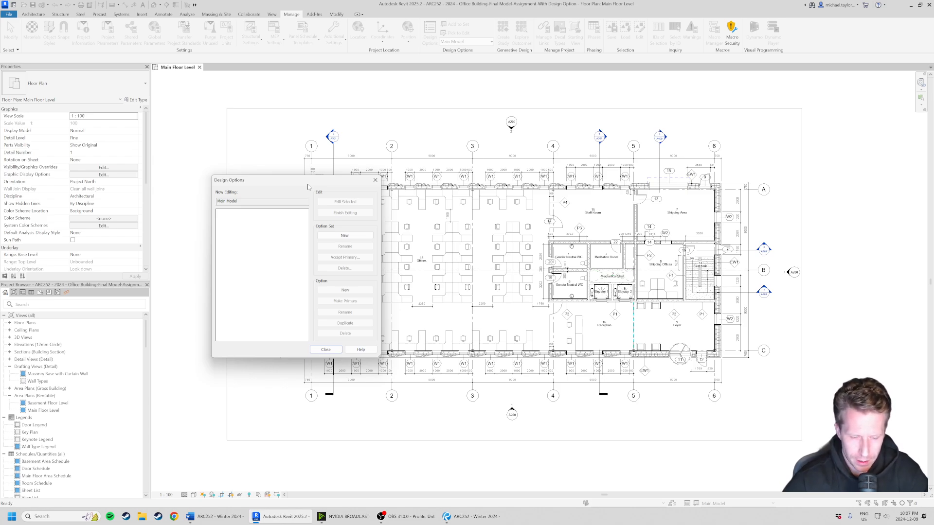
left_click_drag(308, 185, 374, 214)
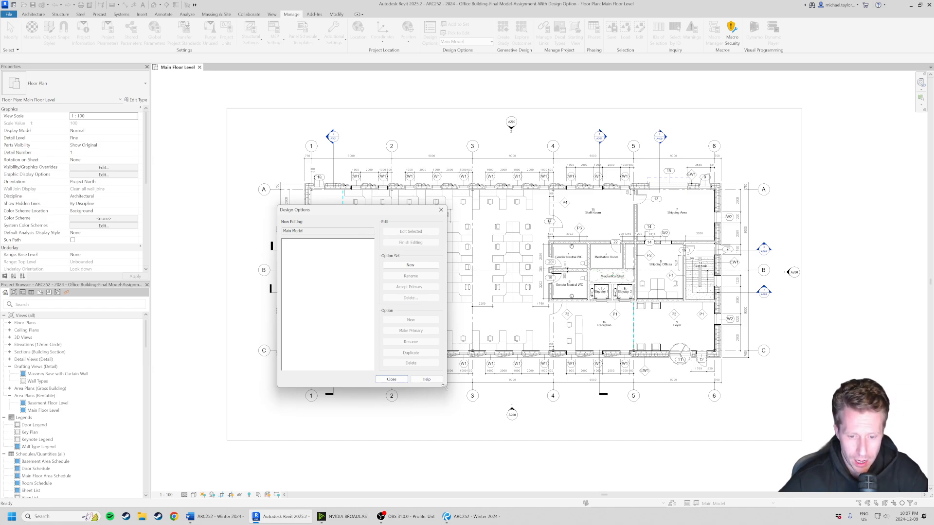
left_click_drag(444, 387, 506, 426)
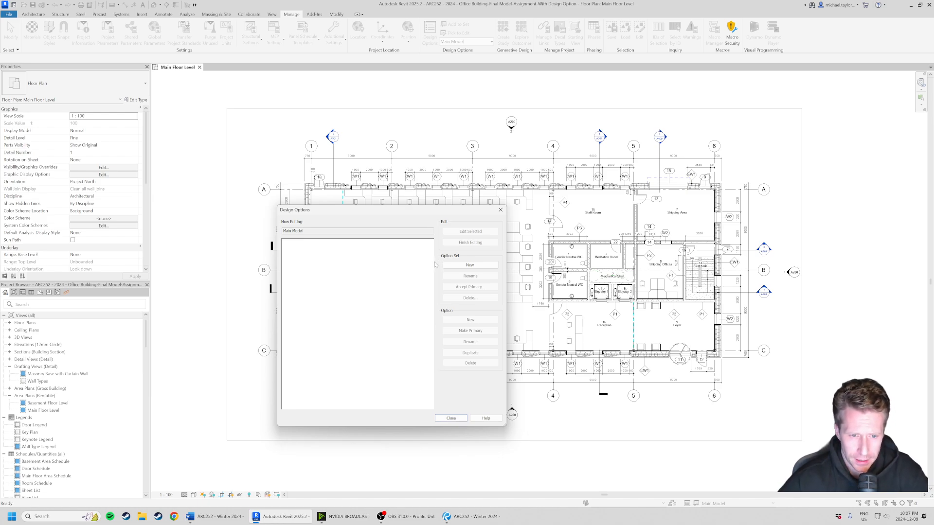
left_click(451, 418)
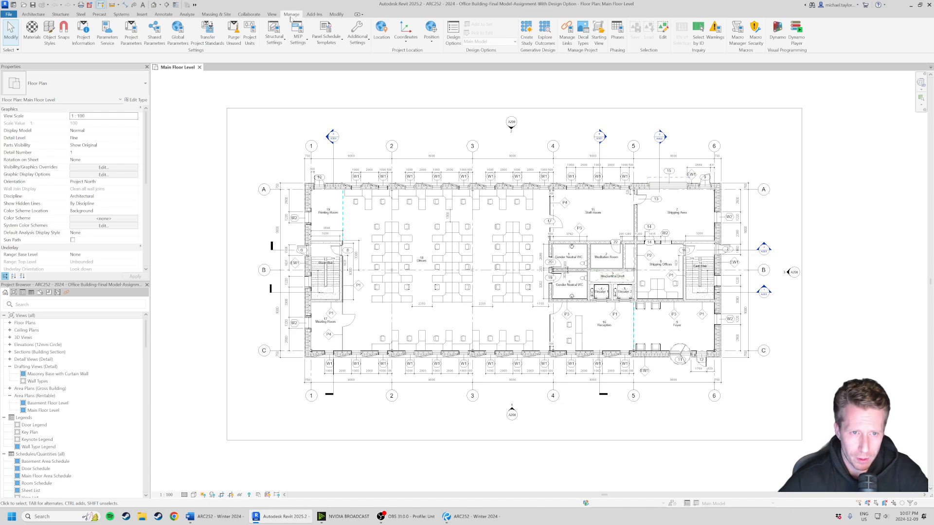
left_click(453, 35)
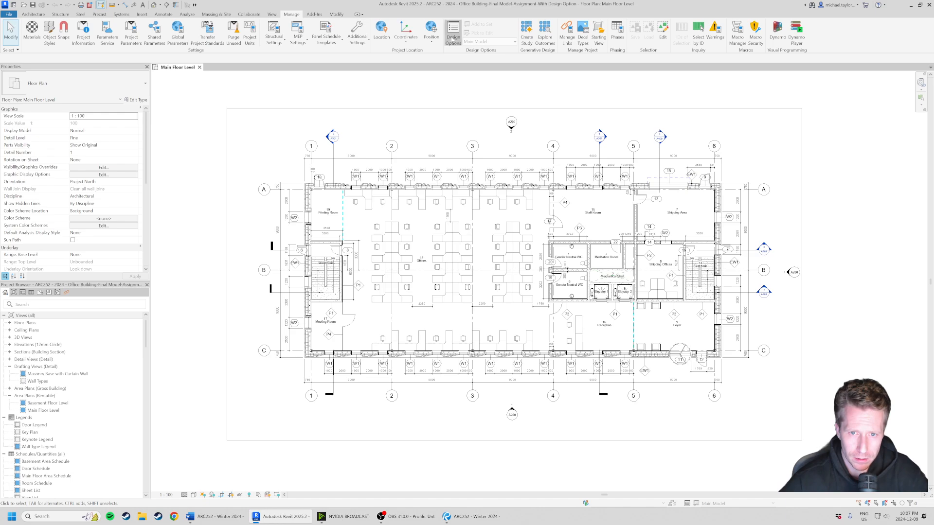
left_click_drag(407, 217, 433, 193)
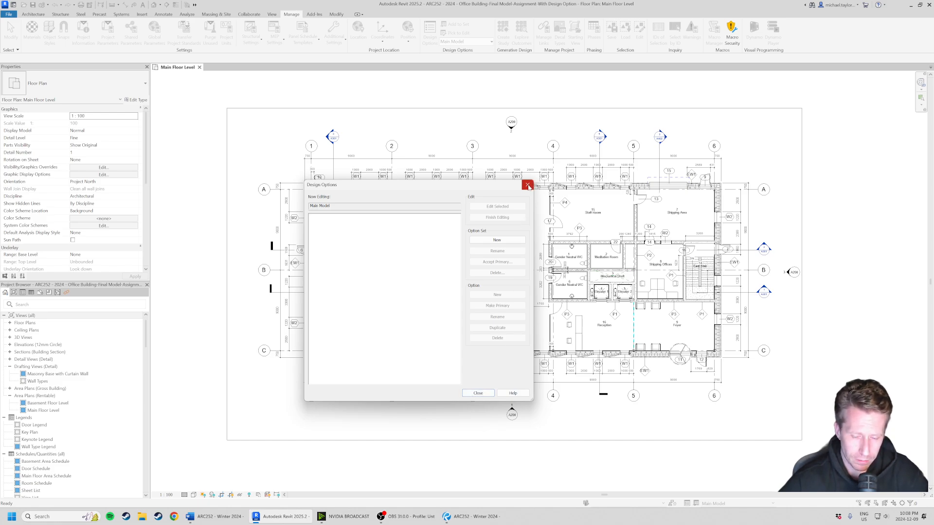
left_click(478, 393)
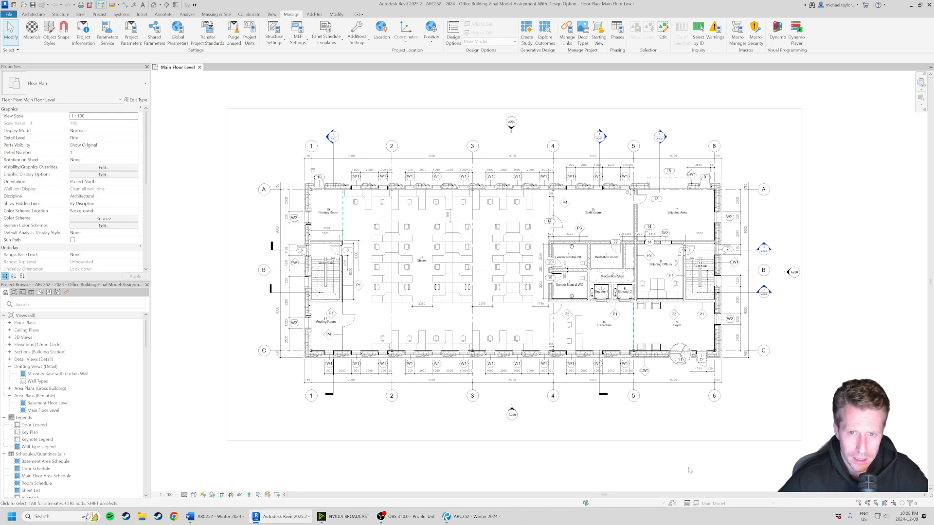
Open the Design Options dialog and create a new option set
left_click(687, 505)
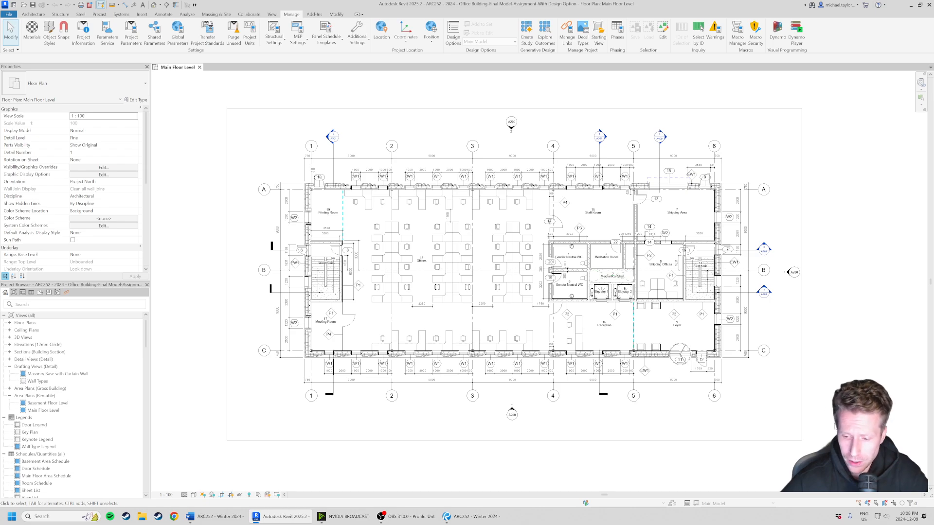
left_click(687, 504)
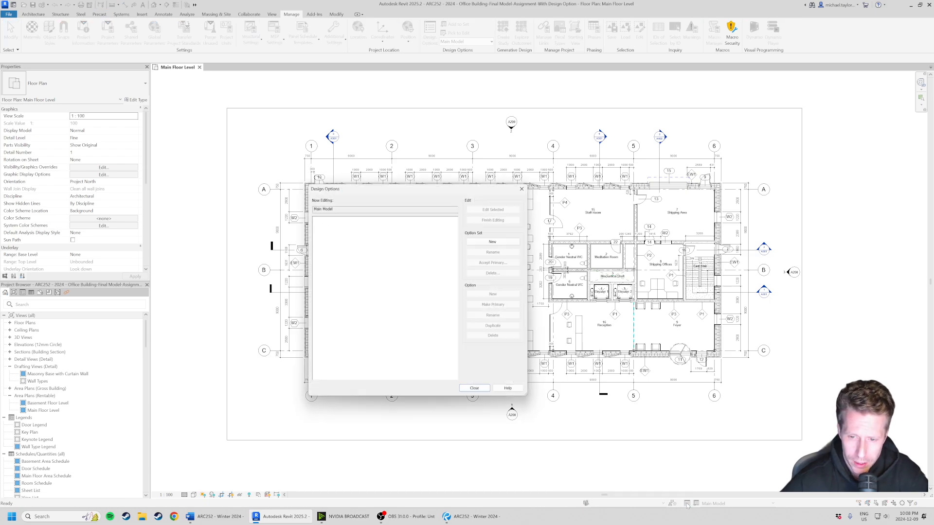
left_click_drag(405, 195, 451, 198)
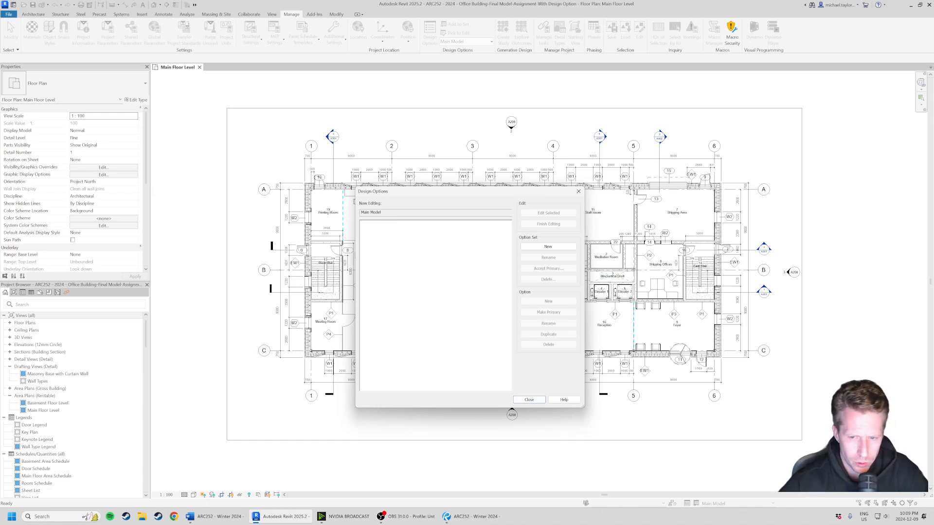
left_click(547, 249)
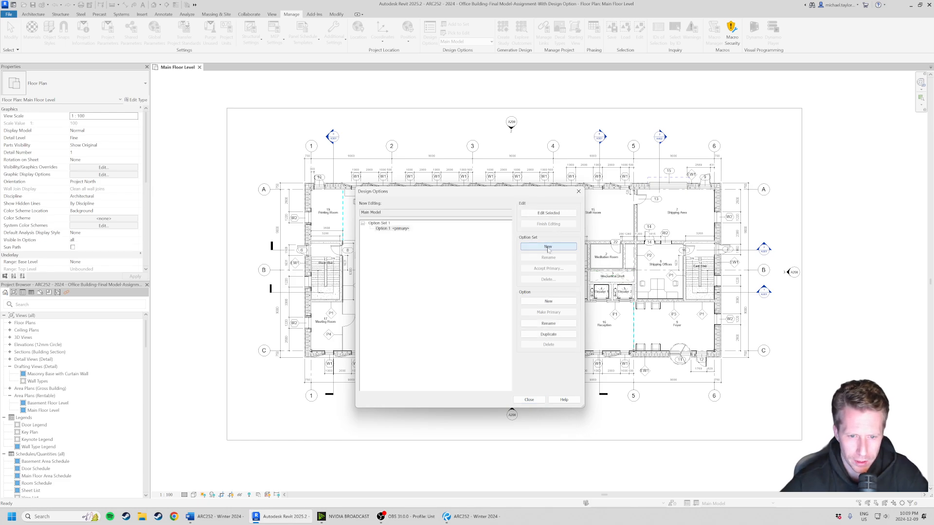
Rename the new option set as "Vestibule Option Set"
left_click(380, 224)
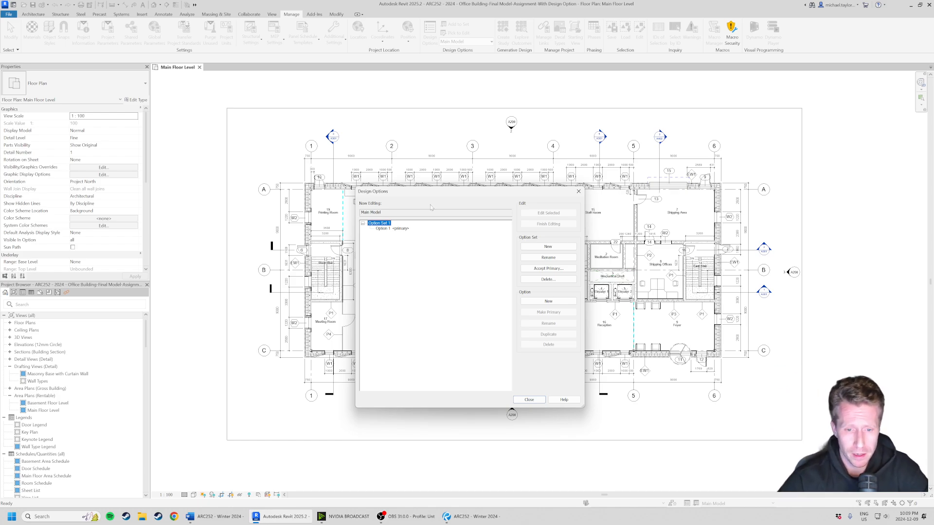
left_click(393, 229)
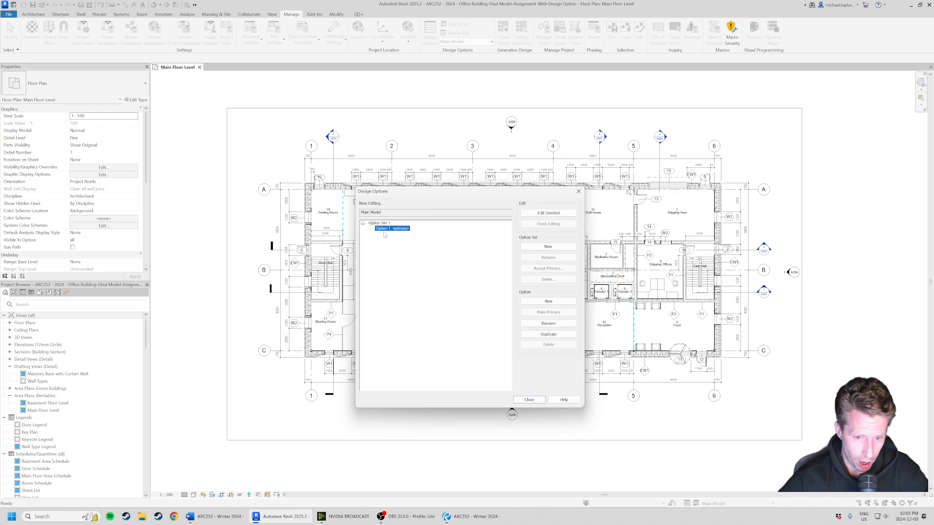
left_click(384, 224)
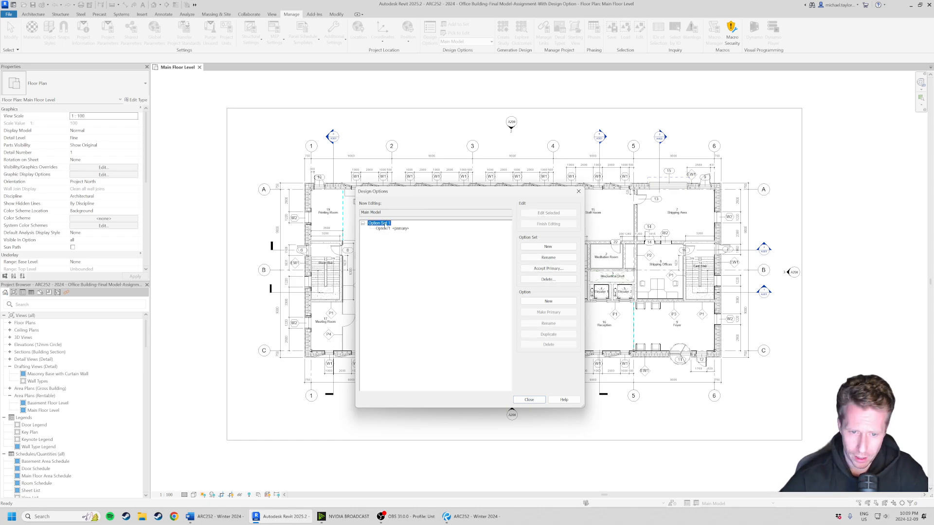
left_click(548, 257)
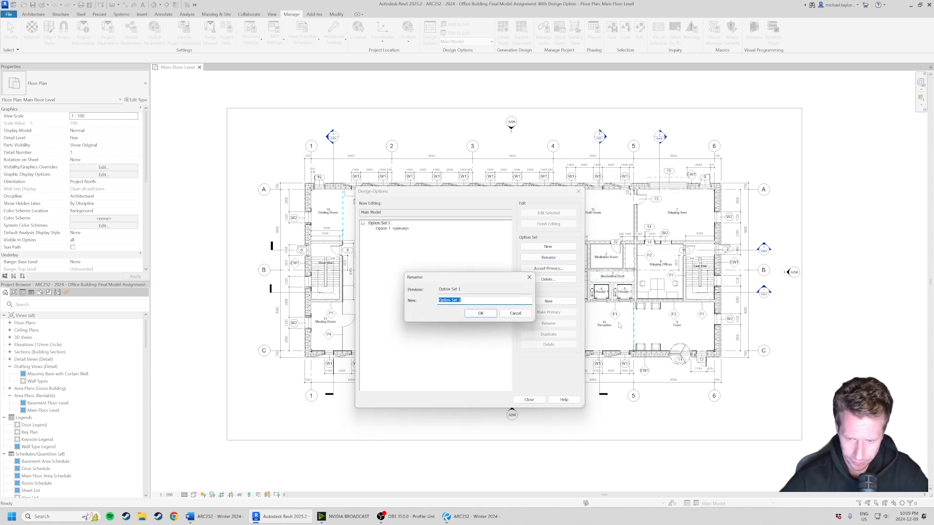
type("Vestibule")
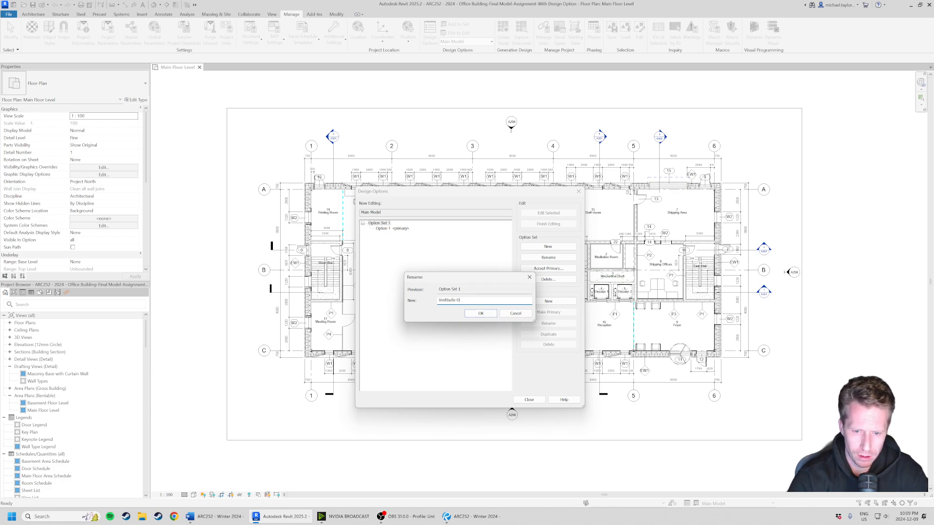
type(" Option ")
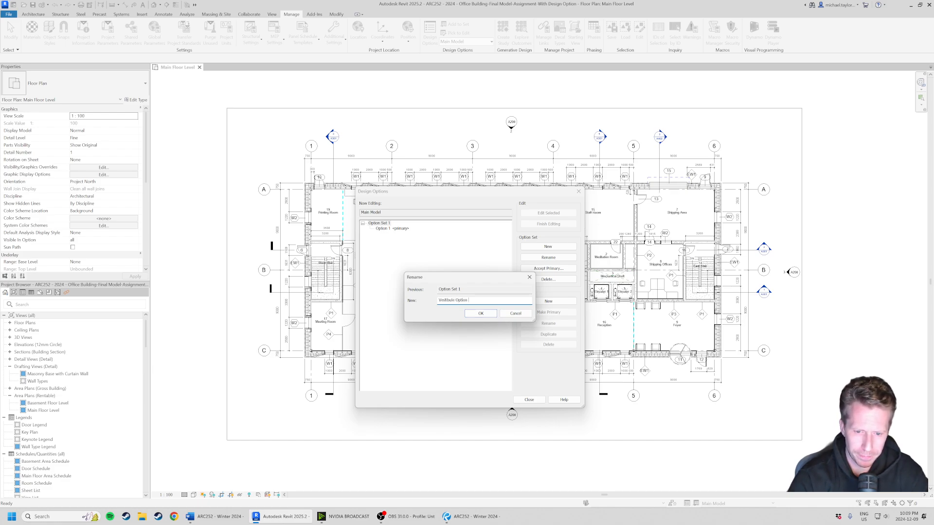
type("Set")
key("Return")
Add two more options to the Vestibule Option Set alongside the primary option
left_click(401, 229)
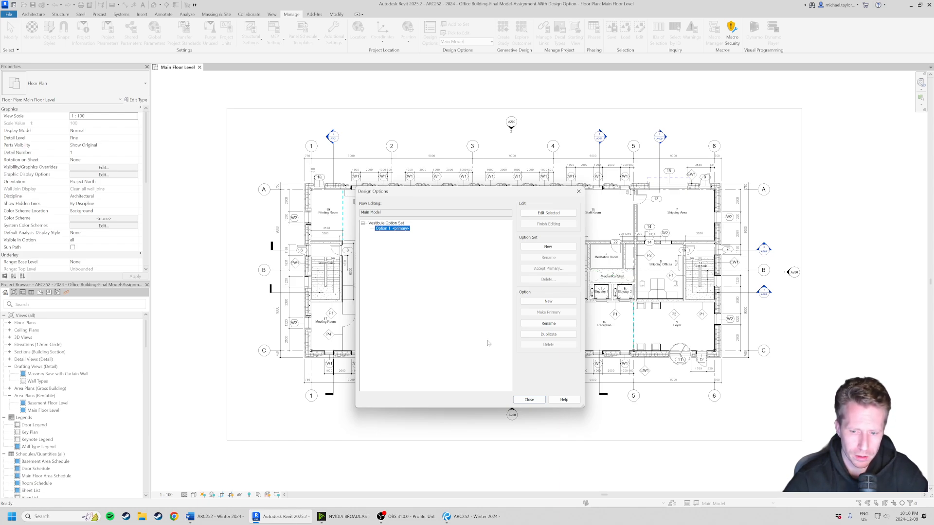
left_click(550, 302)
left_click(550, 302)
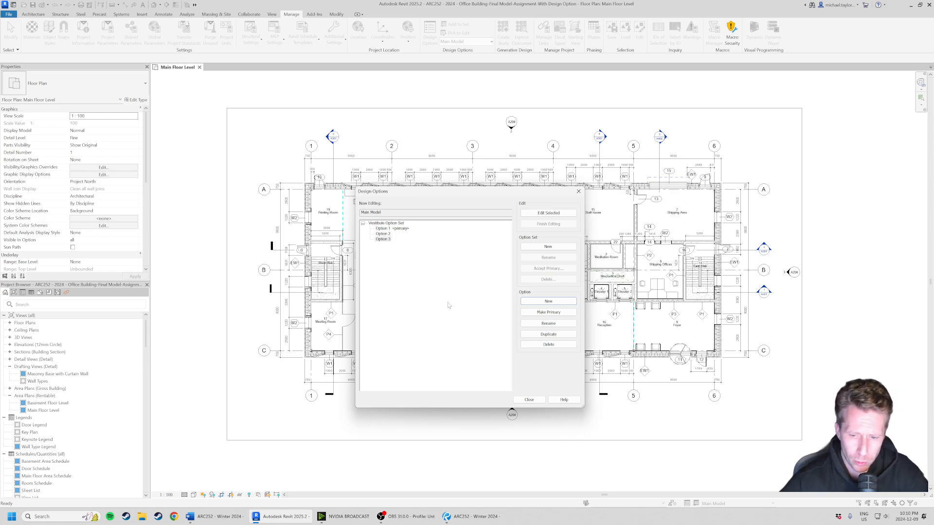
left_click(547, 302)
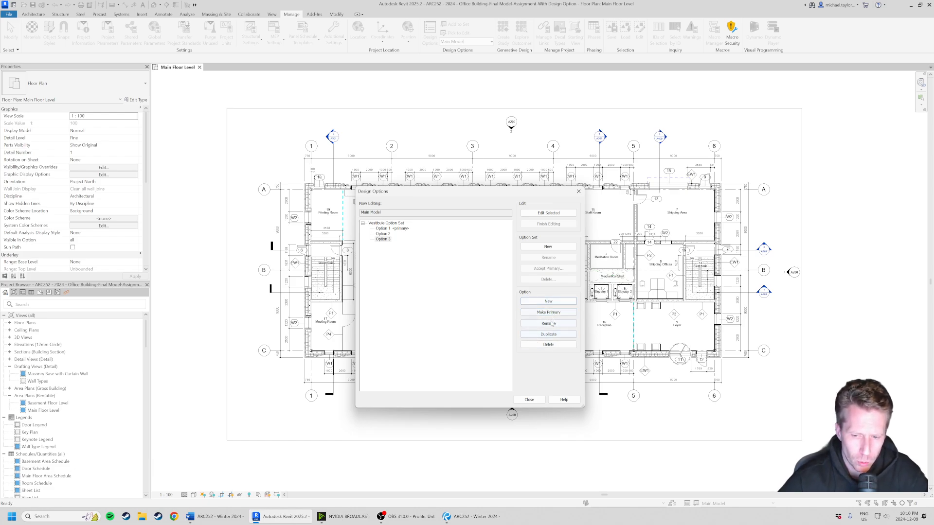
Rename the primary option as "Option 1 - No Vestibule"
left_click(387, 229)
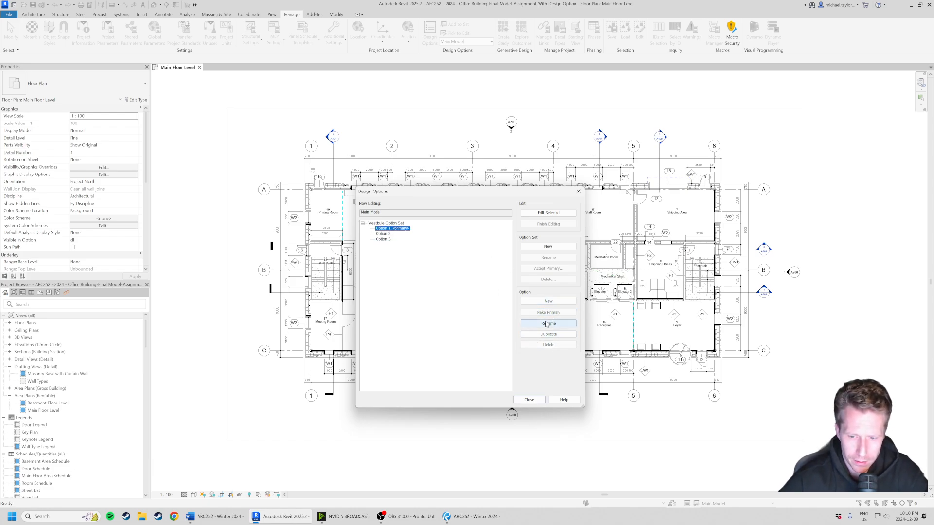
left_click(555, 324)
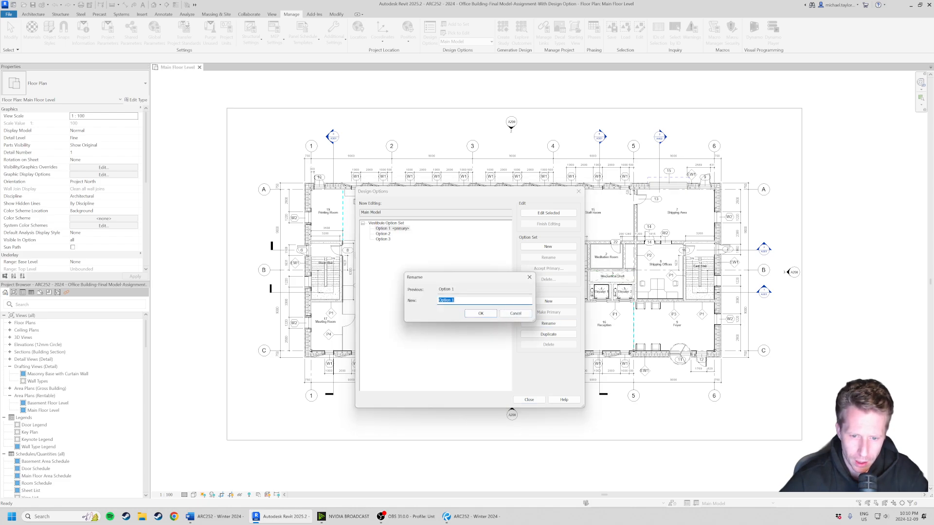
left_click(455, 300)
type("- ")
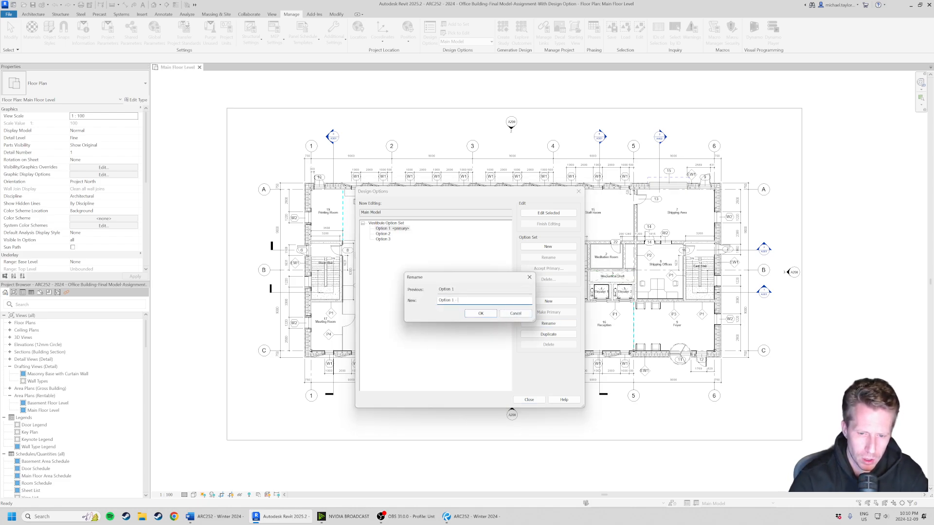
type("MNo Vestibule")
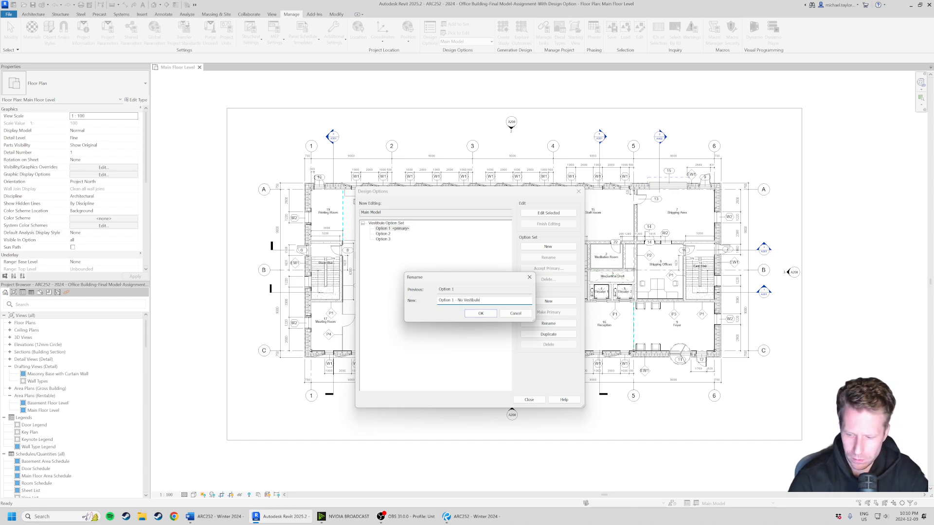
key("Return")
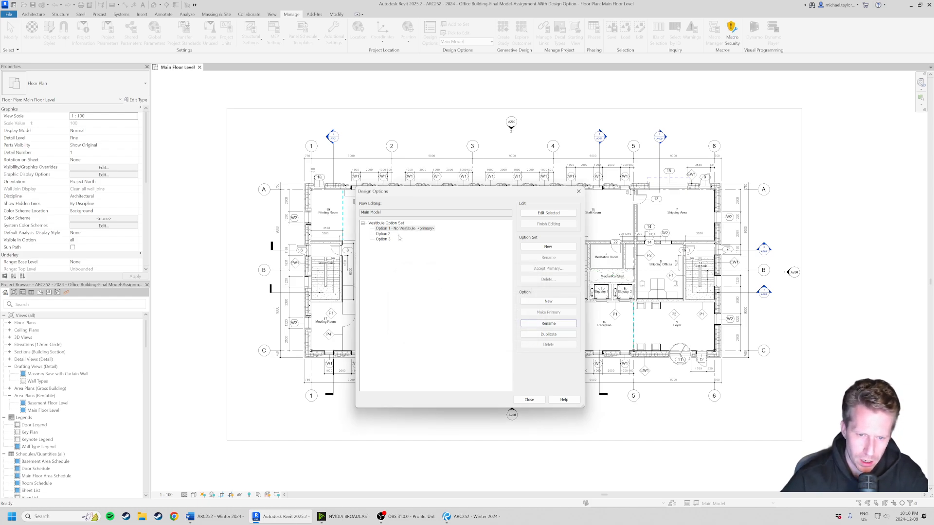
Rename the second option in the Vestibule Option Set as "Option 2 - South Vestibule"
left_click(384, 234)
left_click(548, 323)
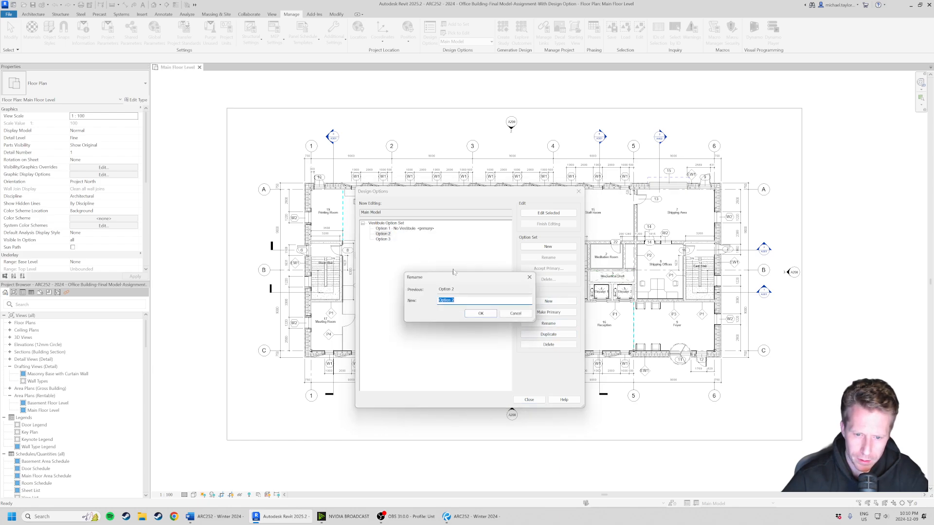
key("End")
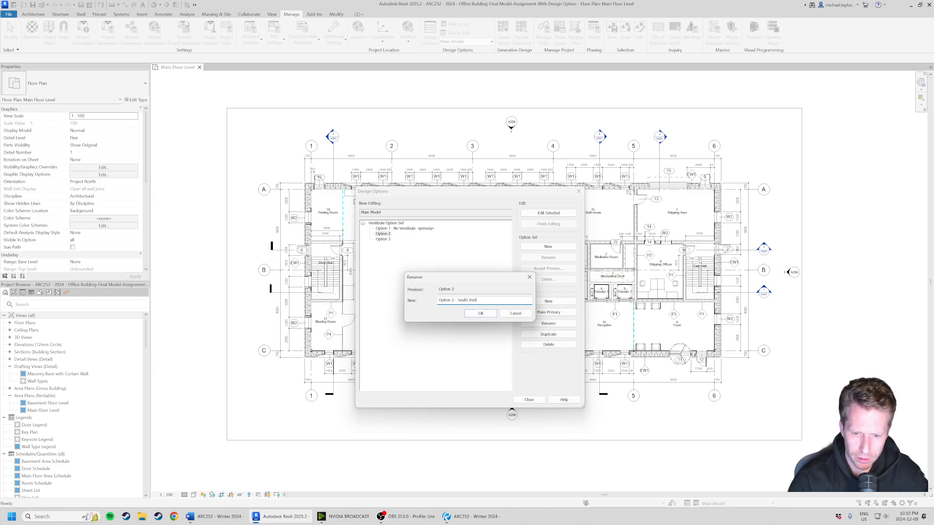
type("- South Vestibule")
key("Return")
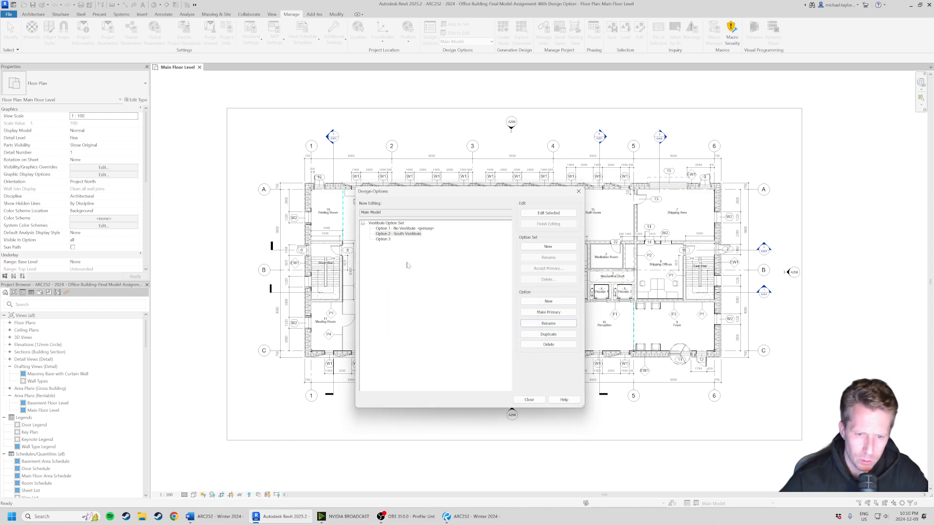
Rename the third option in the Vestibule Option Set as "Option 3 - North Vestibule"
left_click(383, 239)
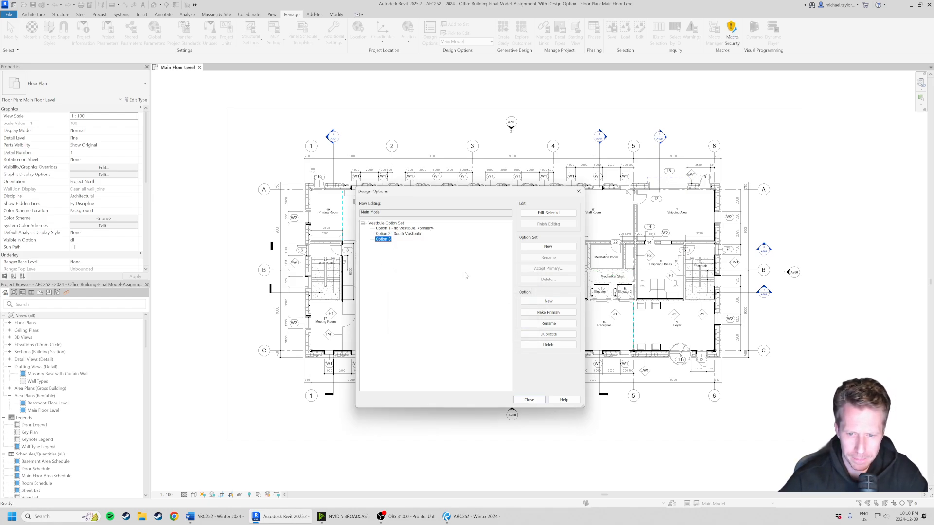
left_click(548, 323)
left_click(470, 299)
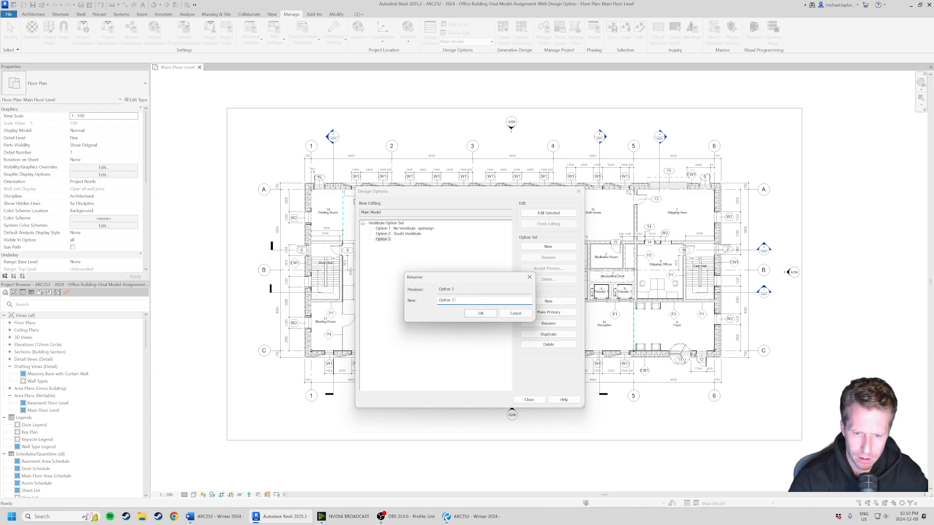
type("- North Vestibule")
key("Return")
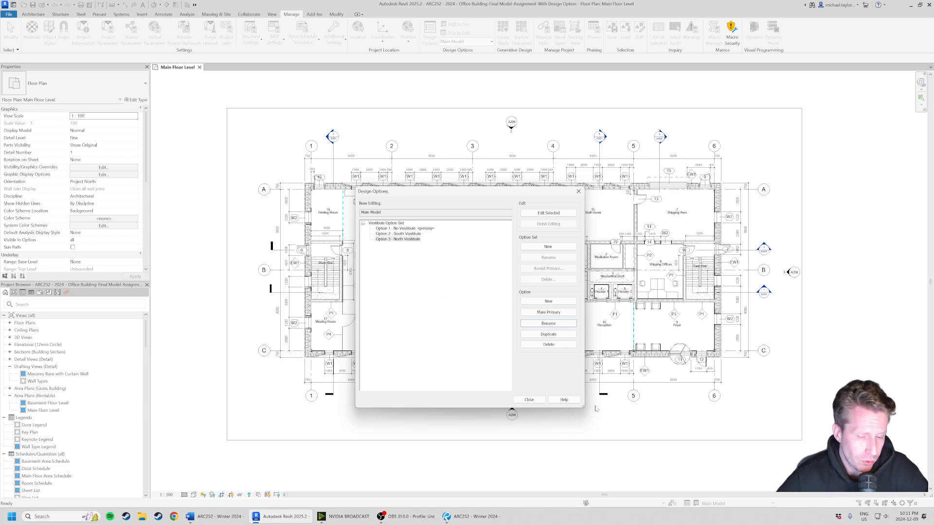
Review the three named vestibule options and close the Design Options dialog
left_click(372, 227)
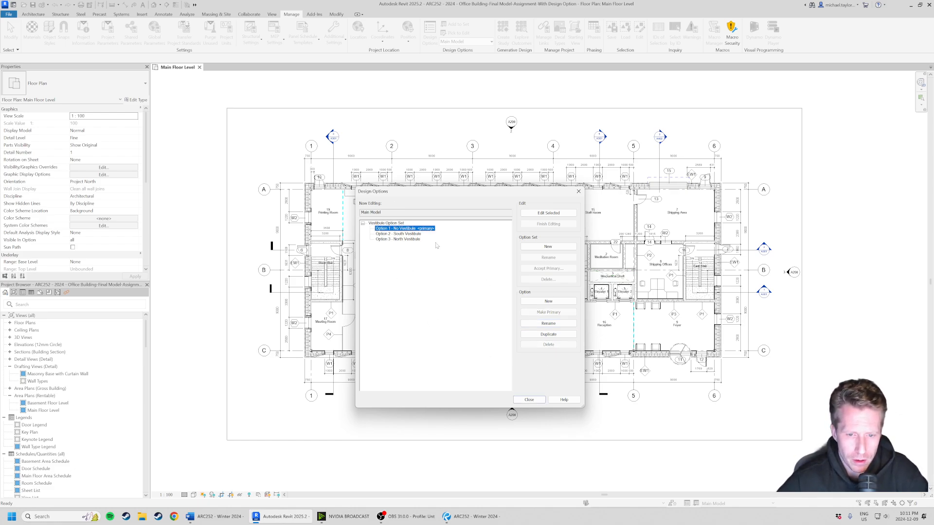
left_click(421, 234)
left_click(417, 239)
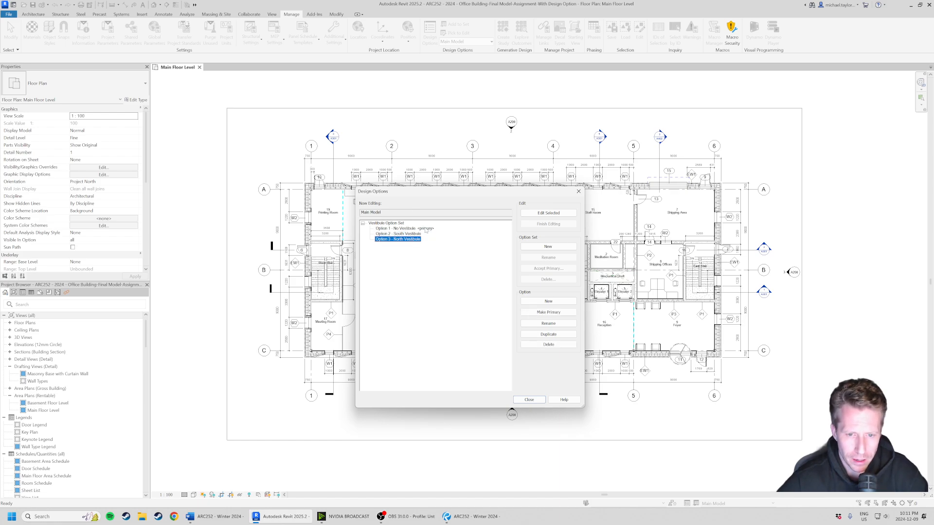
left_click(419, 228)
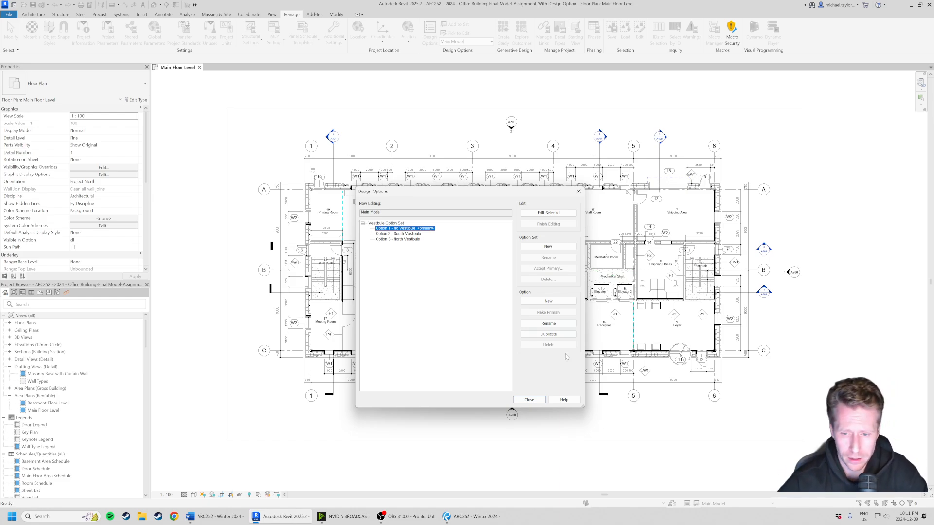
left_click(529, 400)
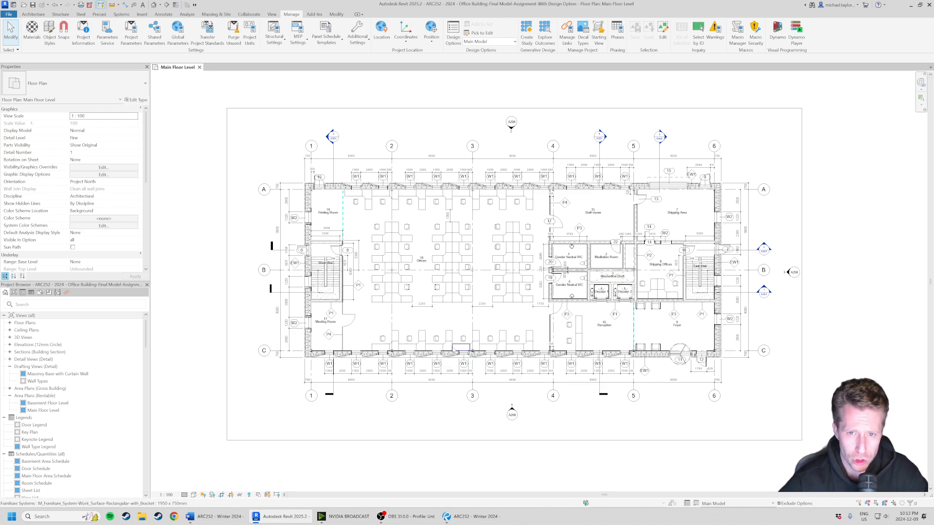
Make Option 1 - No Vestibule the active design option, and return to the Main Model
scroll(267, 425, "down", 2)
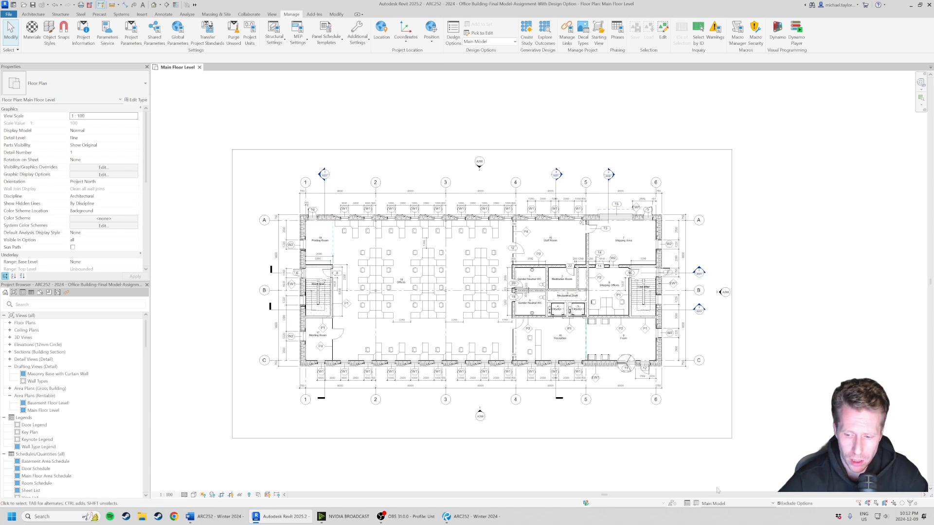
left_click(730, 505)
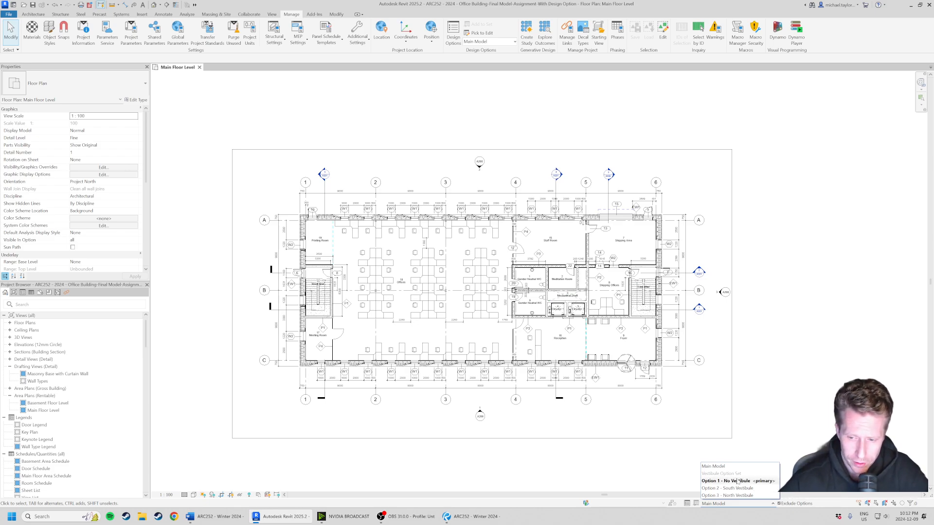
left_click(738, 481)
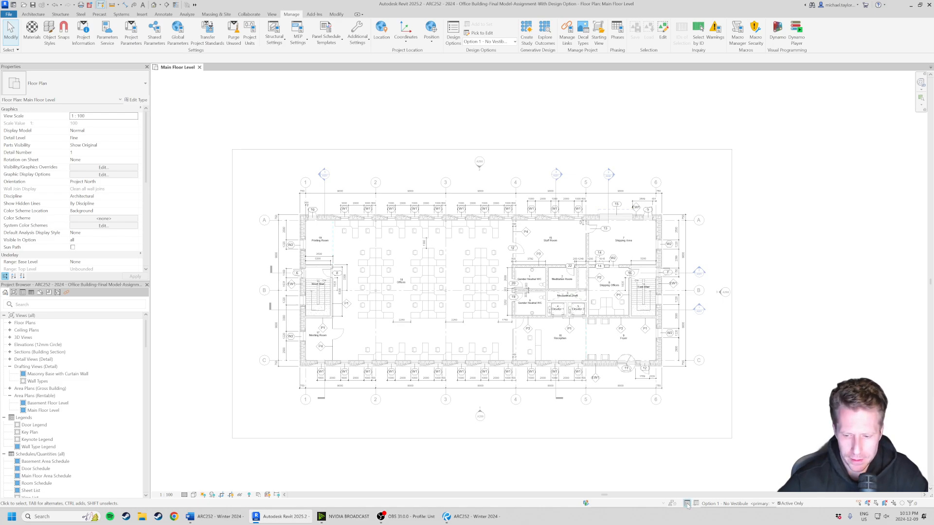
left_click(765, 504)
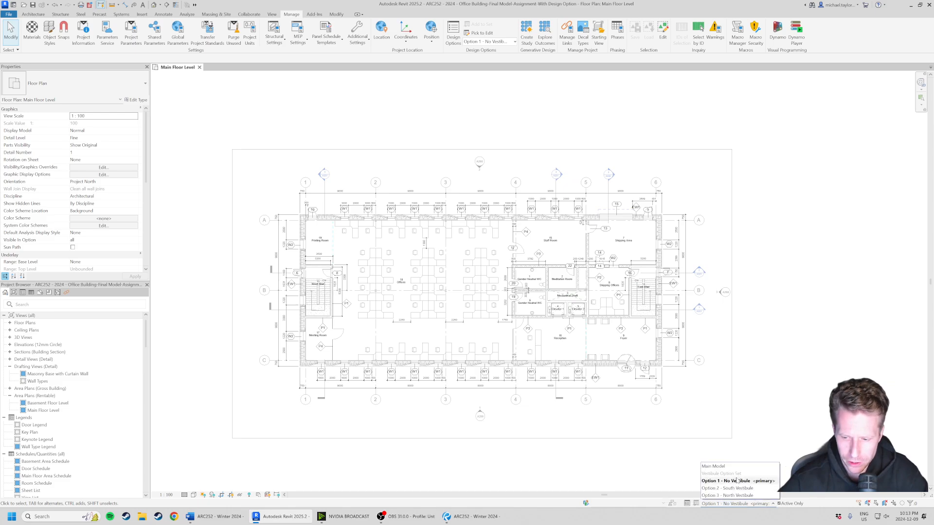
left_click(713, 466)
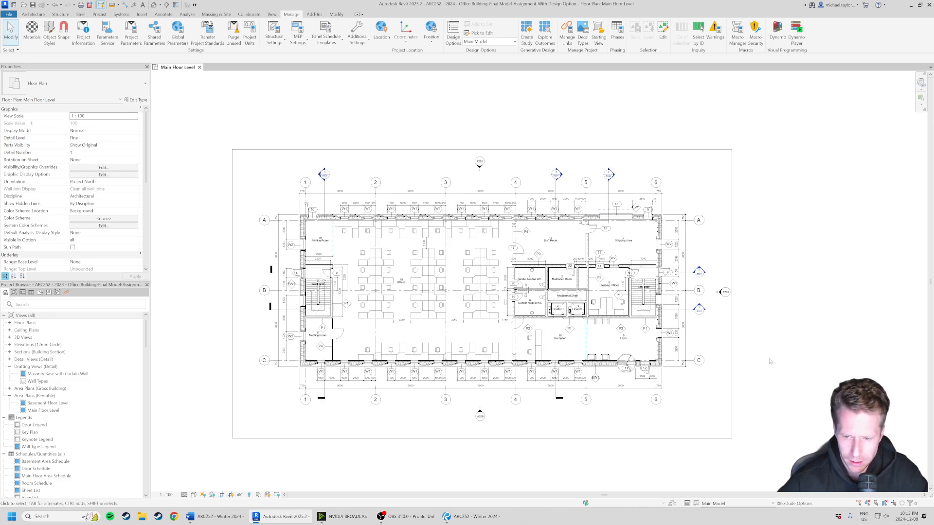
Check that the south and east exterior walls can be selected in the Main Model, and clear the selection
left_click(660, 354)
left_click(602, 362)
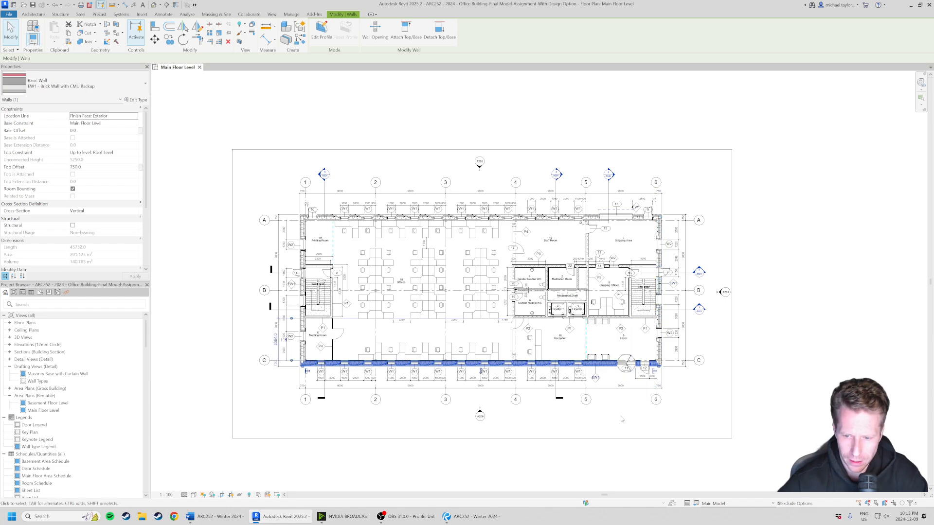
key("Escape")
left_click(658, 357)
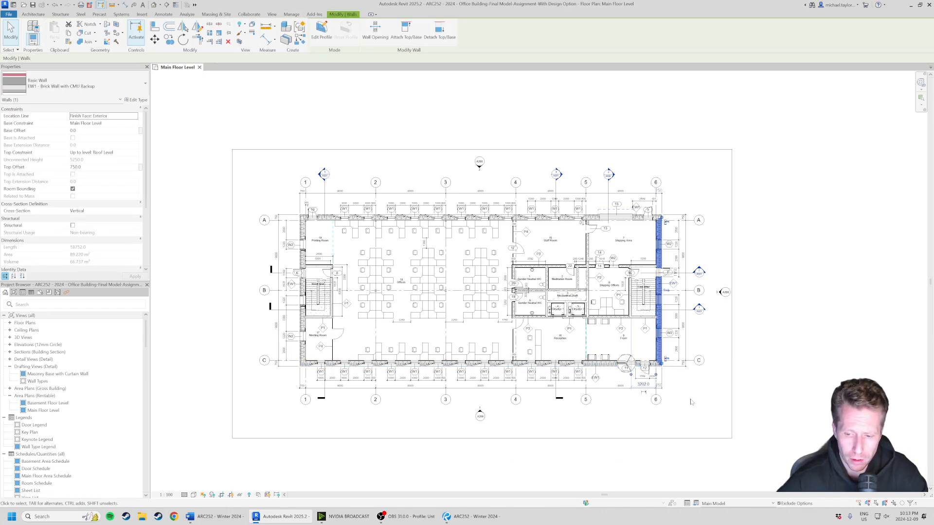
key("Escape")
left_click(633, 365)
left_click(767, 375)
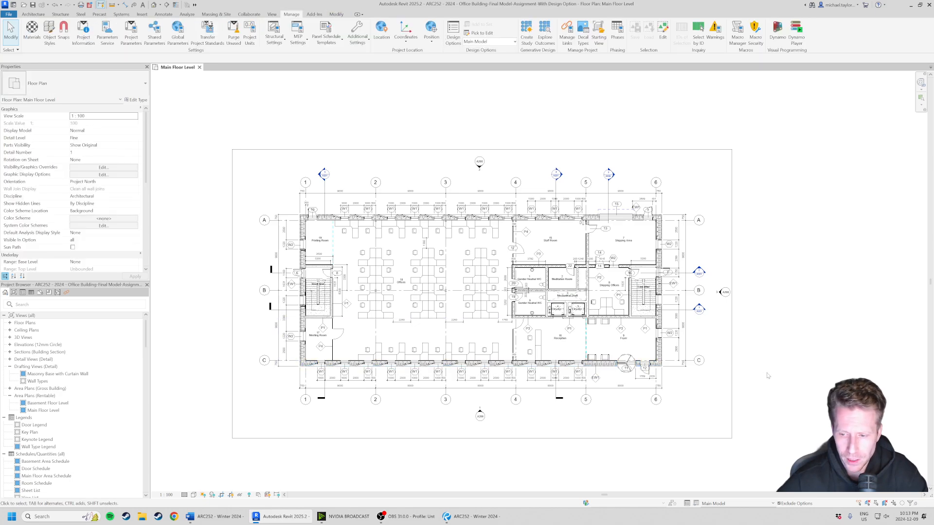
Make Option 2 - South Vestibule the active design option for editing around the foyer entrance
left_click(751, 503)
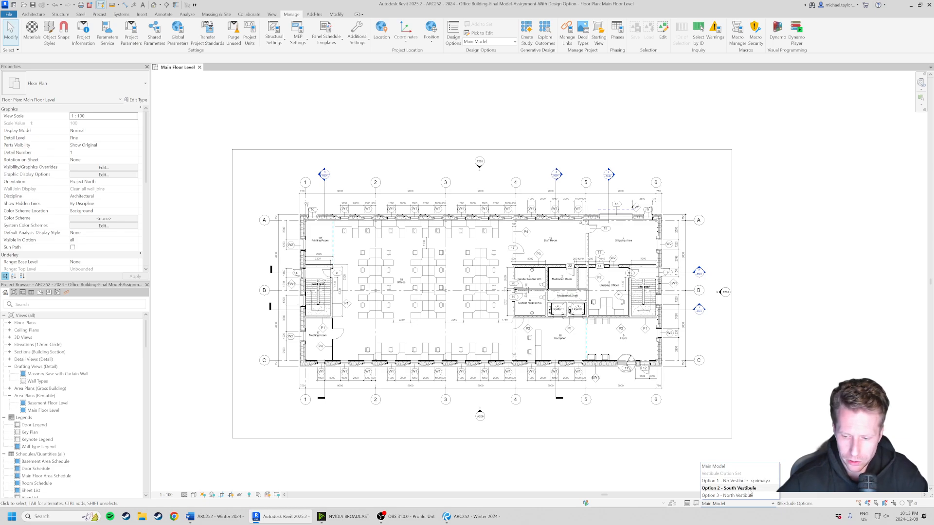
left_click(750, 490)
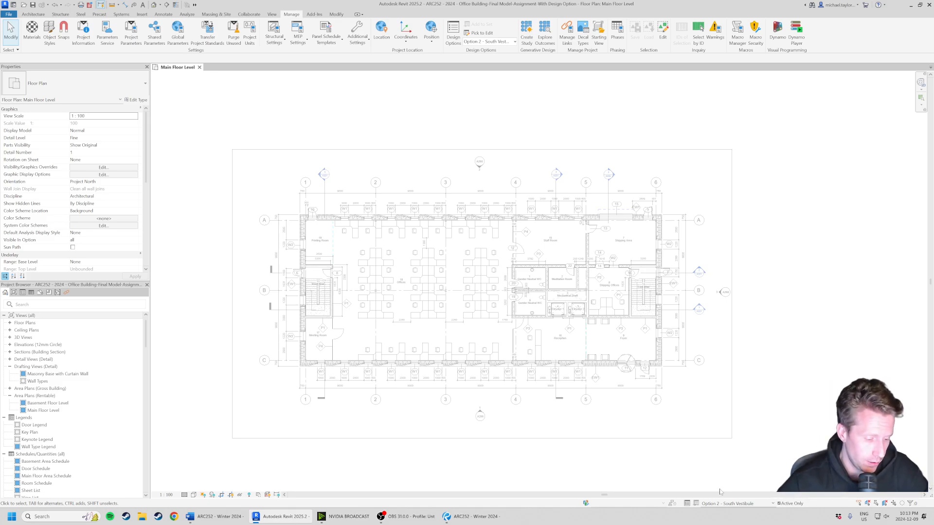
middle_click_drag(673, 407, 649, 384)
scroll(622, 354, "up", 3)
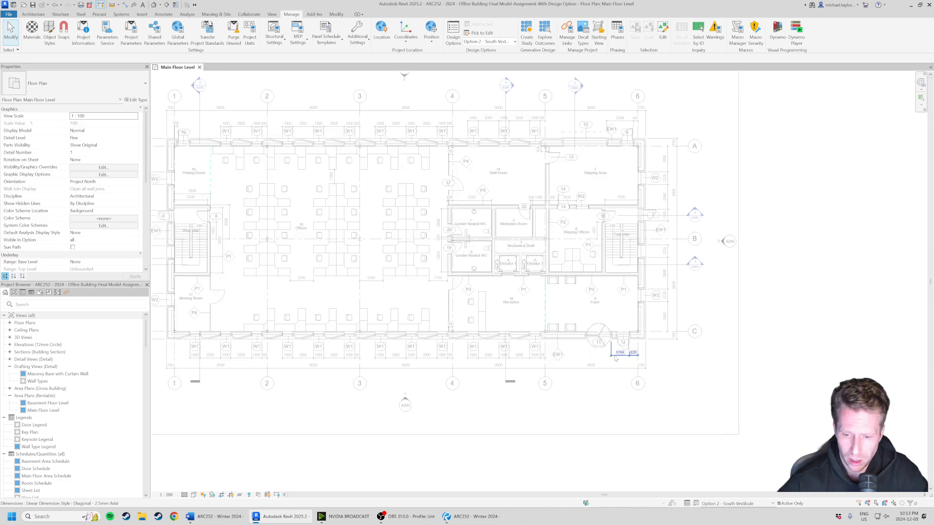
middle_click_drag(586, 396, 556, 368)
scroll(474, 342, "up", 2)
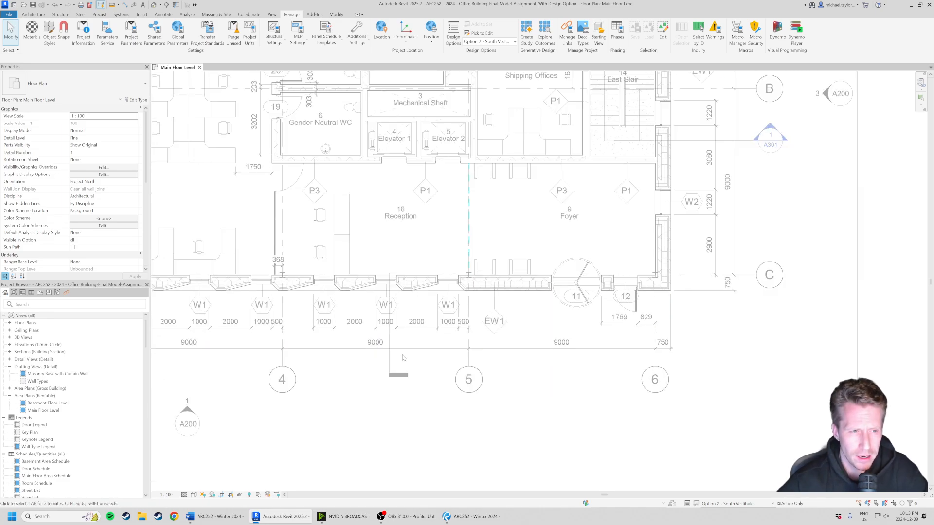
Draw three EW1 - Brick Wall with CMU Backup walls enclosing a vestibule about 9.3 m wide and 5.2 m deep south of the foyer
left_click(36, 14)
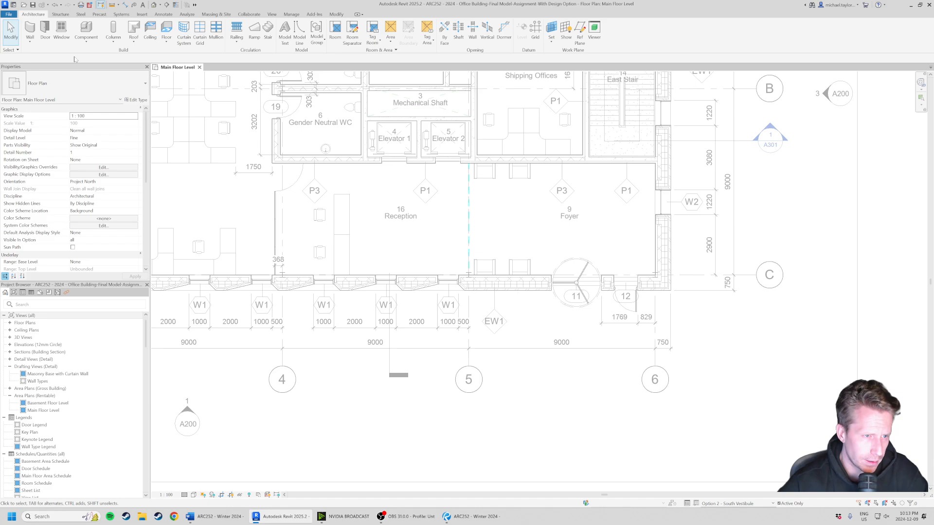
left_click(35, 43)
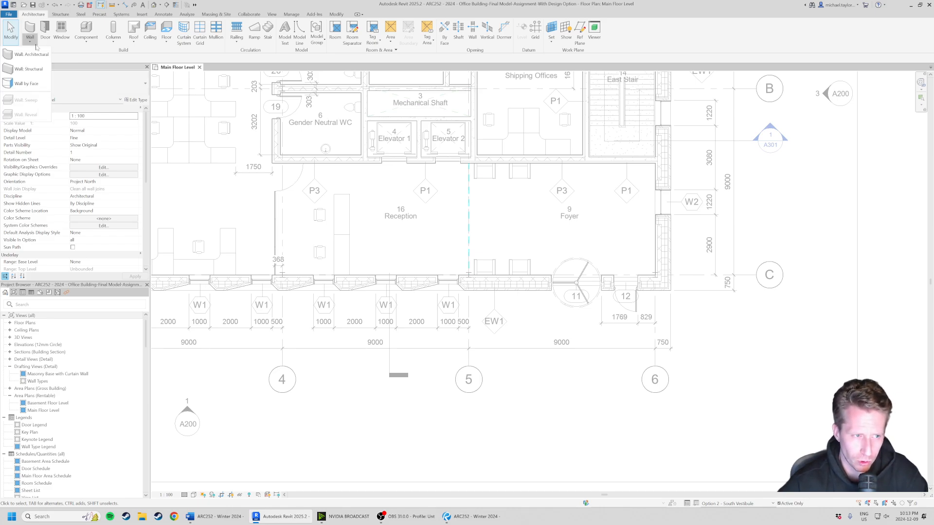
left_click(31, 54)
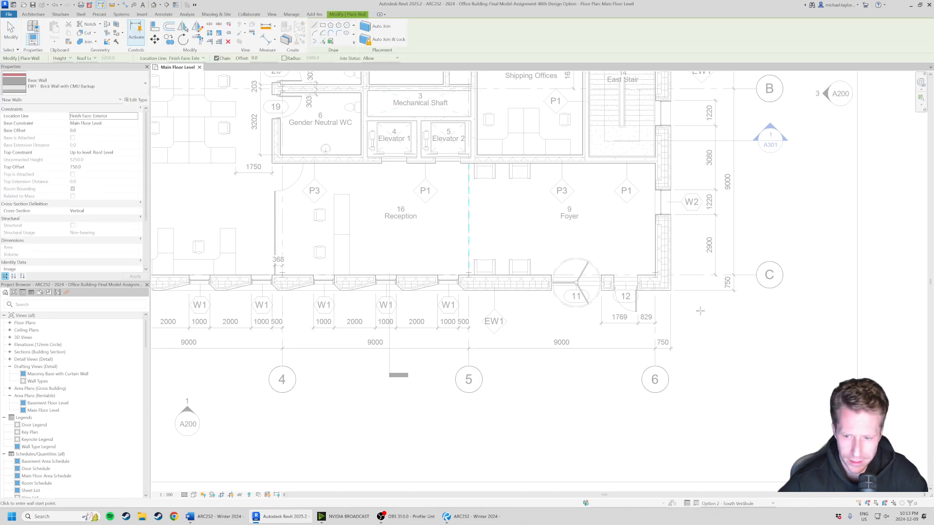
left_click(670, 291)
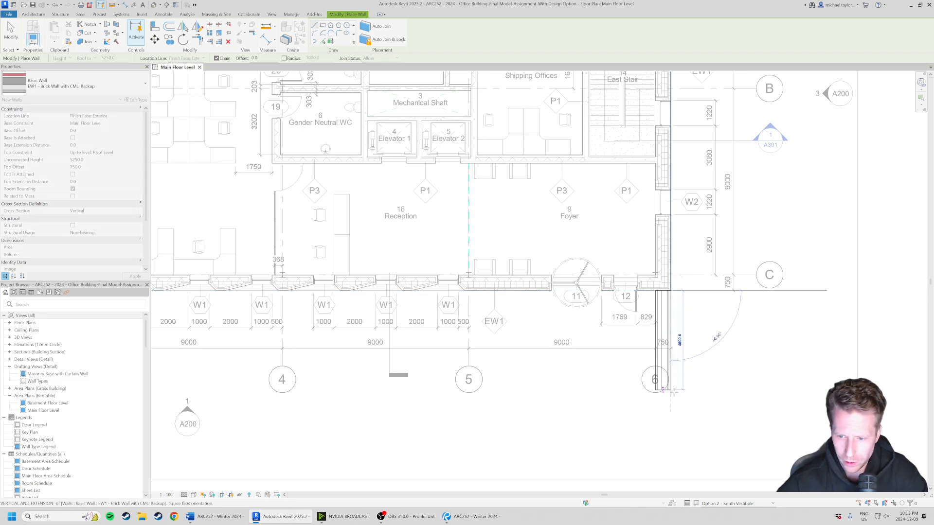
left_click(669, 399)
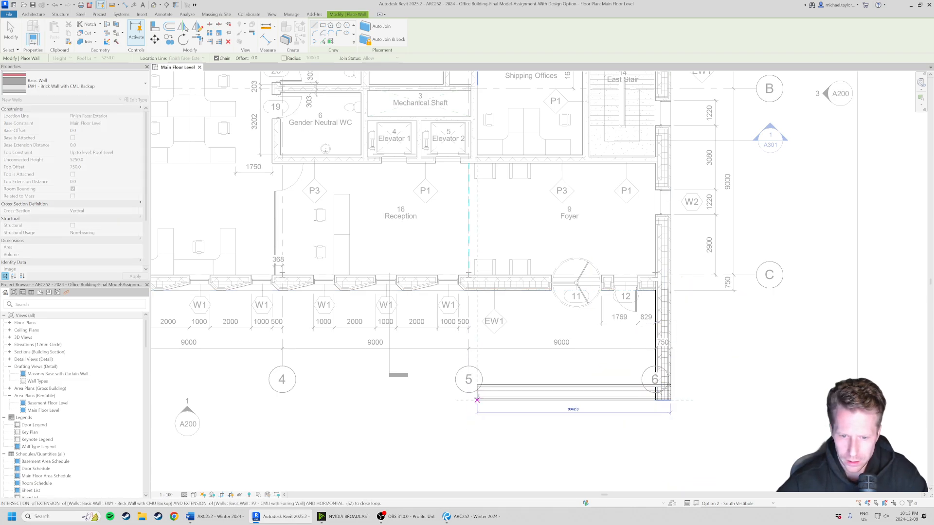
left_click(477, 399)
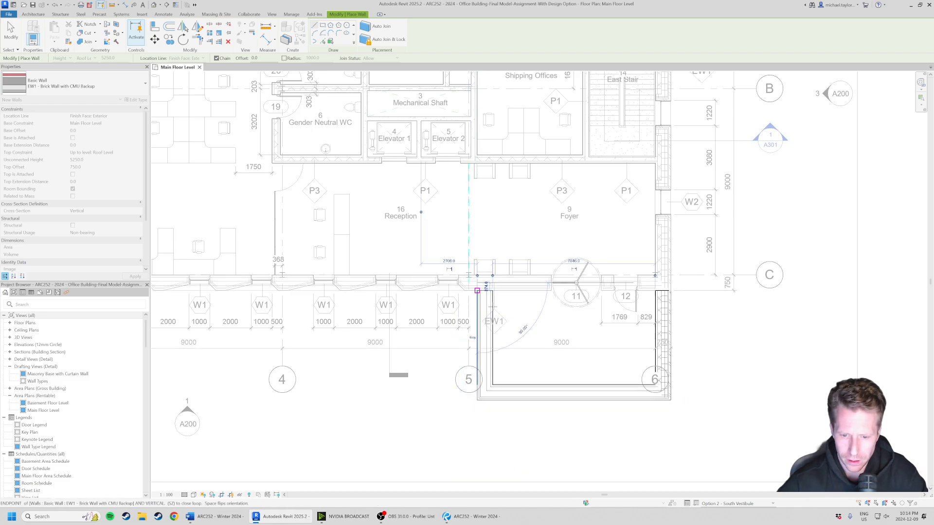
left_click(477, 291)
key("Escape")
key("Escape")
Place two 1050 x 2100mm single-flush doors in the vestibule's south wall, one near each end
middle_click_drag(638, 393, 554, 362)
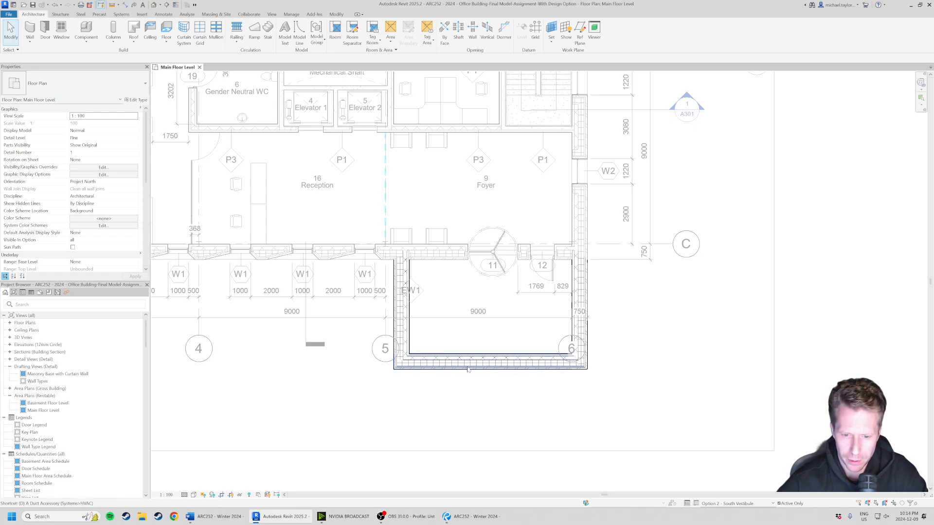
key("d")
key("r")
left_click(428, 363)
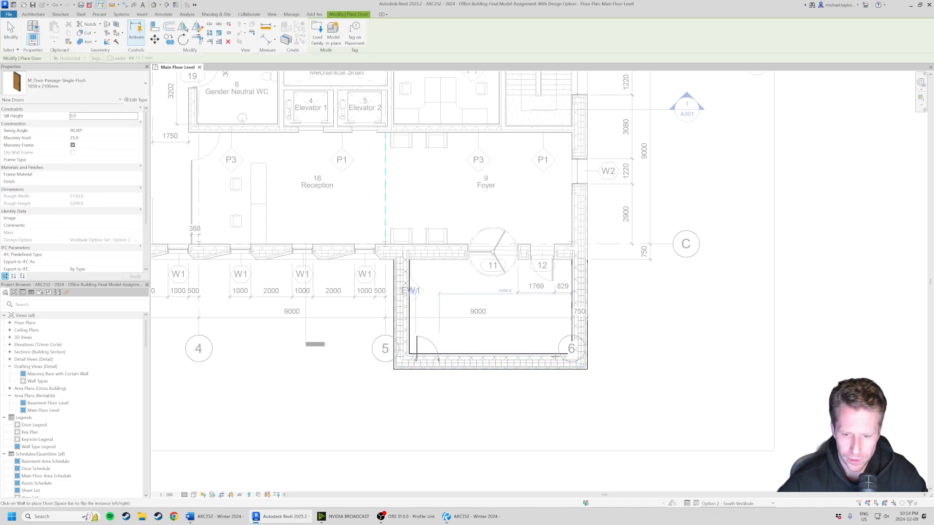
left_click(554, 359)
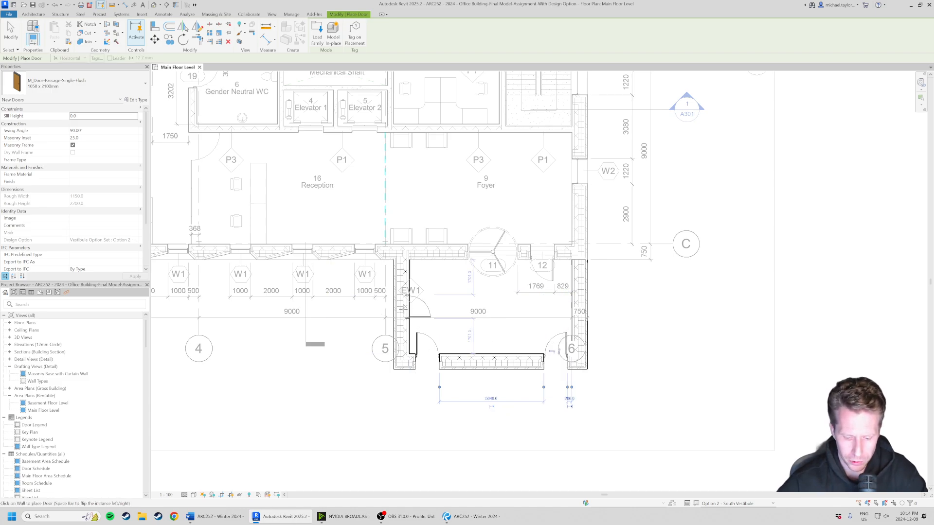
key("Escape")
key("Escape")
Place 1220 x 1830mm fixed windows at the middle of the vestibule's west, east and south walls
key("w")
key("n")
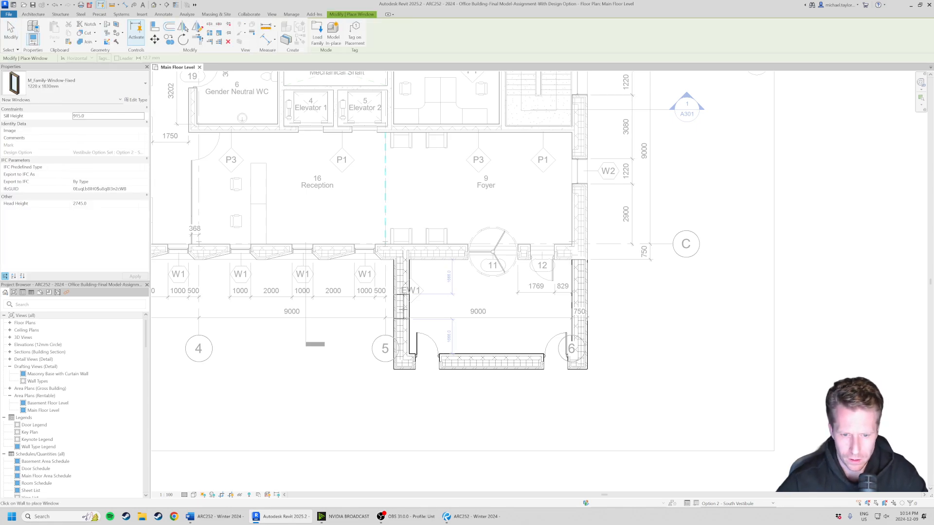
left_click(397, 308)
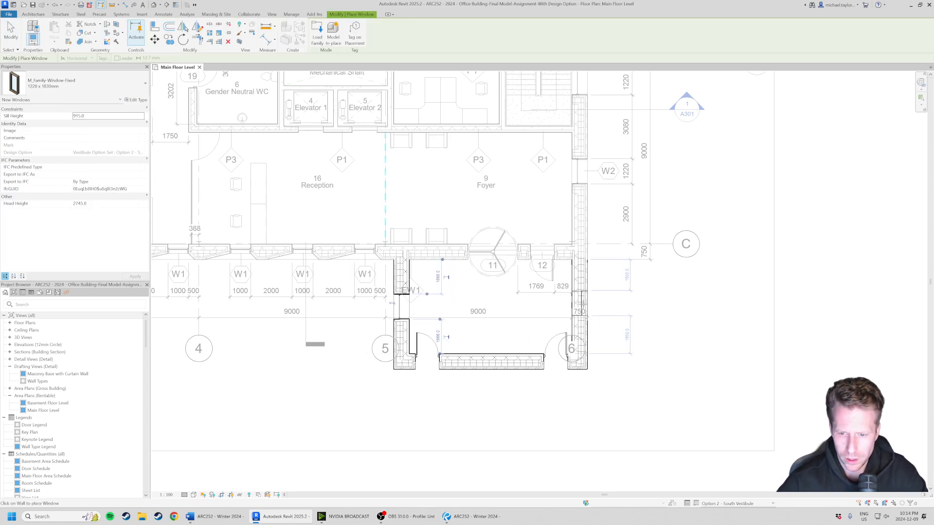
left_click(579, 306)
left_click(492, 362)
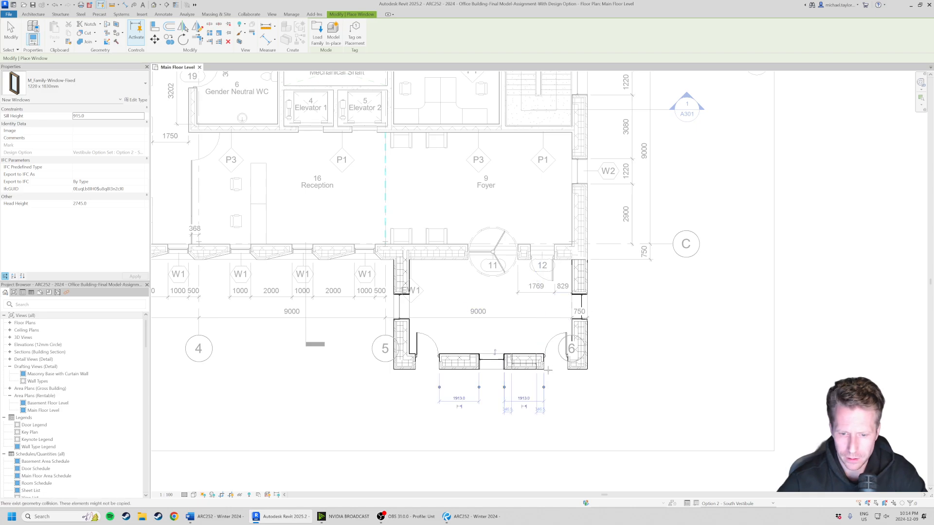
key("Escape")
key("Escape")
scroll(520, 281, "down", 2)
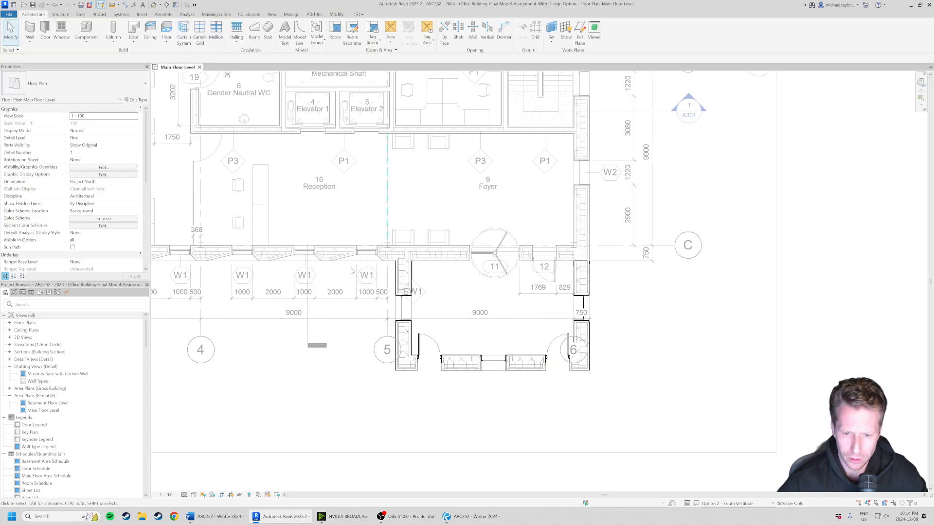
Examine the Option 2 vestibule walls south of the foyer, selecting them individually and as a connected chain
scroll(579, 331, "down", 2)
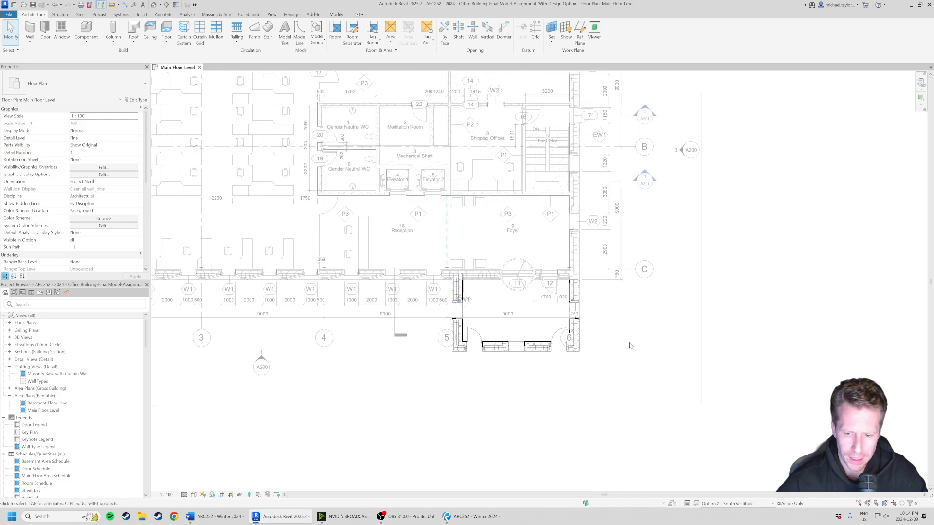
scroll(513, 316, "up", 2)
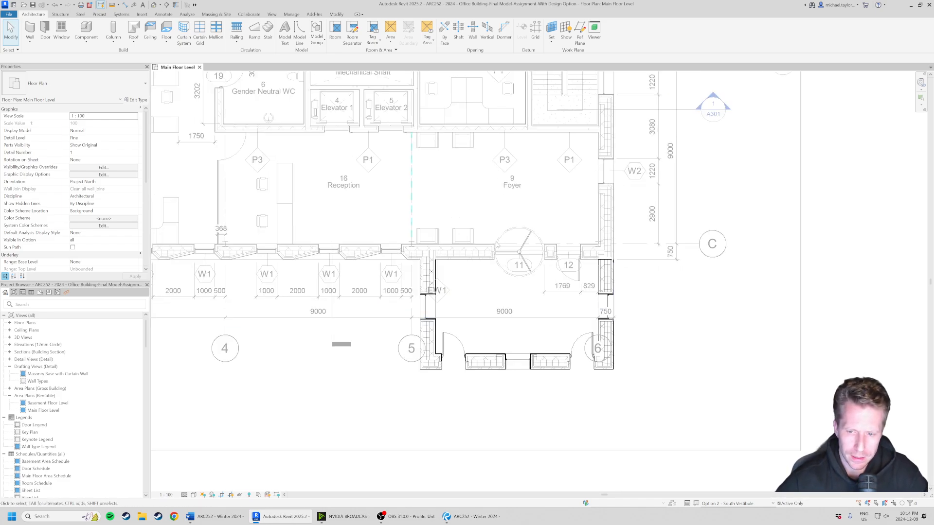
middle_click_drag(522, 194, 546, 219)
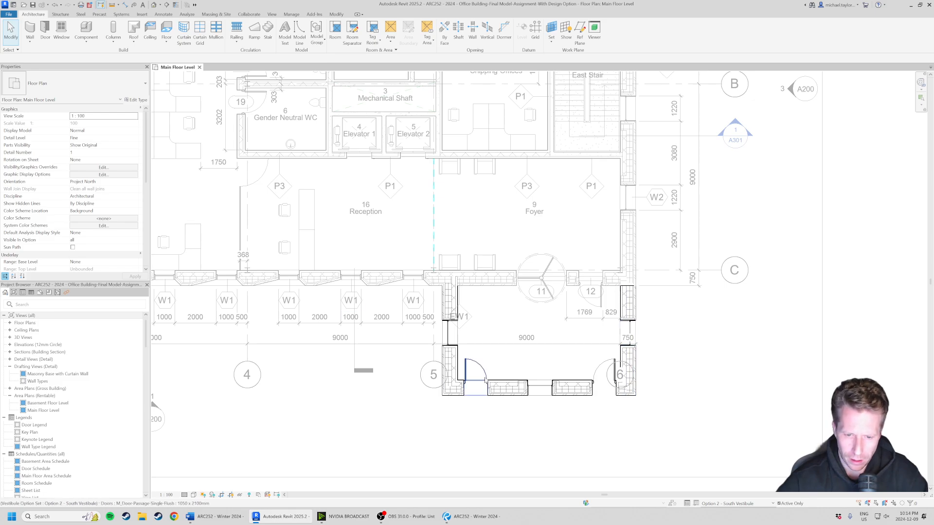
left_click(452, 354)
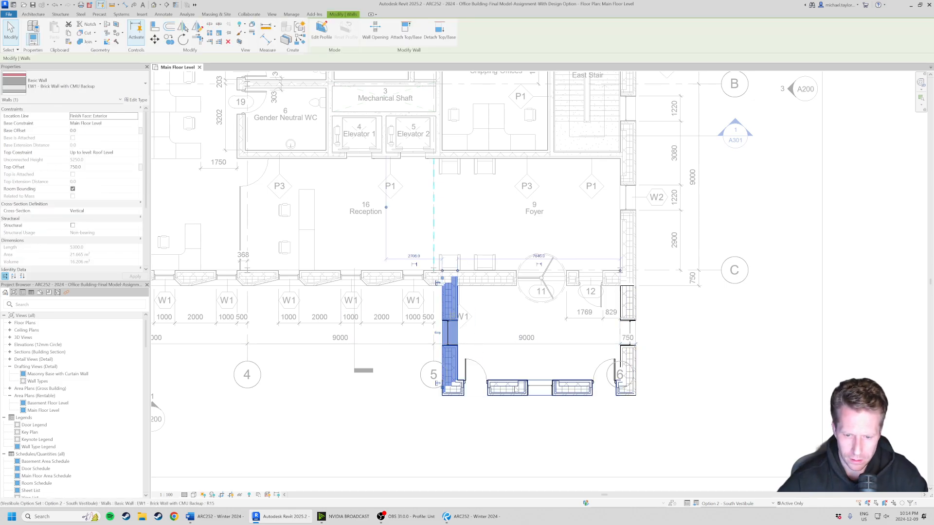
key("Tab")
left_click(514, 387)
left_click(693, 423)
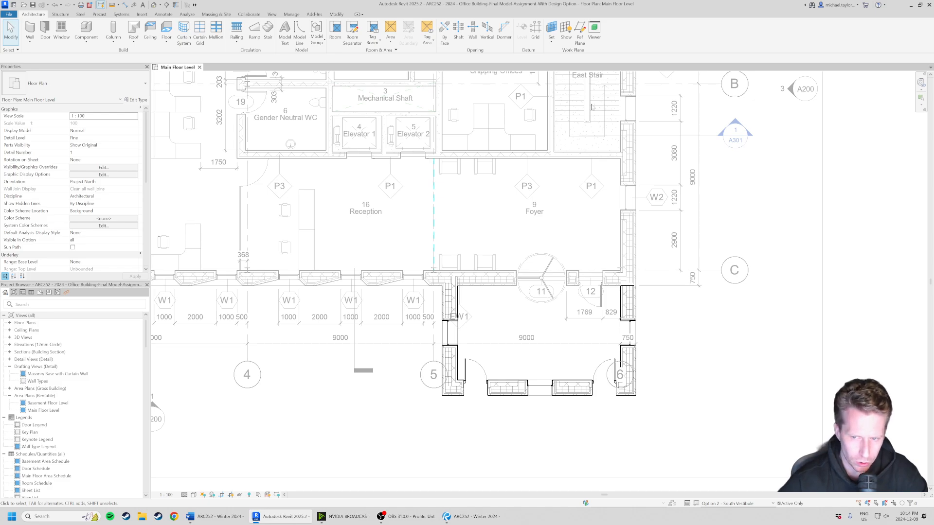
middle_click_drag(342, 152, 348, 168)
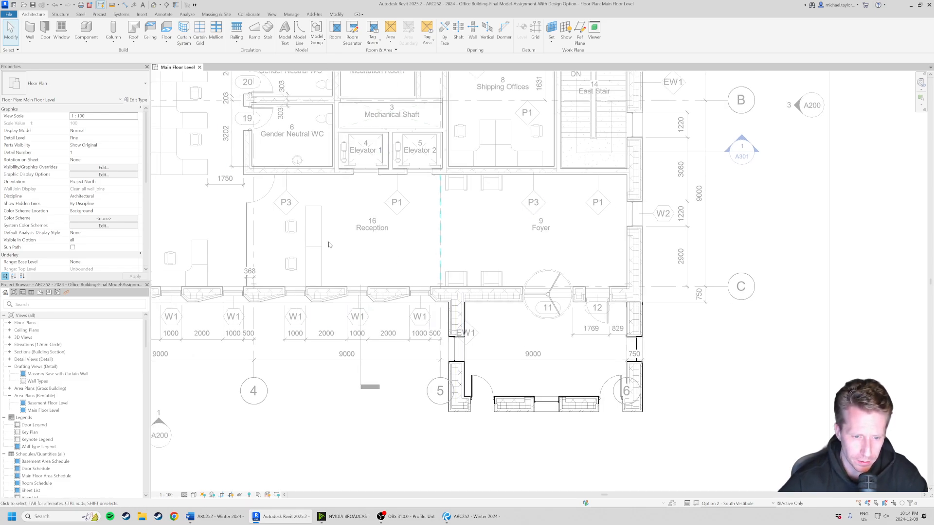
key("Tab")
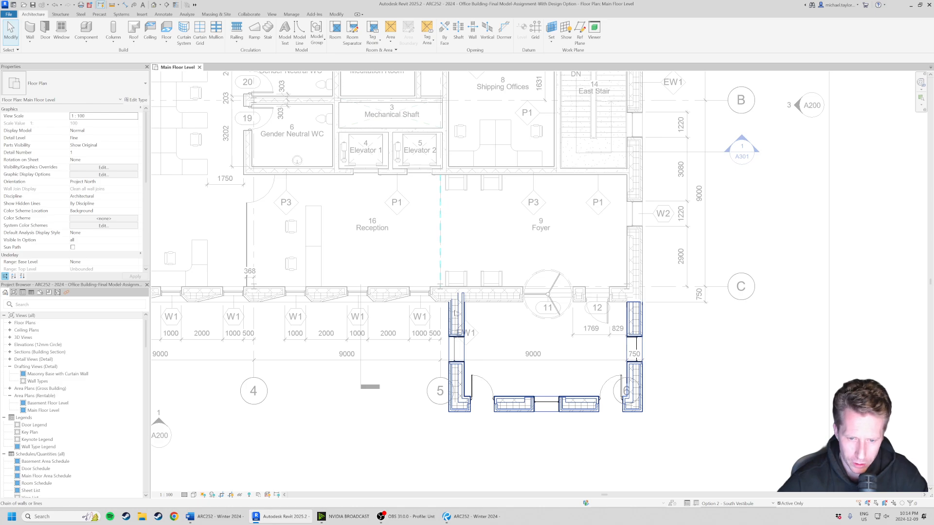
left_click(456, 313)
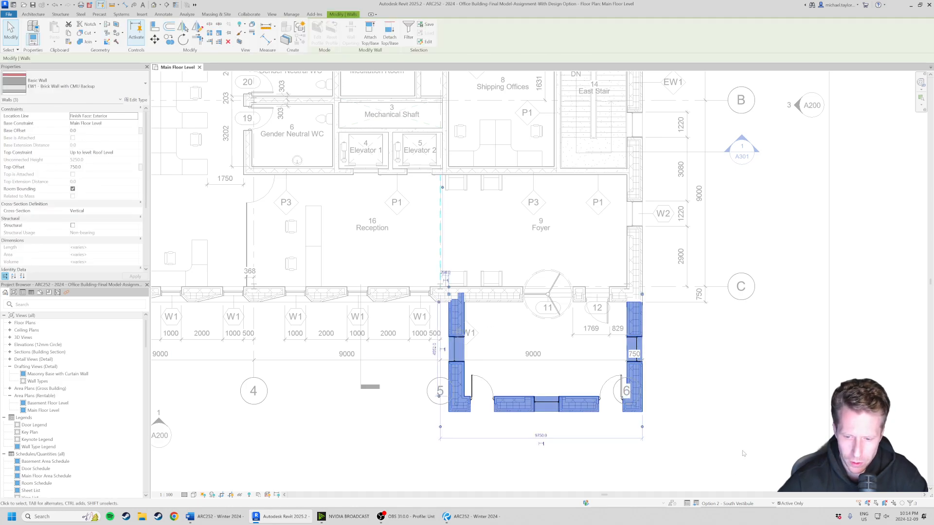
left_click(703, 404)
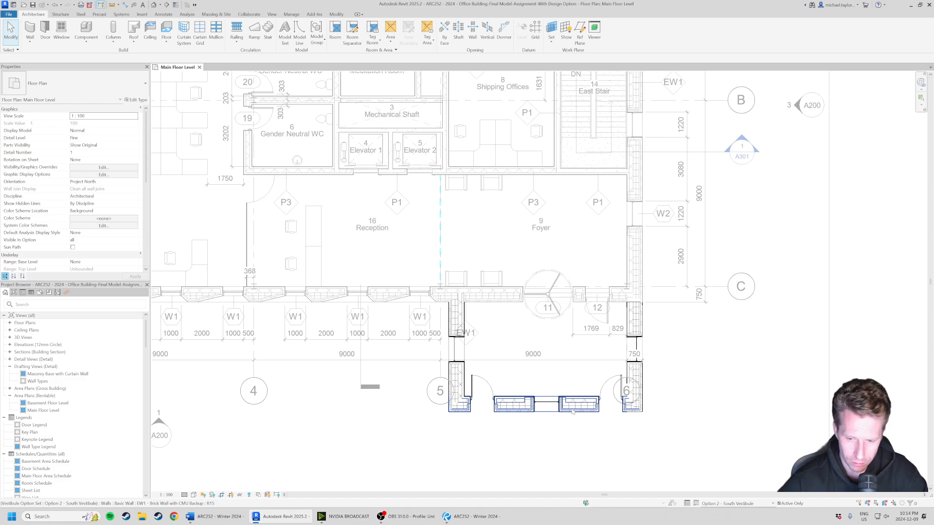
left_click(548, 407)
left_click(460, 377)
left_click(516, 409)
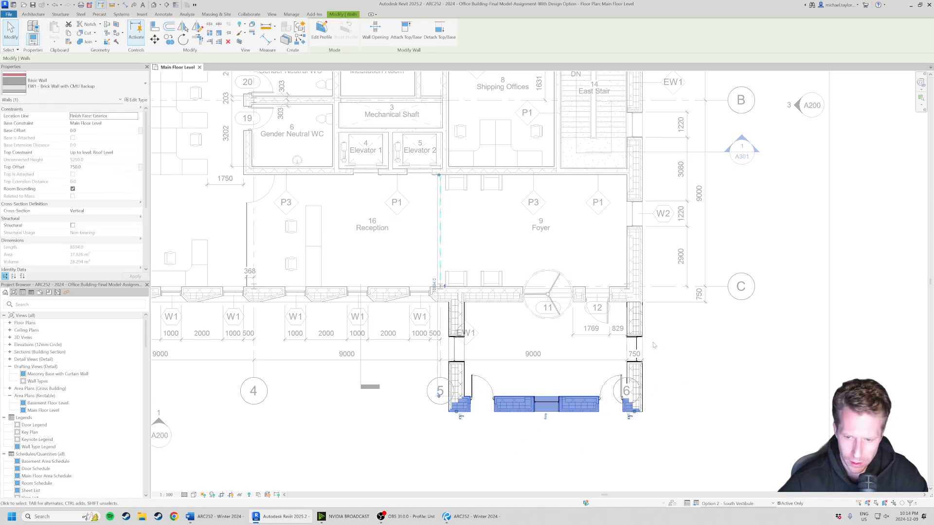
left_click(637, 329)
left_click(688, 358)
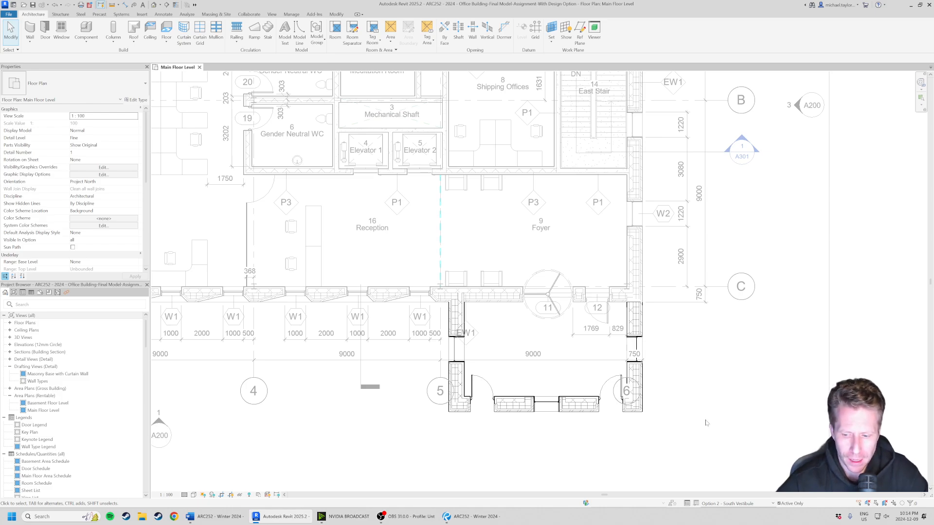
Switch to Option 1 - No Vestibule and review the Vestibule Option Set's options in the Design Options dialog
left_click(740, 504)
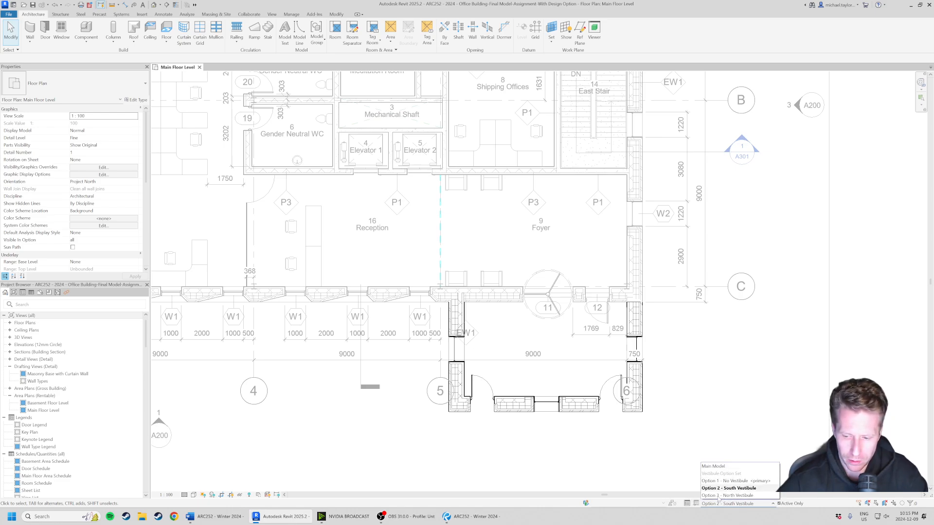
left_click(728, 481)
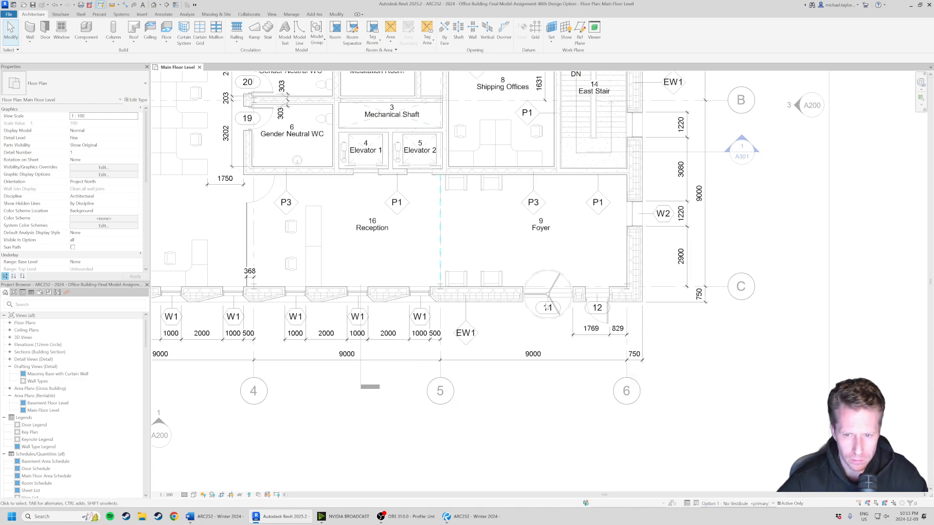
scroll(559, 292, "down", 2)
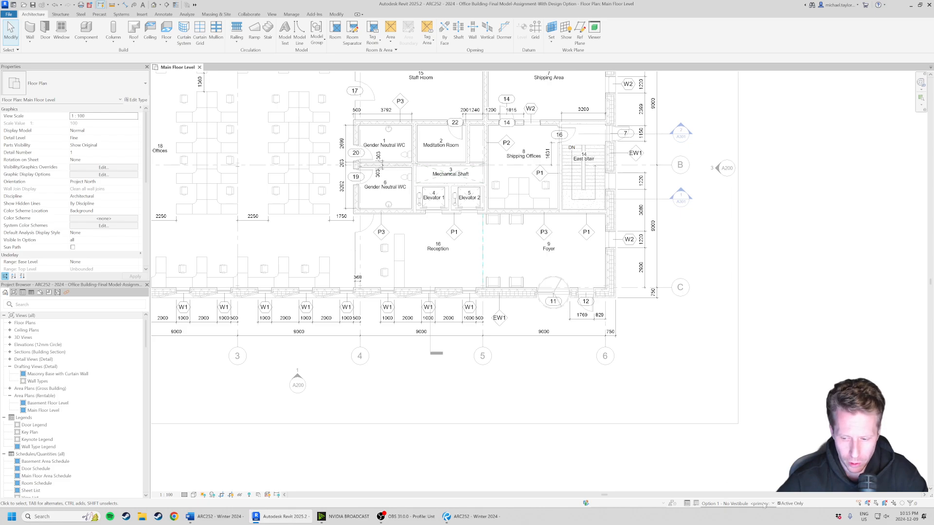
left_click(687, 504)
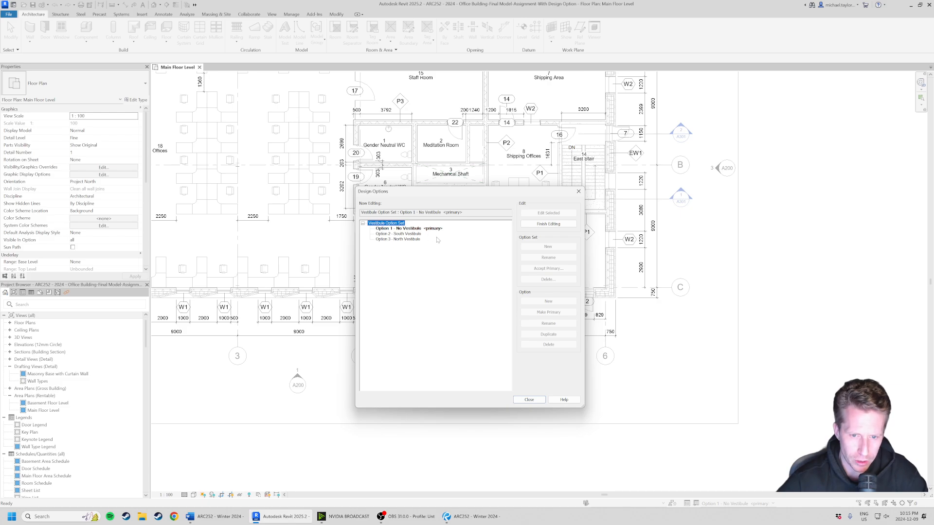
left_click(529, 400)
scroll(628, 371, "up", 3)
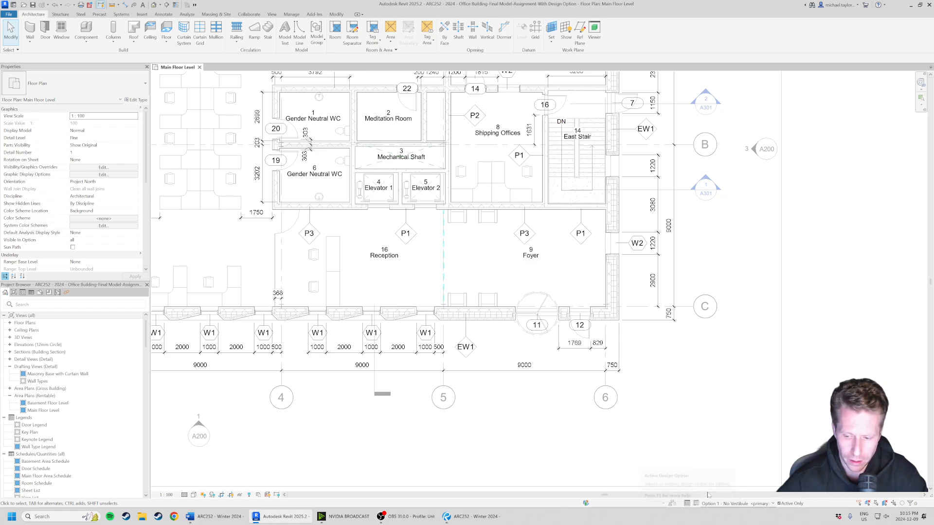
Return from Option 1 - No Vestibule to editing the Main Model
left_click(741, 505)
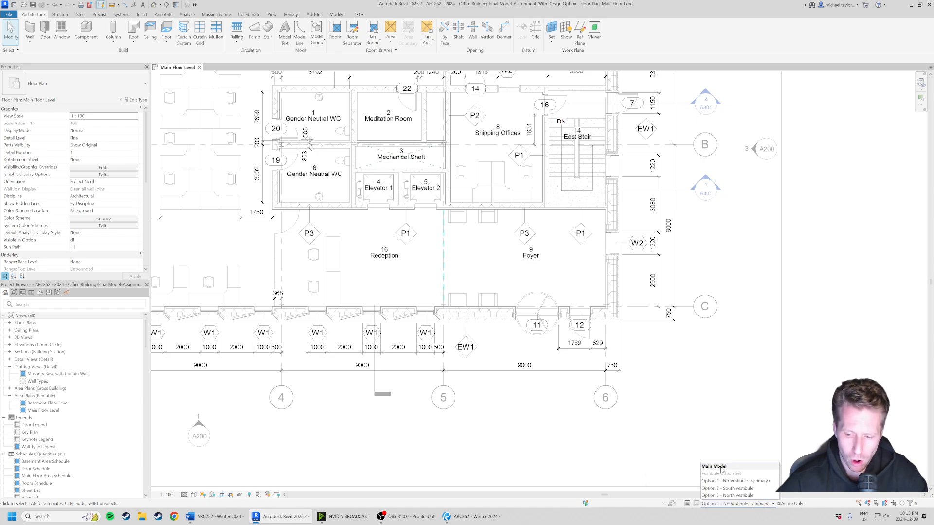
left_click(715, 467)
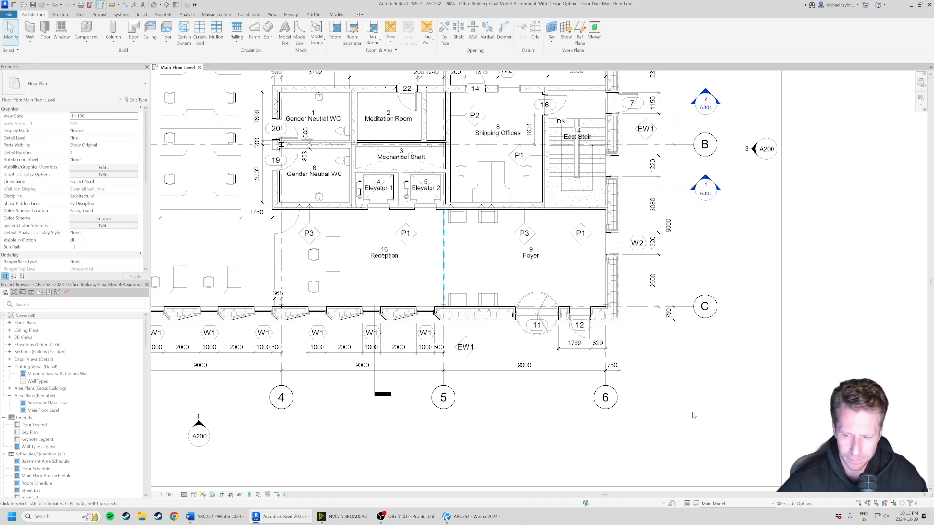
left_click(736, 504)
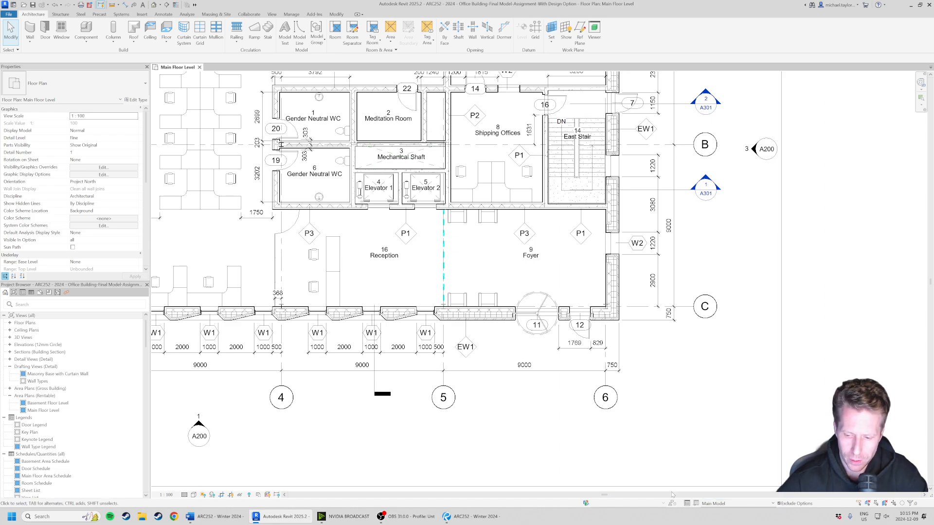
Make Option 2 - South Vestibule the primary option of the Vestibule Option Set and close the Design Options dialog
left_click(687, 504)
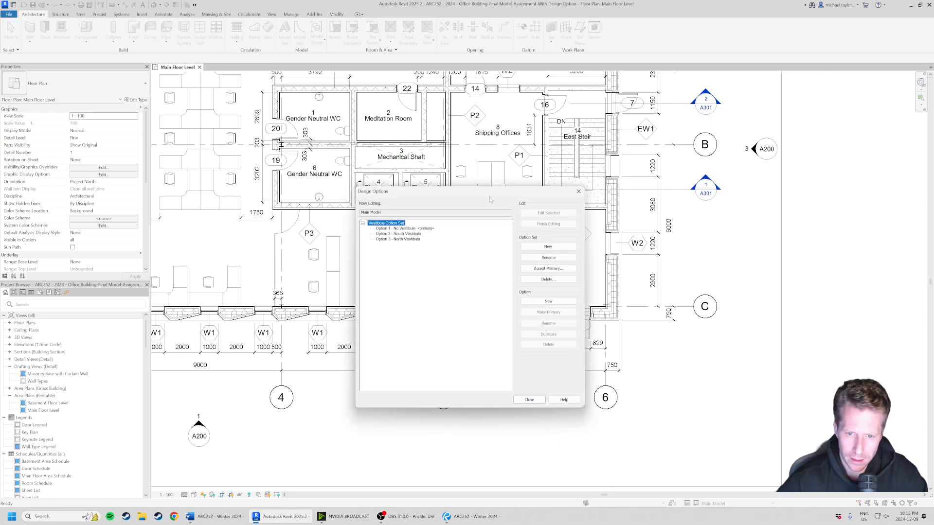
left_click_drag(491, 199, 265, 142)
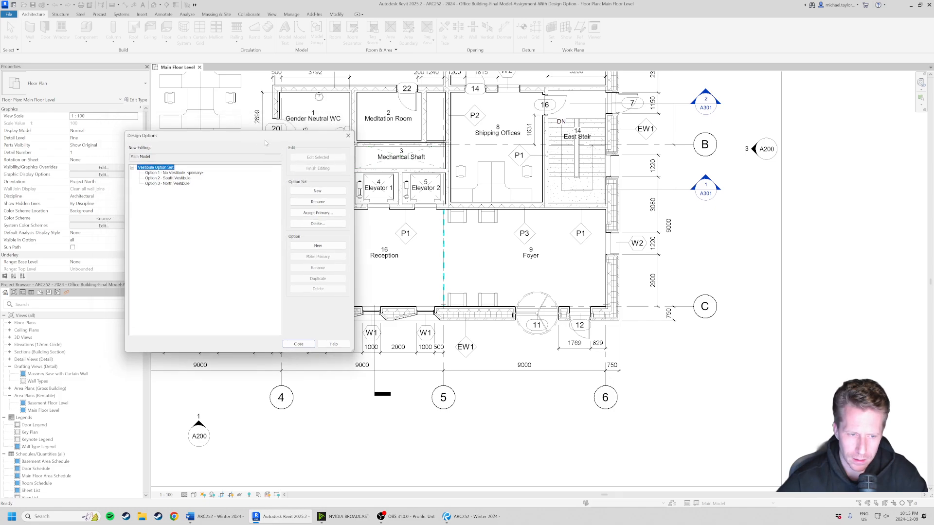
left_click(175, 178)
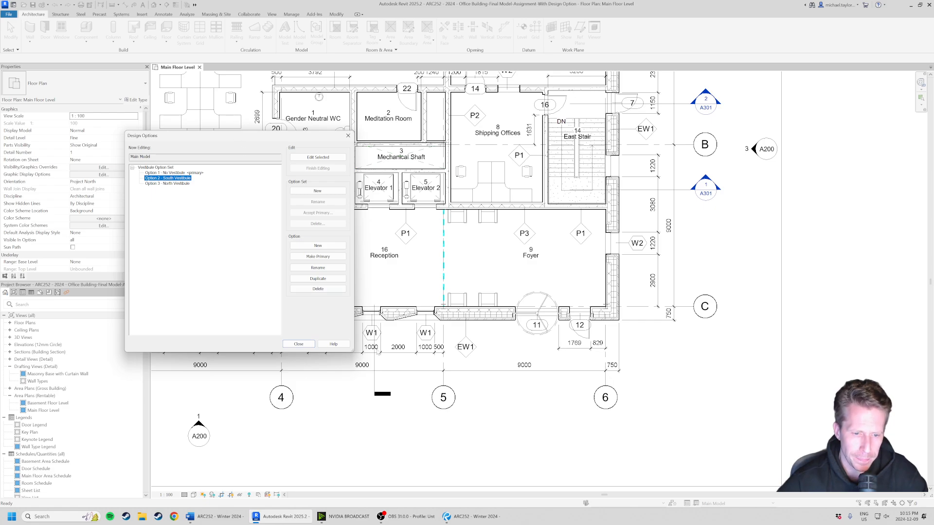
left_click(324, 257)
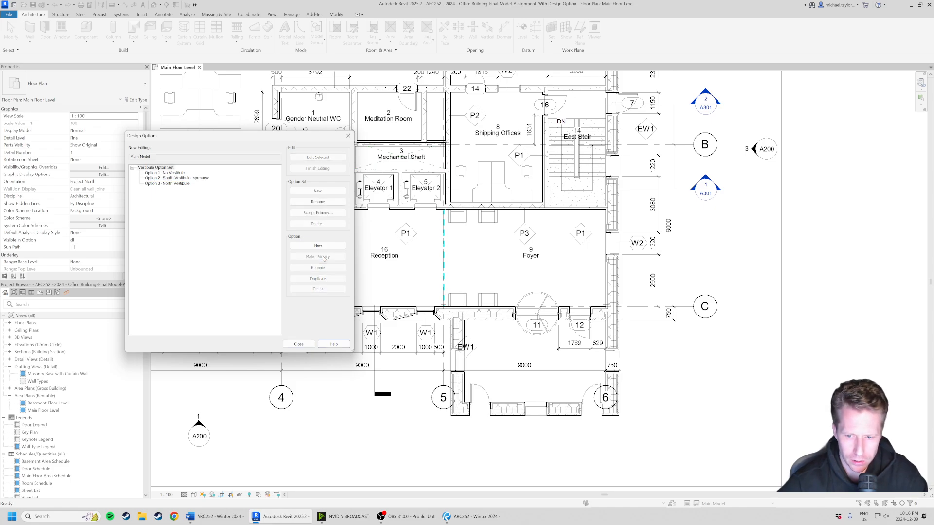
left_click(297, 345)
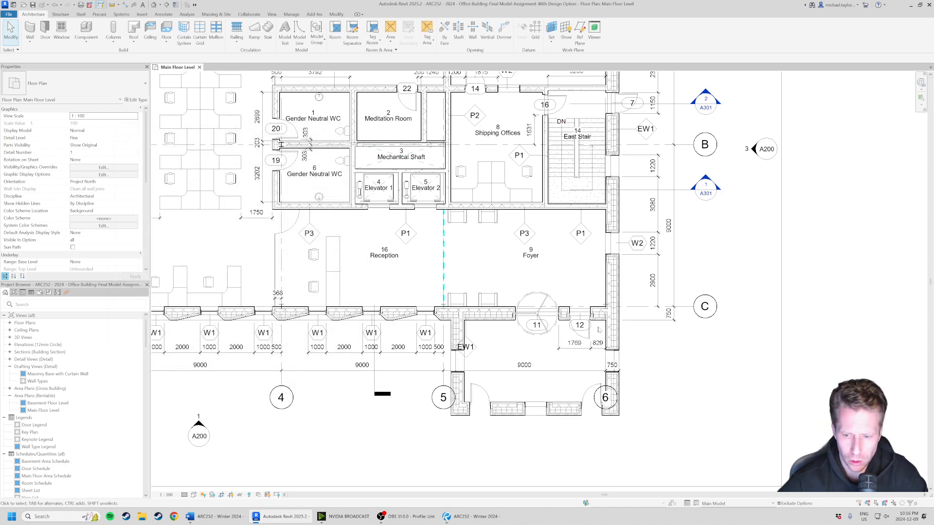
Test selecting the building's south wall and the vestibule elements from the Main Model with Exclude Options on
left_click(485, 316)
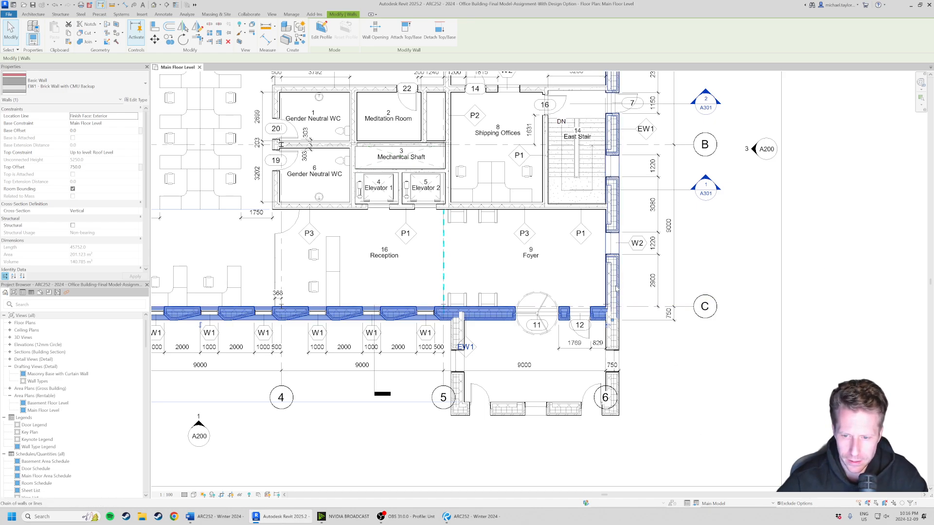
left_click(808, 275)
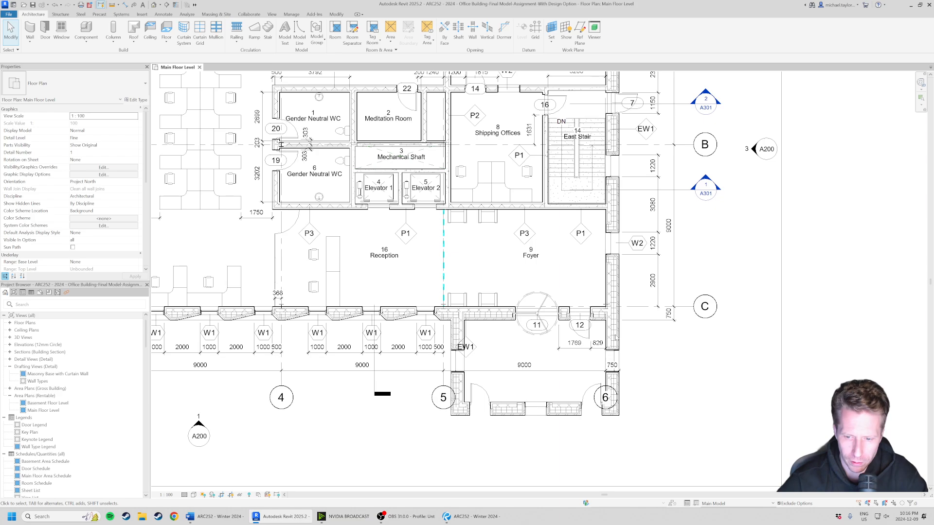
left_click_drag(589, 445, 535, 416)
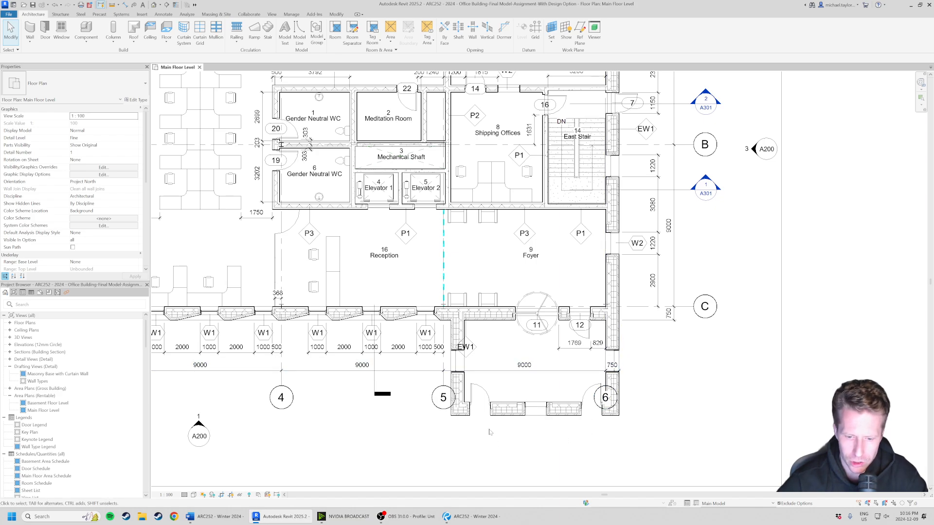
left_click_drag(603, 450, 551, 393)
left_click(611, 444)
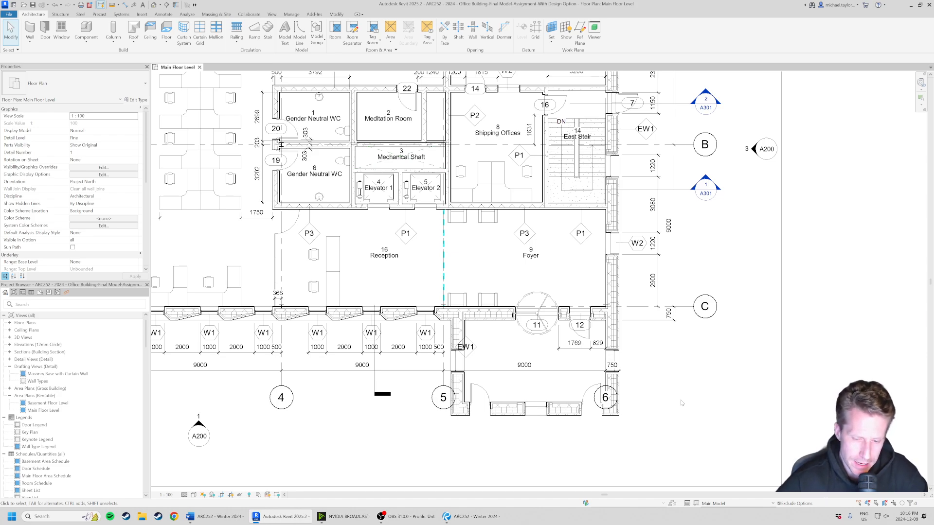
Turn off Exclude Options and test selecting the vestibule's east, west and south walls from the Main Model
scroll(486, 321, "up", 1)
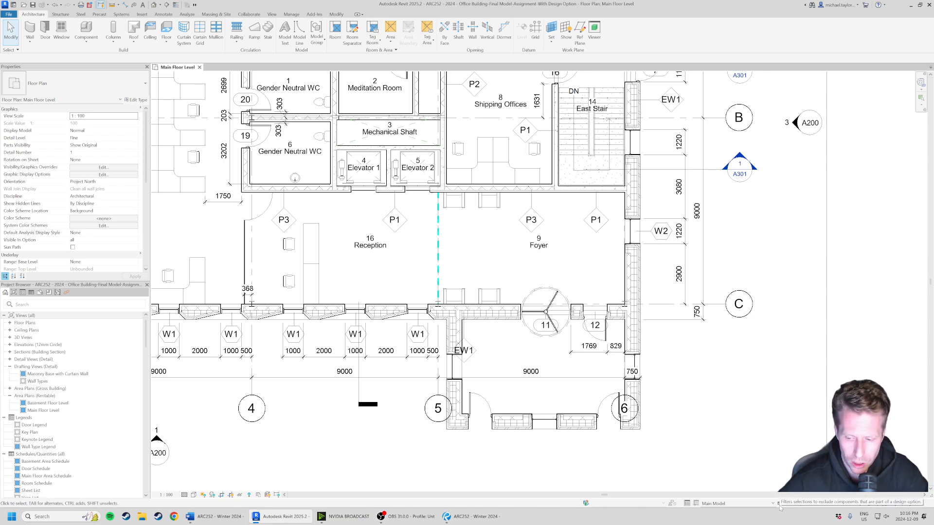
left_click(631, 389)
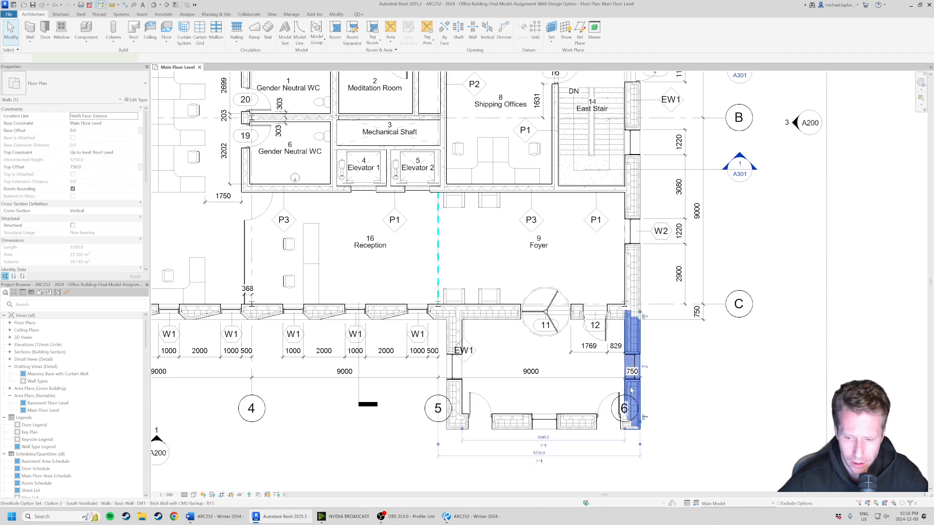
left_click(454, 379)
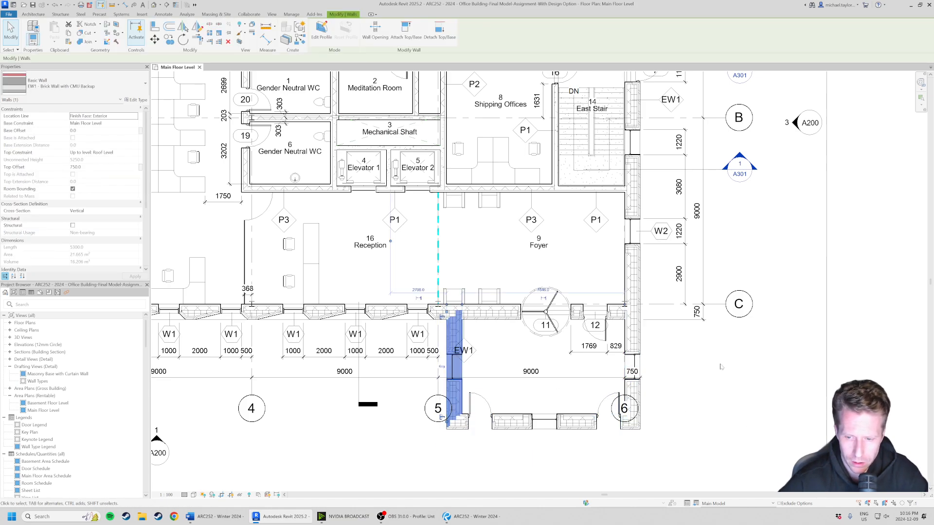
left_click(721, 367)
left_click(635, 343)
left_click(576, 421)
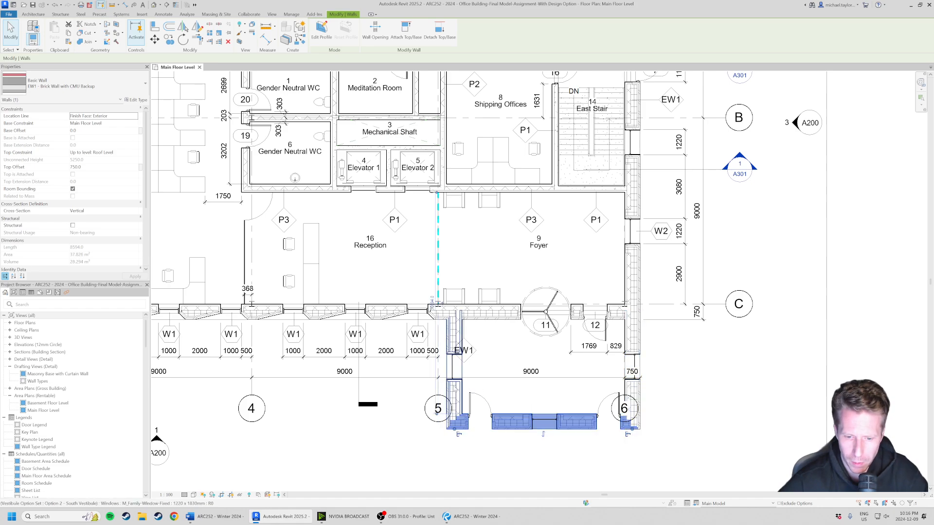
left_click(456, 390)
left_click(761, 393)
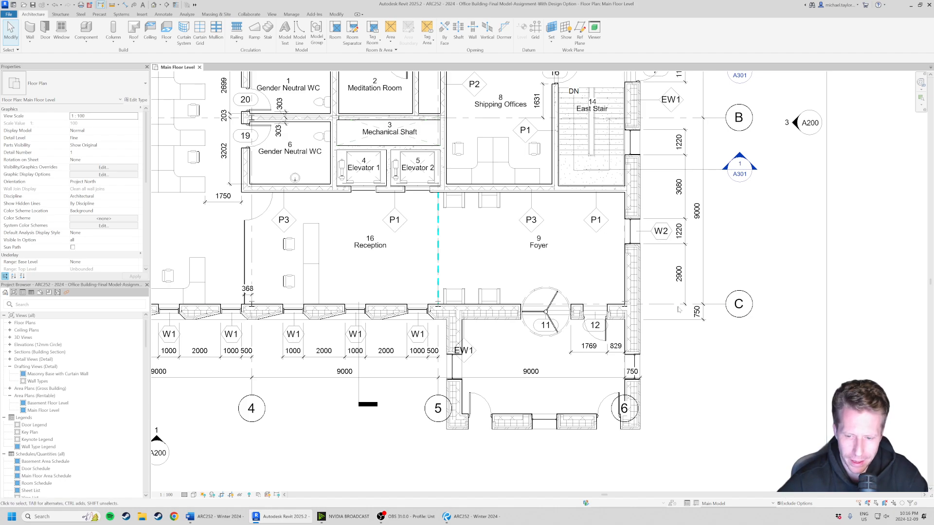
Make Option 2 - South Vestibule the active design option for editing
left_click(737, 504)
left_click(729, 489)
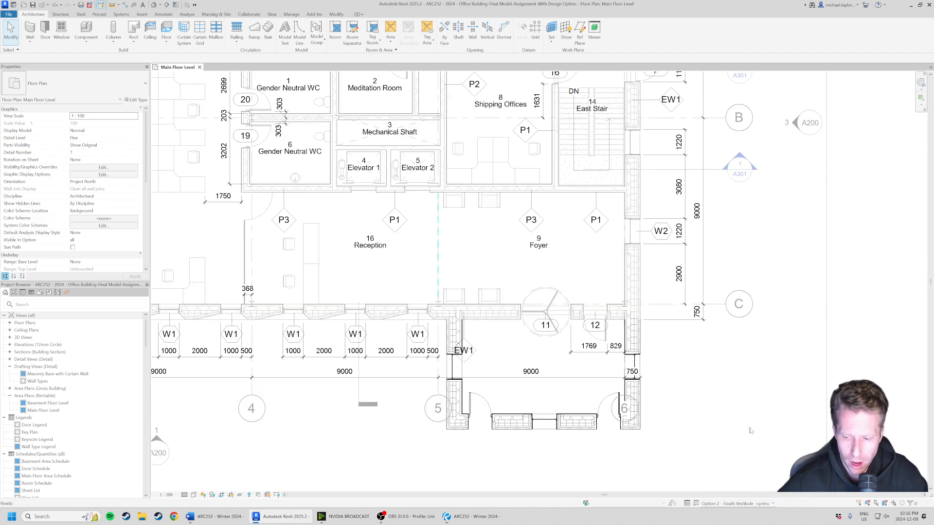
middle_click_drag(467, 383, 407, 371)
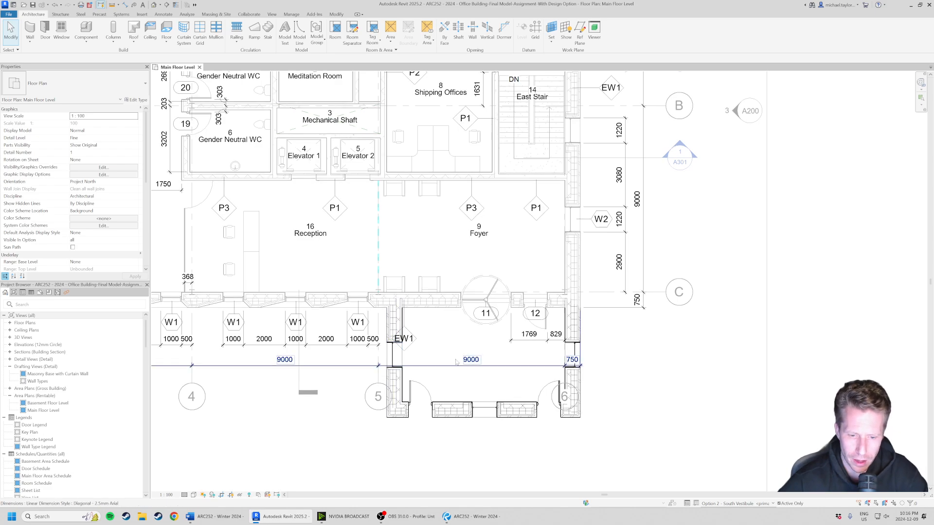
Nudge the south wall of the south vestibule slightly north toward the building and deselect it
left_click(514, 415)
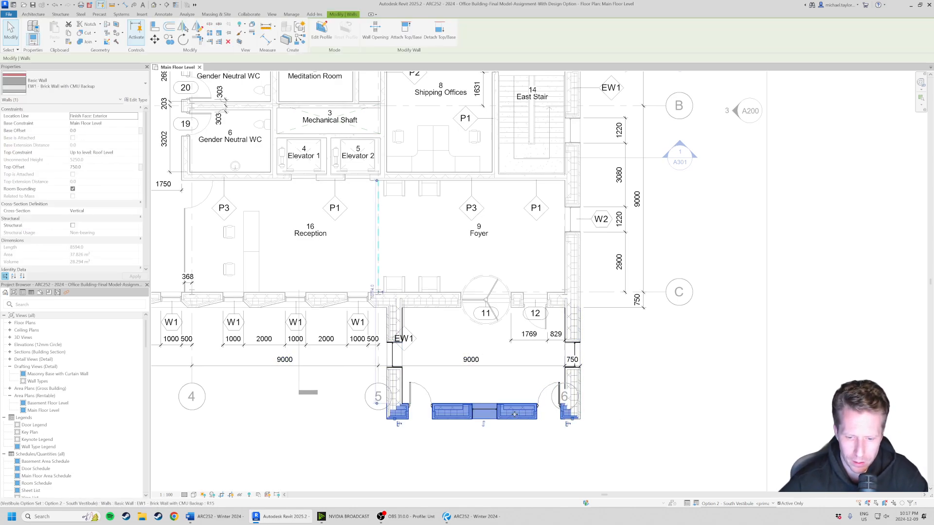
key("Up")
key("Up")
key("Up")
key("Up")
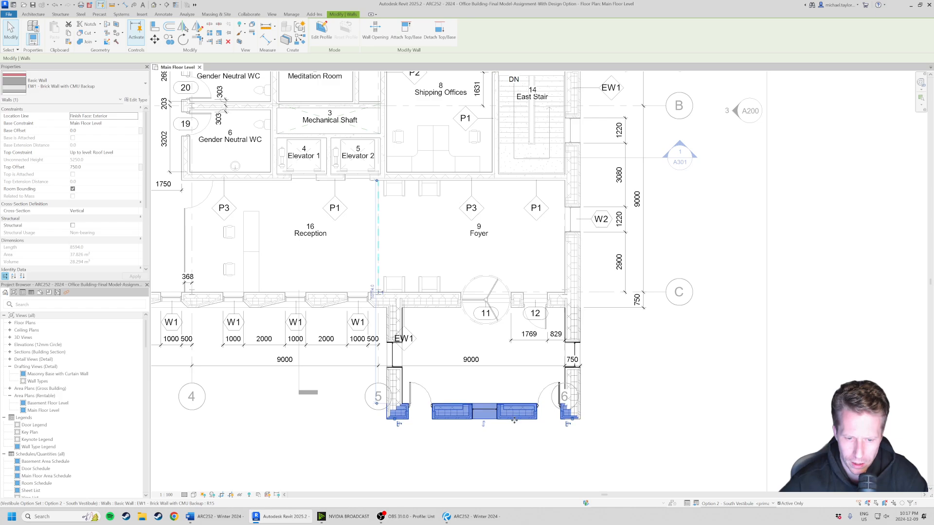
left_click(518, 460)
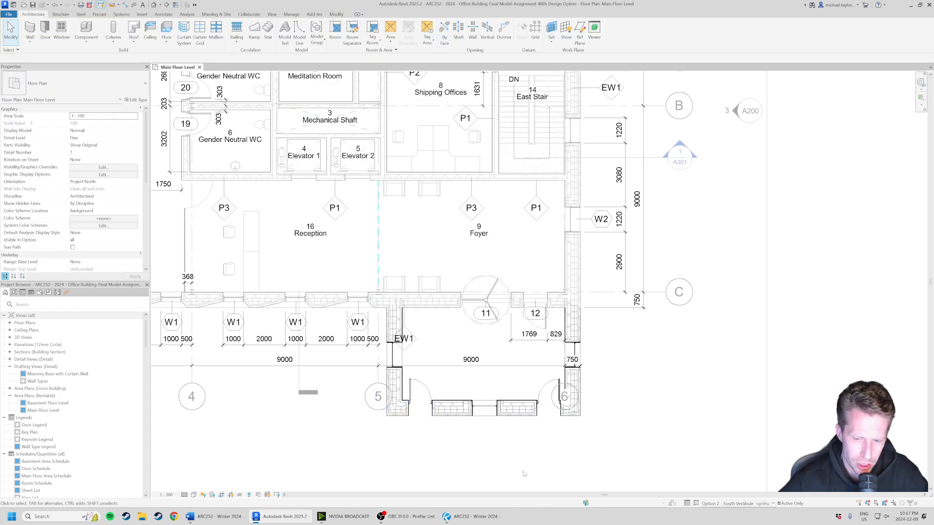
scroll(545, 455, "down", 2)
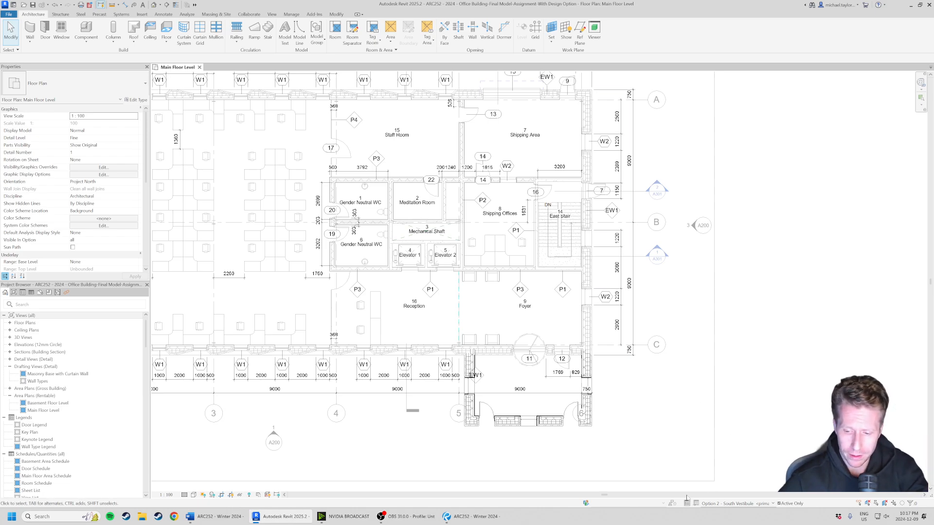
Return to the Main Model, make Option 1 - No Vestibule the primary option, and close the Design Options dialog
left_click(747, 505)
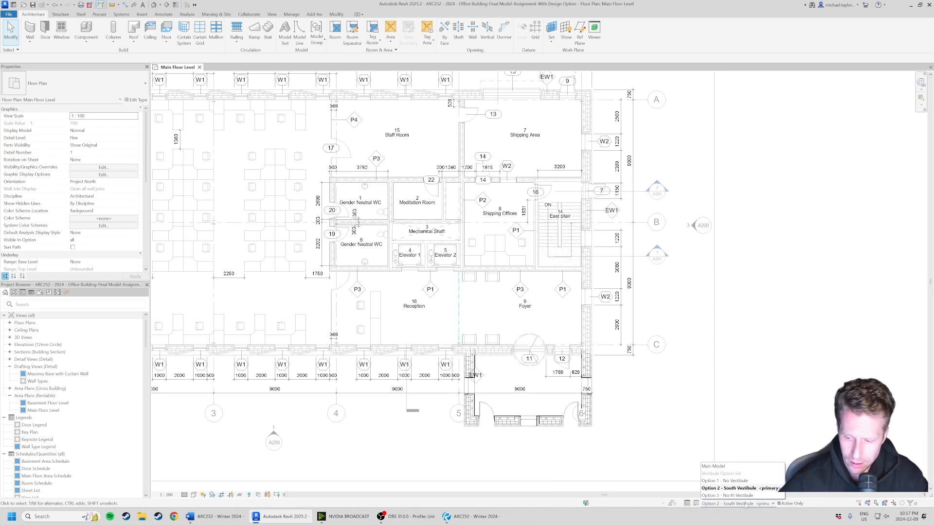
left_click(713, 466)
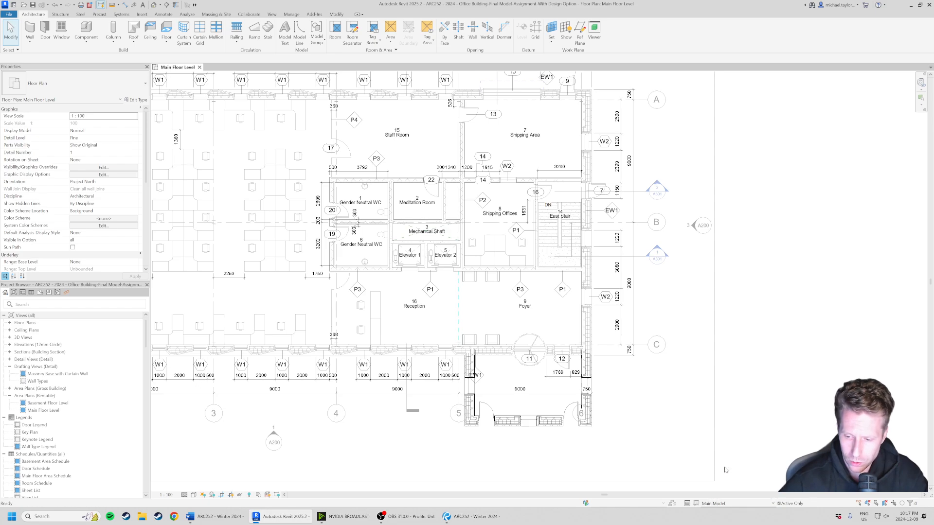
left_click(687, 503)
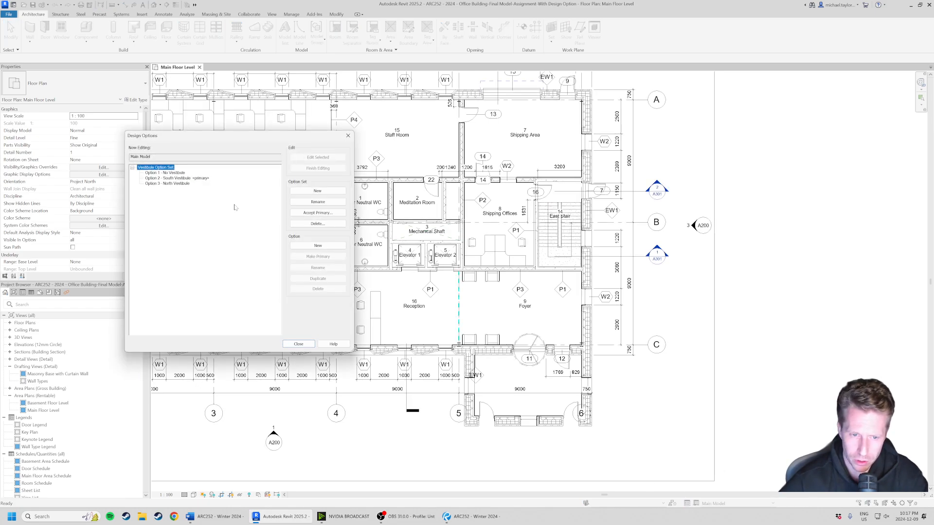
left_click(165, 173)
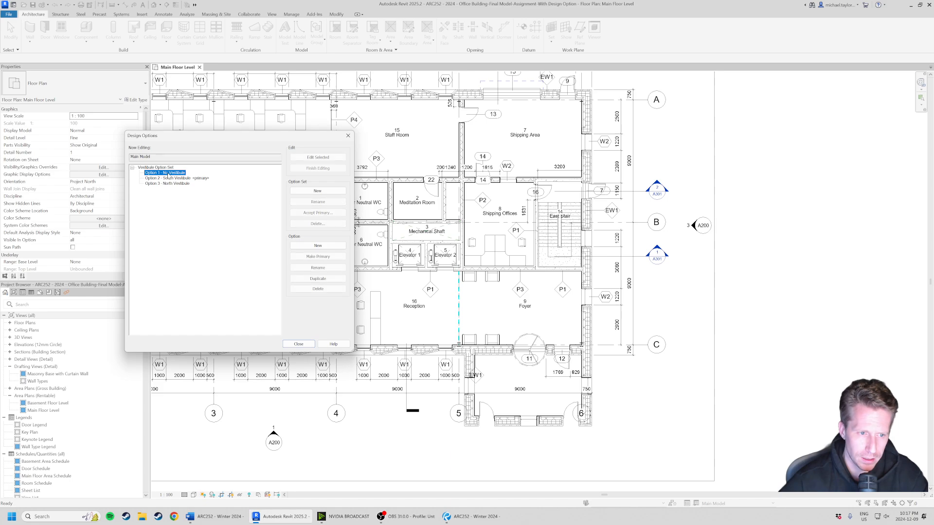
left_click(321, 258)
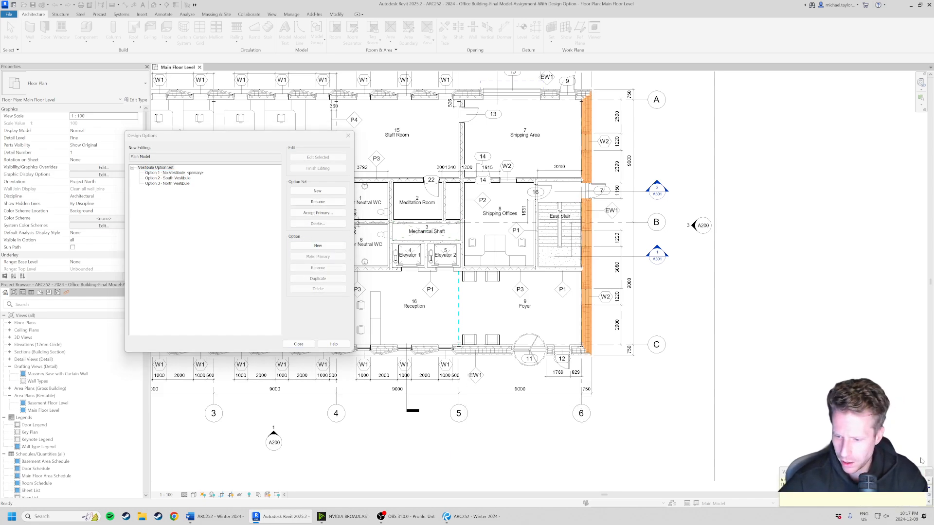
left_click(297, 344)
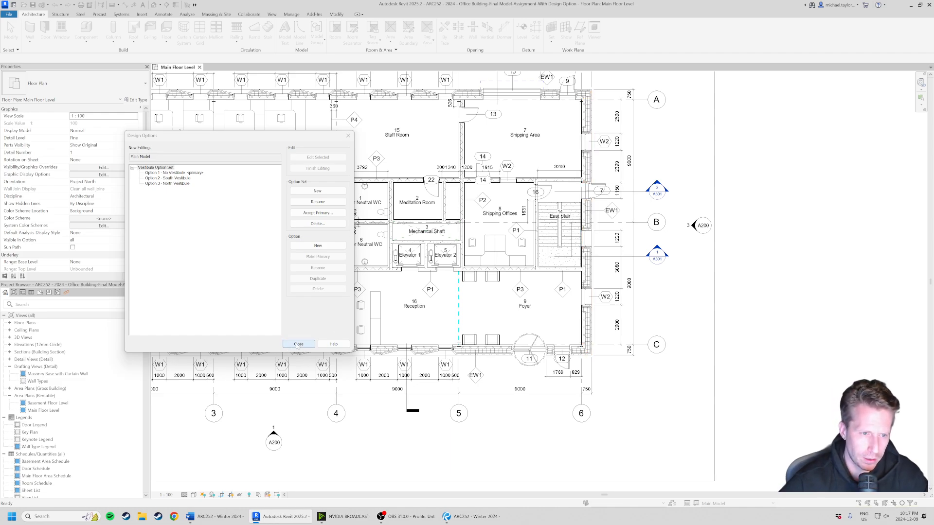
Make Option 3 - North Vestibule the active design option for editing
left_click(554, 280)
middle_click_drag(554, 280, 547, 287)
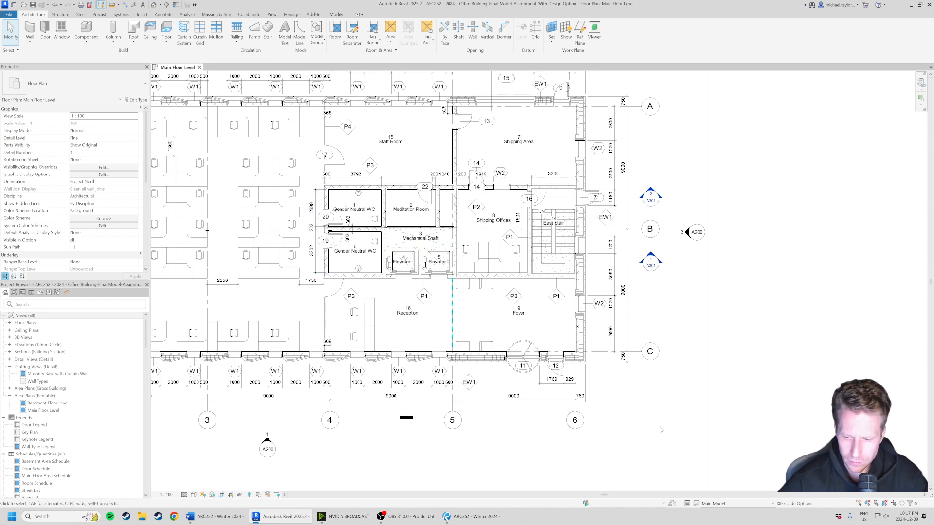
middle_click_drag(520, 215, 497, 241)
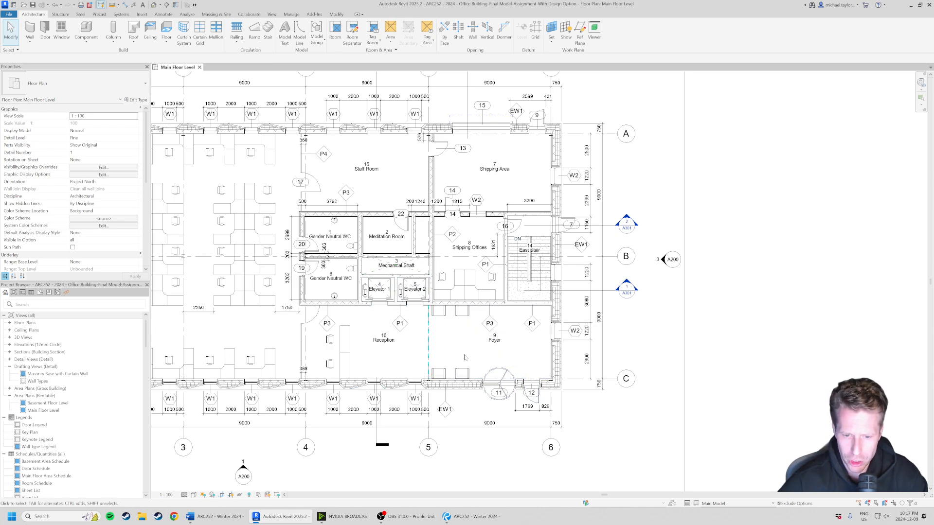
middle_click_drag(519, 138, 508, 196)
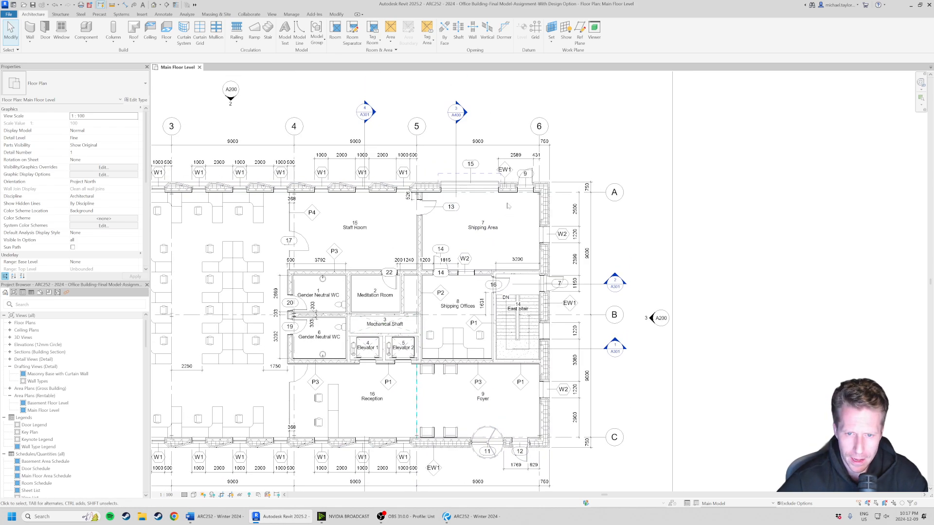
left_click(743, 504)
left_click(738, 495)
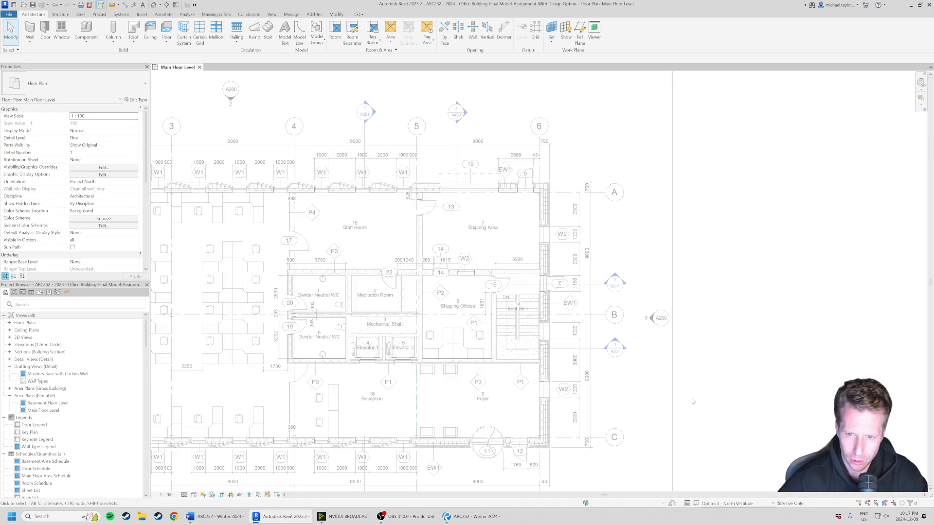
scroll(719, 408, "down", 2)
middle_click_drag(706, 445, 692, 402)
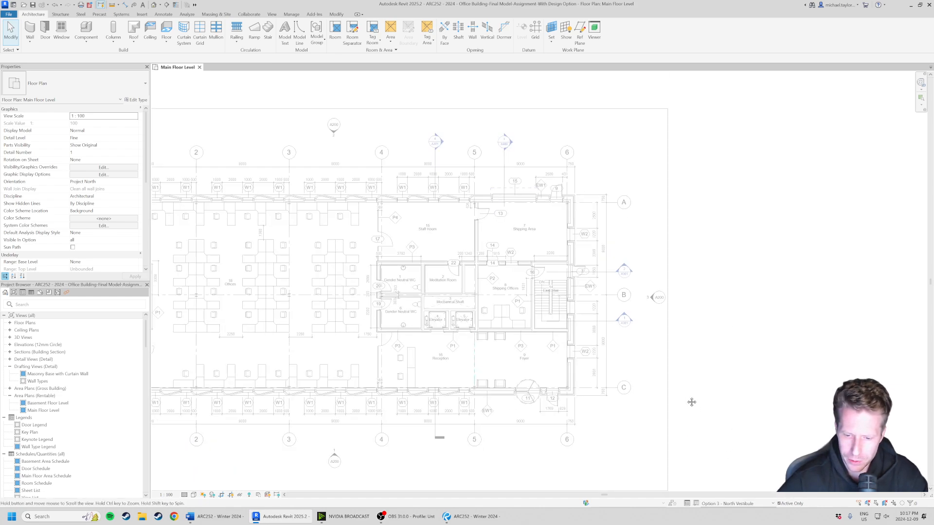
left_click(749, 504)
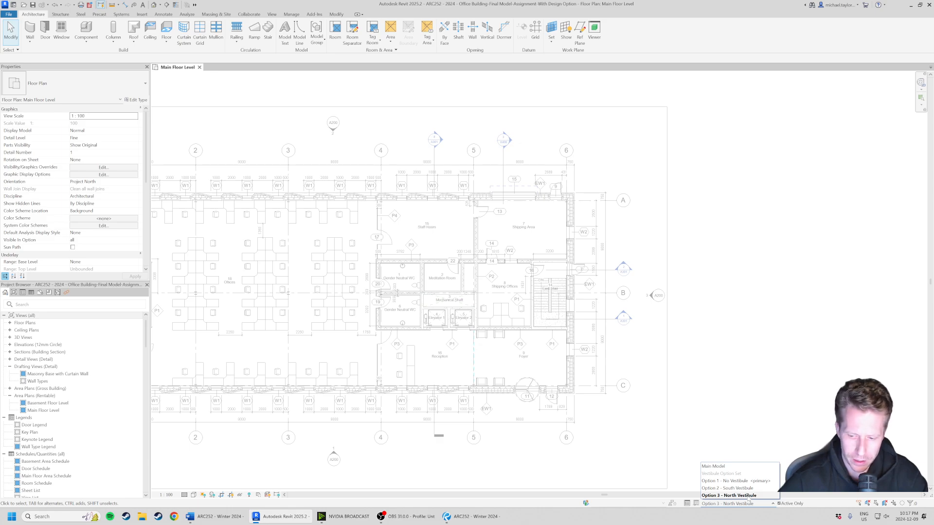
left_click(738, 495)
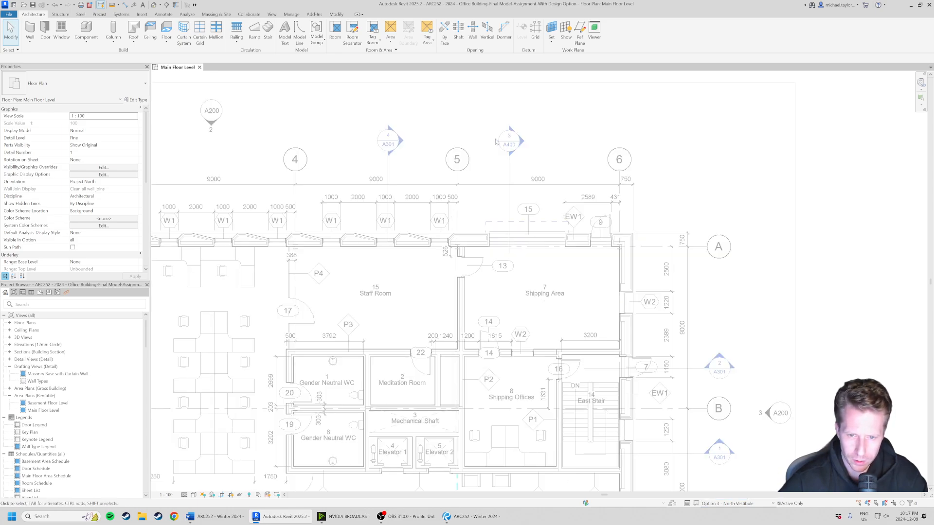
Draw the east, north and west vestibule walls outside the Shipping Area with type EW1 - Brick Wall with CMU Backup
scroll(516, 148, "up", 2)
key("a")
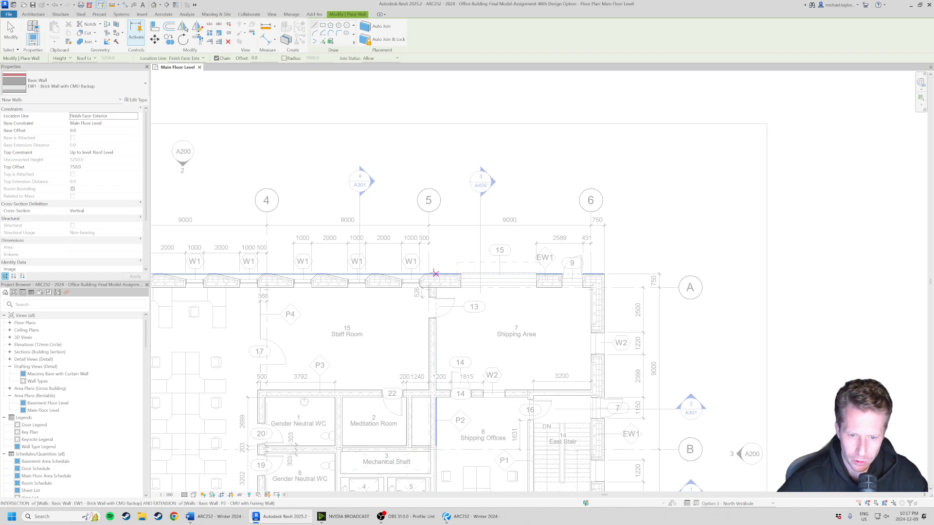
left_click(437, 275)
key("Escape")
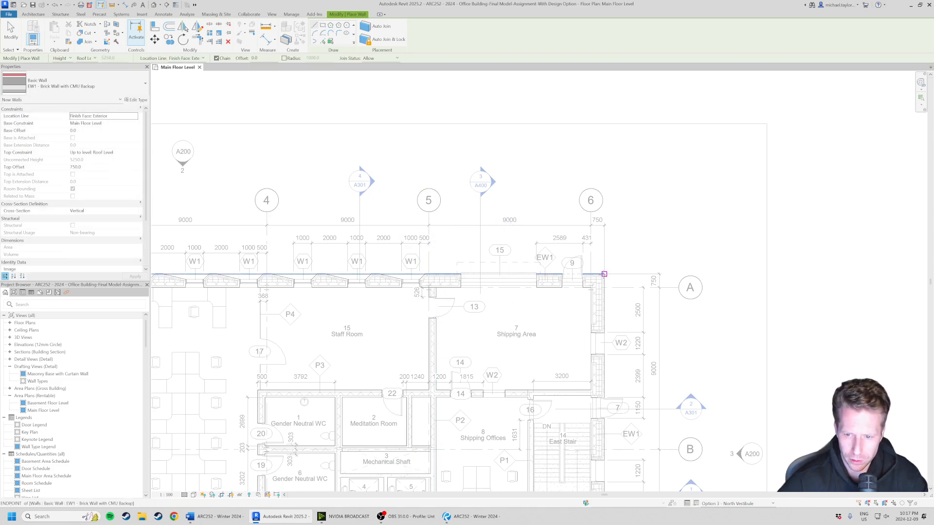
left_click(604, 273)
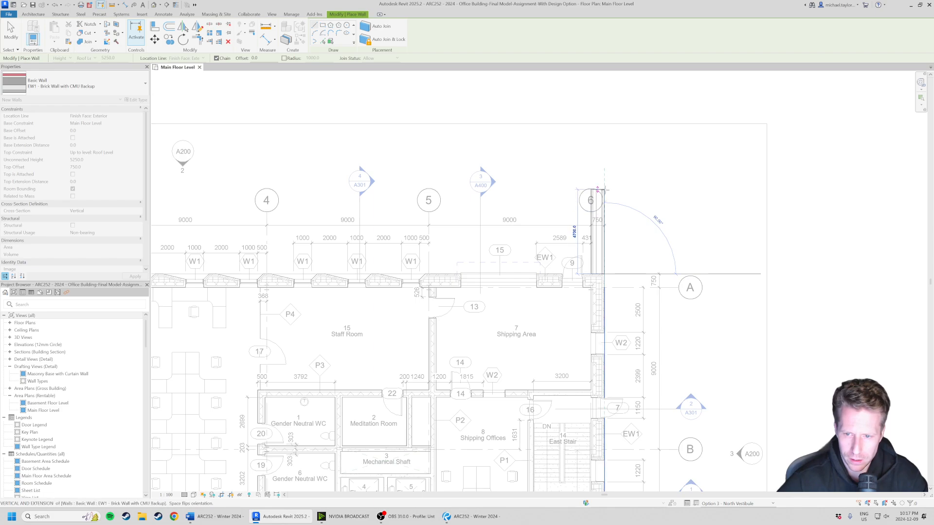
scroll(607, 211, "up", 2)
left_click(605, 211)
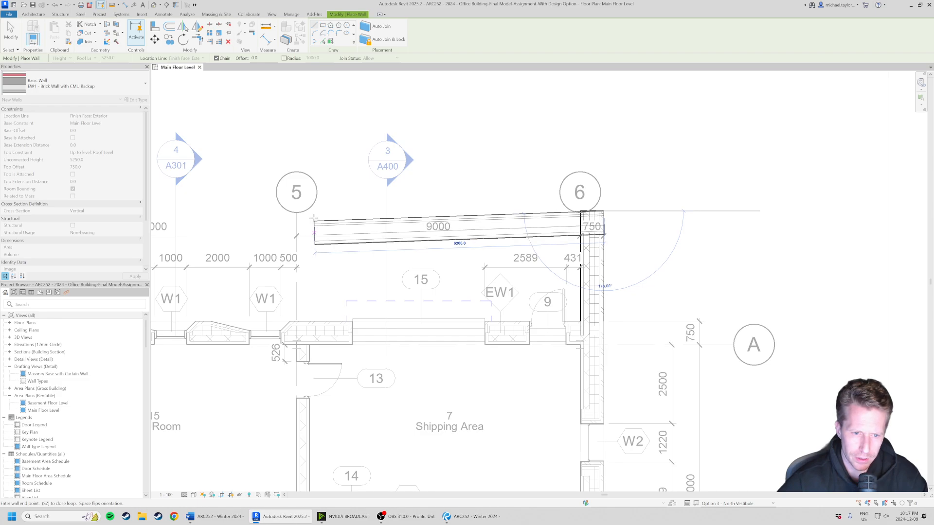
left_click(314, 223)
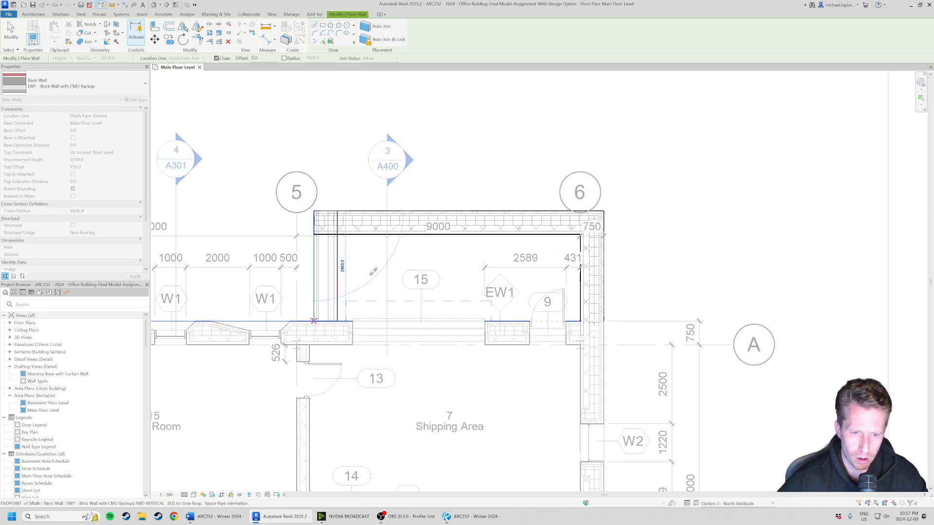
left_click(313, 322)
key("Escape")
Move the vestibule's north wall farther north to deepen the vestibule
scroll(372, 261, "down", 2)
left_click(447, 235)
left_click_drag(447, 235, 447, 209)
scroll(450, 255, "up", 2)
left_click(416, 269)
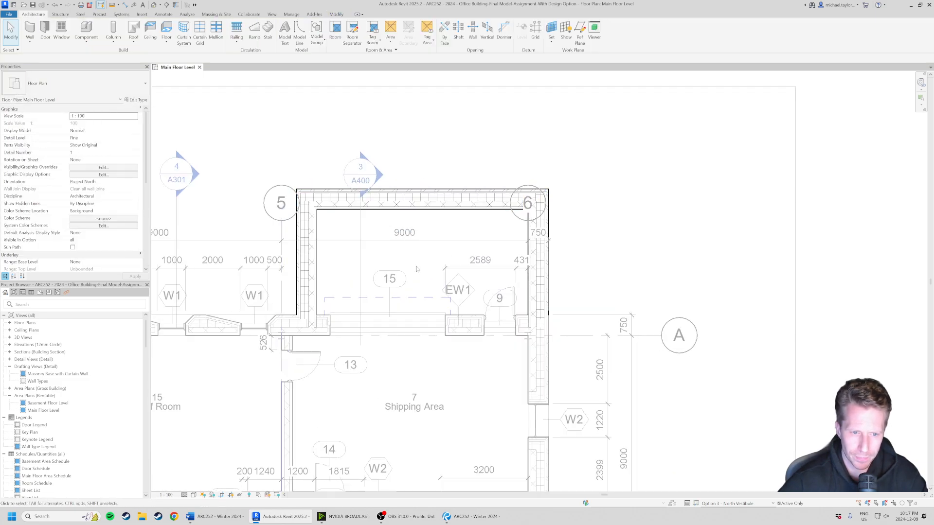
Place an M_Door-Overhead-Rolling 4200 x 4200mm door in the vestibule's north wall, in line with door 15
key("d")
key("r")
left_click(76, 86)
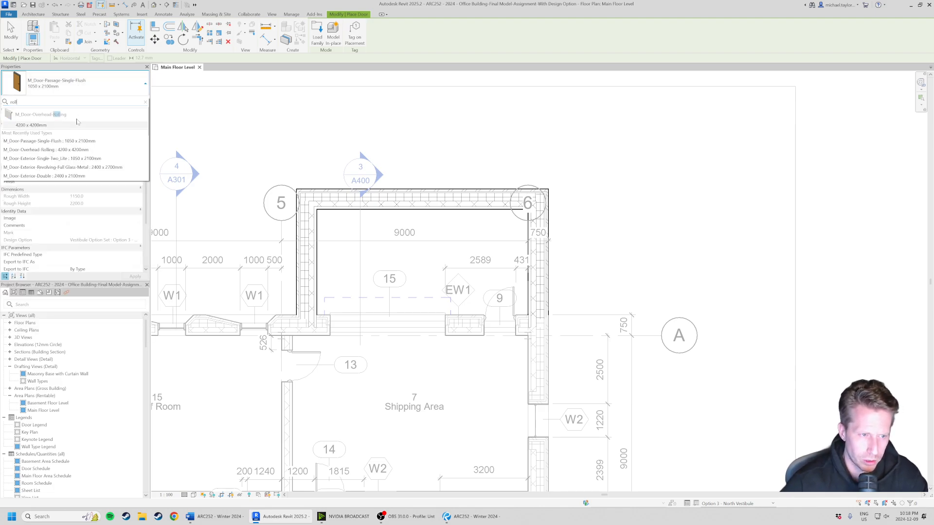
left_click(78, 125)
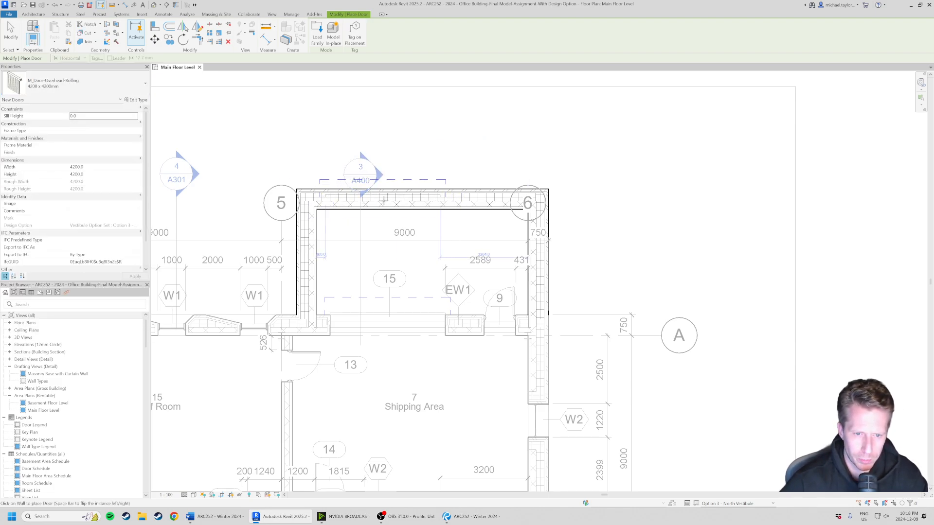
left_click(387, 201)
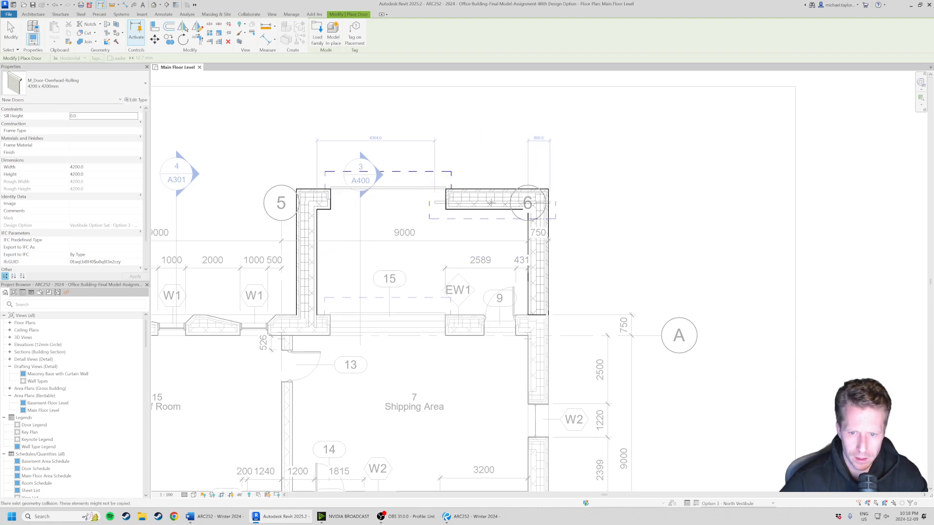
Place an M_Door-Exterior-Double 2400 x 2100mm door in the north wall between the rolling door and the east wall
left_click(78, 83)
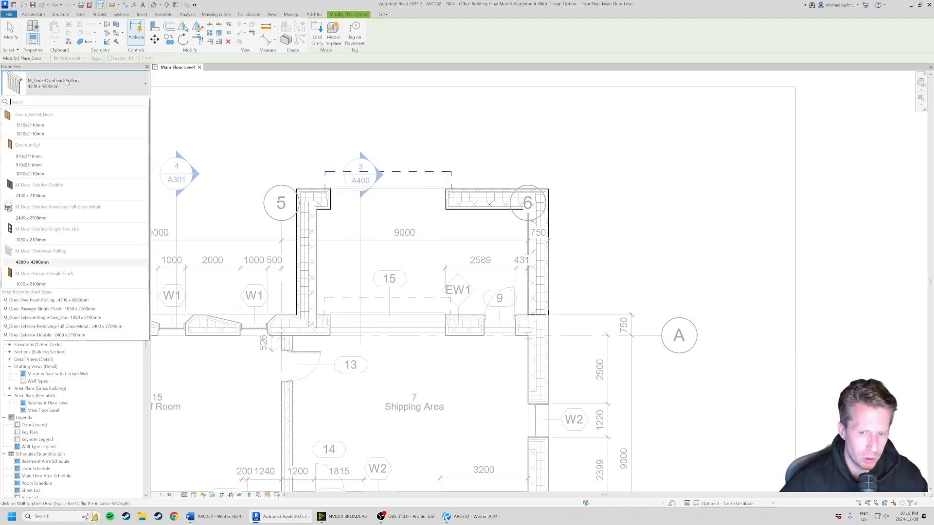
left_click(40, 128)
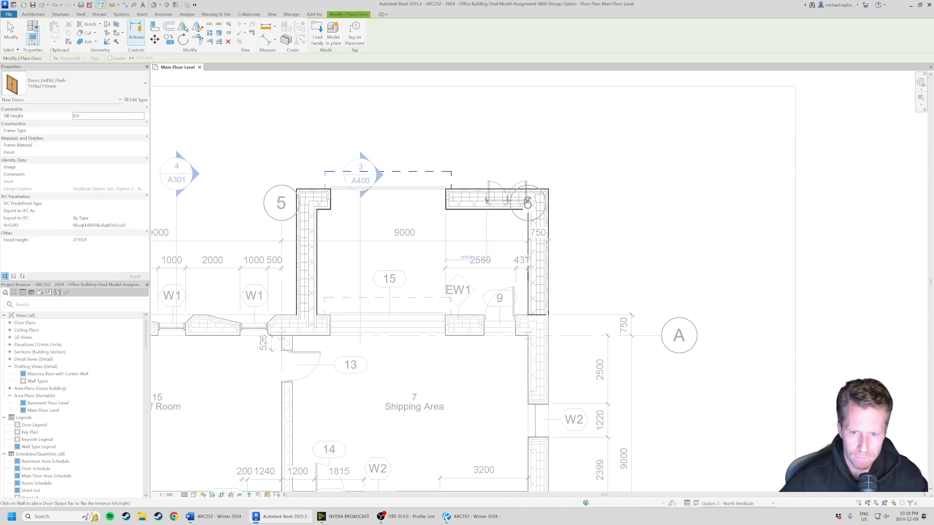
left_click(51, 82)
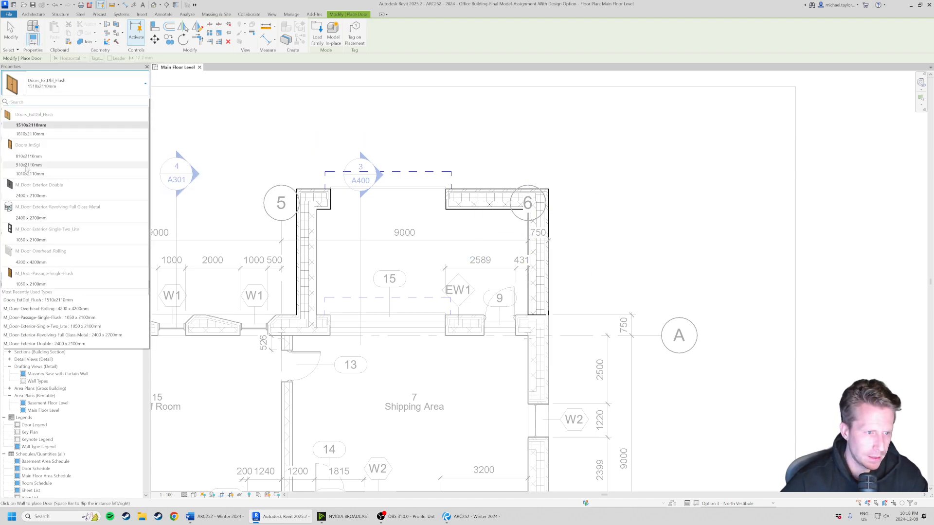
left_click(50, 197)
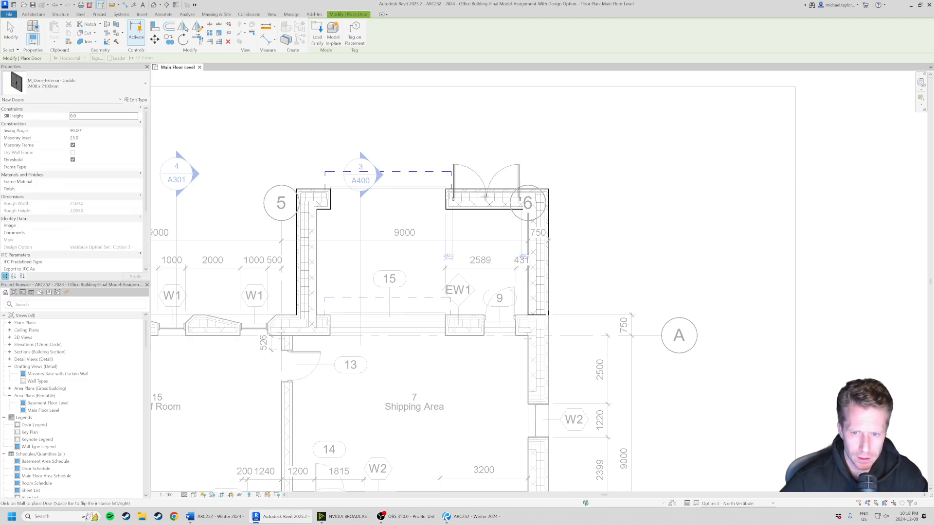
left_click(487, 198)
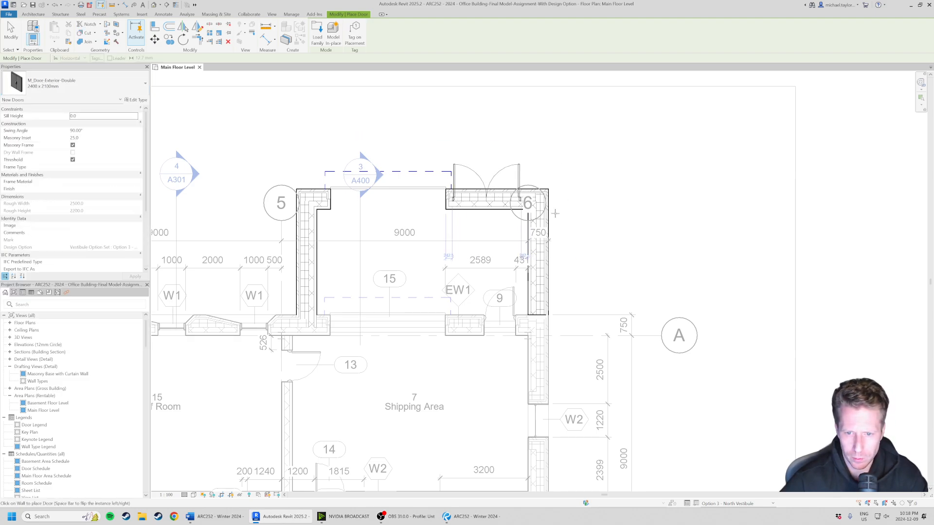
key("Escape")
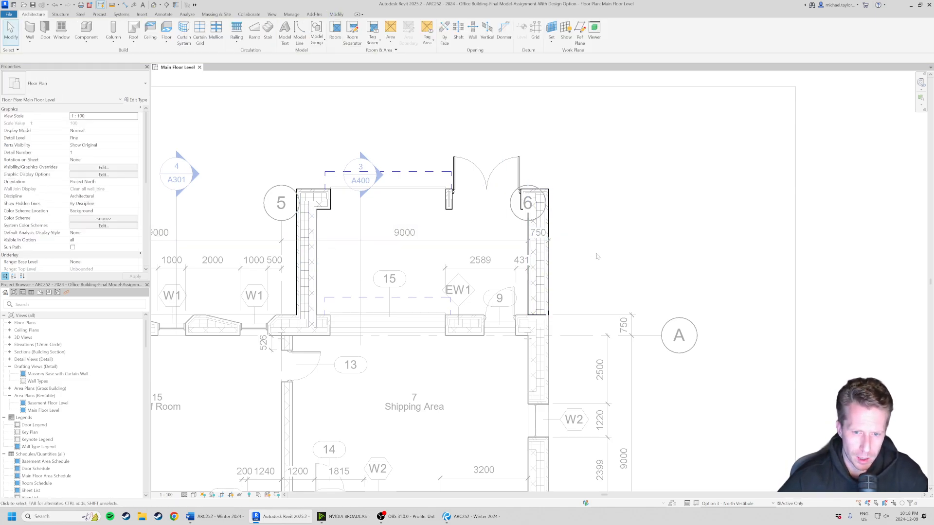
scroll(329, 258, "down", 3)
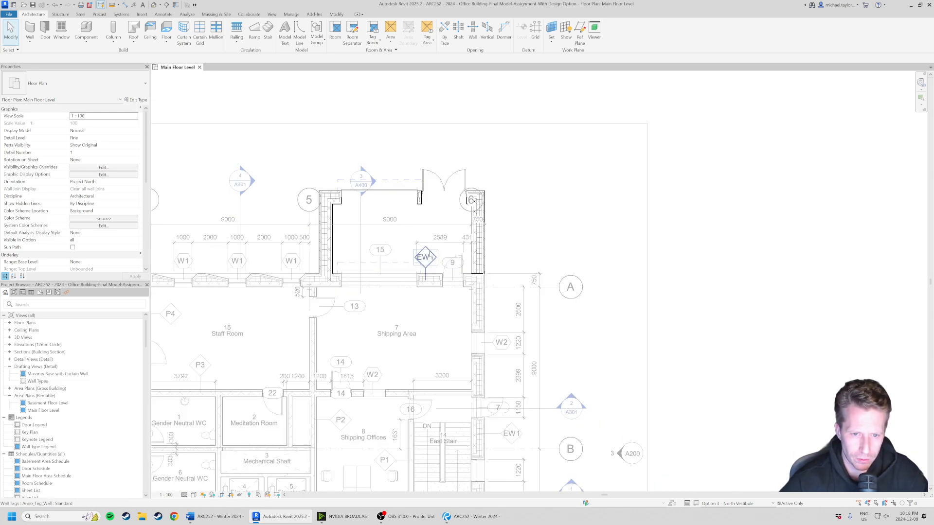
middle_click_drag(361, 222, 395, 264)
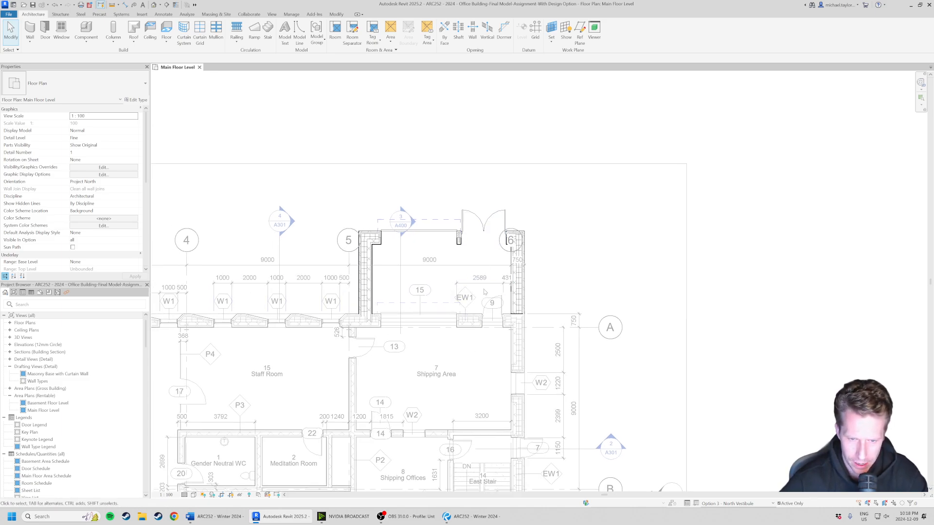
middle_click_drag(571, 304, 615, 248)
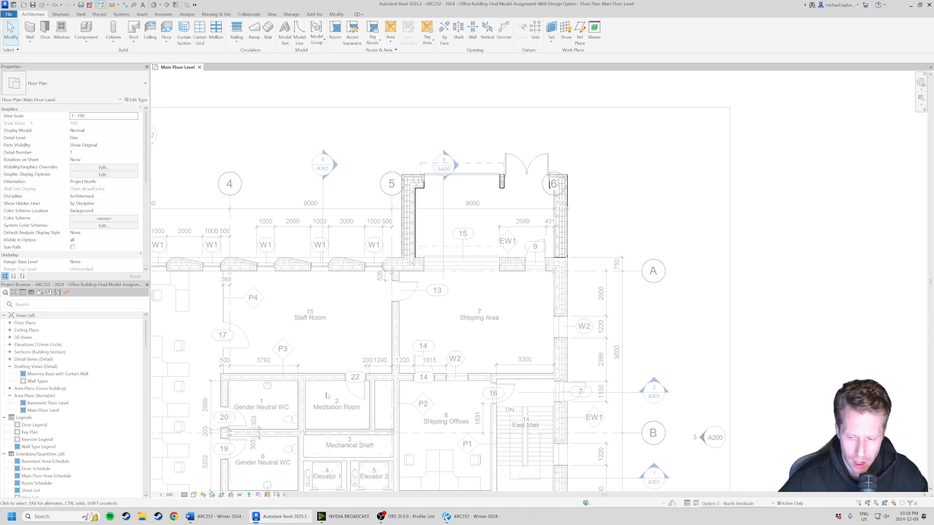
Return from editing Option 3 - North Vestibule to the Main Model
scroll(444, 160, "down", 4)
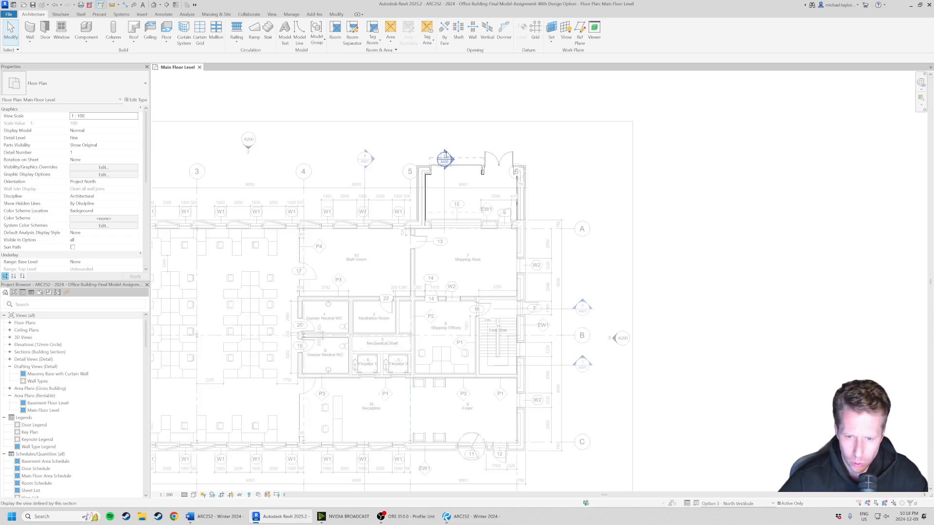
scroll(462, 245, "up", 2)
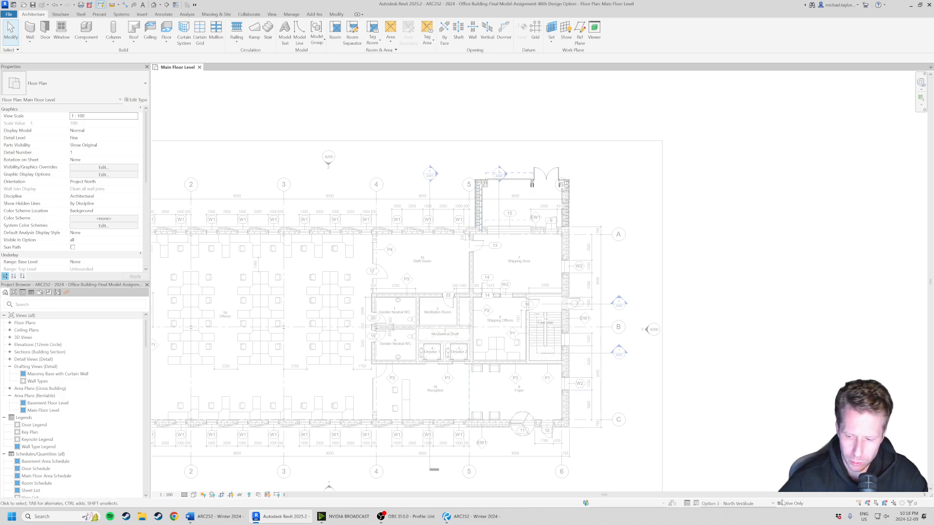
left_click(745, 503)
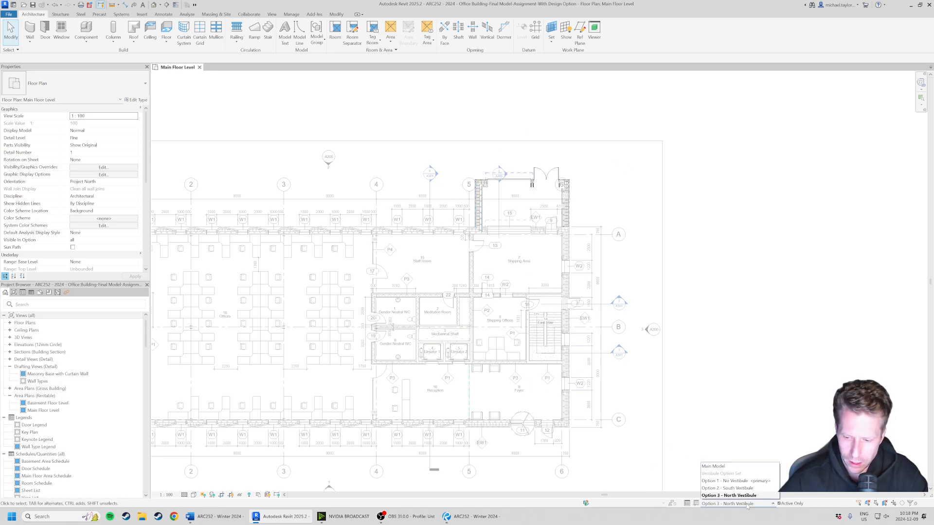
left_click(736, 468)
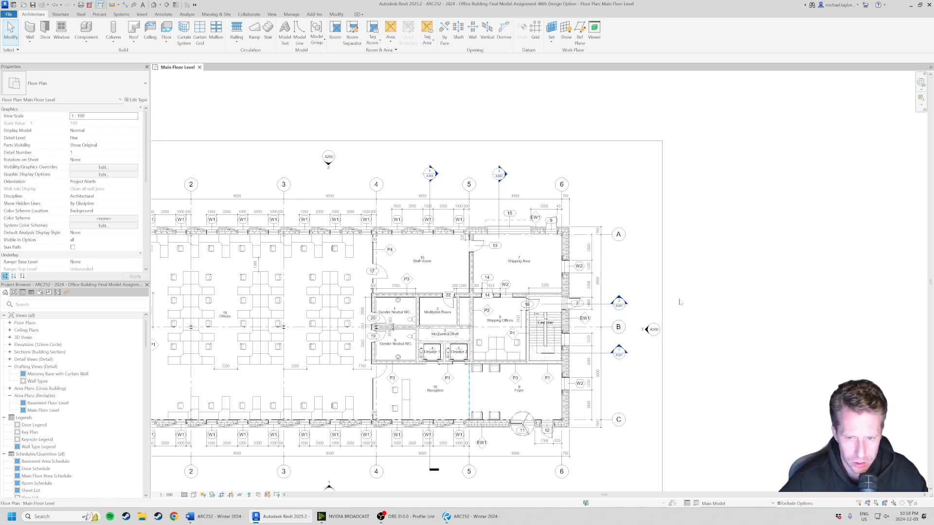
Make Option 3 - North Vestibule the primary option of the Vestibule Option Set
left_click(687, 505)
left_click_drag(254, 138, 298, 161)
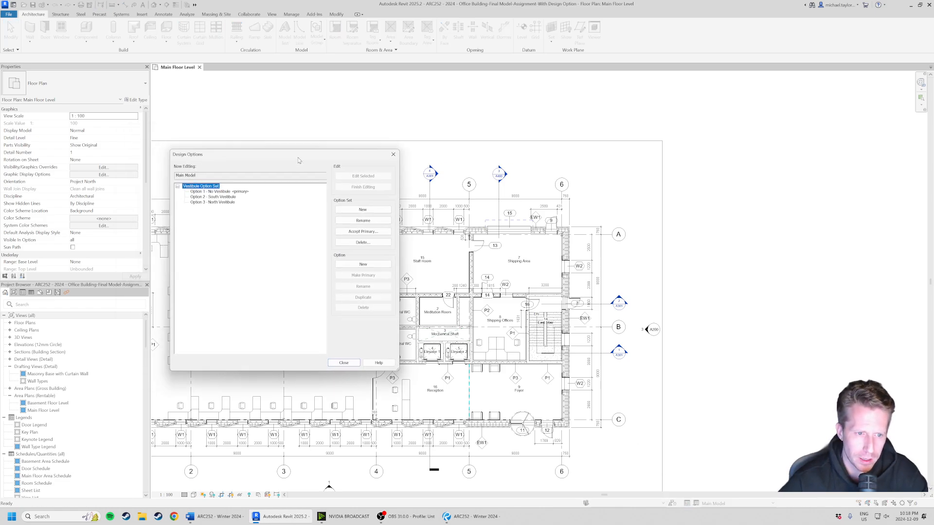
left_click(230, 191)
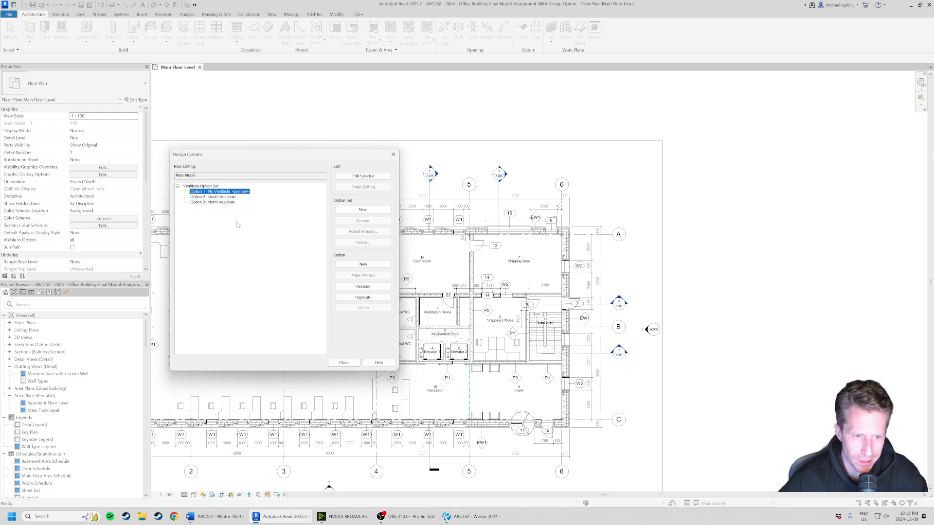
left_click(216, 203)
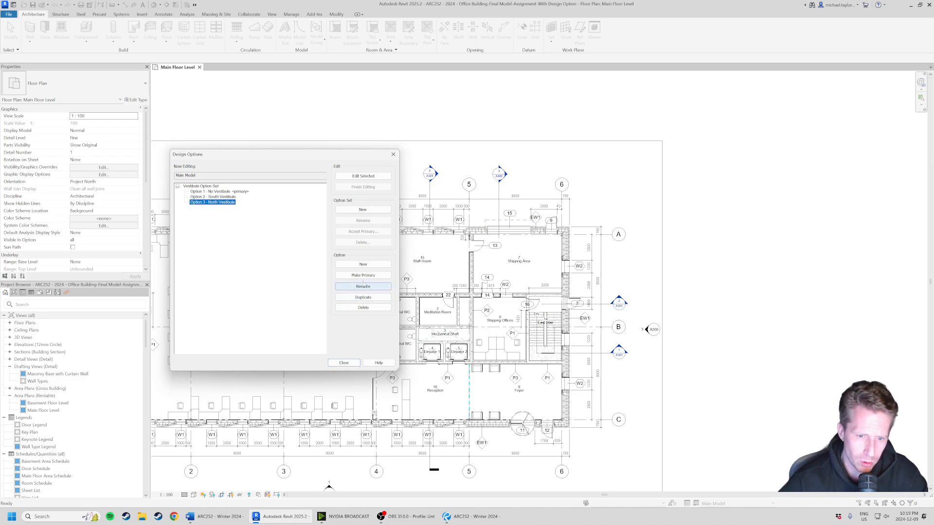
left_click(378, 276)
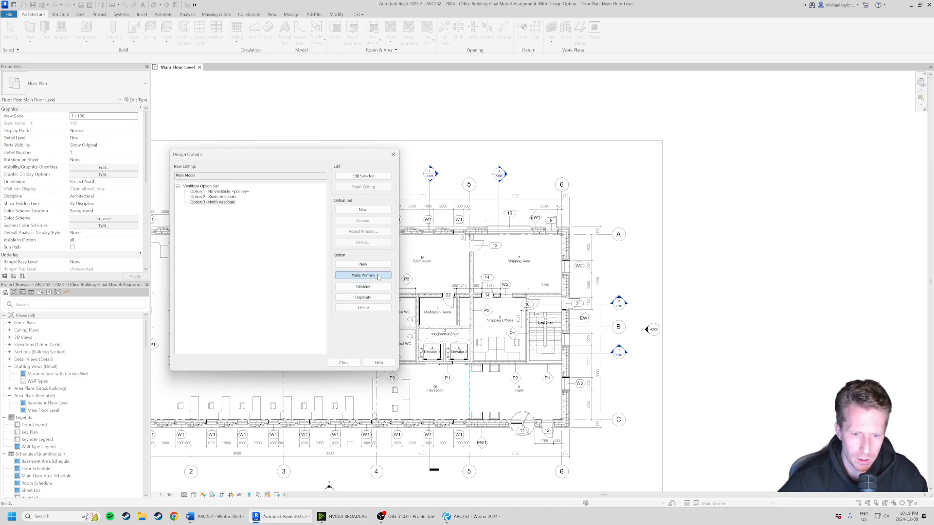
left_click(345, 364)
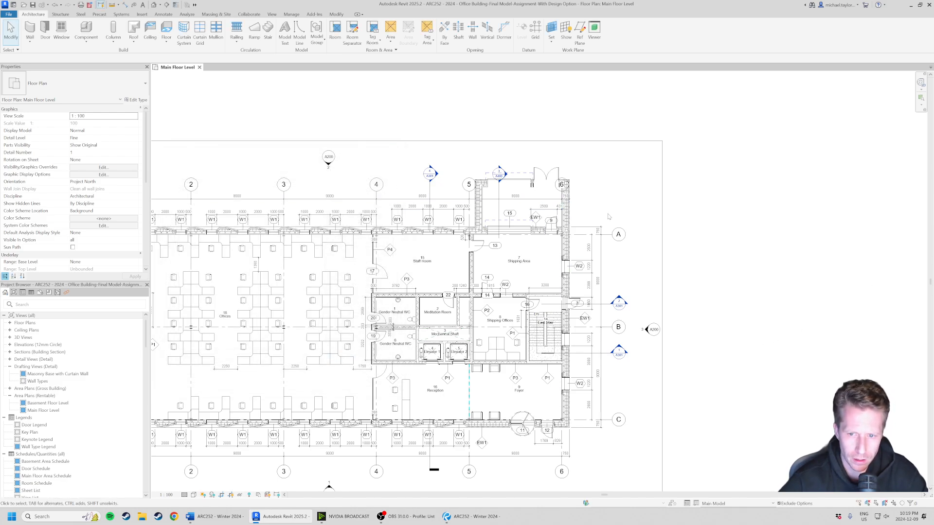
Change the double door in the vestibule's north wall to type M_Door-Exterior-Single-Two_Lite 1050 x 2100mm
middle_click_drag(589, 218, 579, 222)
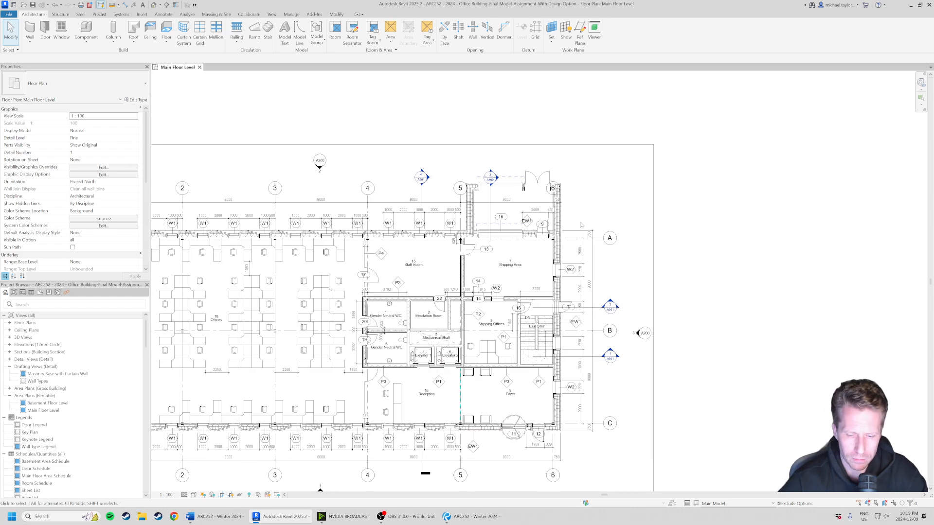
scroll(580, 224, "up", 2)
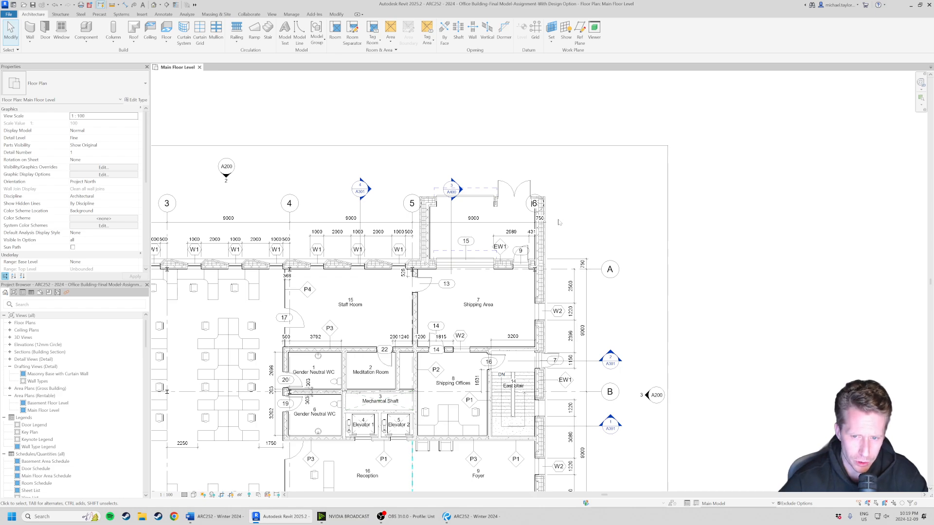
scroll(582, 183, "up", 2)
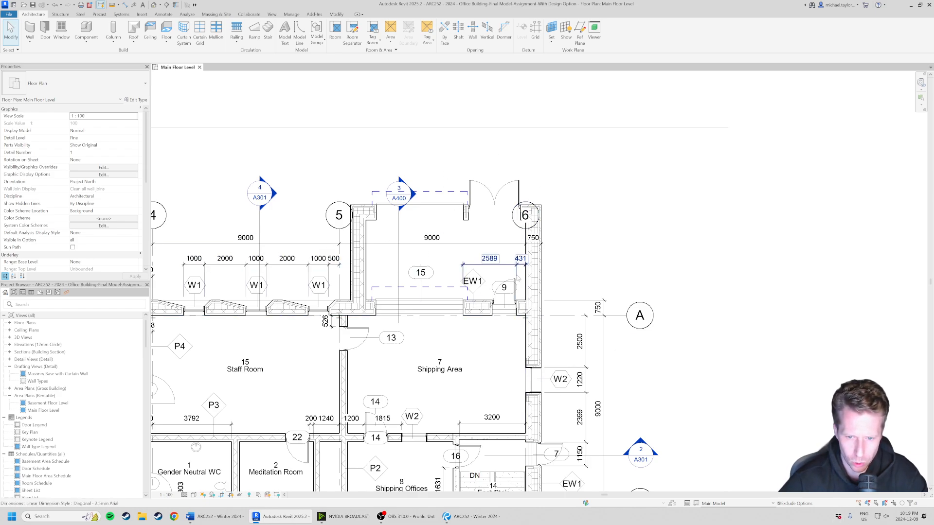
left_click(514, 286)
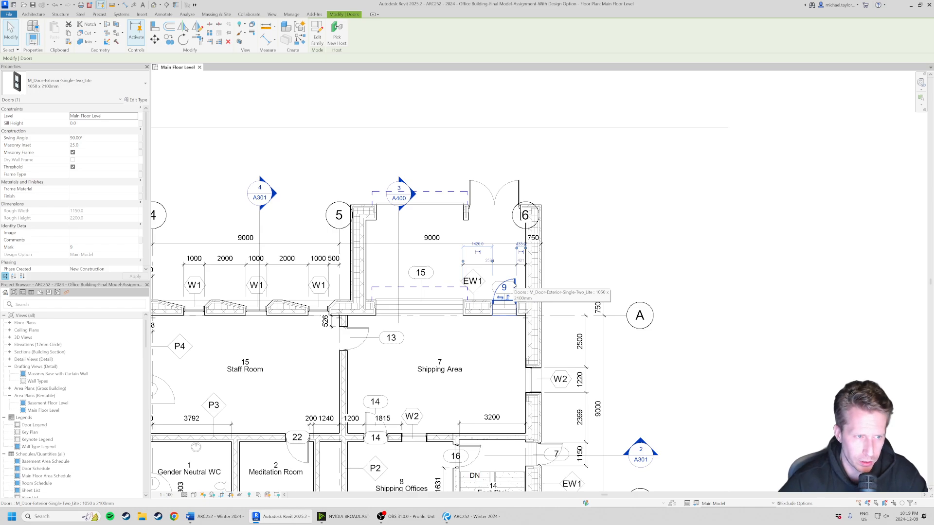
left_click(630, 187)
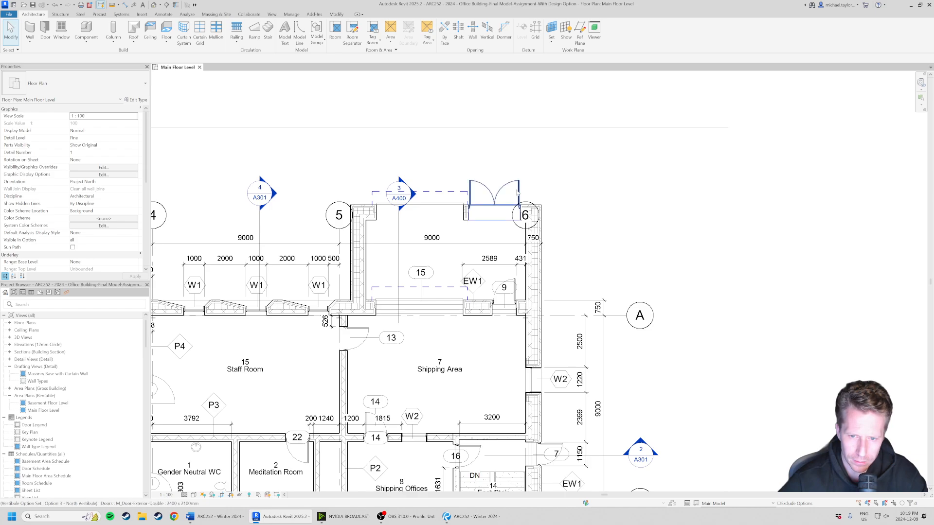
left_click(494, 195)
left_click(87, 88)
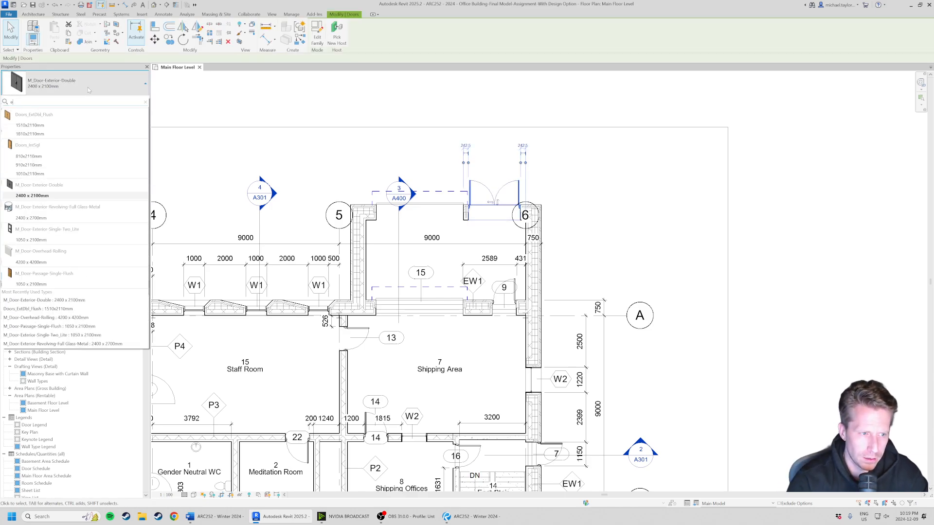
type("exter")
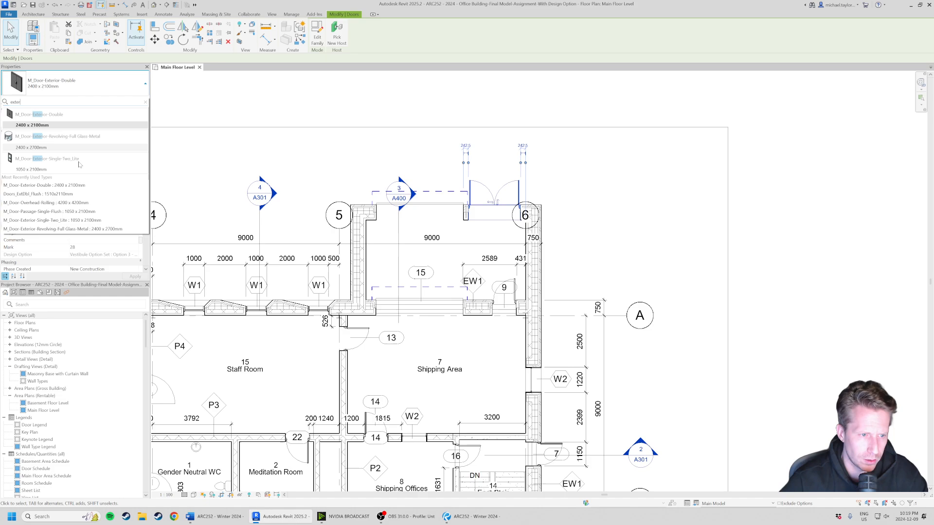
left_click(52, 169)
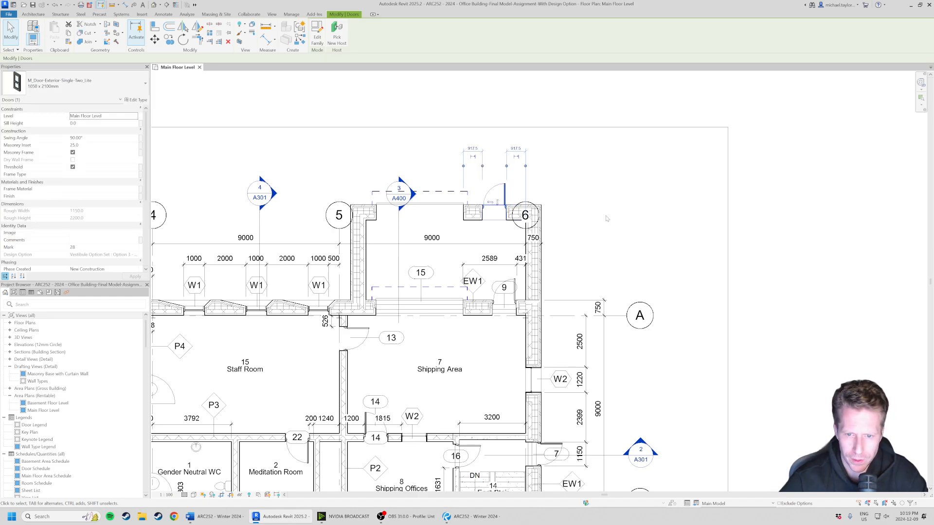
key("Escape")
Try to align the single door in the vestibule's north wall with door 9 while in the Main Model
scroll(539, 292, "up", 3)
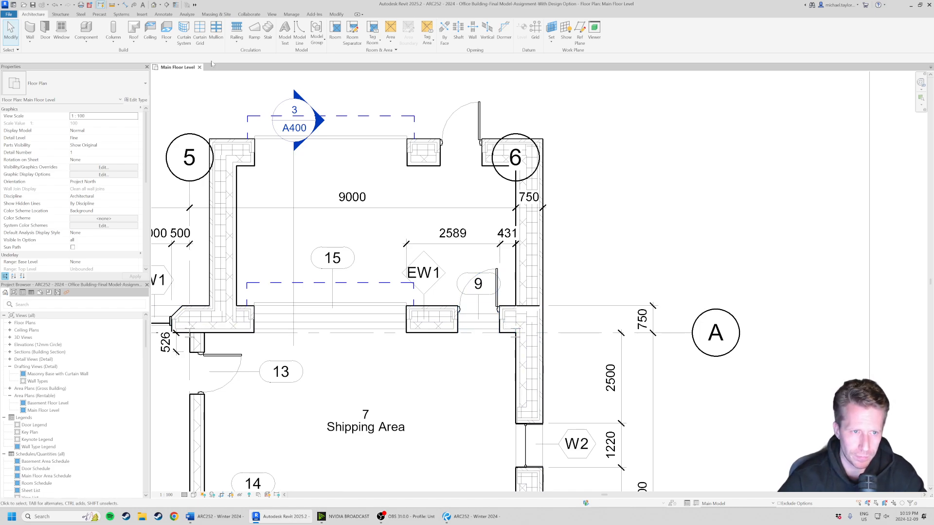
key("a")
key("l")
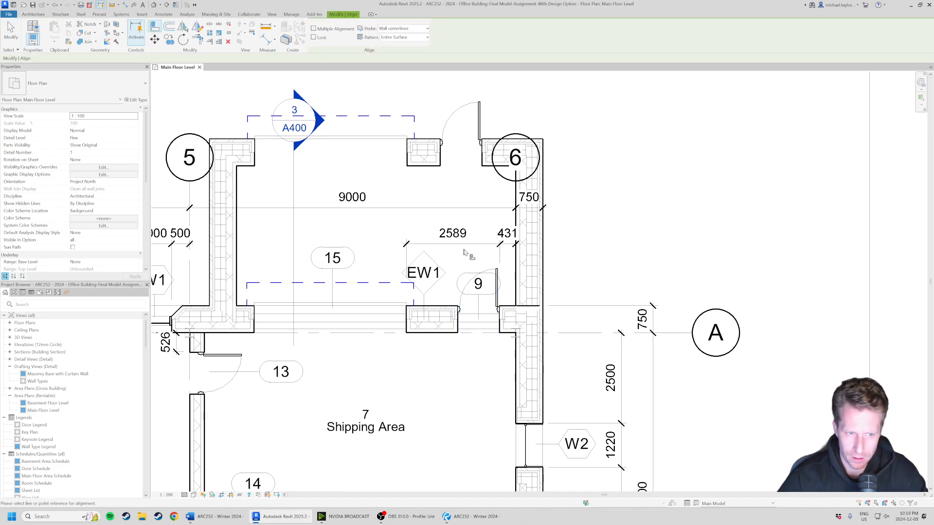
left_click(498, 330)
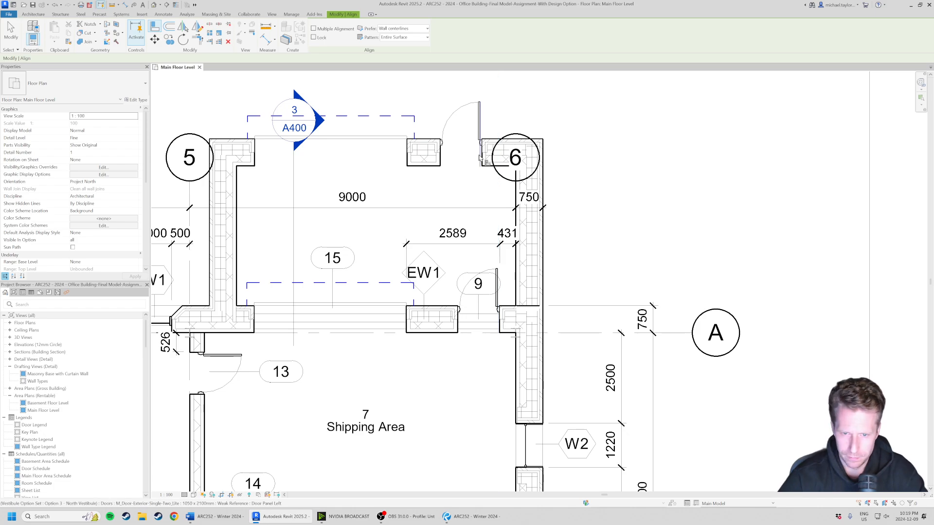
key("Escape")
key("Escape")
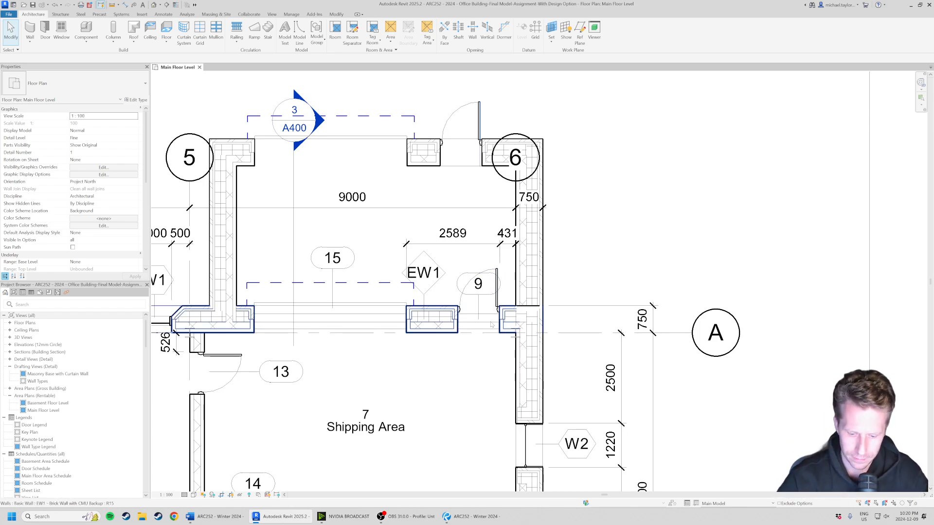
key("a")
key("l")
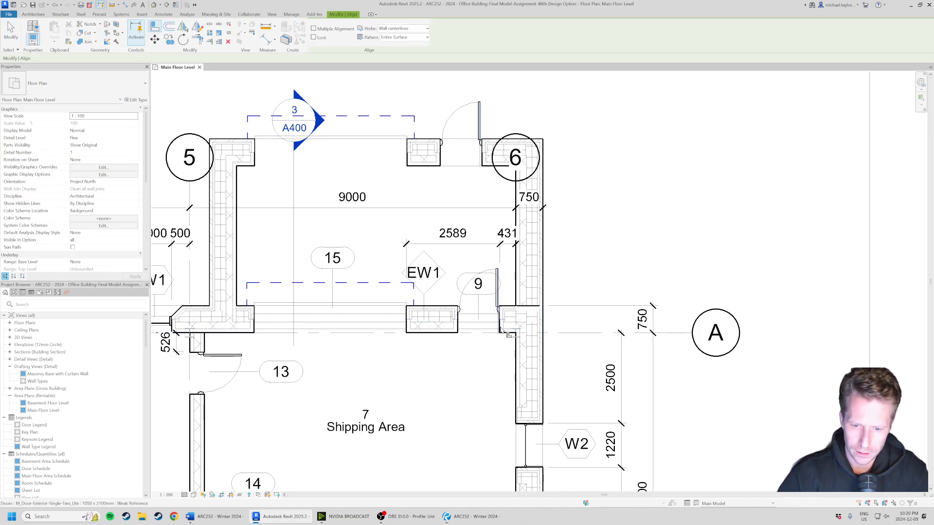
left_click(501, 332)
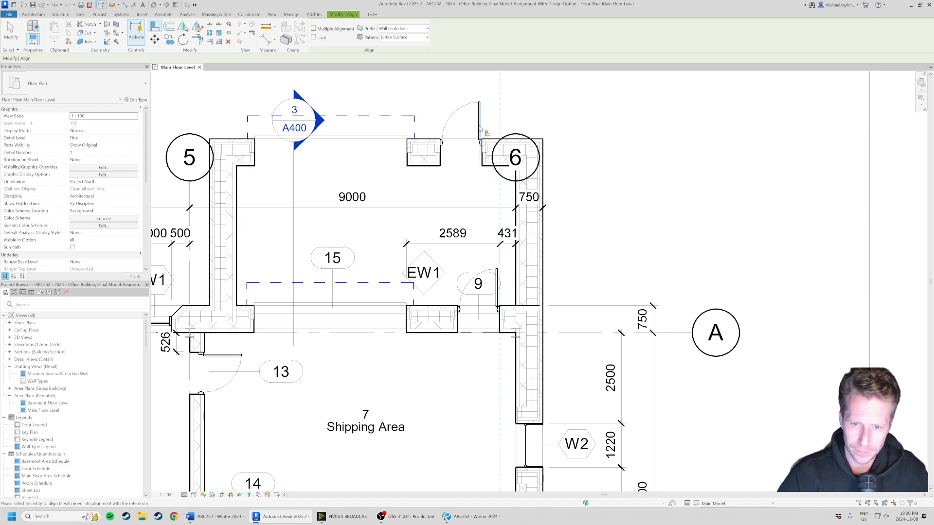
key("Escape")
key("Escape")
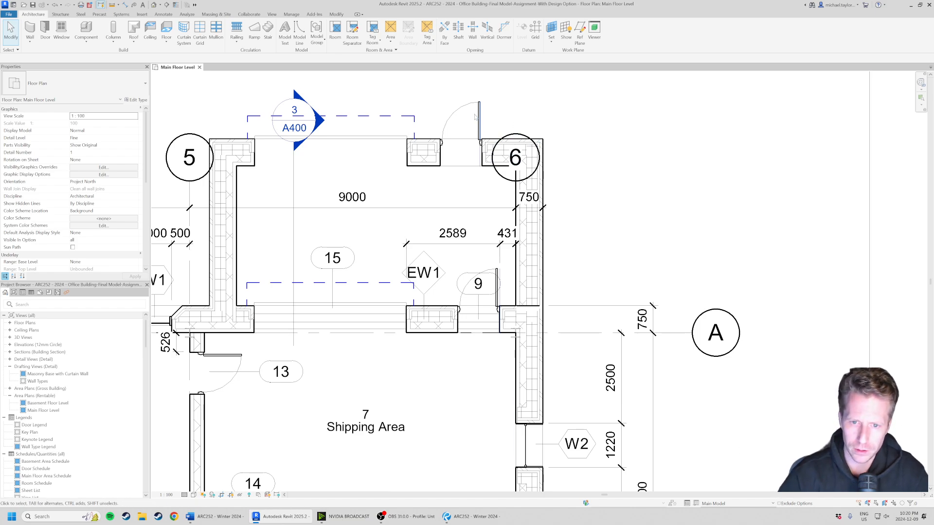
left_click(475, 116)
left_click(552, 176)
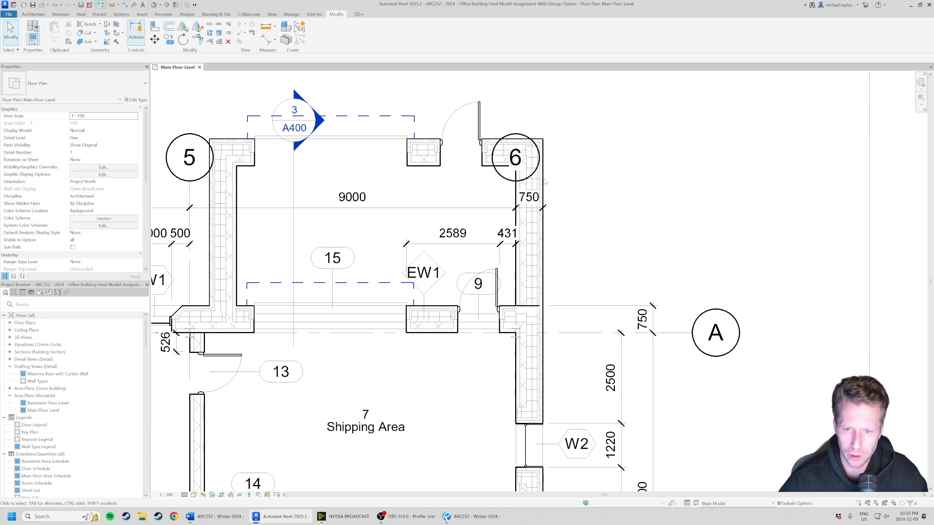
Make Option 3 - North Vestibule active for editing and align the vestibule's single exterior door with the east jamb of door 9
left_click(773, 504)
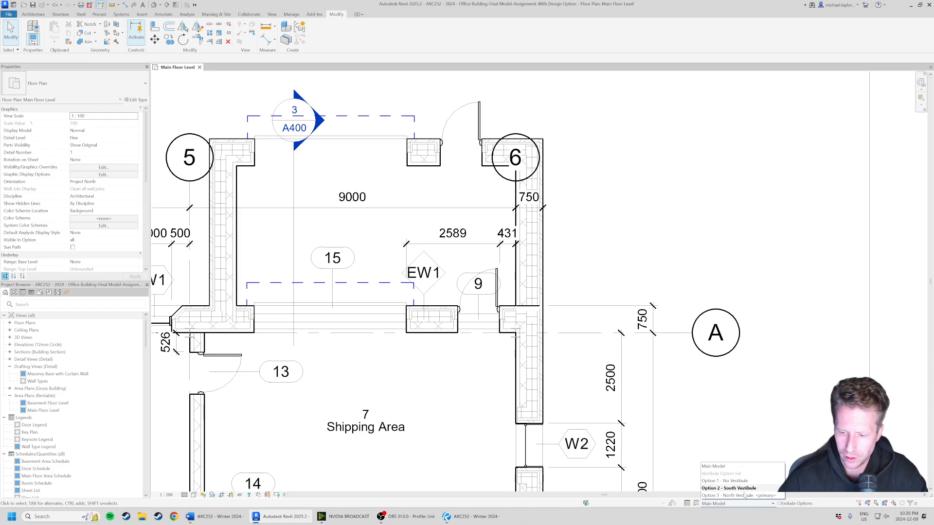
left_click(723, 489)
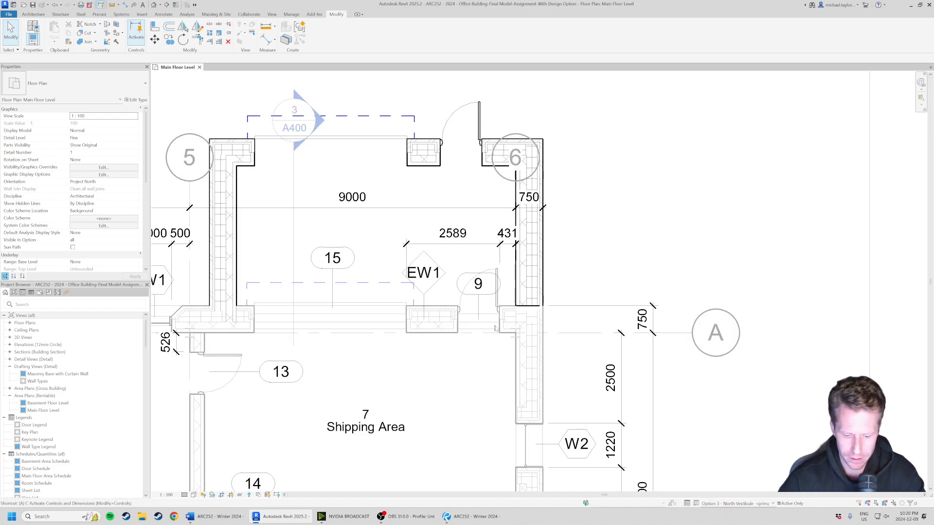
key("a")
key("l")
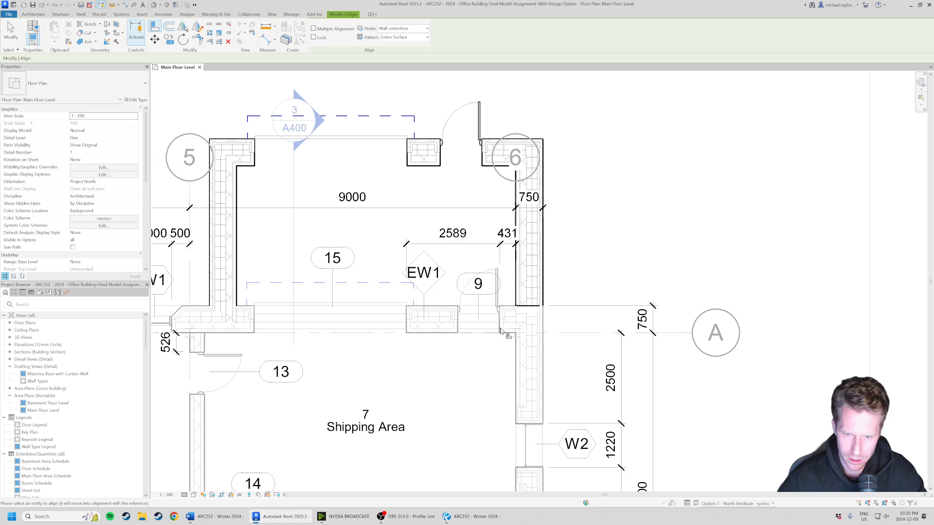
left_click(482, 158)
key("Escape")
key("Escape")
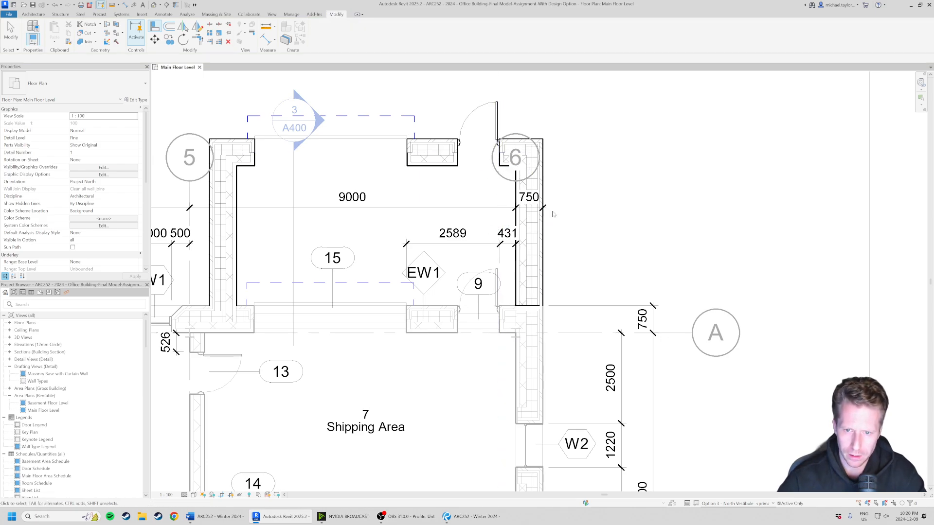
Examine the vestibule's east wall and its junction with the building's exterior wall near grid A
scroll(551, 214, "down", 2)
middle_click_drag(349, 202, 384, 246)
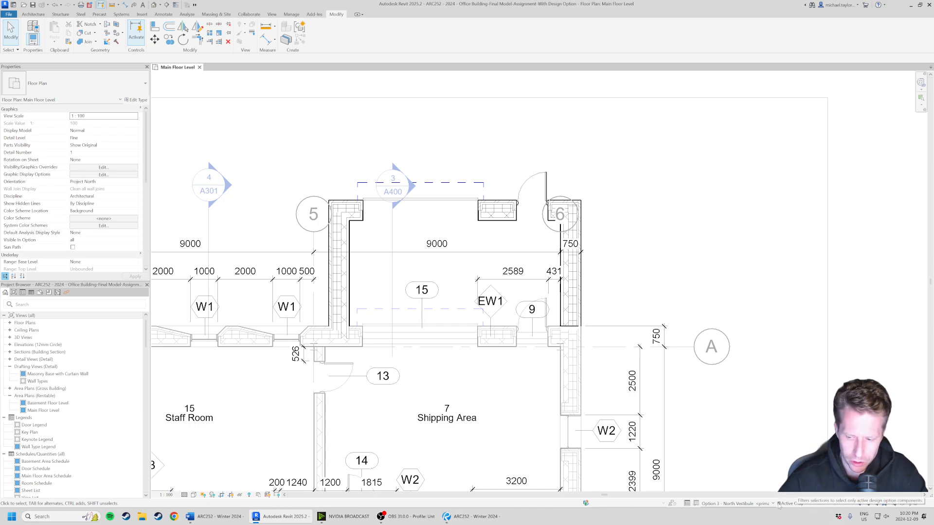
left_click(570, 311)
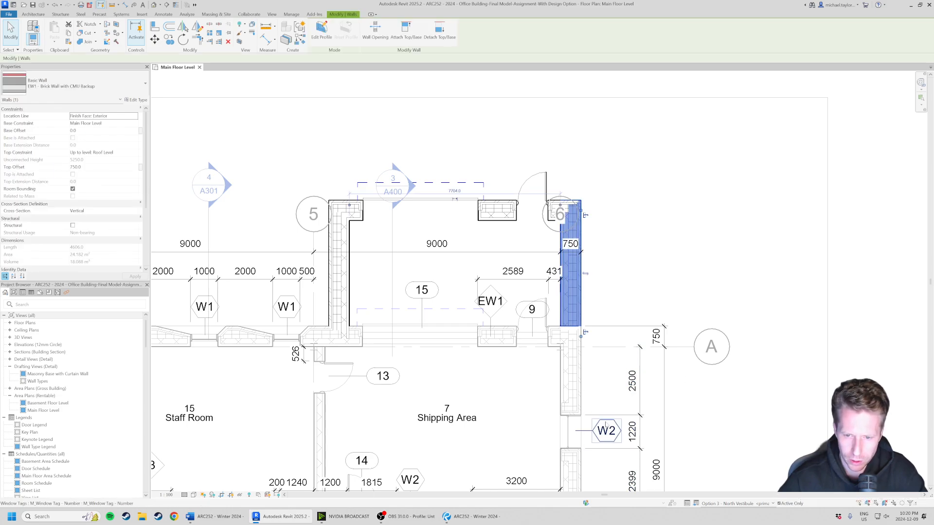
left_click(608, 383)
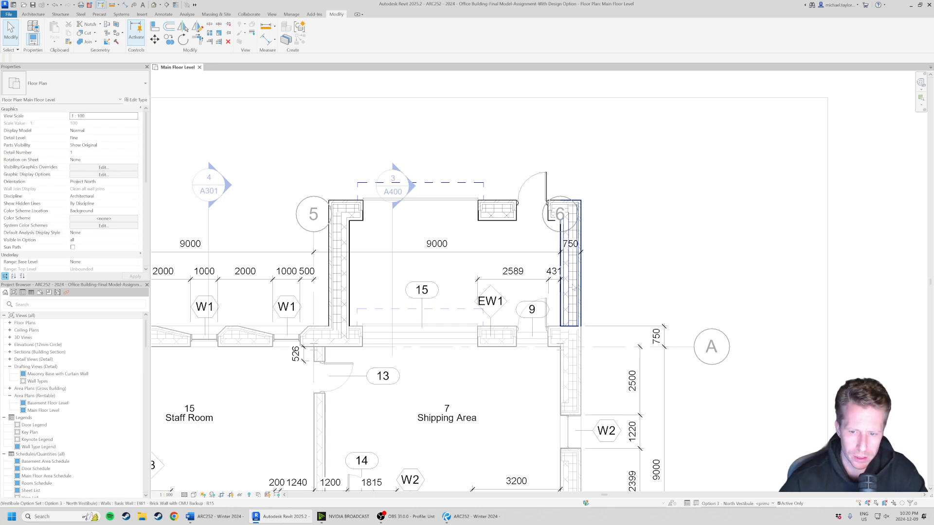
middle_click_drag(593, 262, 592, 212)
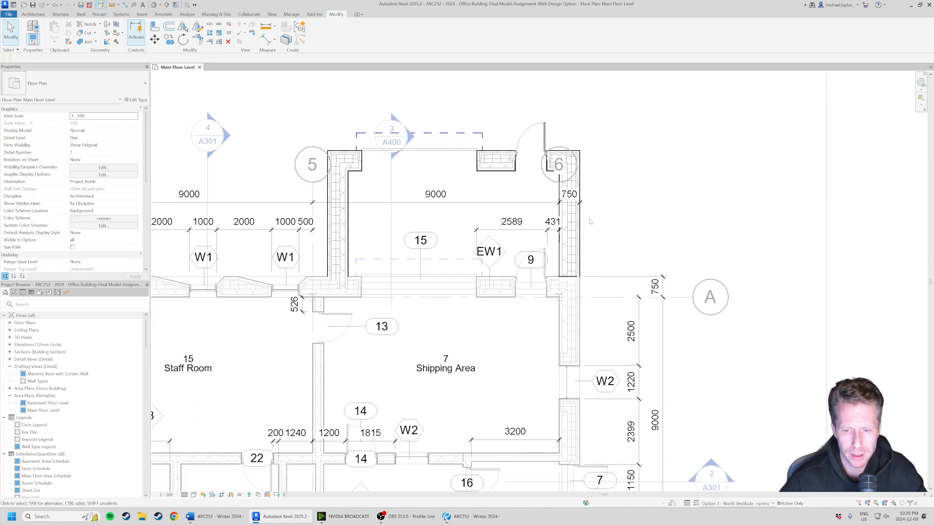
scroll(554, 312, "up", 2)
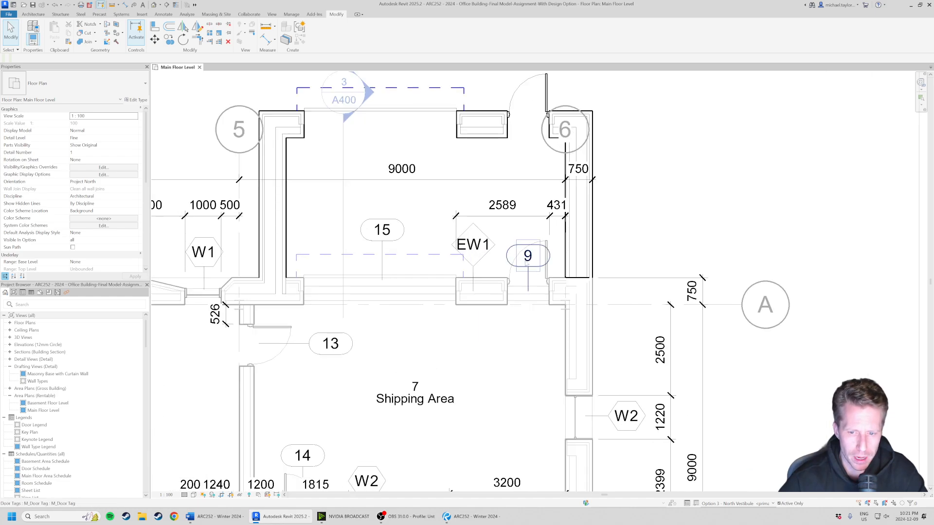
middle_click_drag(526, 324, 493, 326)
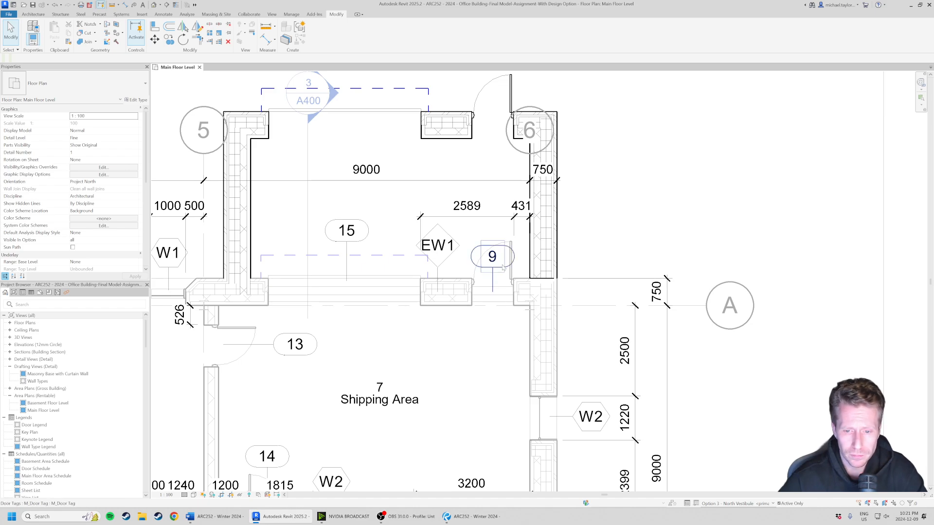
Examine the building's exterior walls near grid A and door 9 to check how they meet the north vestibule walls
left_click(773, 504)
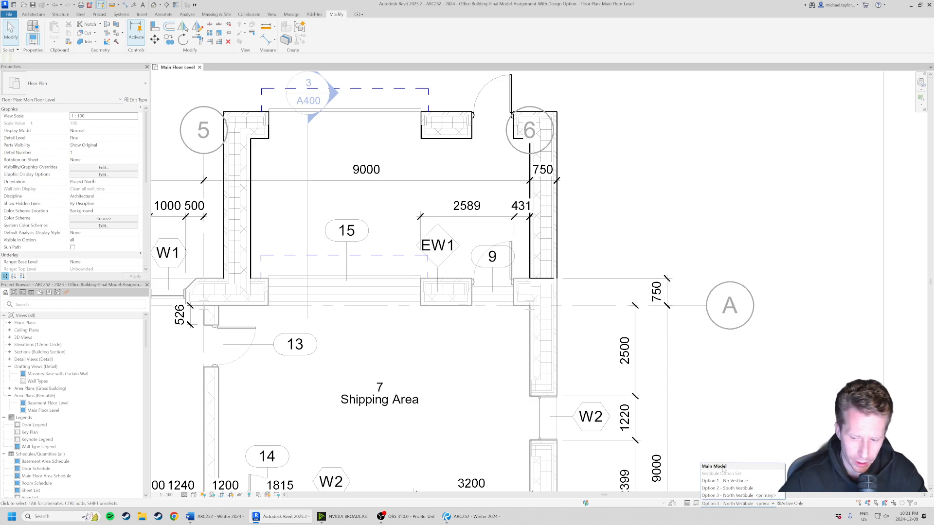
left_click(717, 417)
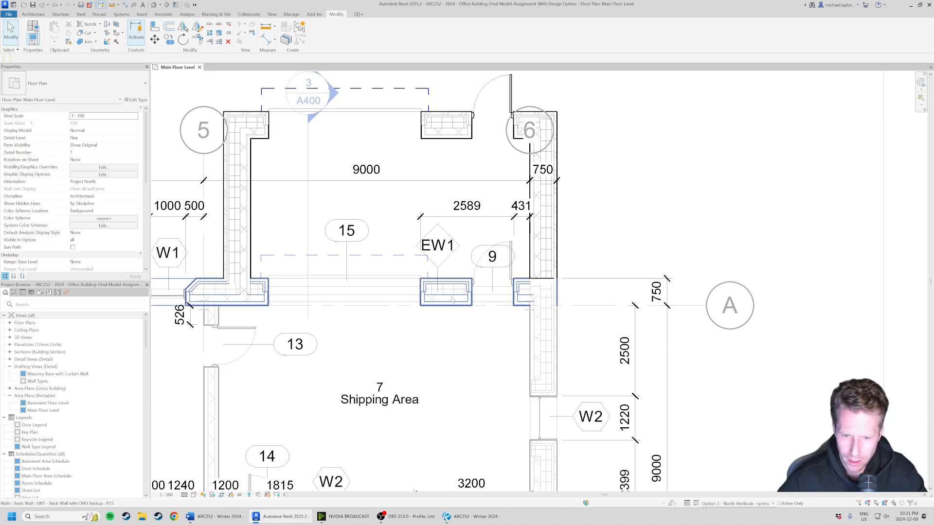
left_click(520, 301)
left_click(543, 361)
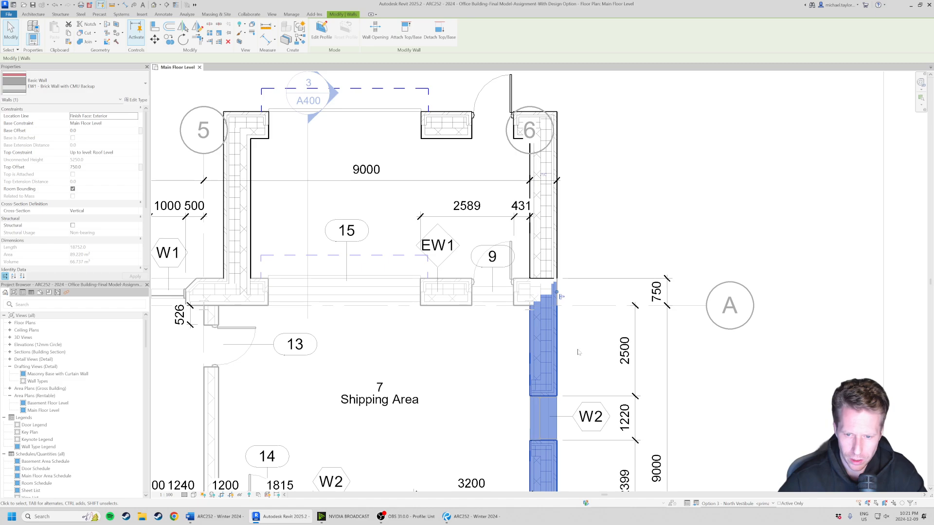
key("Escape")
left_click(451, 303)
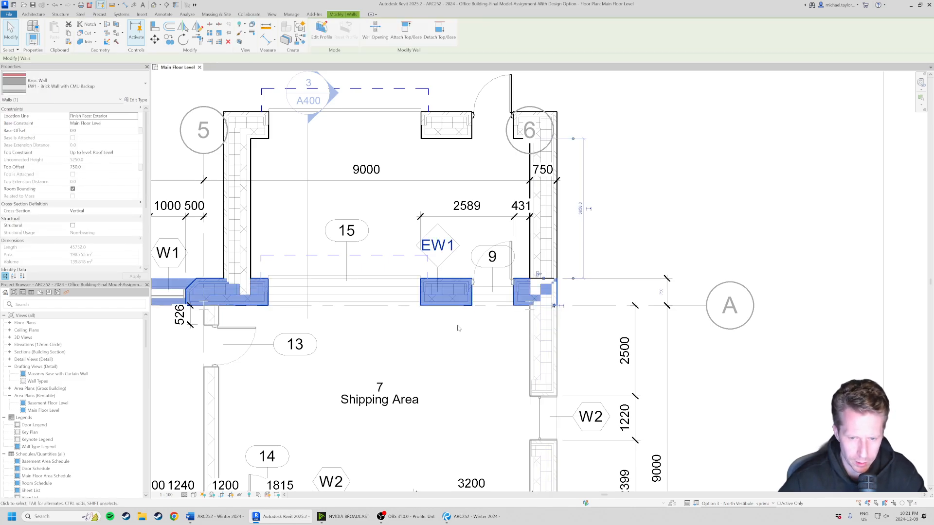
left_click(460, 360)
left_click(621, 242)
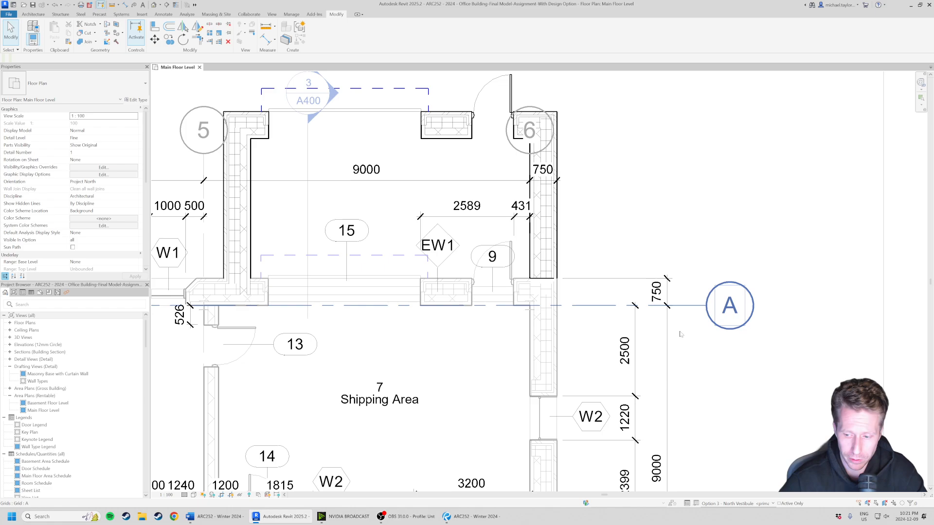
Switch the active design option back to the Main Model and show the whole main floor plan
scroll(605, 297, "down", 1)
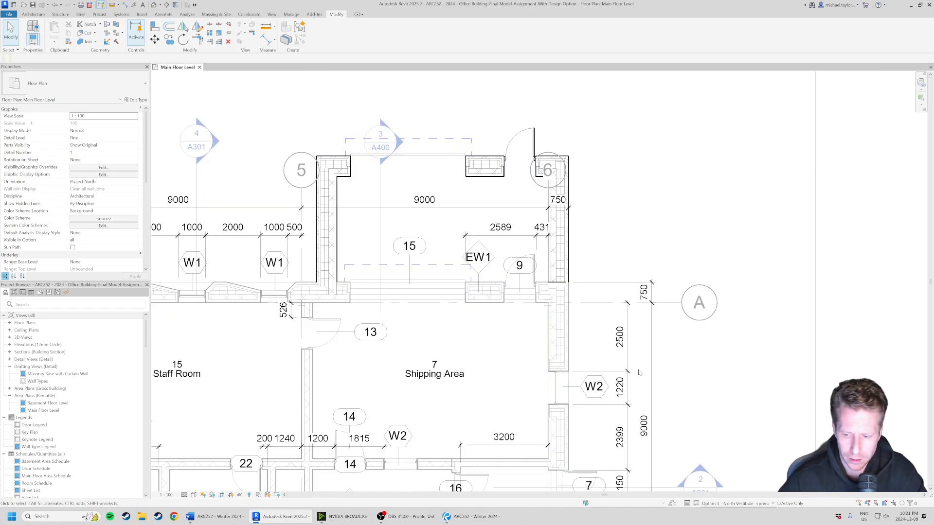
left_click(734, 504)
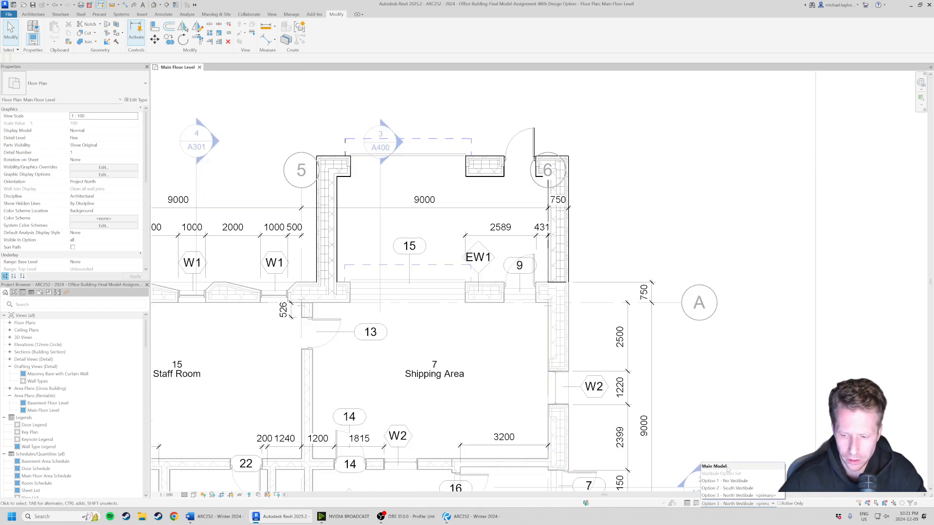
left_click(720, 466)
scroll(694, 219, "down", 3)
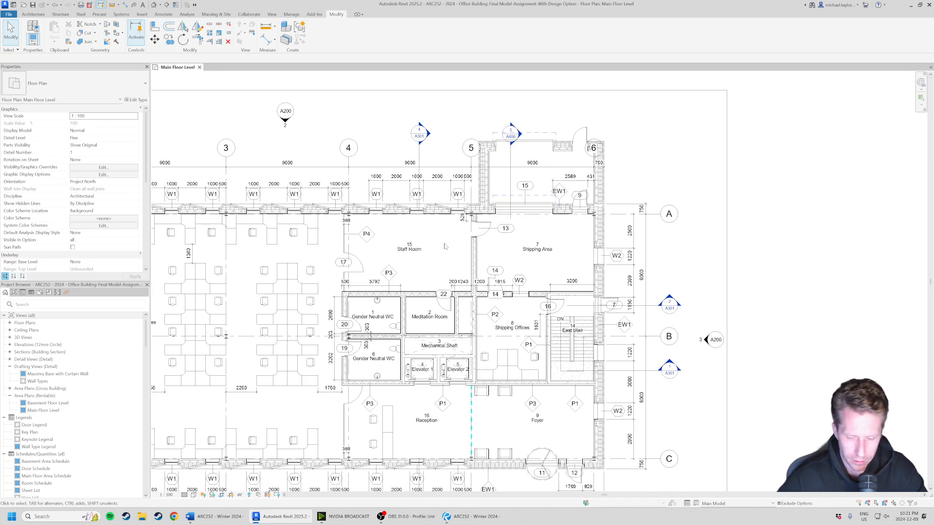
scroll(473, 221, "down", 1)
middle_click_drag(313, 286, 461, 306)
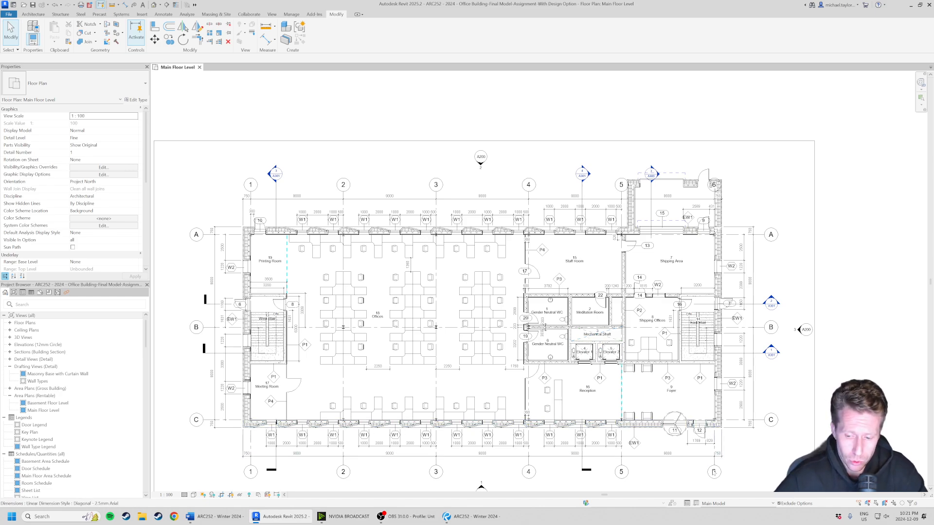
Open the design options manager and look through the options in the Vestibule Option Set
left_click(687, 504)
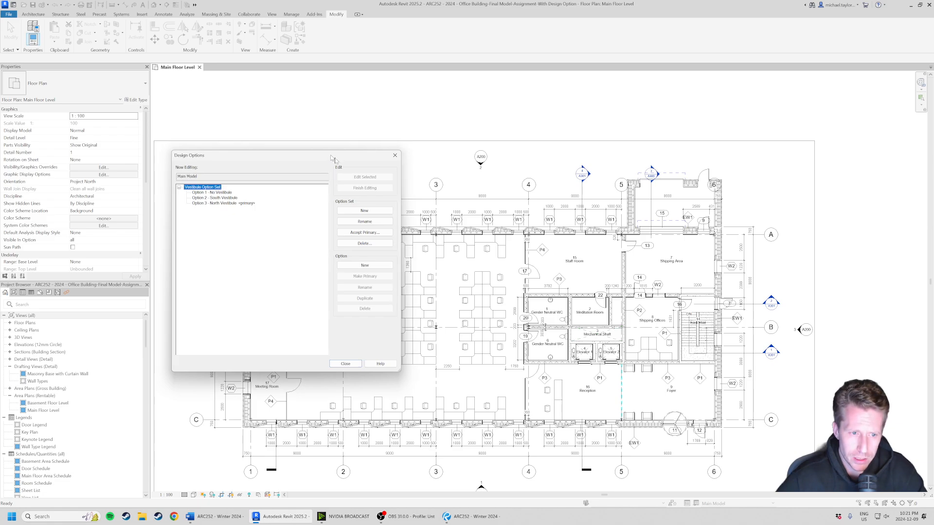
left_click_drag(334, 156, 360, 175)
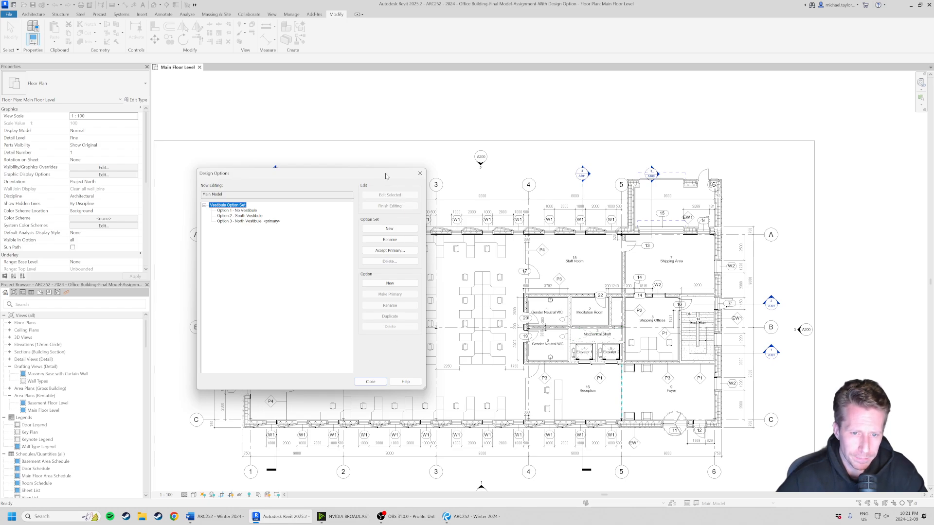
left_click_drag(385, 176, 415, 186)
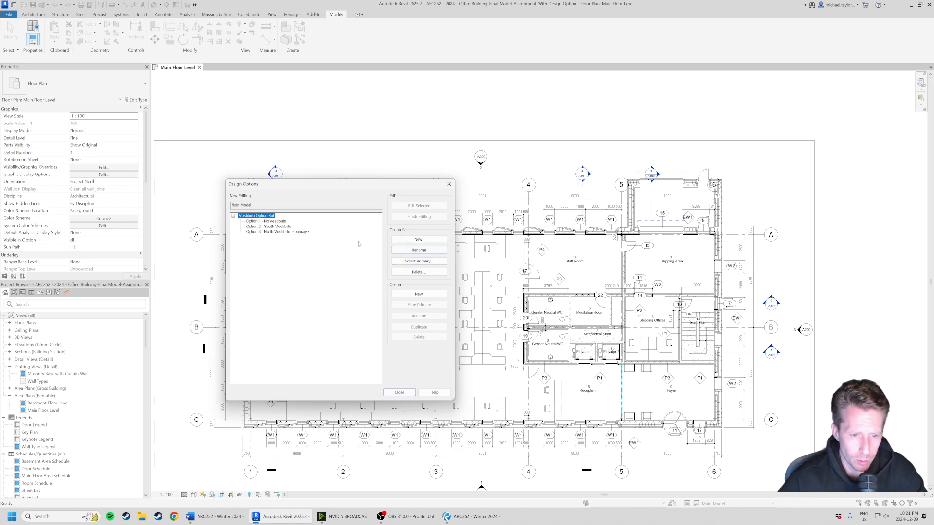
left_click(294, 233)
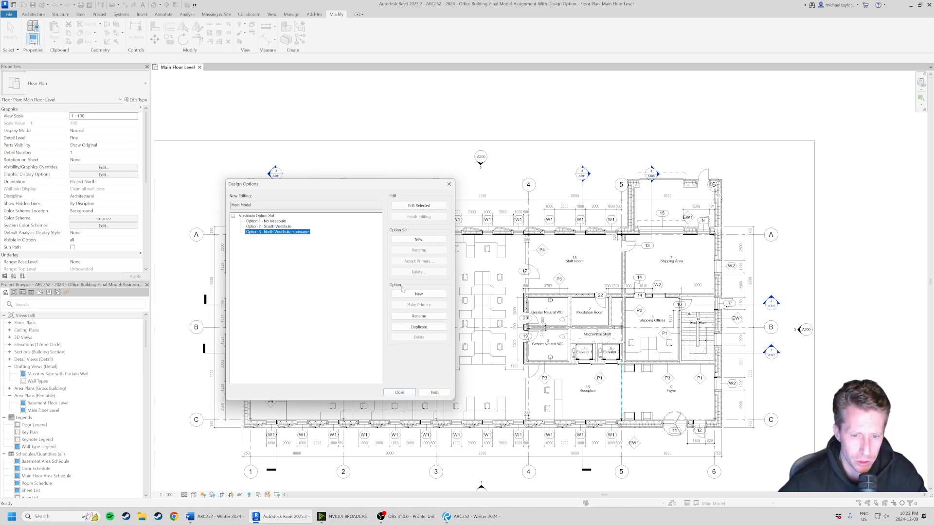
left_click(266, 221)
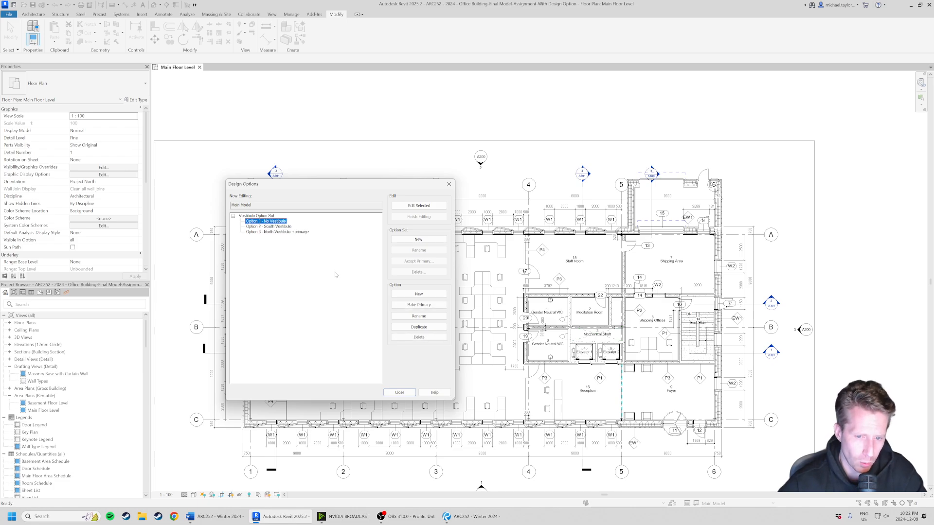
Create a new option set and delete it together with its option
left_click(409, 242)
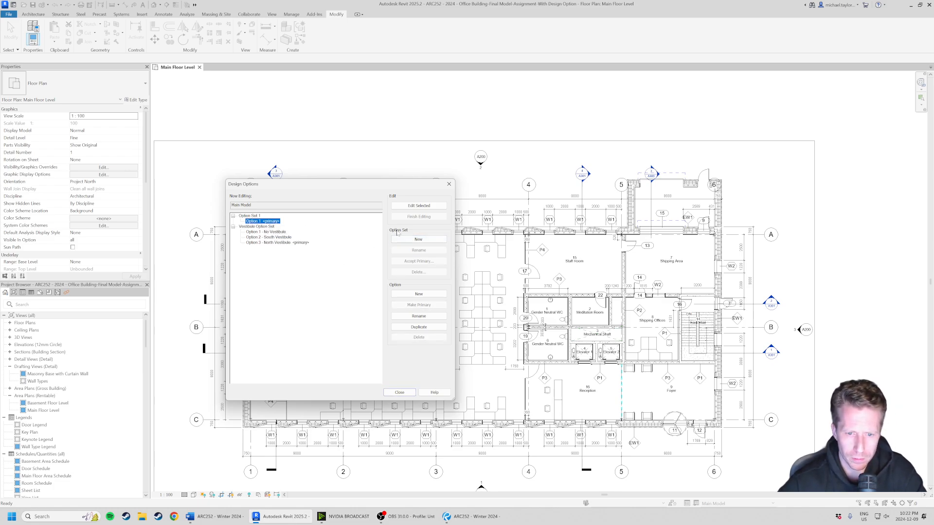
left_click(275, 216)
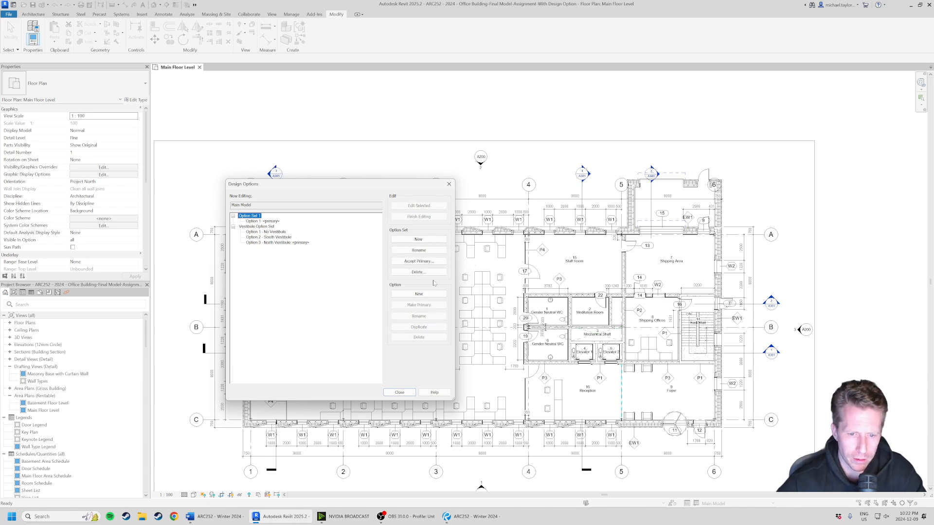
left_click(420, 273)
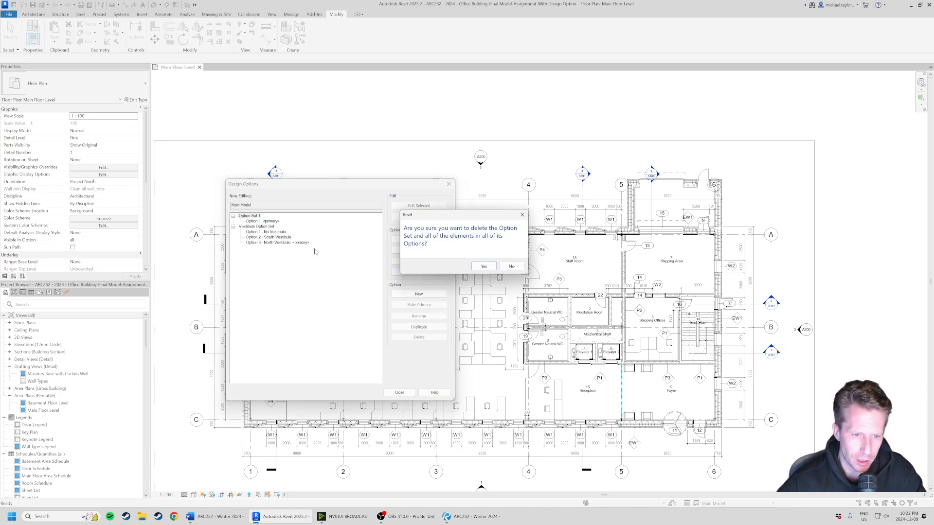
left_click(484, 267)
Add a new option to the Vestibule Option Set and delete it again
left_click(274, 232)
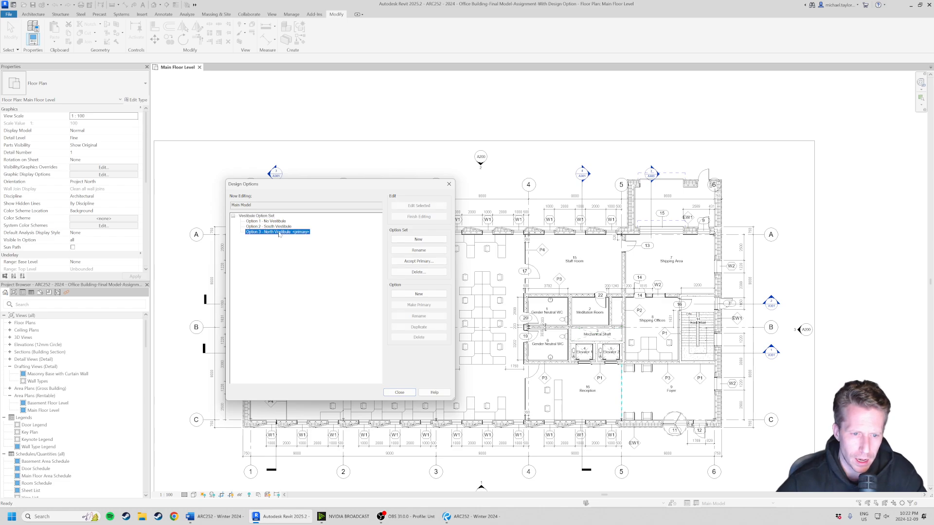
left_click(419, 293)
left_click(254, 221)
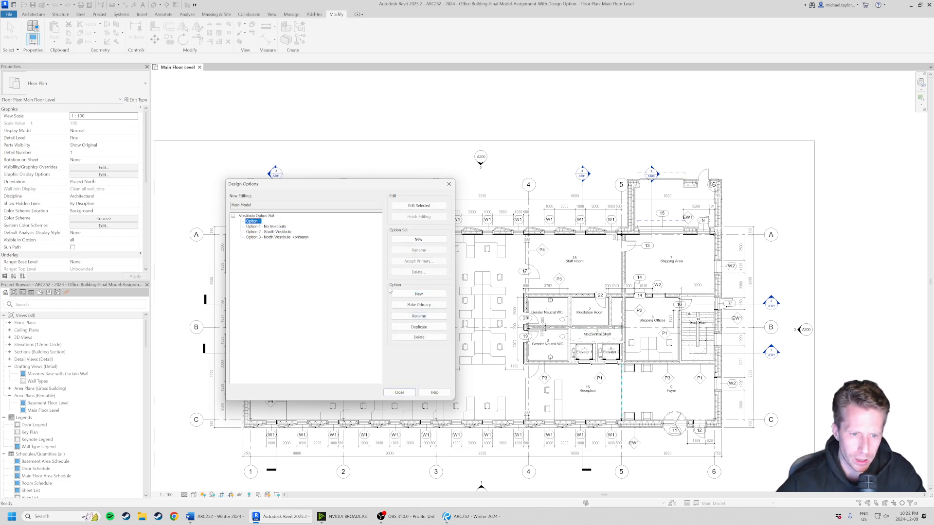
left_click(423, 338)
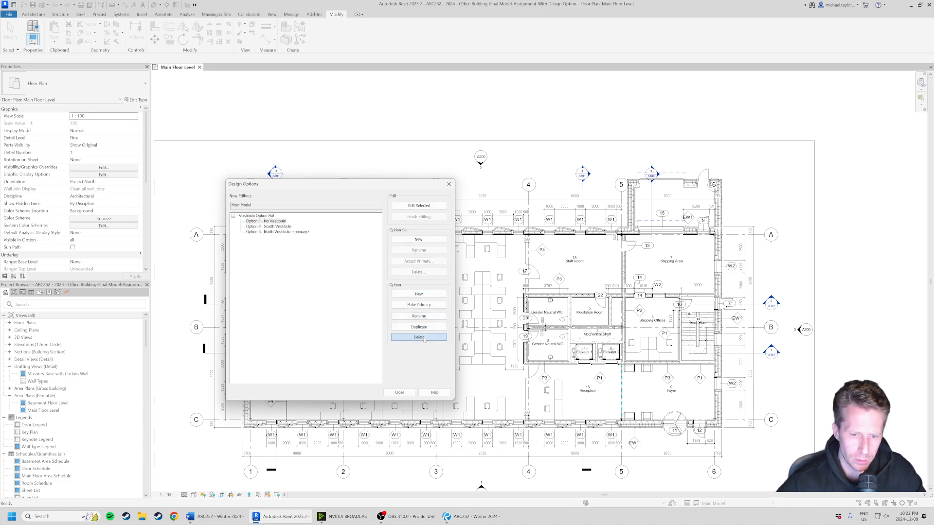
Make Option 2 - South Vestibule the primary option and rename it Option 2a - South Vestibule
left_click(278, 226)
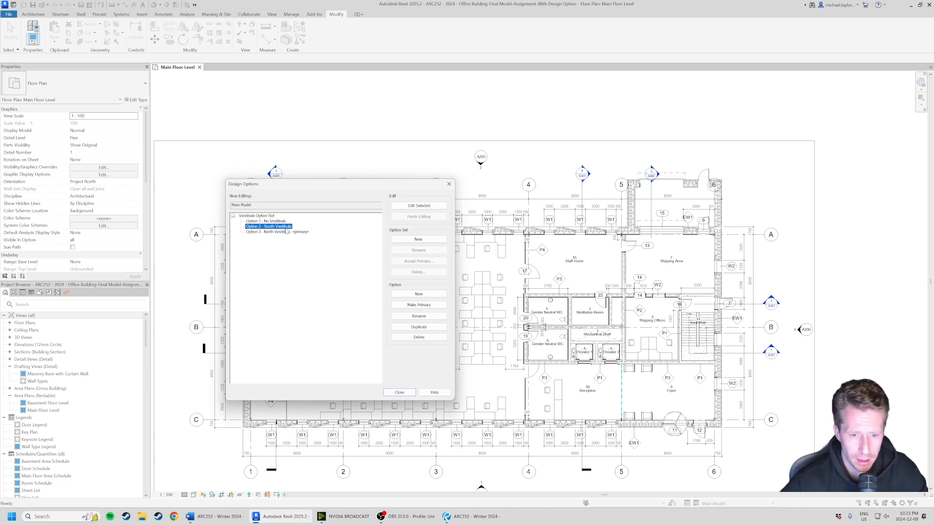
left_click(419, 305)
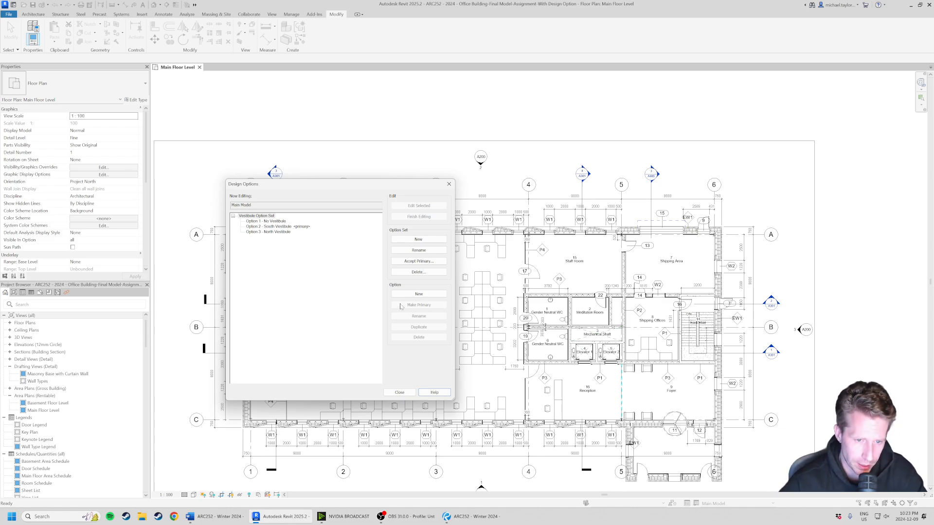
left_click(294, 228)
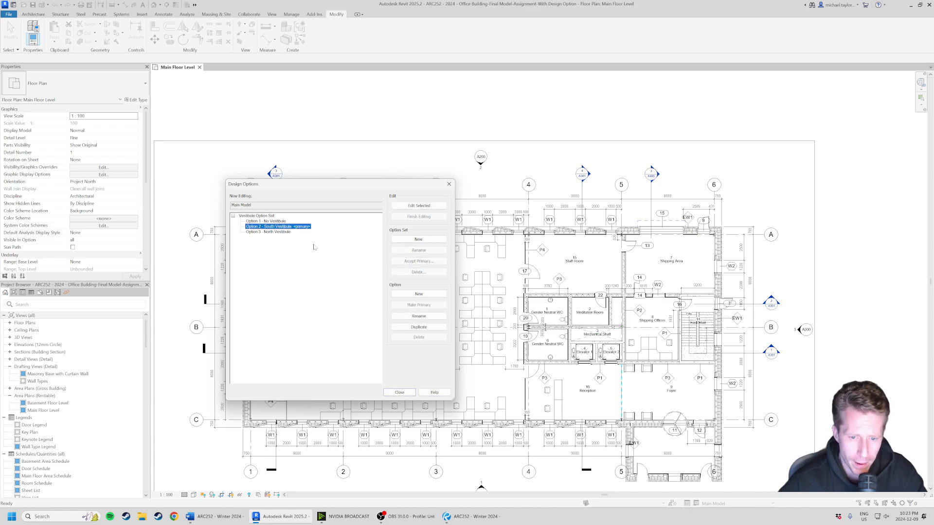
left_click(395, 317)
left_click(323, 293)
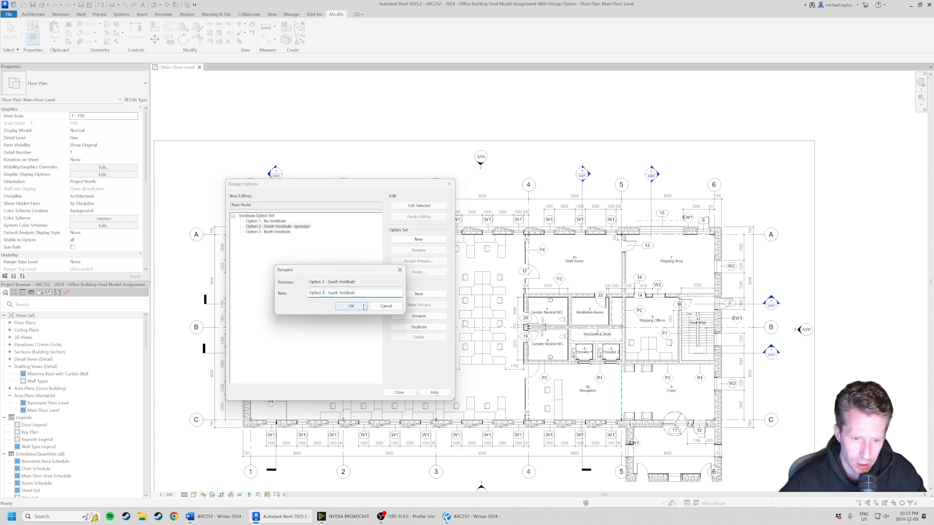
type("a")
left_click(351, 306)
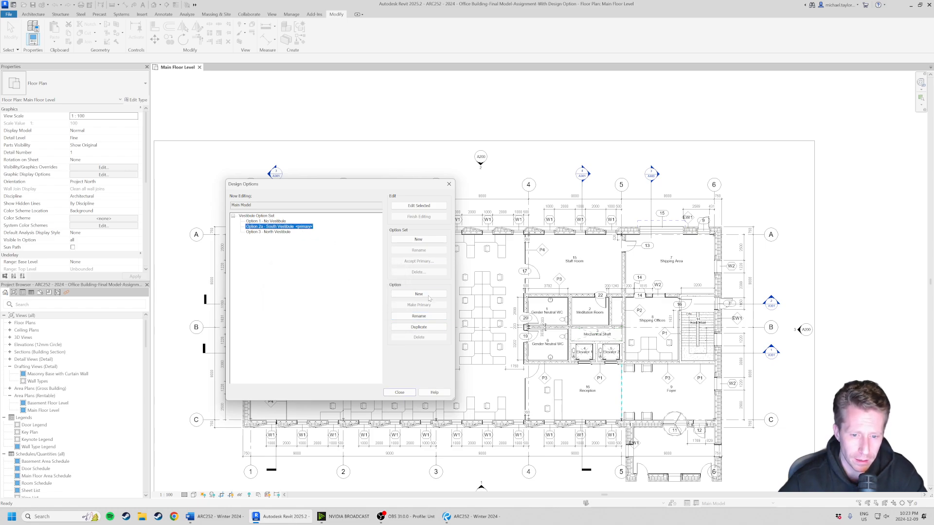
Duplicate Option 2a - South Vestibule, rename the copy Option 2b - South Vestibule and close the design options manager
left_click(427, 330)
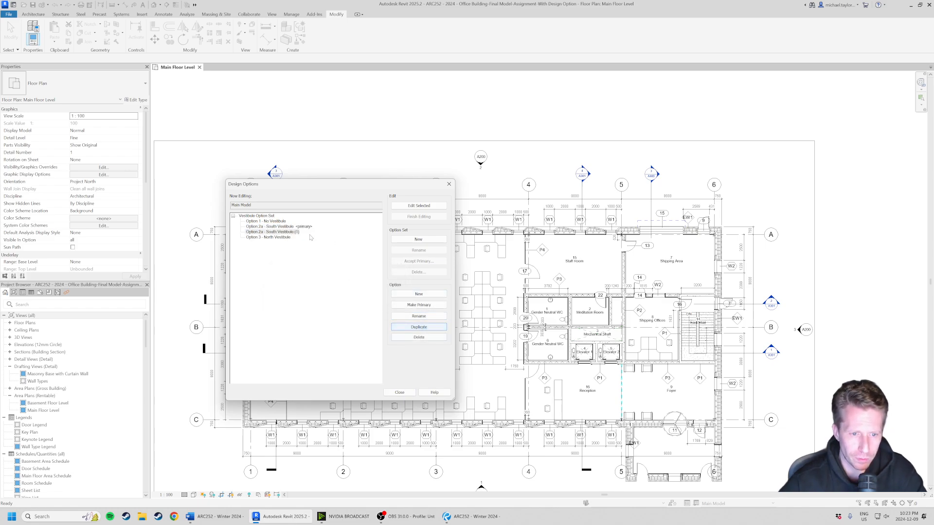
left_click(418, 316)
left_click(325, 293)
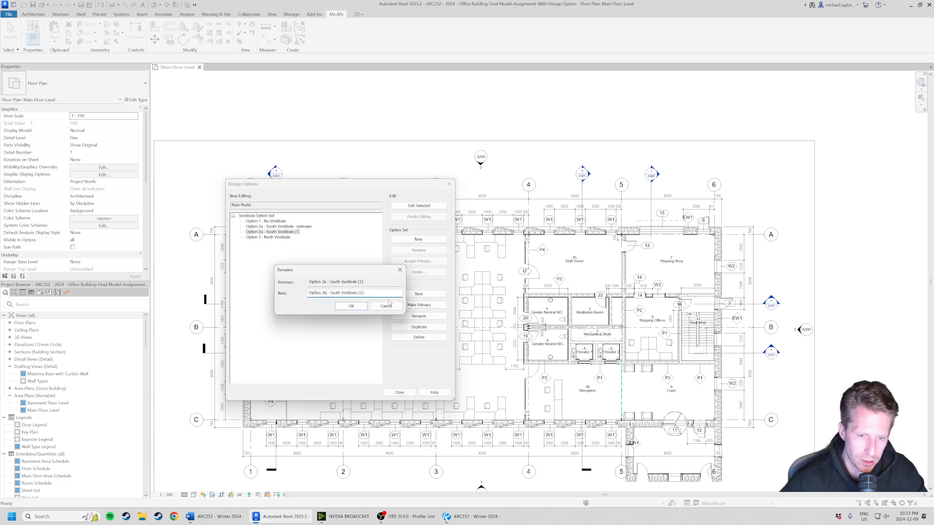
key("BackSpace")
key("BackSpace")
key("BackSpace")
key("BackSpace")
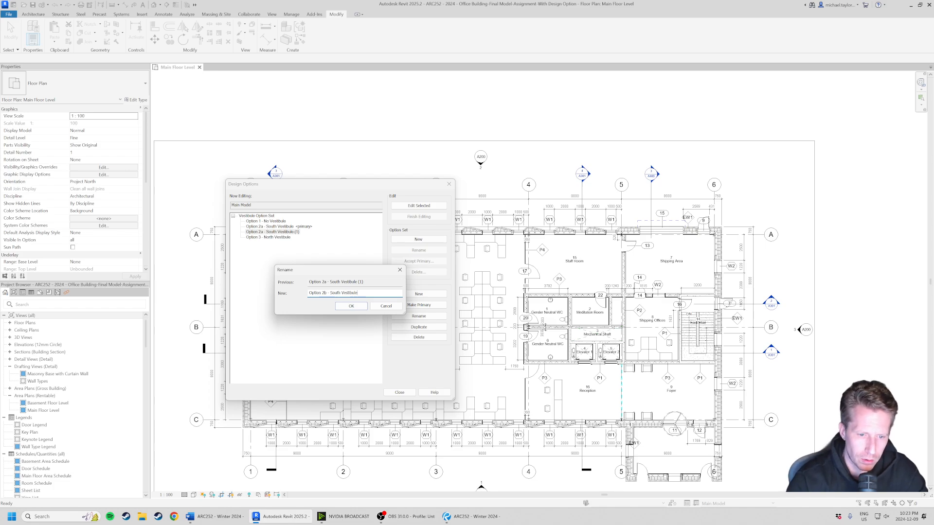
left_click(351, 305)
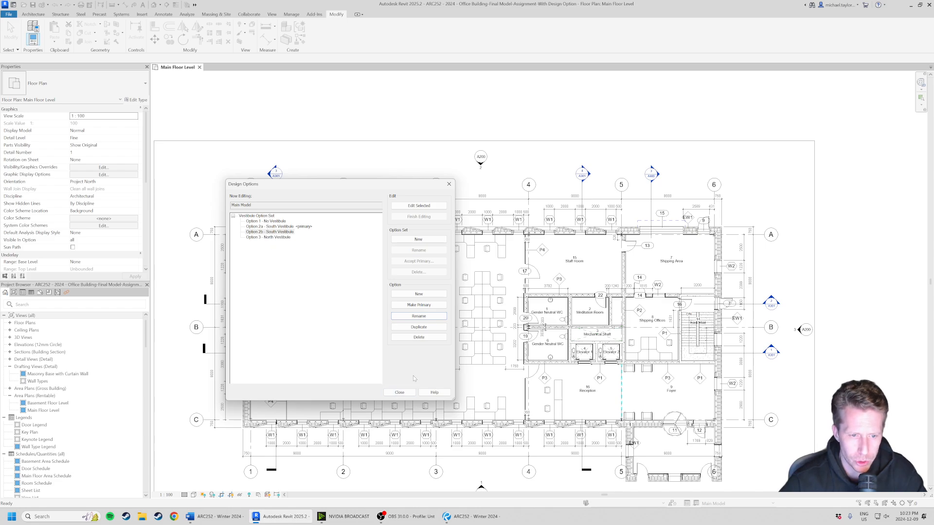
left_click(399, 393)
Make Option 2a - South Vestibule active for editing and frame the south vestibule by the foyer
scroll(612, 403, "up", 4)
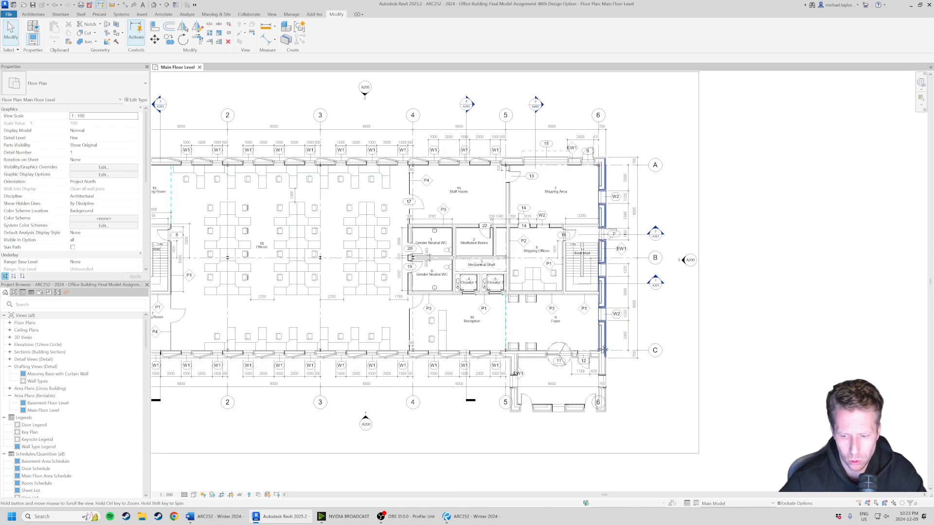
left_click(744, 506)
left_click(741, 481)
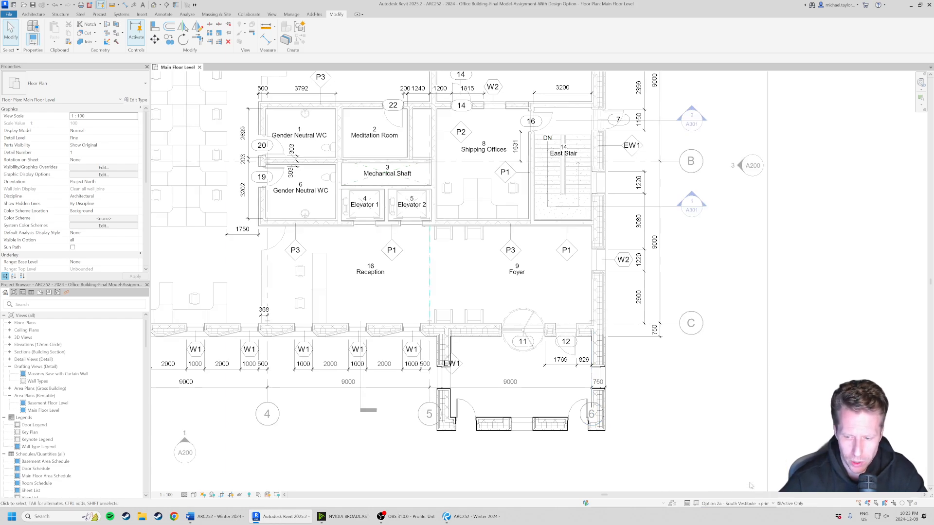
scroll(598, 445, "up", 2)
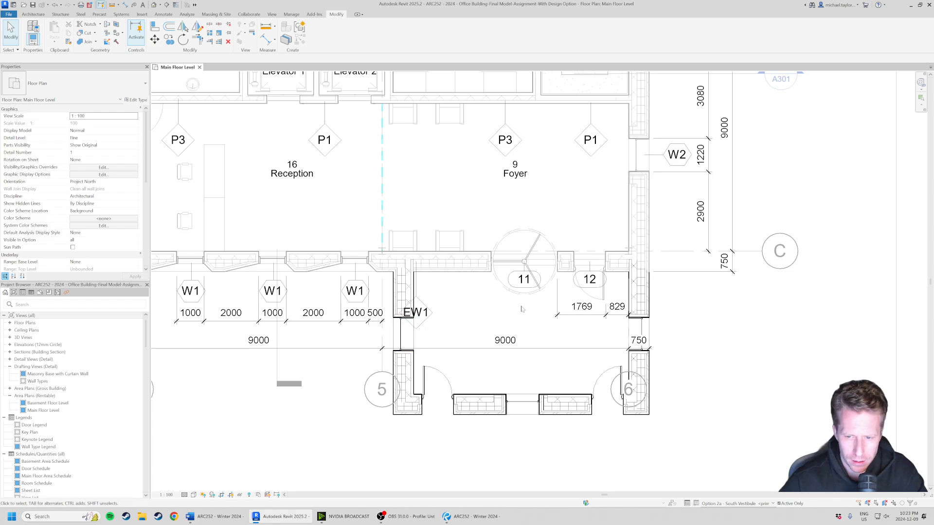
Move the EW1 wall tag off the south vestibule's west wall into the clear space inside the vestibule
left_click(410, 292)
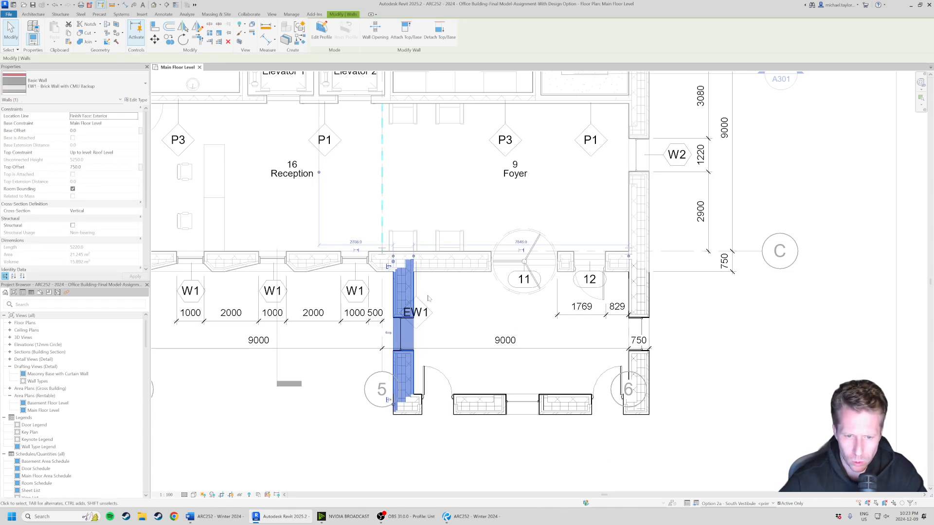
key("Escape")
left_click(416, 285)
left_click_drag(415, 285, 453, 281)
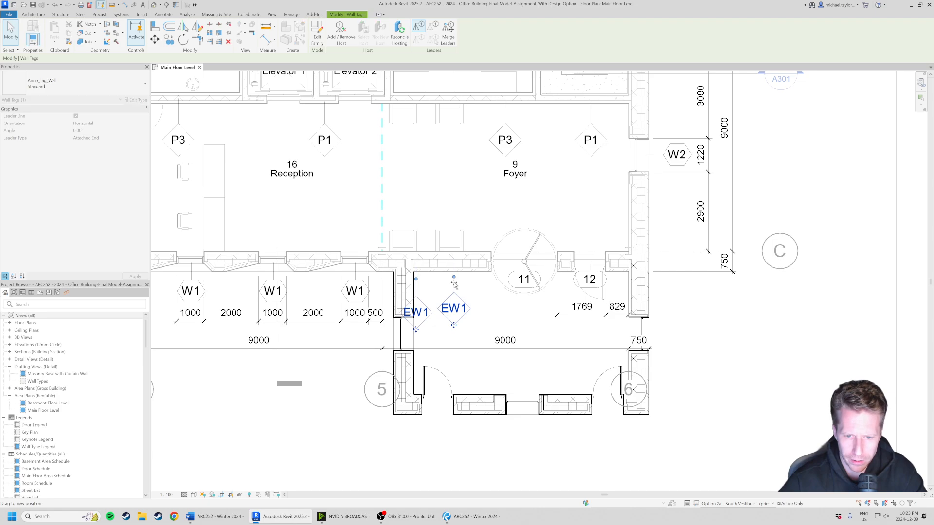
key("Escape")
Make Option 2b - South Vestibule active for editing and delete the windows in the vestibule's west and east walls
left_click(744, 504)
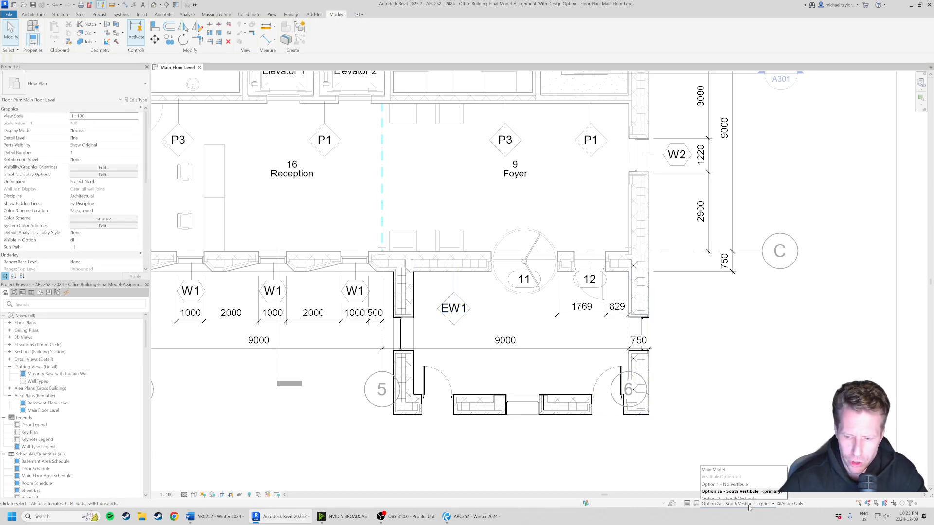
left_click(737, 489)
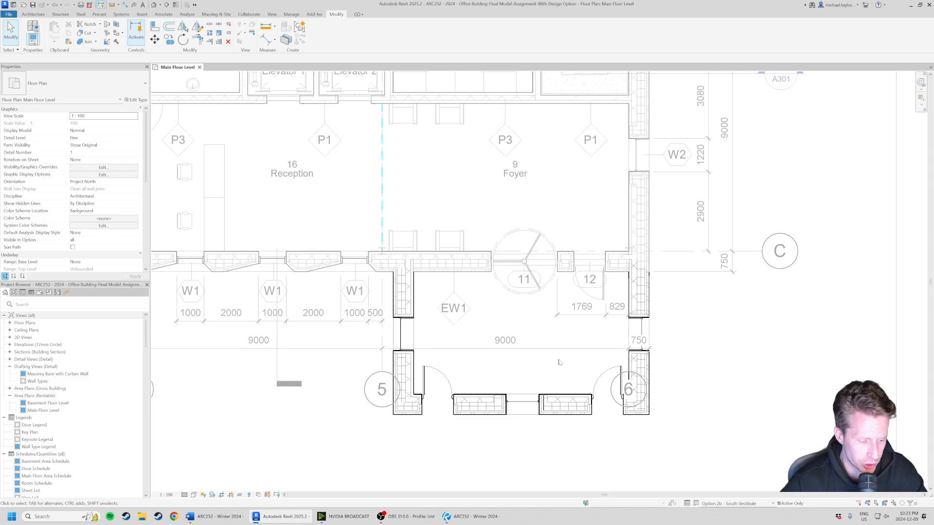
left_click(406, 337)
left_click(640, 331, "ctrl")
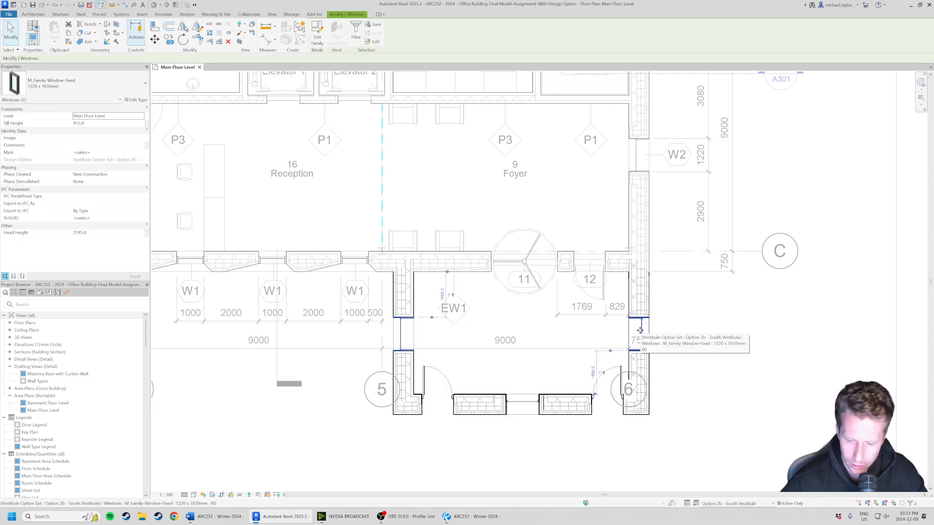
key("Delete")
Compare the vestibule variants by switching through Options 2a, 2b, 3 and 1 in the floor plan, ending on the Main Model
scroll(522, 335, "down", 2)
middle_click_drag(427, 334, 441, 351)
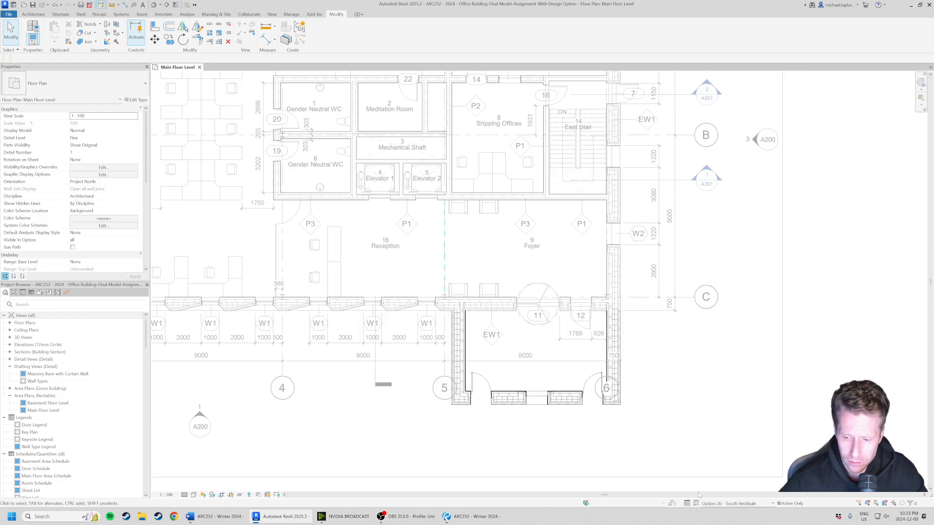
left_click(737, 503)
left_click(705, 459)
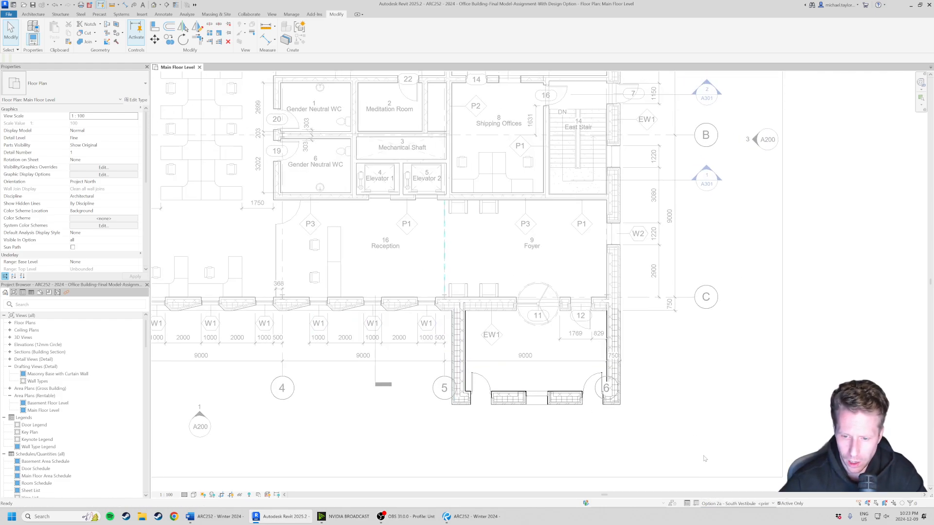
left_click(737, 503)
left_click(733, 494)
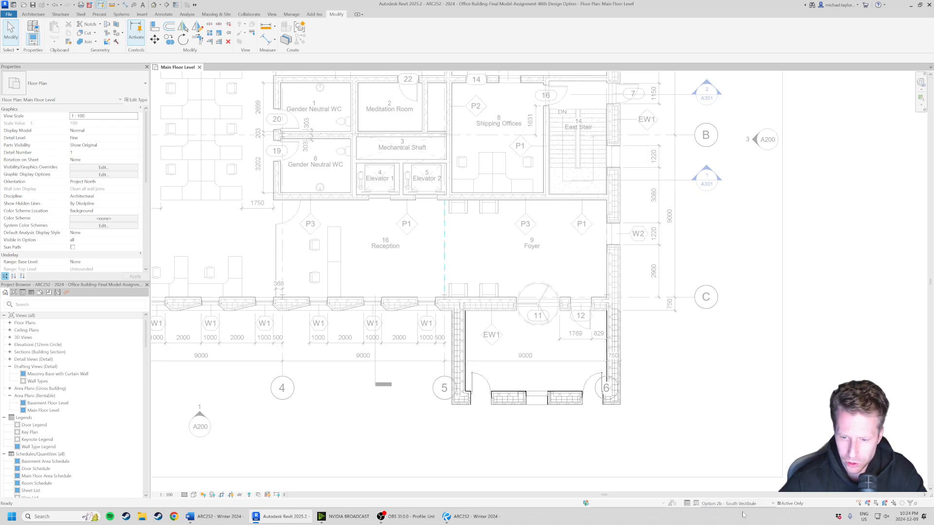
left_click(737, 504)
left_click(725, 492)
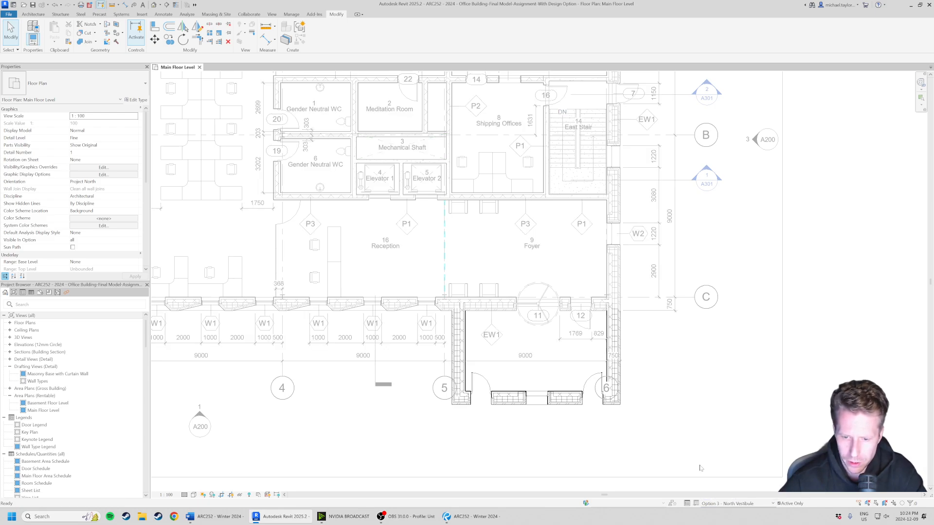
scroll(600, 442, "down", 2)
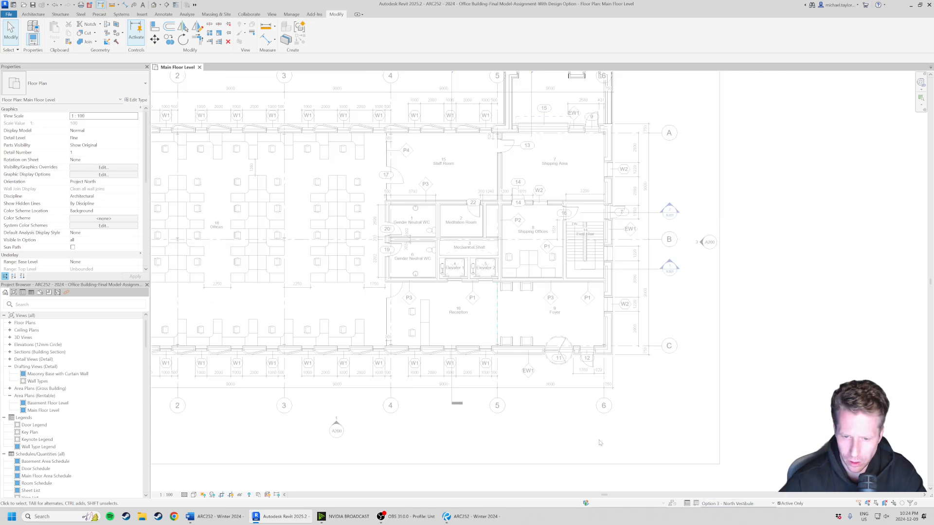
scroll(600, 443, "down", 1)
left_click(737, 504)
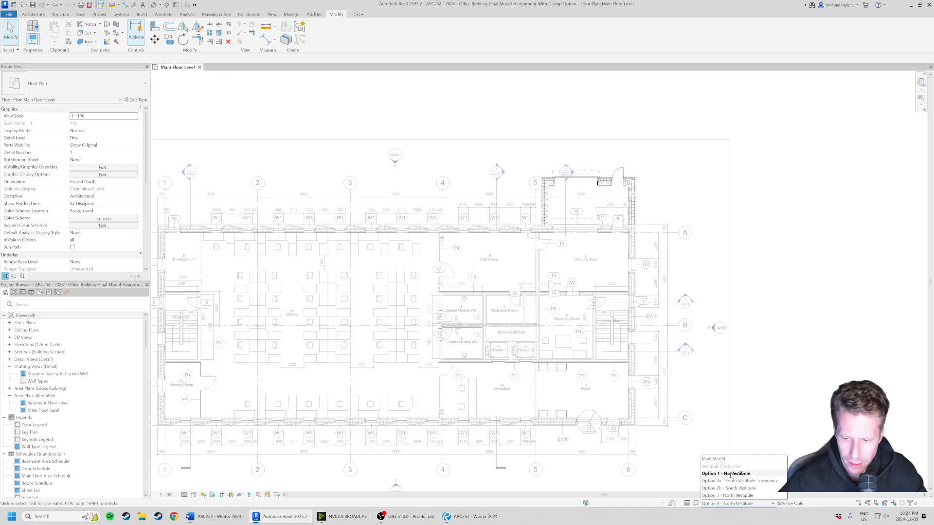
left_click(727, 473)
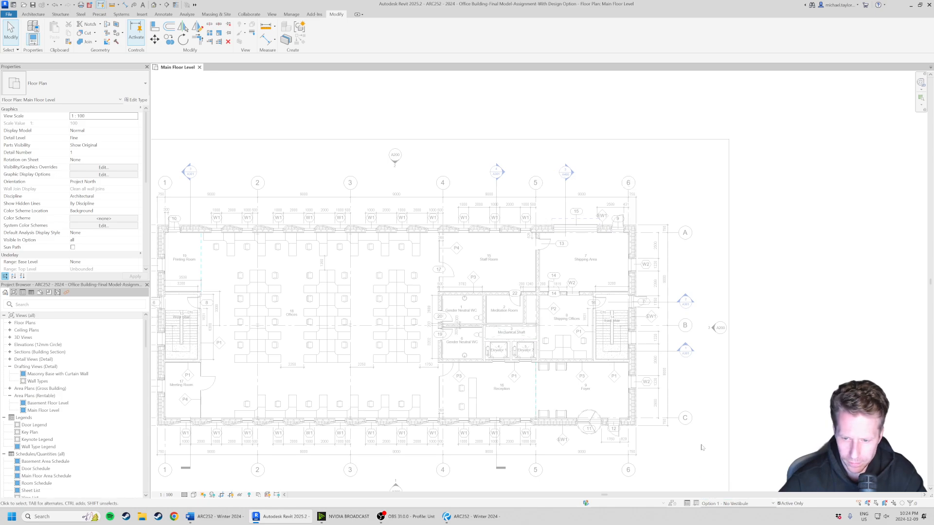
middle_click_drag(679, 463, 707, 401)
left_click(737, 503)
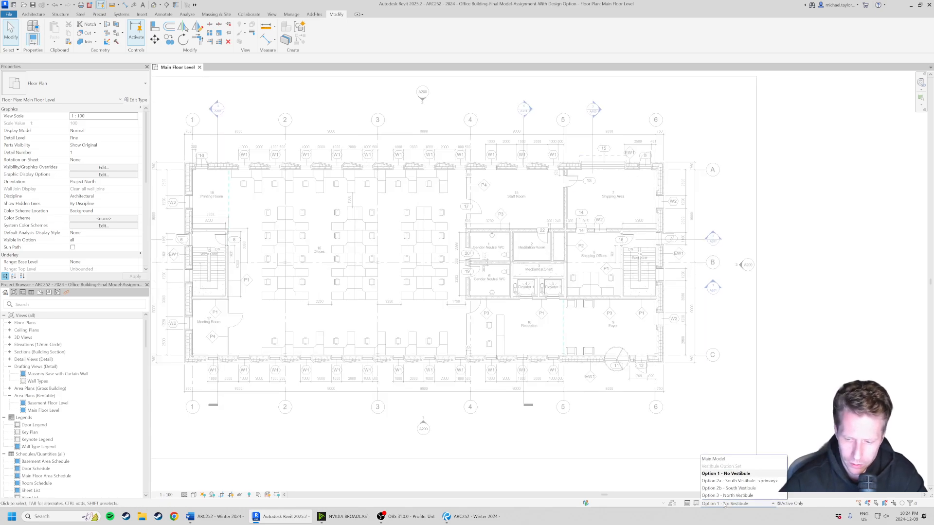
left_click(720, 459)
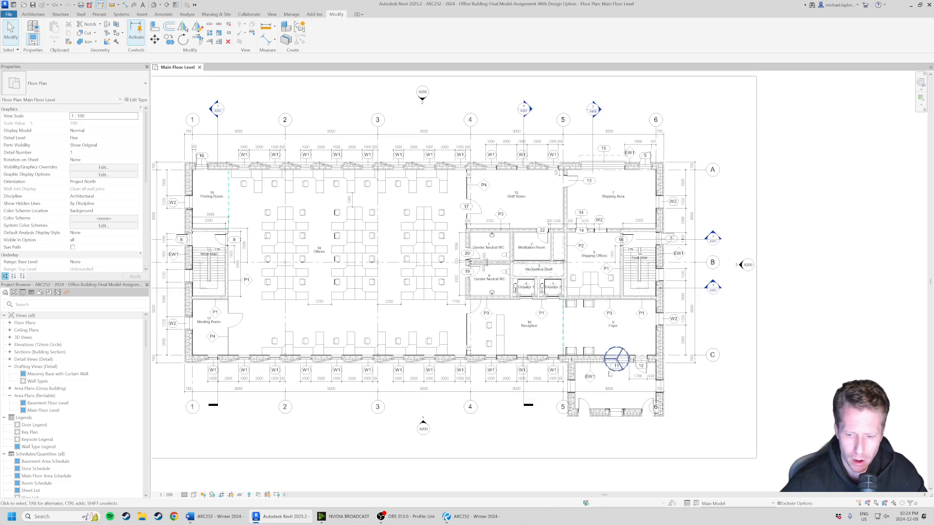
Make Option 2b - South Vestibule the primary option and close the design options manager
left_click(687, 504)
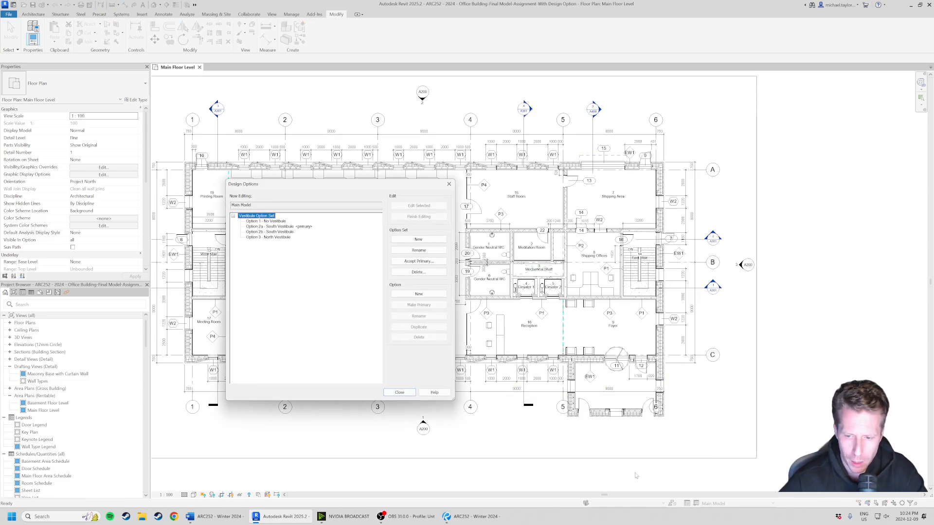
left_click(287, 233)
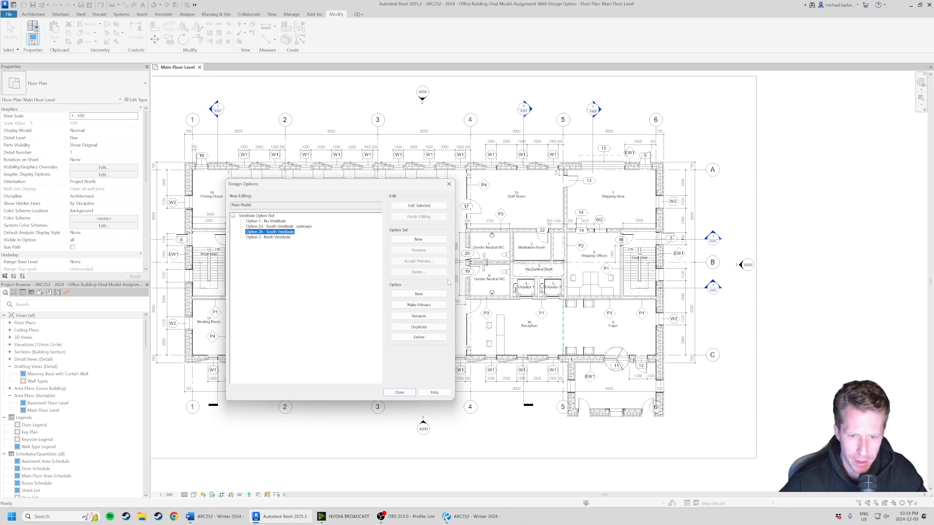
left_click(419, 305)
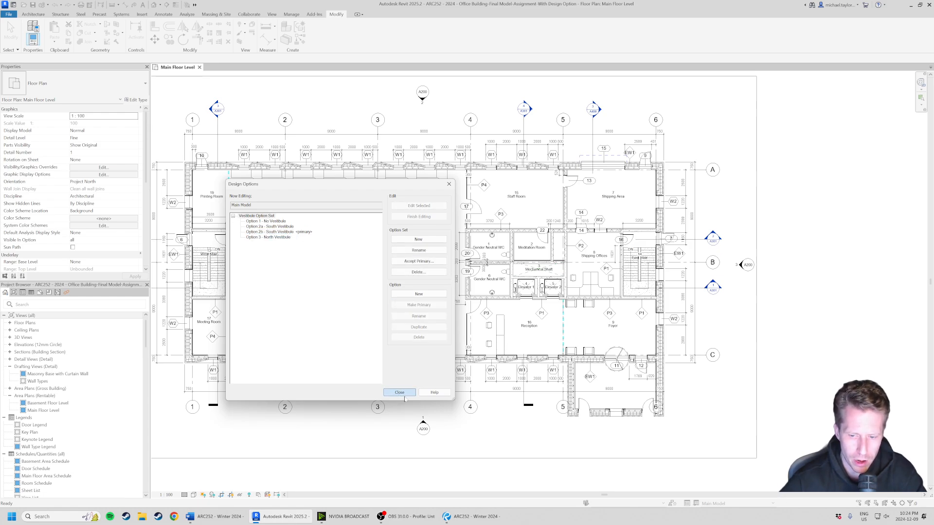
left_click(399, 392)
Make Option 2a - South Vestibule active for editing and frame the south vestibule in the main floor plan
scroll(311, 295, "down", 1)
middle_click_drag(312, 295, 353, 312)
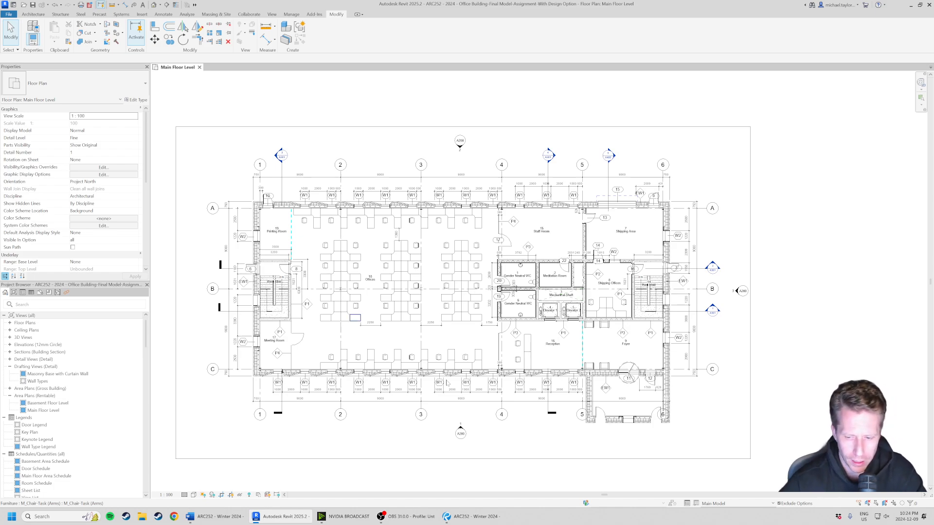
scroll(543, 353, "up", 4)
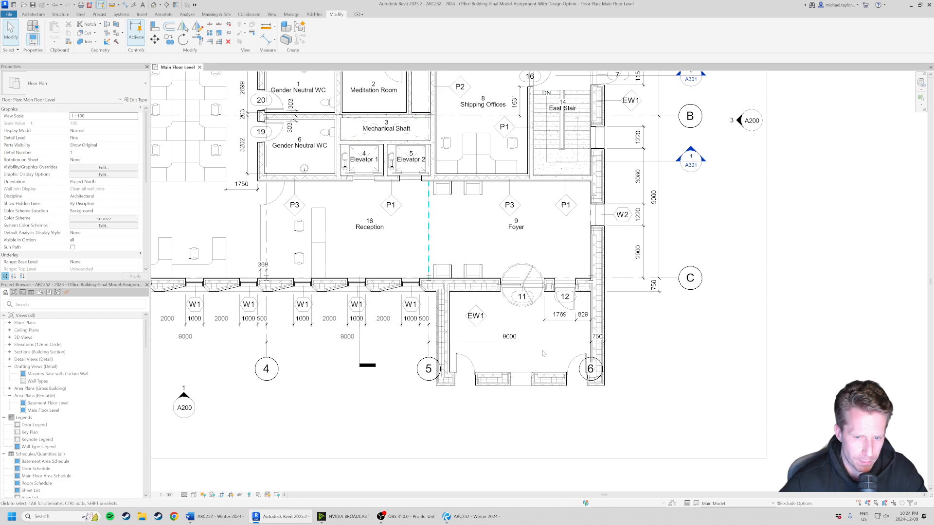
middle_click_drag(523, 292, 514, 292)
left_click(735, 503)
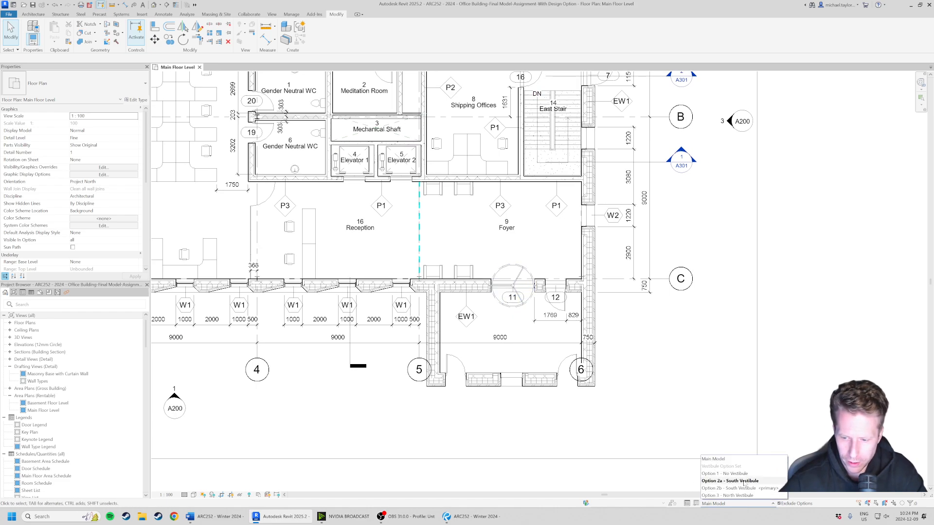
left_click(747, 483)
scroll(598, 379, "up", 2)
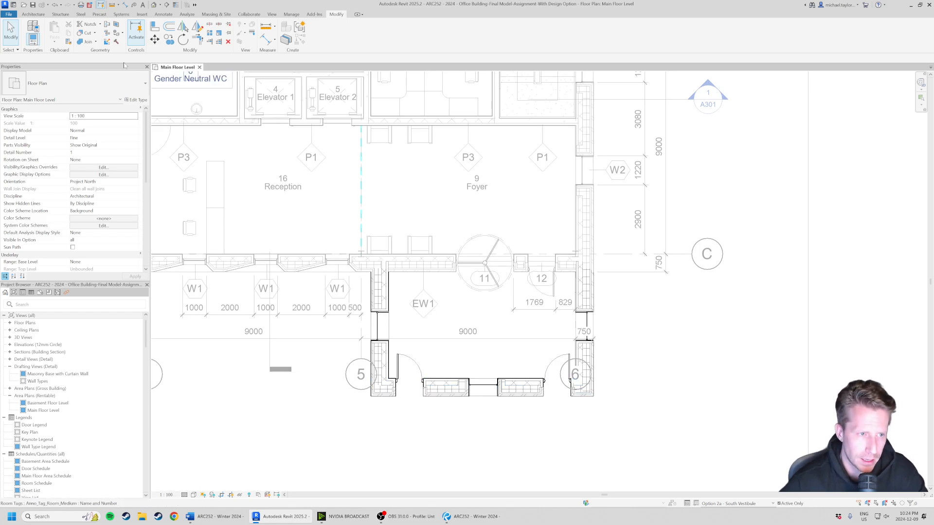
Start an R1 roof by footprint and pick the building's south wall and the vestibule's outer walls as boundaries, unjoining conflicting elements
left_click(35, 15)
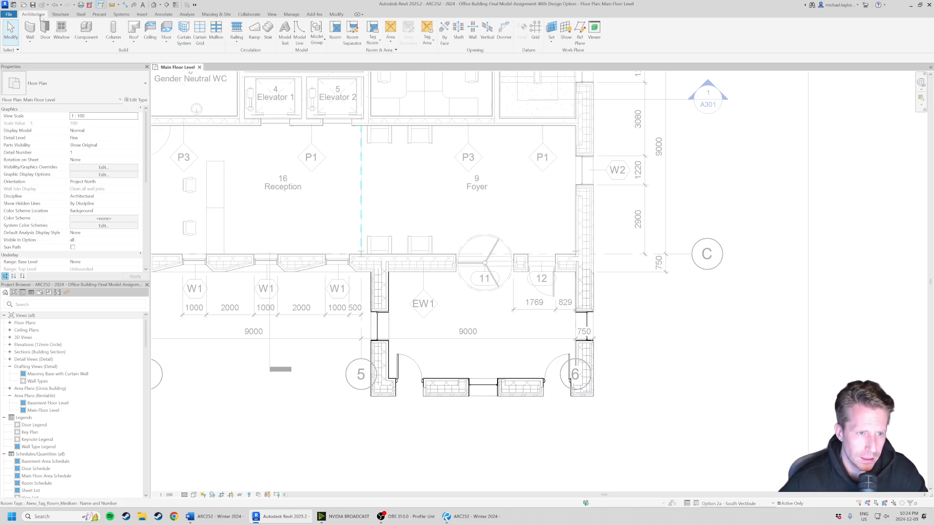
left_click(133, 30)
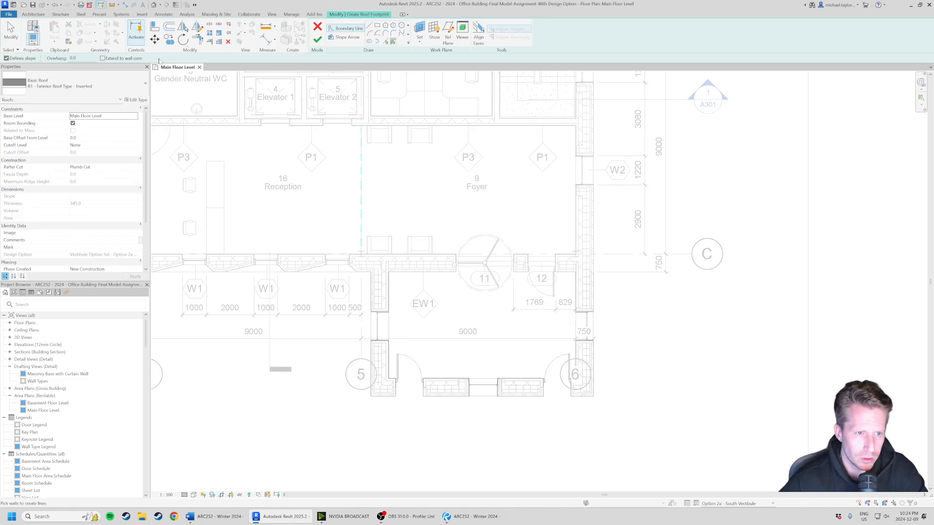
left_click(437, 275)
left_click(381, 292)
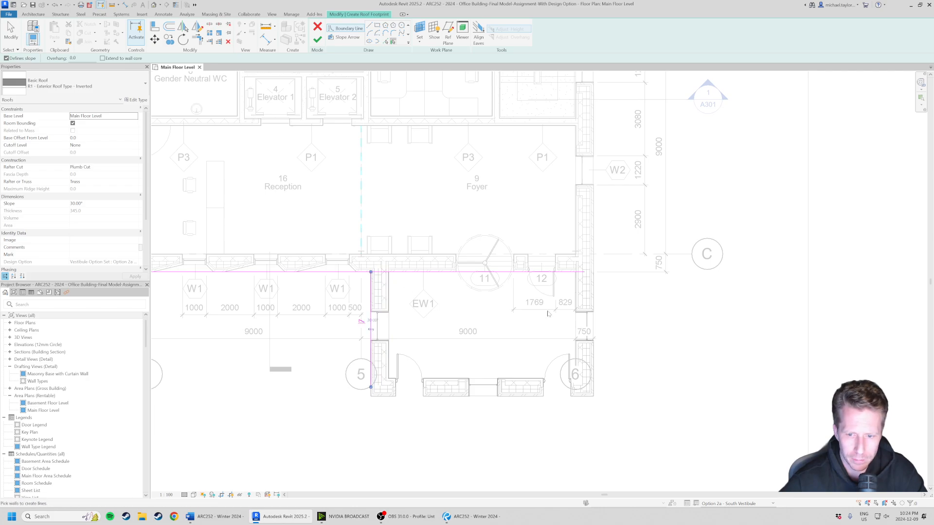
left_click(579, 305)
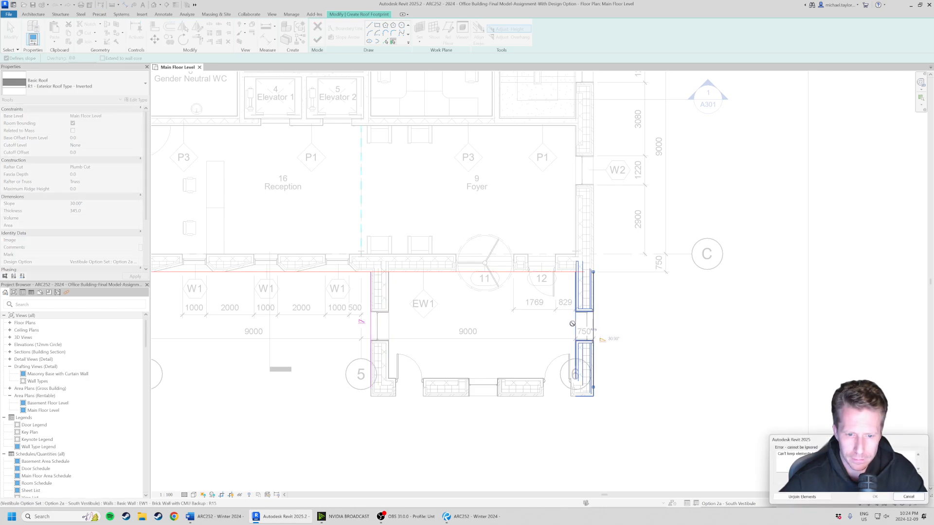
left_click(801, 498)
key("Escape")
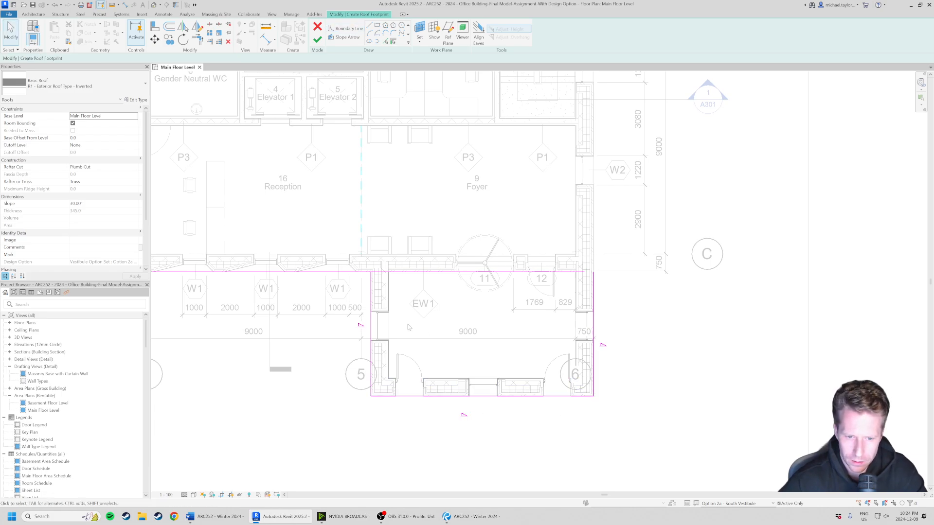
Trim the roof boundary along the building's south wall to corners with the vestibule's west and east boundary lines
key("t")
key("r")
left_click(375, 272)
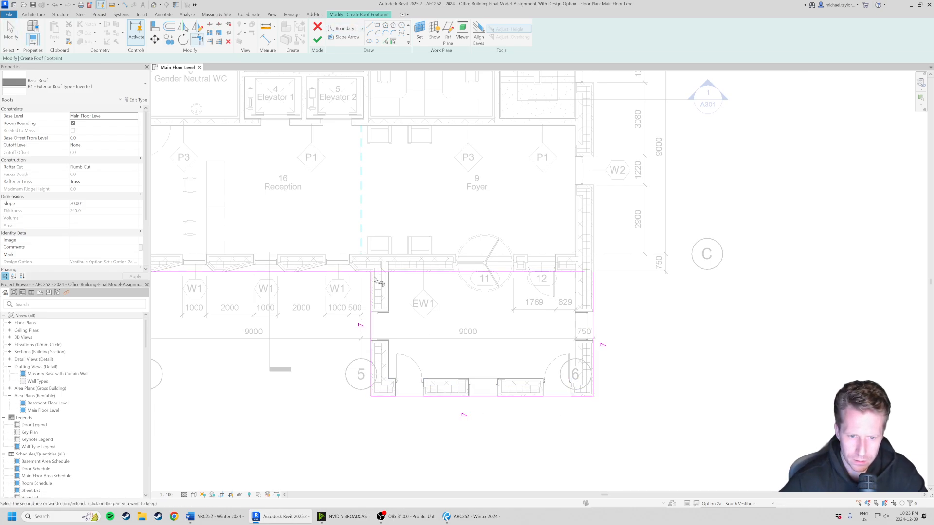
left_click(371, 280)
left_click(566, 272)
left_click(592, 297)
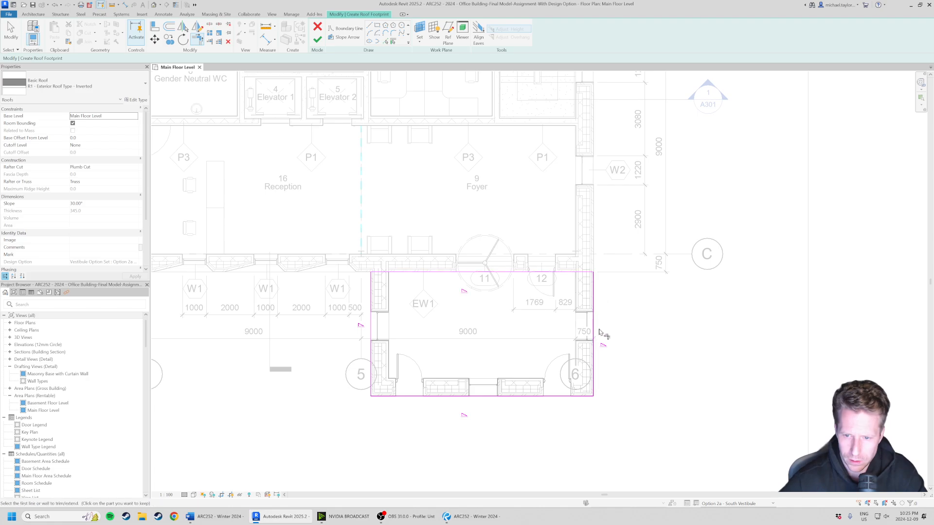
key("Escape")
Align the west, south and east roof boundary lines to the inner faces of the vestibule walls
scroll(384, 355, "up", 2)
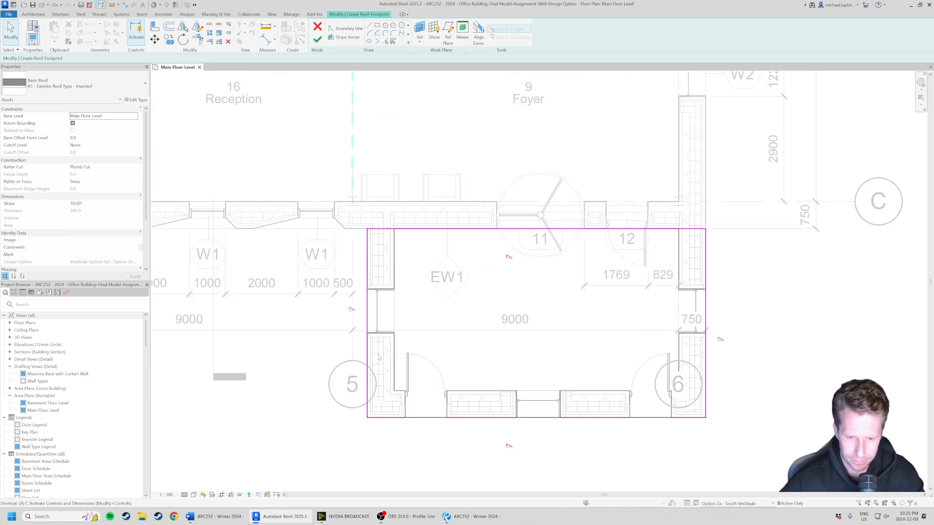
key("a")
key("l")
left_click(394, 358)
left_click(368, 357)
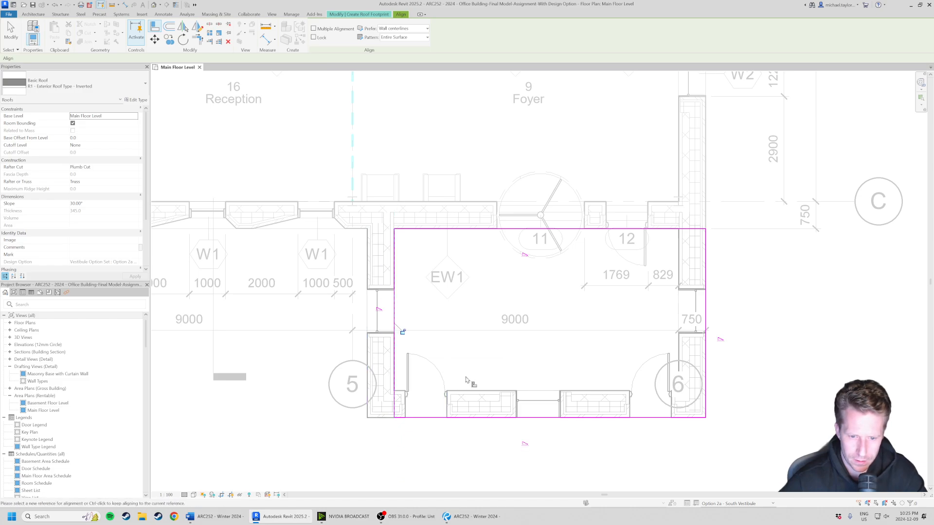
left_click(474, 392)
left_click(433, 418)
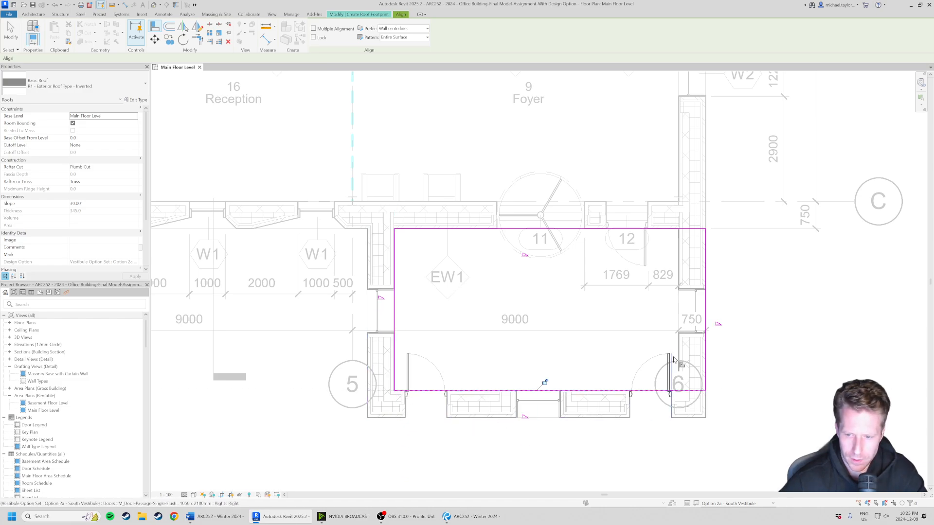
left_click(707, 323)
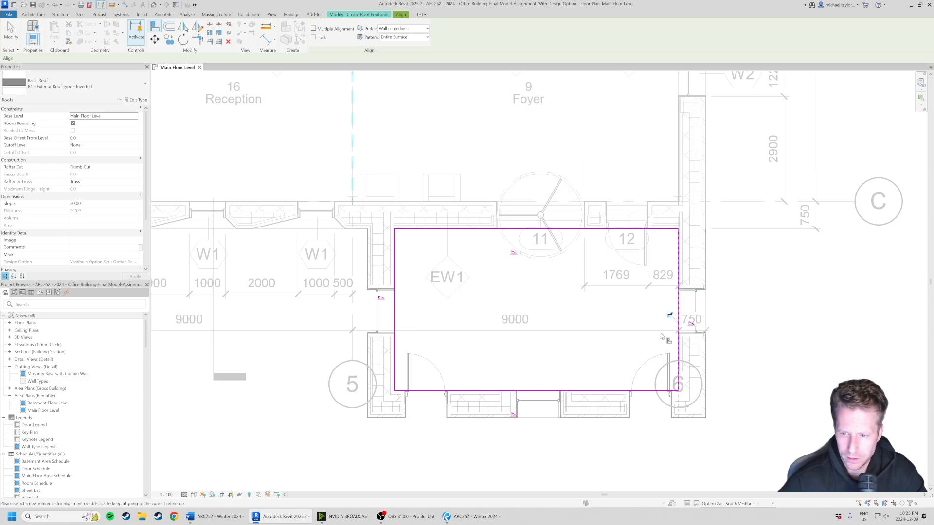
Turn off slope definition for all four roof boundary lines
key("Escape")
key("Tab")
left_click(678, 336)
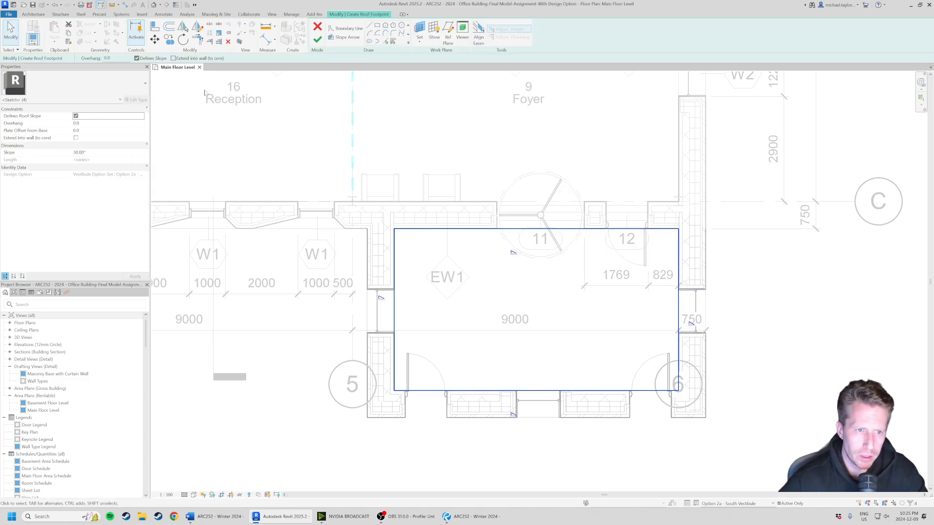
left_click(137, 58)
left_click(245, 162)
scroll(292, 192, "down", 2)
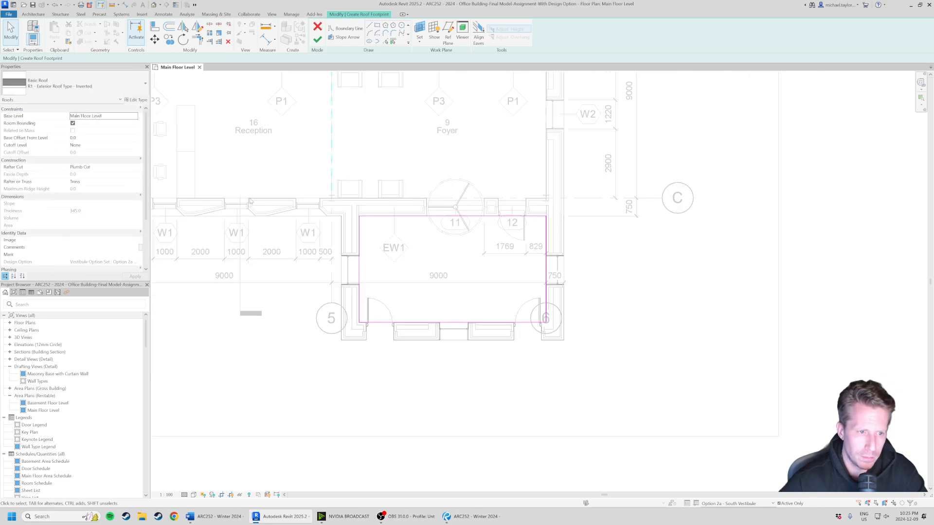
Set the vestibule roof's base level to Roof Level and finish the roof footprint
left_click(137, 118)
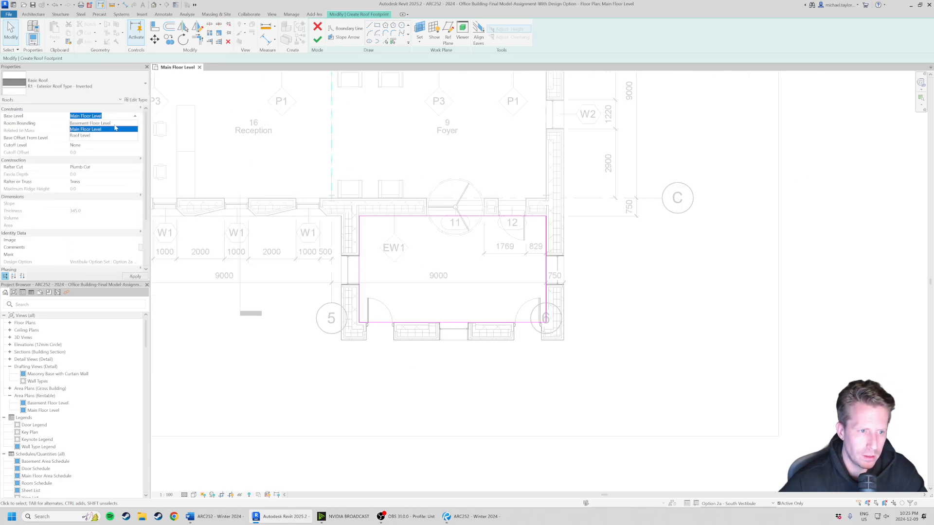
left_click(97, 136)
left_click(318, 41)
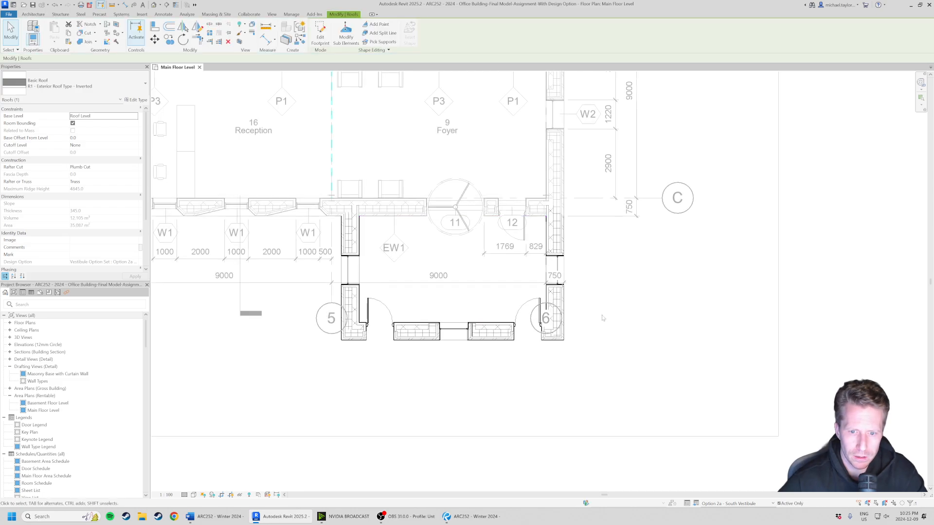
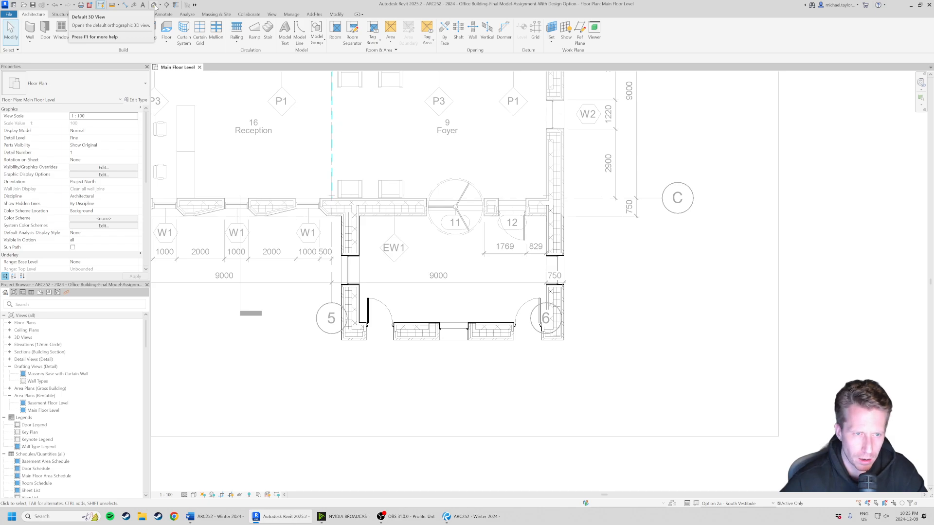
Open the default 3D view and inspect the Option 2a roof over the south vestibule
left_click(153, 5)
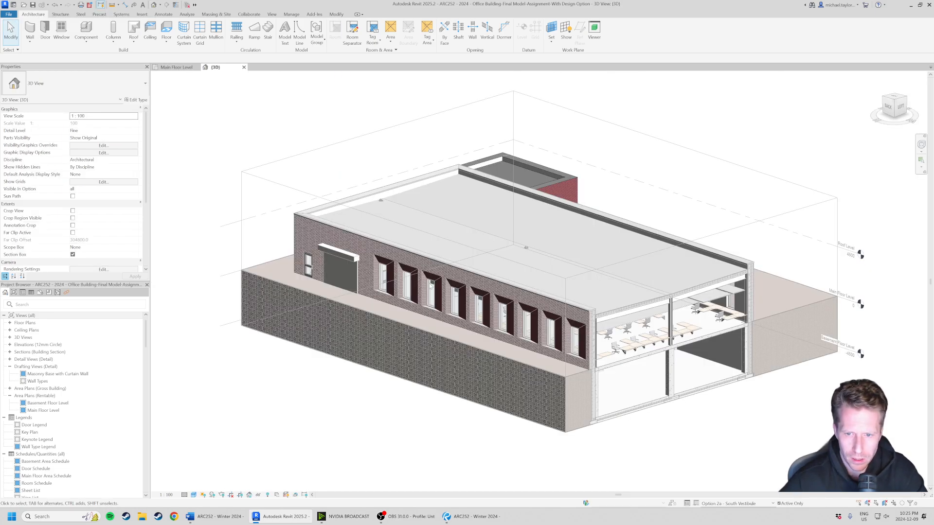
scroll(430, 286, "down", 1)
middle_click_drag(667, 389, 343, 380, "shift")
scroll(549, 280, "up", 1)
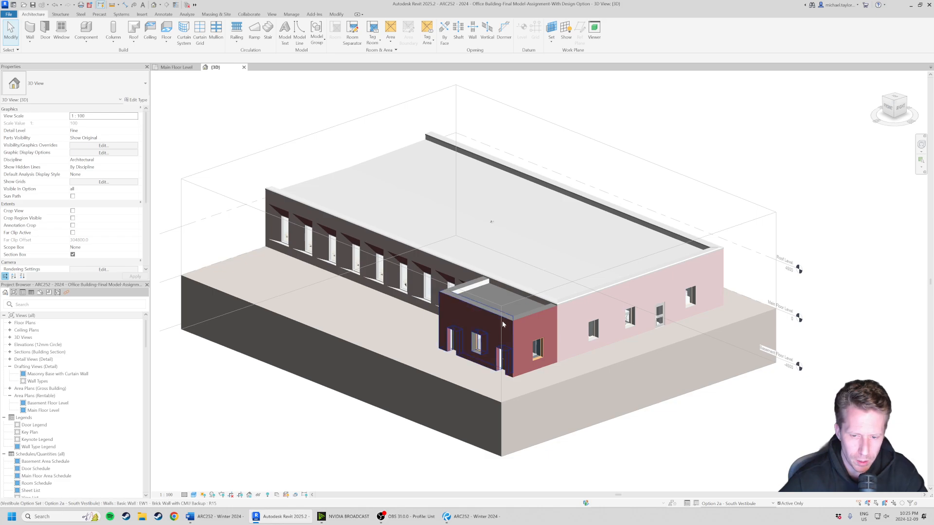
scroll(503, 324, "up", 2)
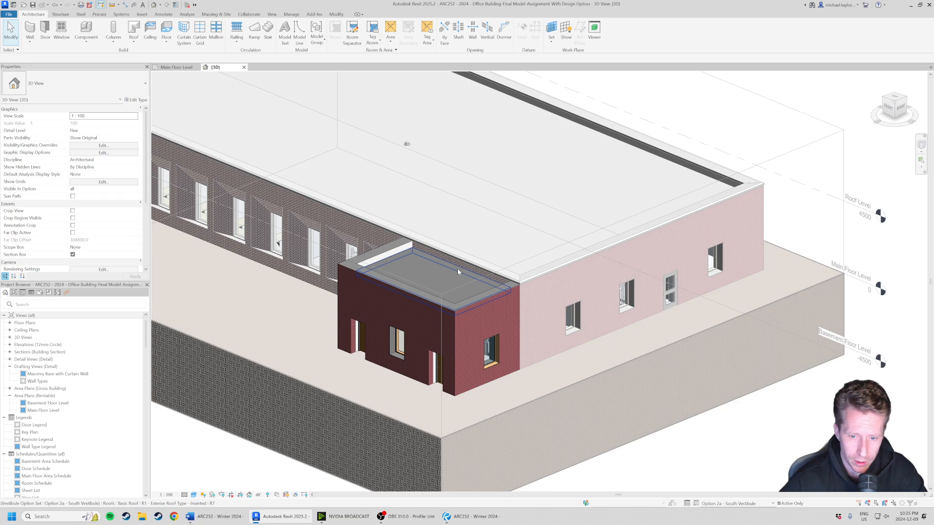
left_click(456, 269)
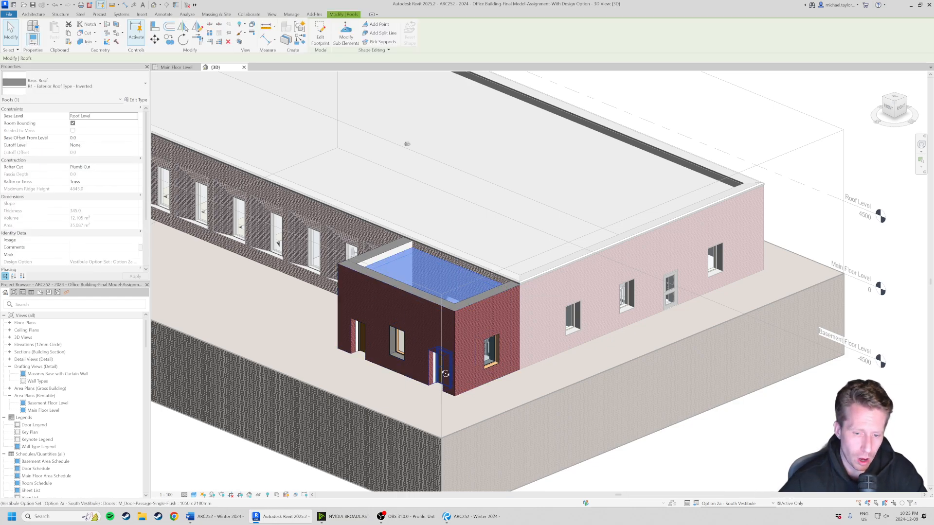
middle_click_drag(445, 373, 443, 381, "shift")
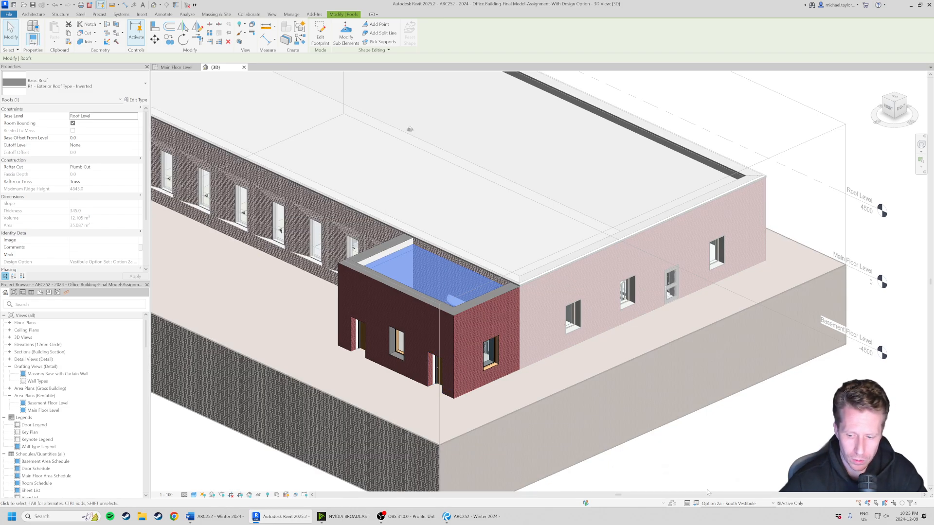
Activate Option 2b - South Vestibule and Option 3 - North Vestibule in turn to check each vestibule for a roof
left_click(732, 503)
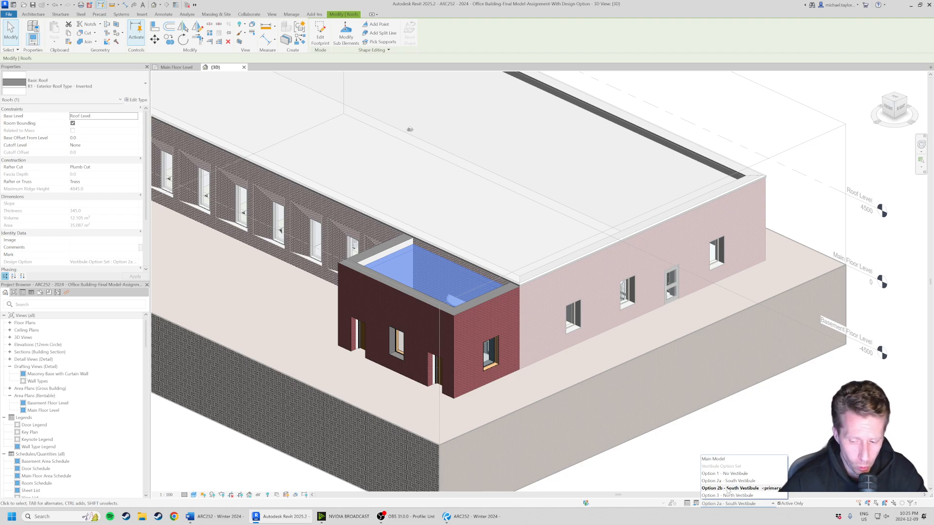
left_click(728, 489)
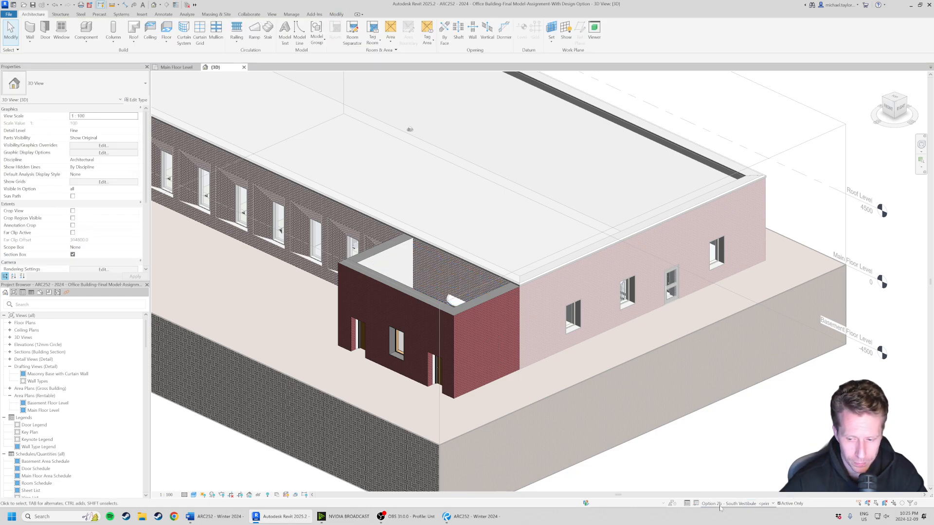
left_click(721, 504)
left_click(736, 497)
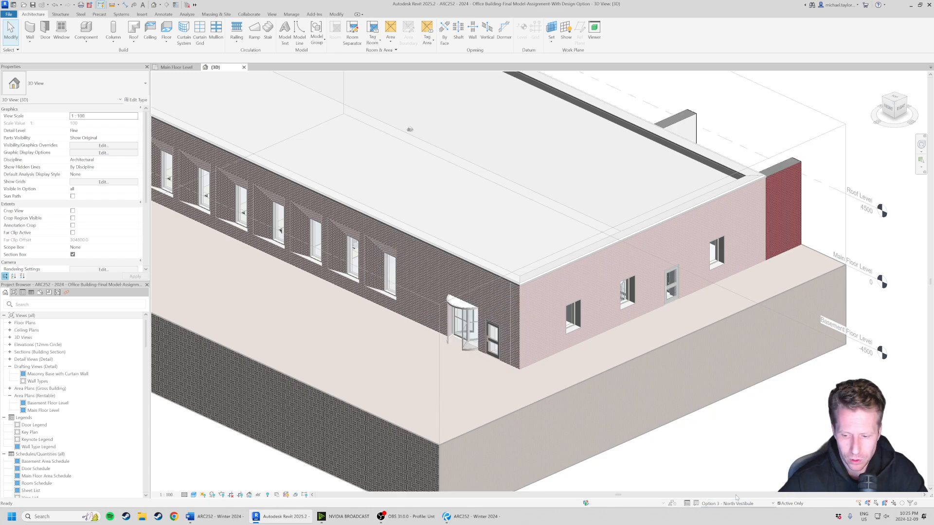
scroll(461, 236, "down", 3)
middle_click_drag(694, 314, 477, 308, "shift")
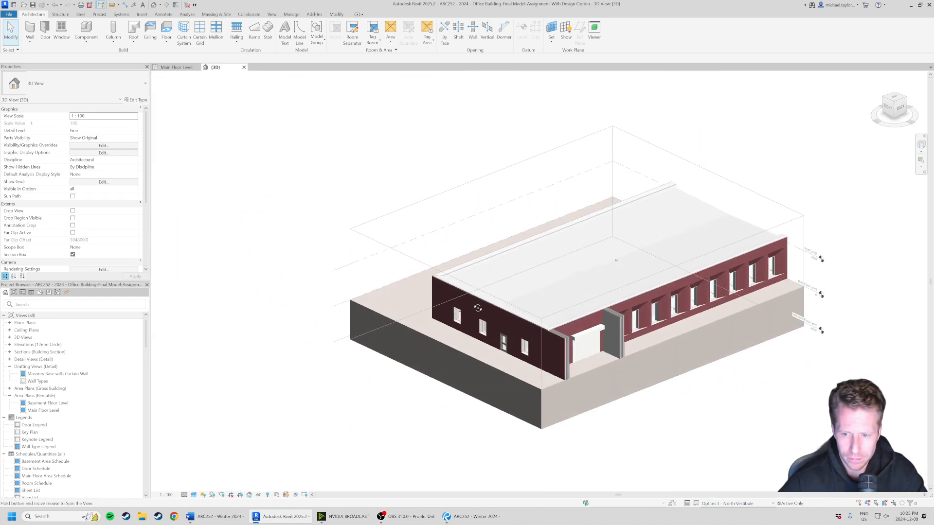
scroll(433, 259, "down", 2)
scroll(545, 335, "up", 4)
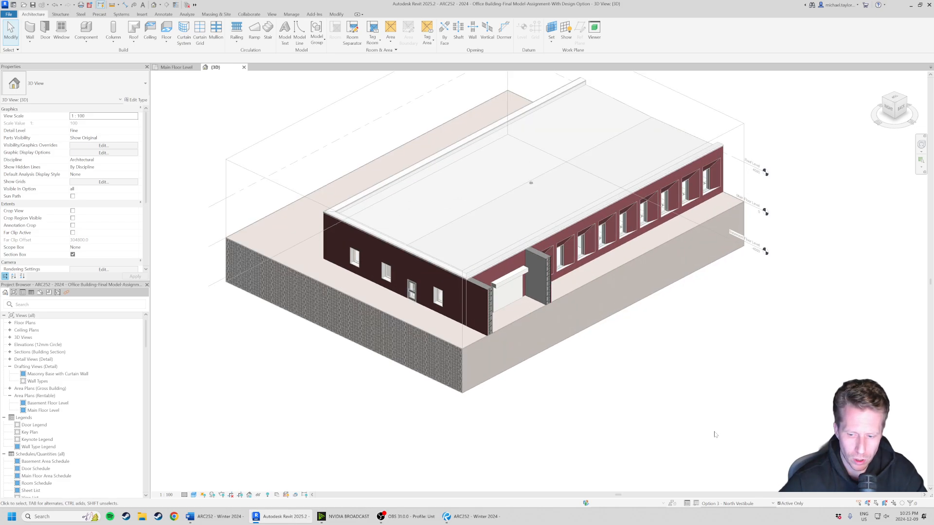
Return to the Main Model and extend the section box outward beyond the building's north side
left_click(749, 505)
left_click(725, 460)
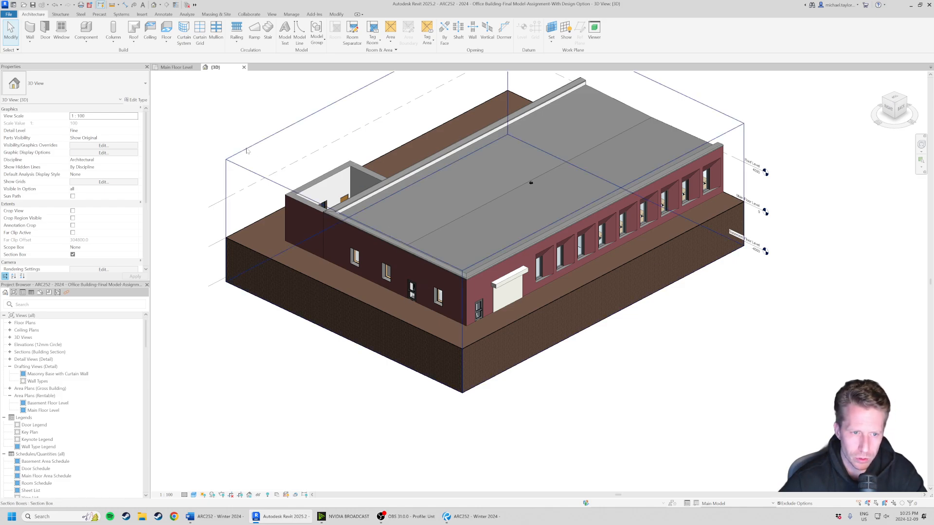
left_click(253, 171)
left_click_drag(604, 258, 656, 283)
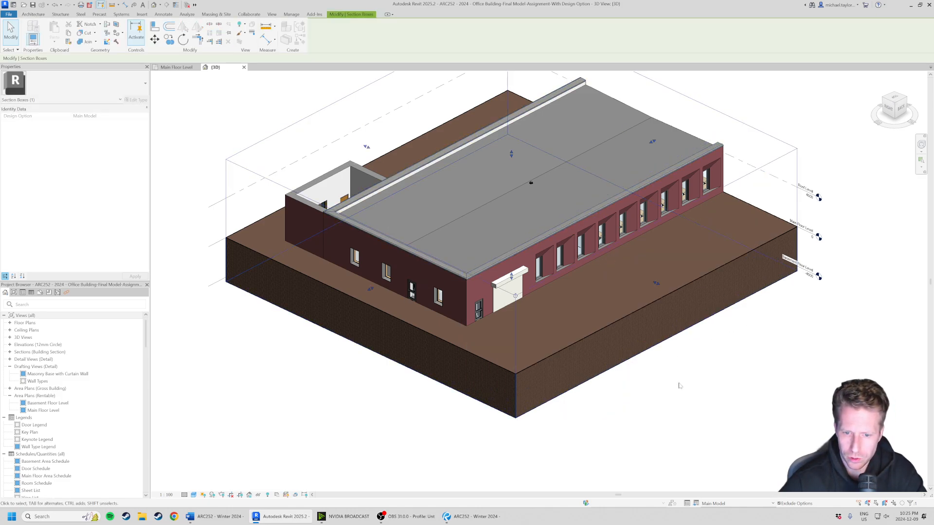
Make Option 3 - North Vestibule the active design option and show the open top of its vestibule
left_click(749, 504)
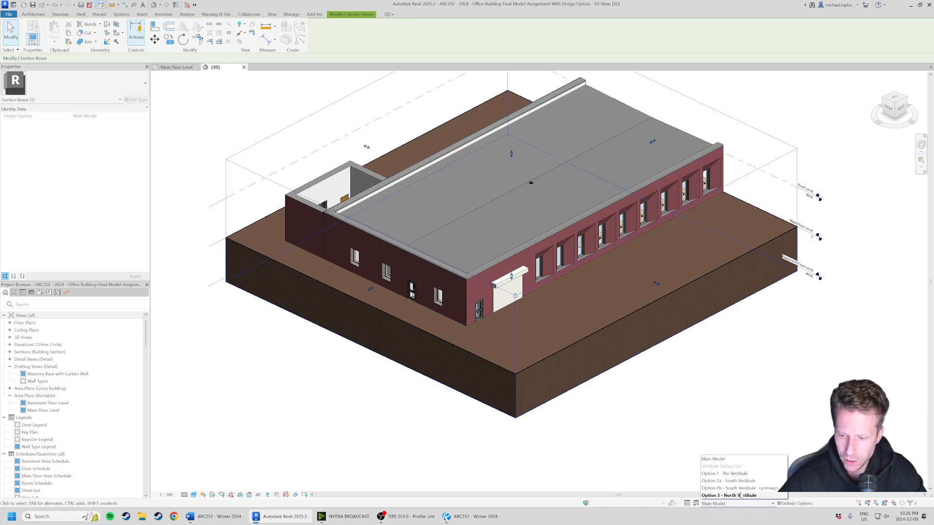
left_click(741, 496)
middle_click_drag(370, 358, 531, 419, "shift")
scroll(436, 410, "down", 2)
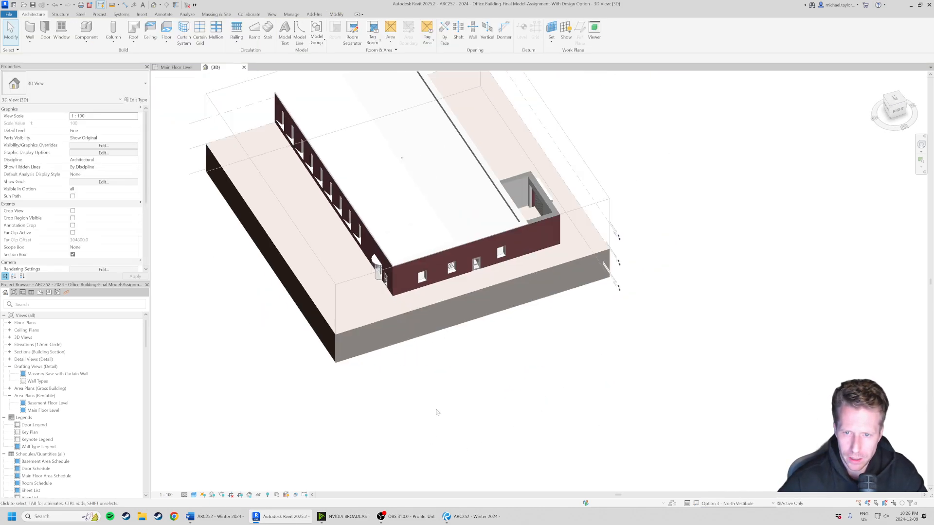
middle_click_drag(547, 236, 538, 323)
scroll(538, 323, "up", 2)
middle_click_drag(488, 258, 518, 267, "shift")
scroll(518, 269, "up", 3)
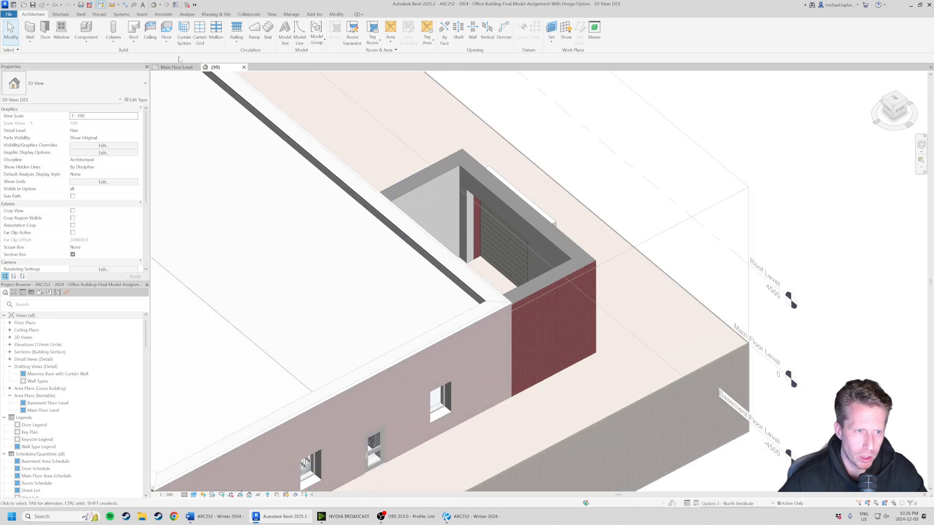
Start a footprint roof over the north vestibule, picking its three walls and the building's north wall as boundary lines
left_click(133, 30)
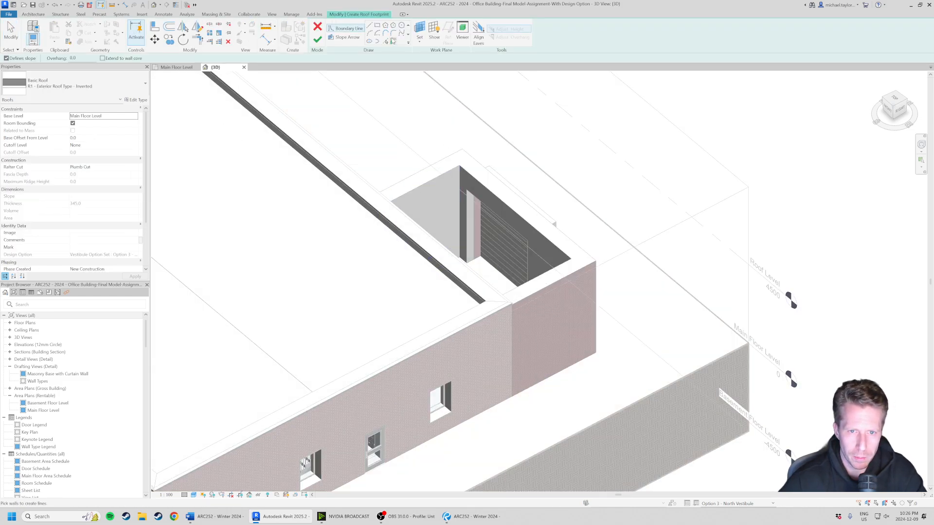
scroll(473, 215, "up", 1)
left_click(431, 169)
left_click(478, 169)
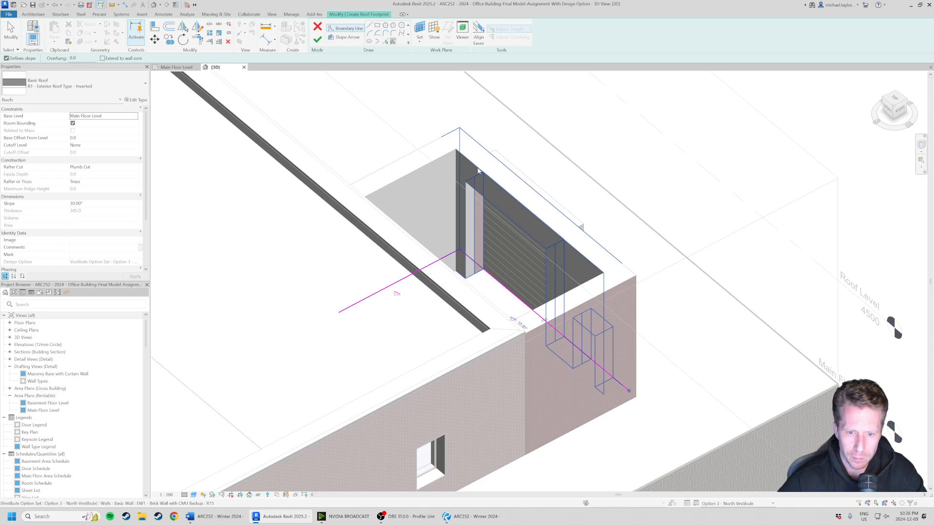
left_click(538, 310)
left_click(422, 278)
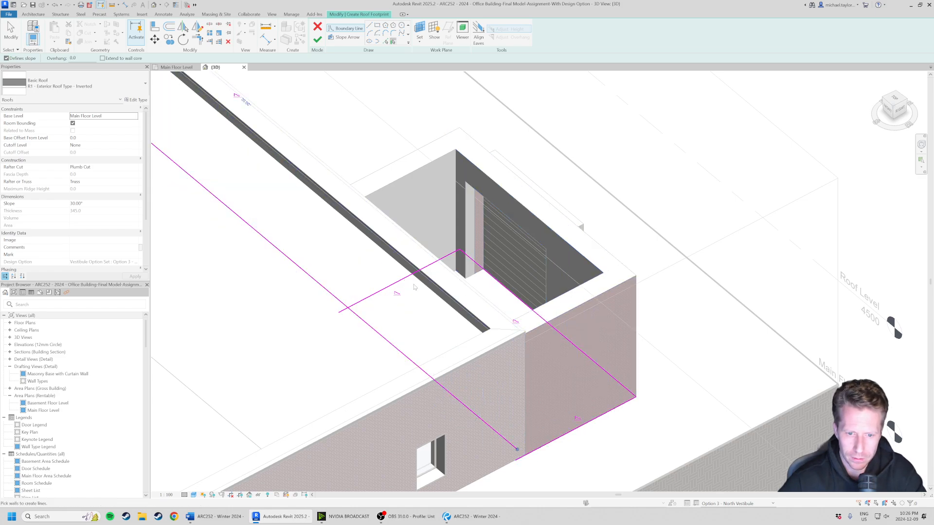
Trim the roof boundary along the building's north wall to corners with the vestibule's east and west boundary lines
key("t")
key("r")
left_click(368, 325)
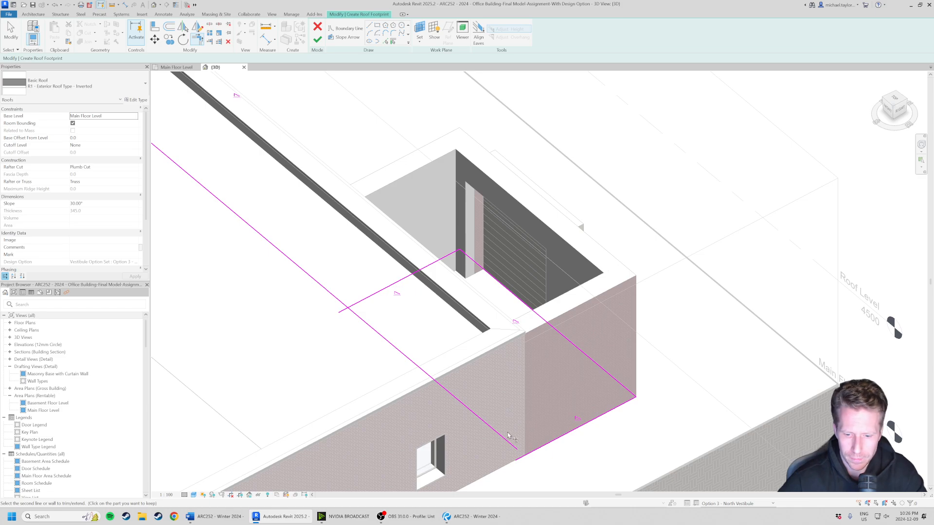
left_click(546, 454)
left_click(496, 432)
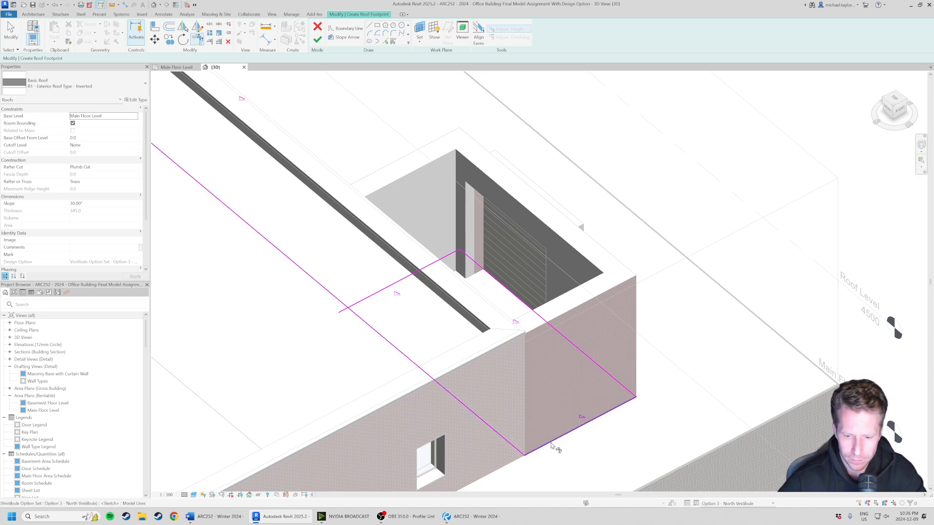
left_click(363, 300)
left_click(369, 325)
key("Escape")
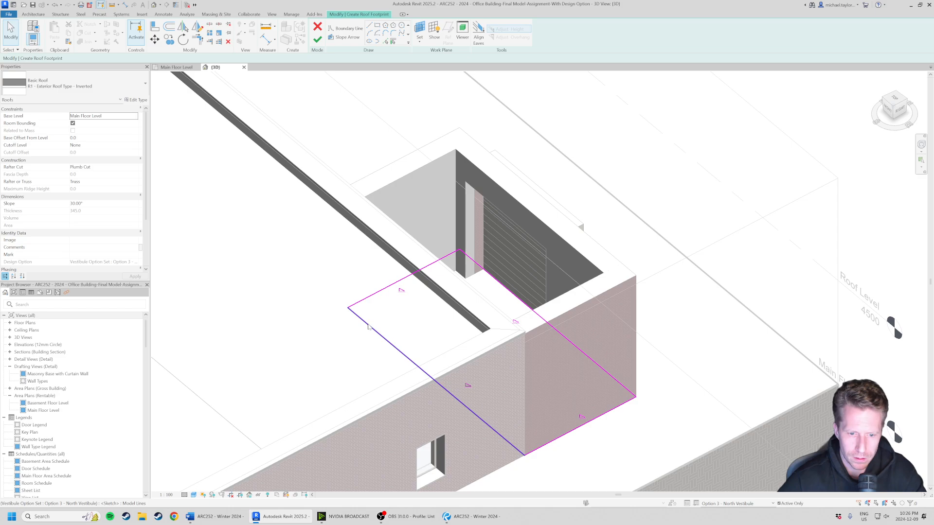
Turn off slope definition for the whole chain of north vestibule roof boundary lines
key("Tab")
left_click(367, 324)
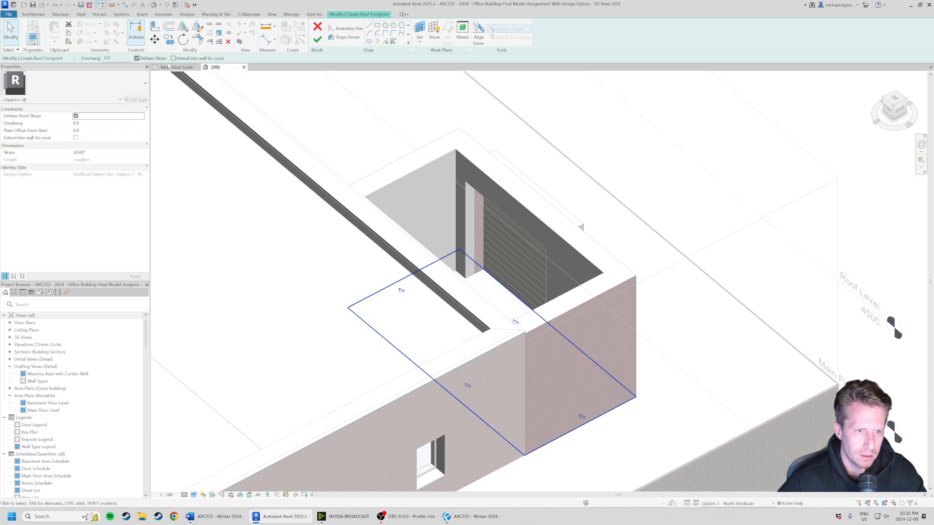
left_click(136, 58)
left_click(673, 205)
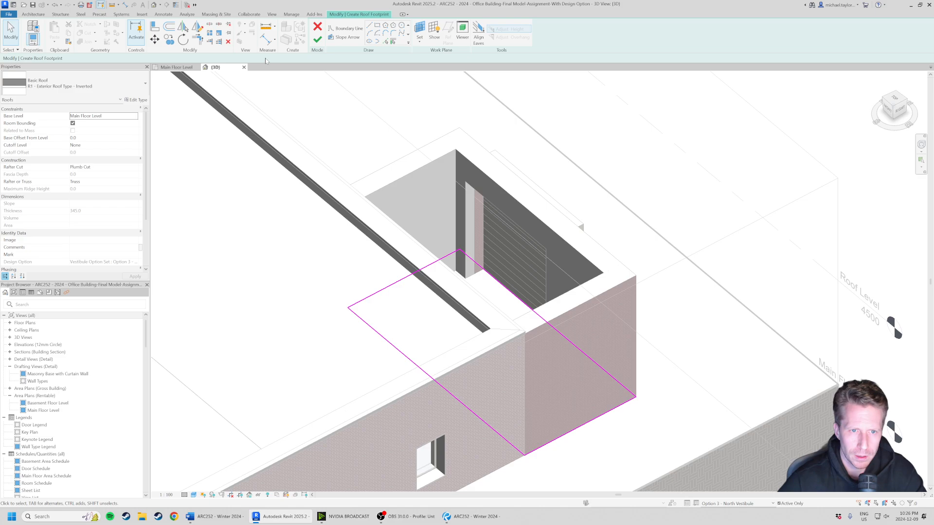
Set the north vestibule roof's base level to Roof Level and finish the roof footprint
left_click(137, 116)
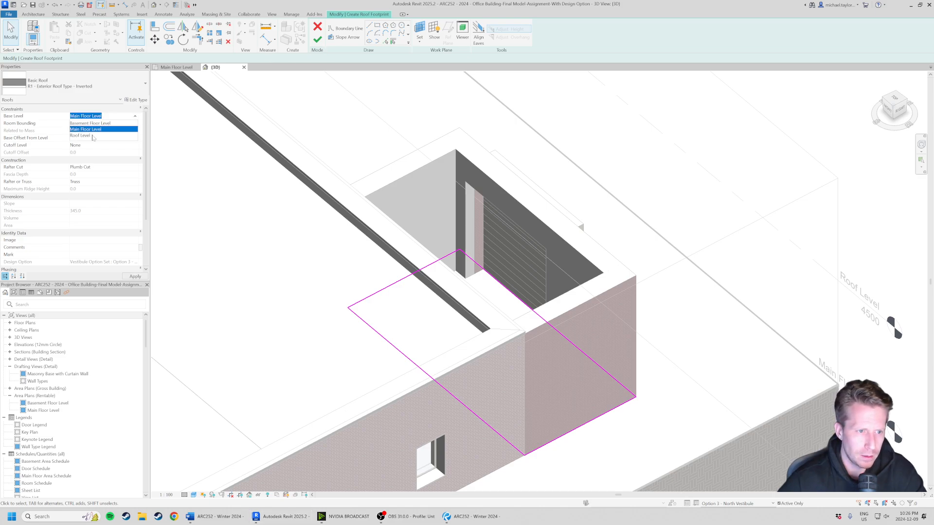
left_click(87, 136)
left_click(317, 39)
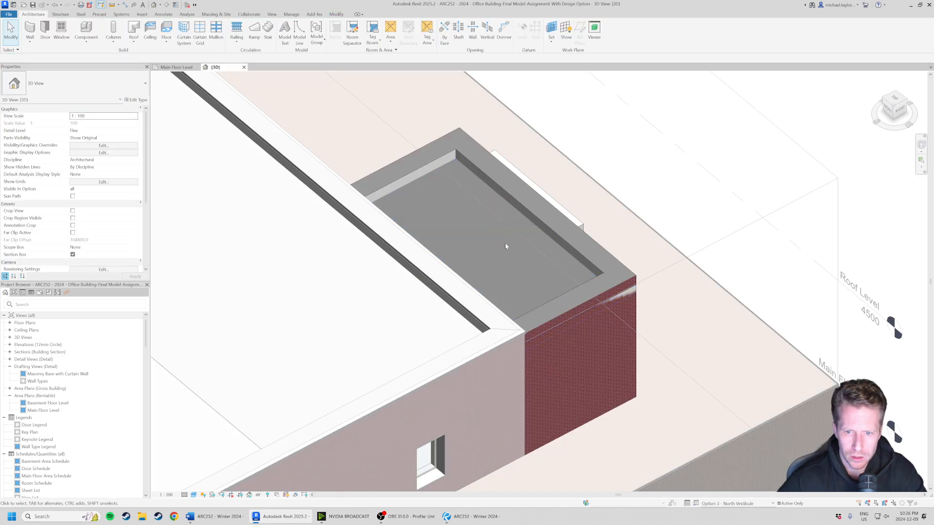
Make Option 2a - South Vestibule active and copy its vestibule roof to the clipboard
scroll(504, 246, "down", 5)
middle_click_drag(344, 209, 326, 305, "shift")
scroll(369, 282, "up", 3)
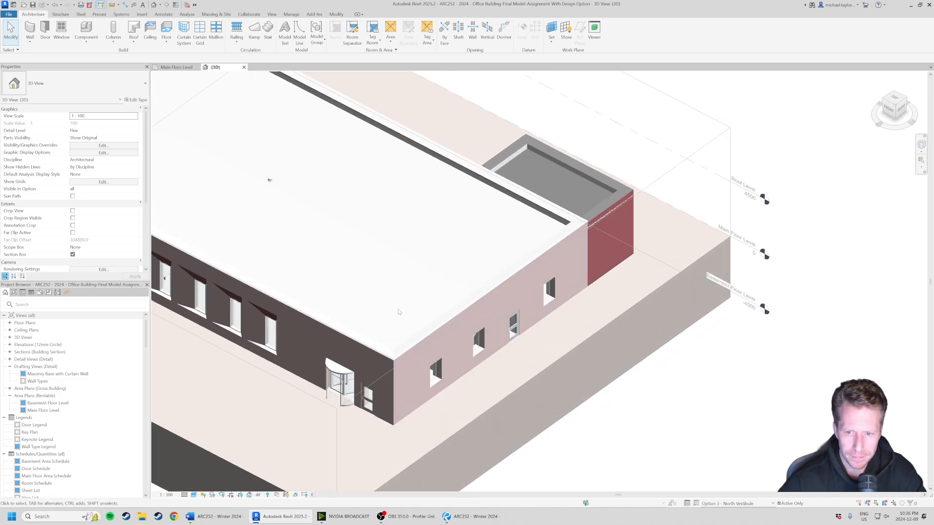
left_click(755, 505)
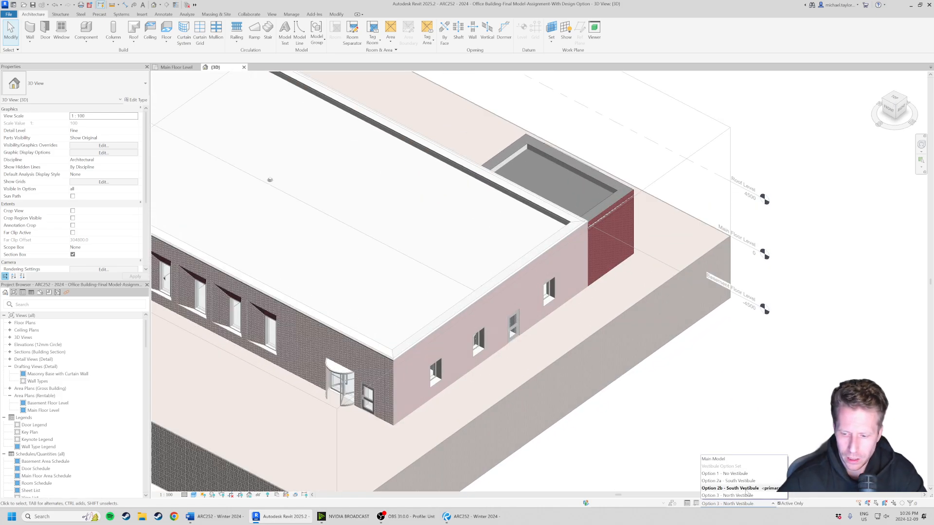
left_click(730, 492)
scroll(681, 202, "down", 2)
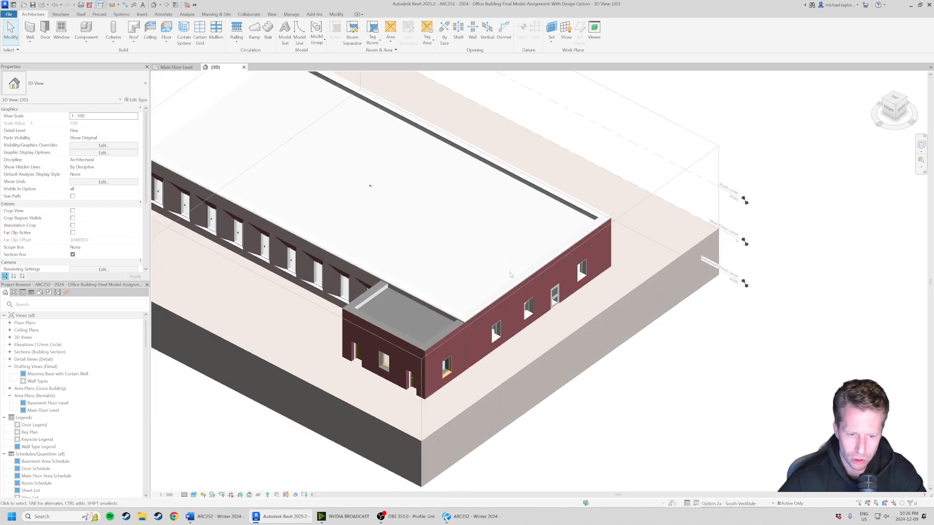
left_click(401, 294)
scroll(384, 312, "up", 2)
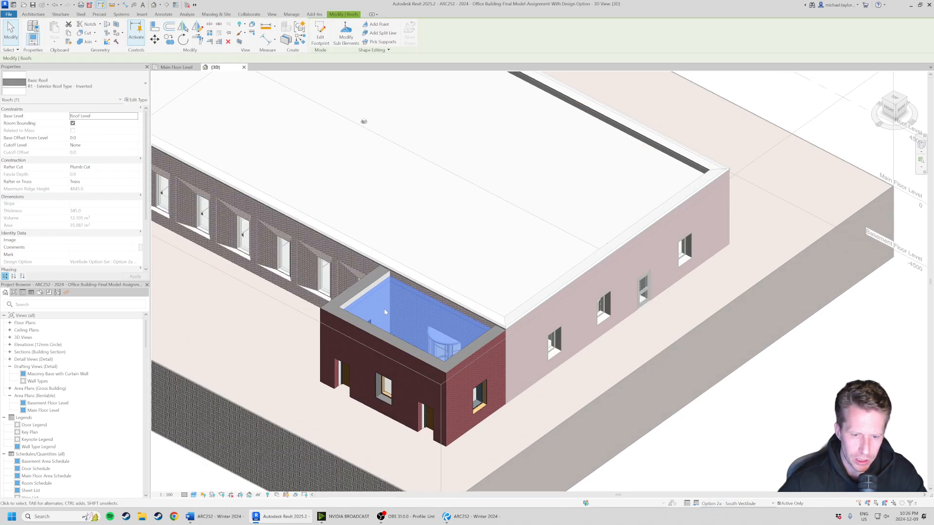
left_click(69, 32)
Make Option 2b - South Vestibule active and paste the copied roof aligned to the same place
left_click(737, 504)
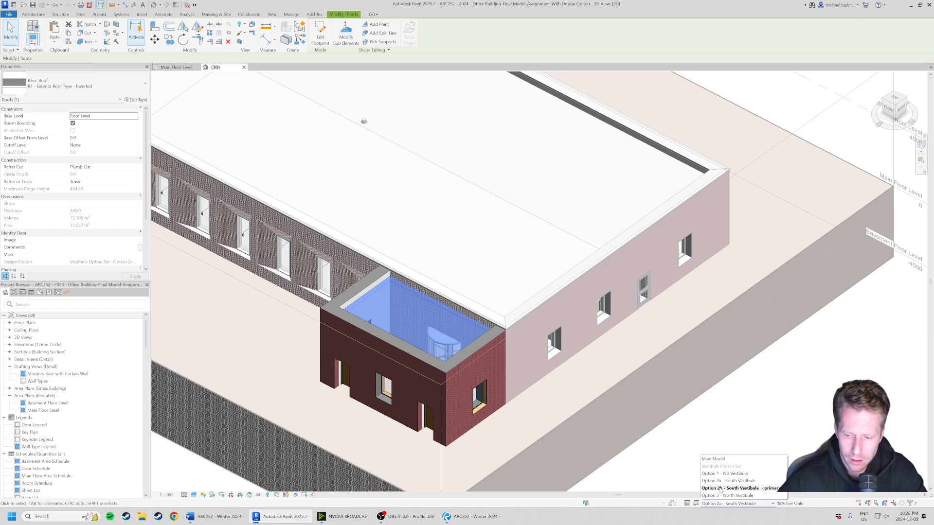
left_click(720, 489)
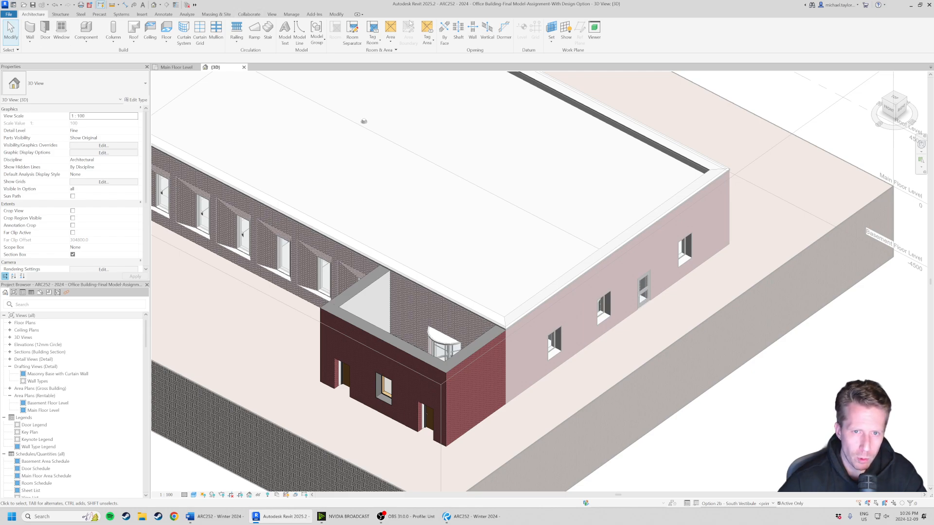
left_click(340, 14)
left_click(54, 40)
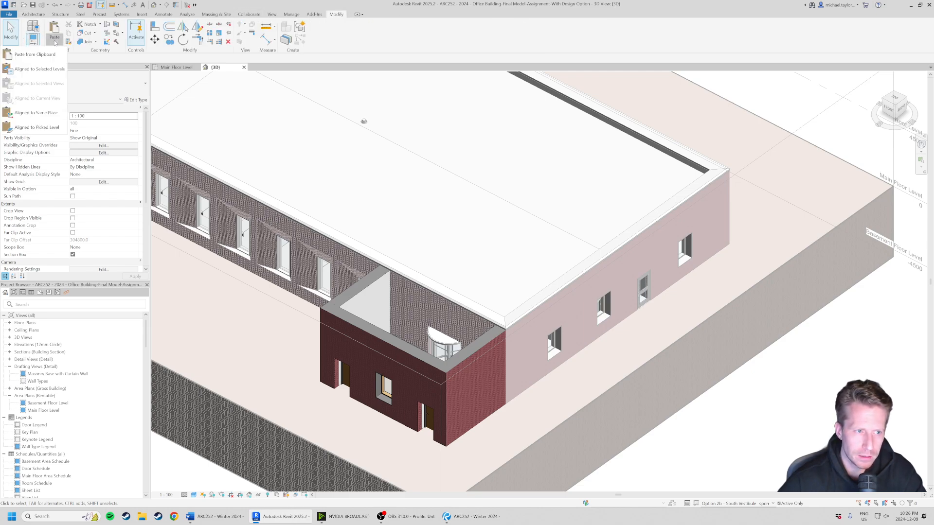
left_click(38, 112)
key("Escape")
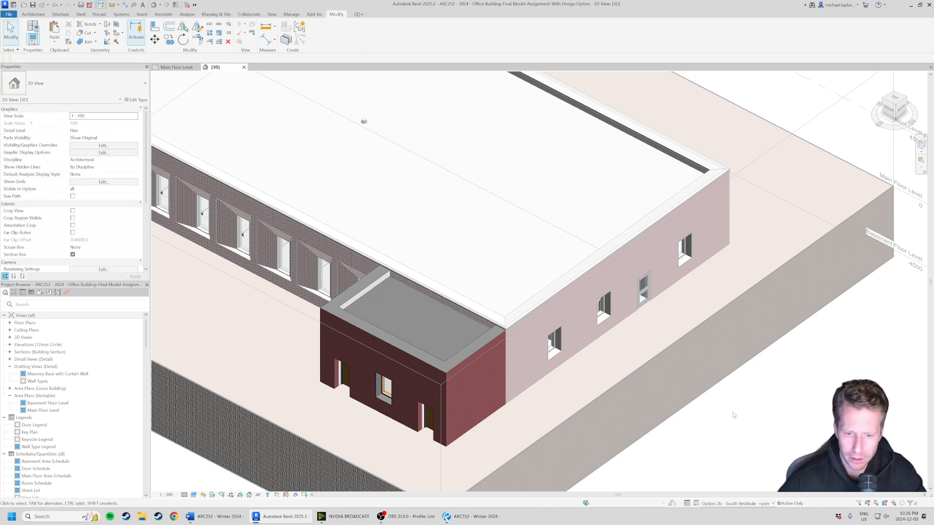
Inspect the pasted Option 2b roof and switch to Option 2a - South Vestibule to compare the two variants
middle_click_drag(496, 366, 362, 307, "shift")
middle_click_drag(685, 326, 623, 337, "shift")
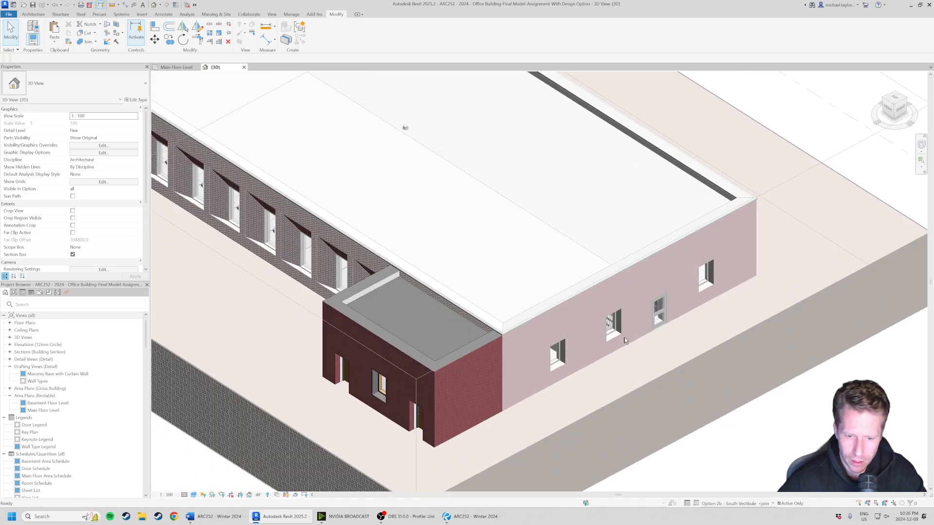
left_click(735, 504)
left_click(728, 482)
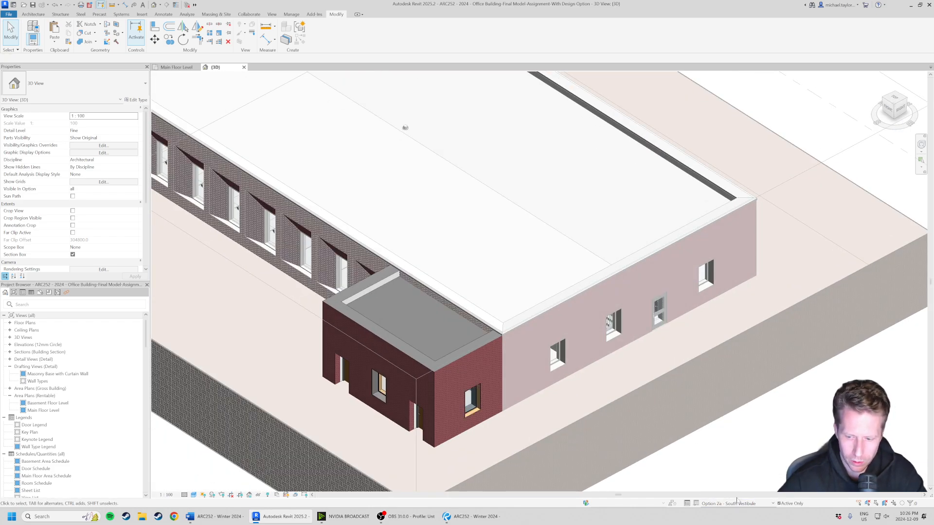
Switch through Option 2b - South Vestibule, Option 1 - No Vestibule and Option 3 - North Vestibule to compare the entrance variants
left_click(737, 502)
left_click(740, 490)
left_click(733, 506)
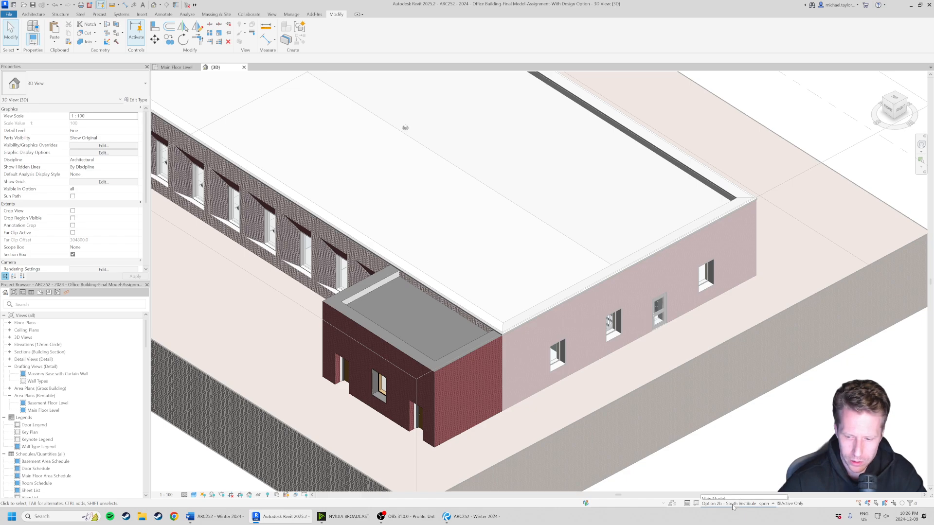
left_click(734, 474)
left_click(733, 504)
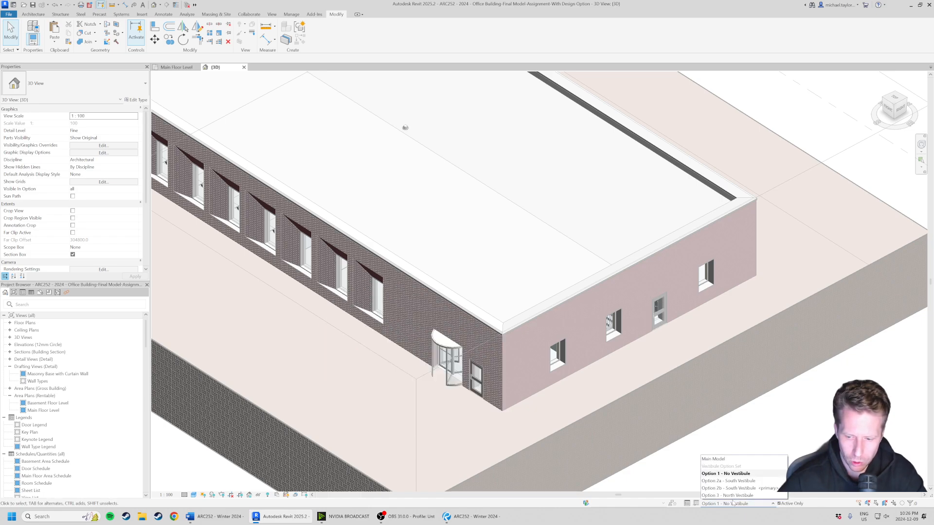
left_click(733, 496)
scroll(536, 333, "down", 2)
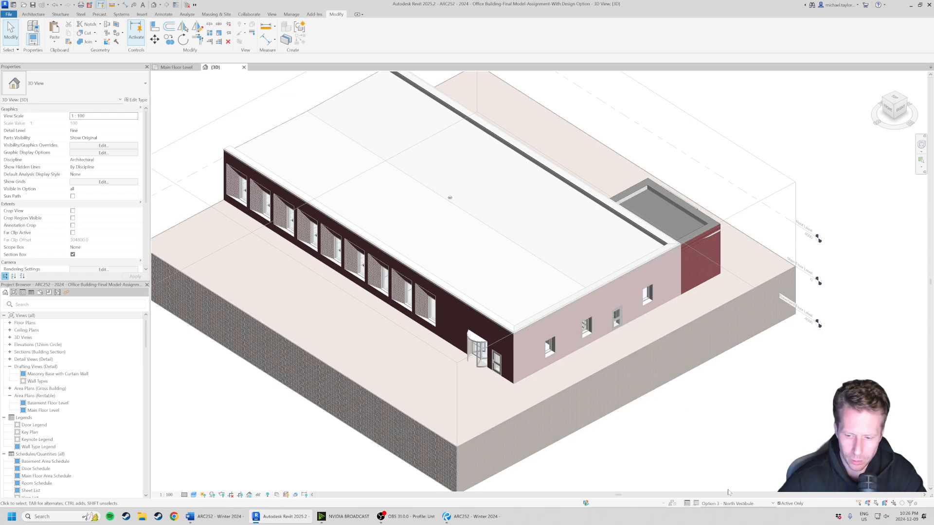
Return to the Main Model and examine the south vestibule's walls and roof edges from both sides
left_click(730, 503)
left_click(704, 456)
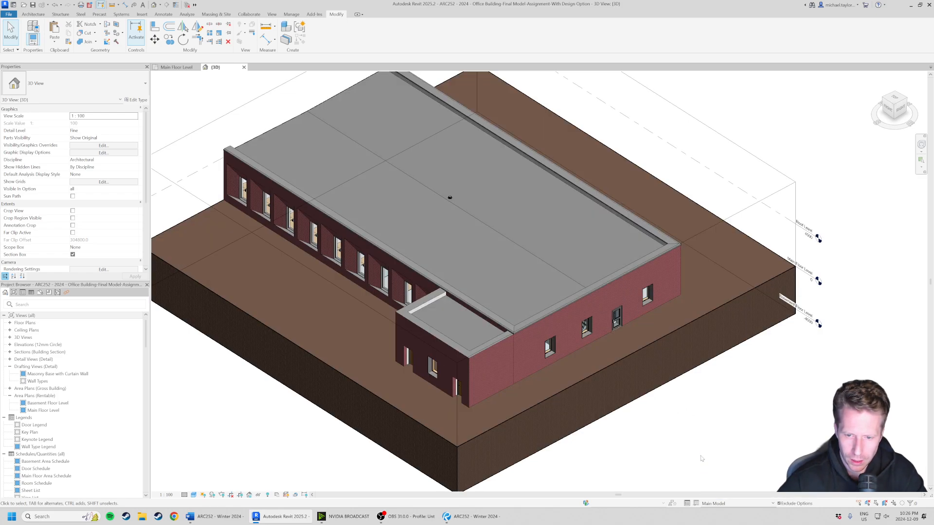
middle_click_drag(333, 308, 542, 307, "shift")
scroll(574, 168, "down", 2)
scroll(463, 298, "up", 3)
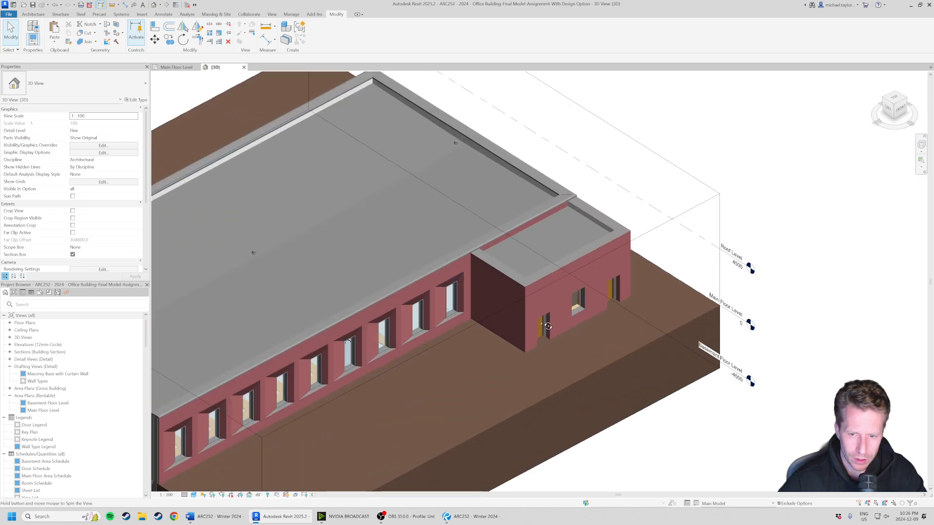
middle_click_drag(683, 291, 419, 310, "shift")
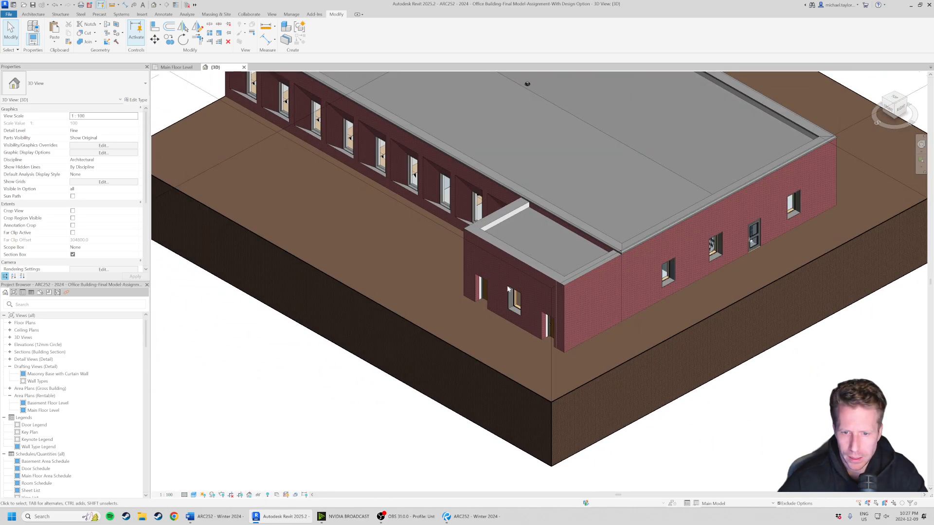
middle_click_drag(507, 289, 470, 267, "shift")
scroll(582, 268, "up", 4)
scroll(516, 309, "down", 1)
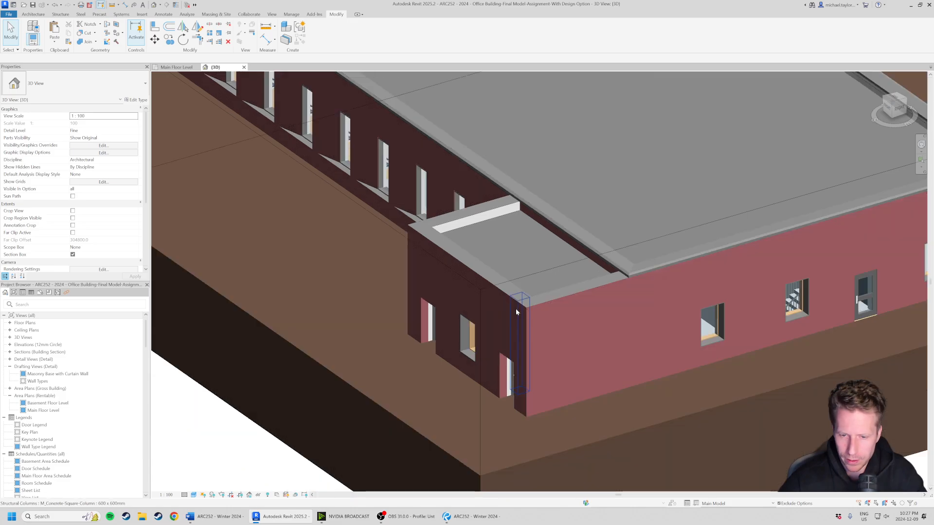
Make Option 2a - South Vestibule the active design option
left_click(734, 504)
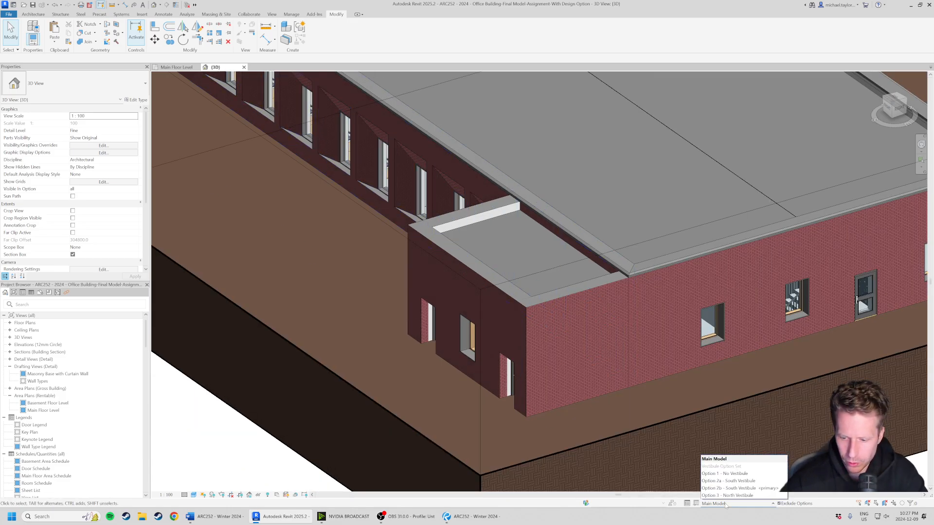
left_click(730, 481)
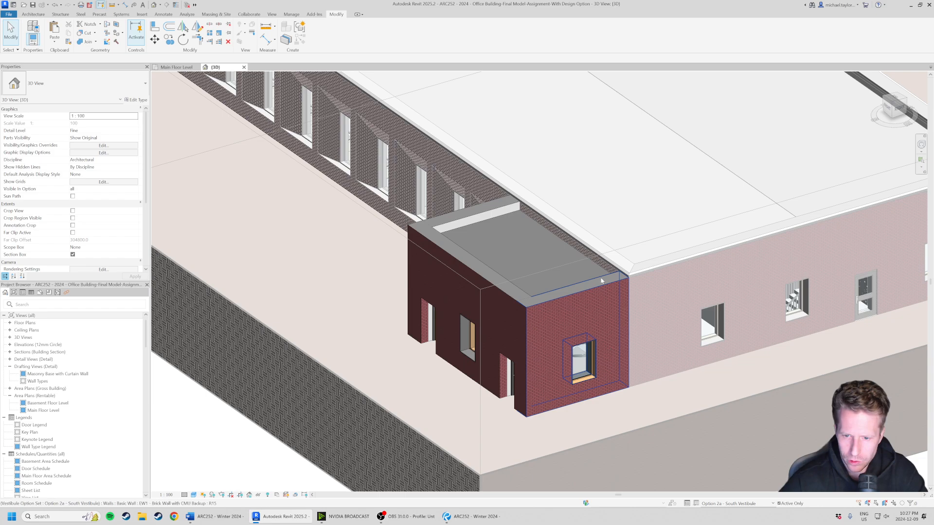
scroll(607, 277, "up", 2)
Try to run a horizontal Cornice wall sweep along the tops of the Option 2a vestibule's three exterior walls
left_click(32, 15)
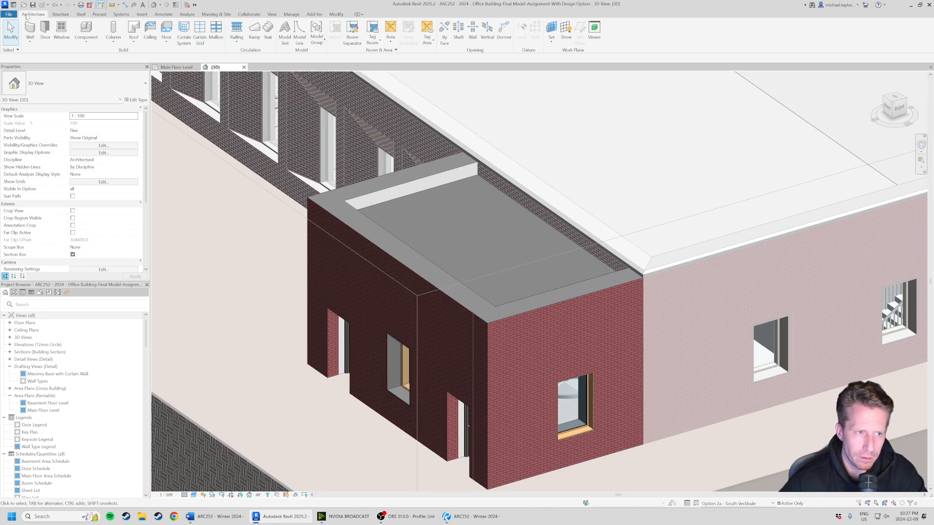
left_click(30, 42)
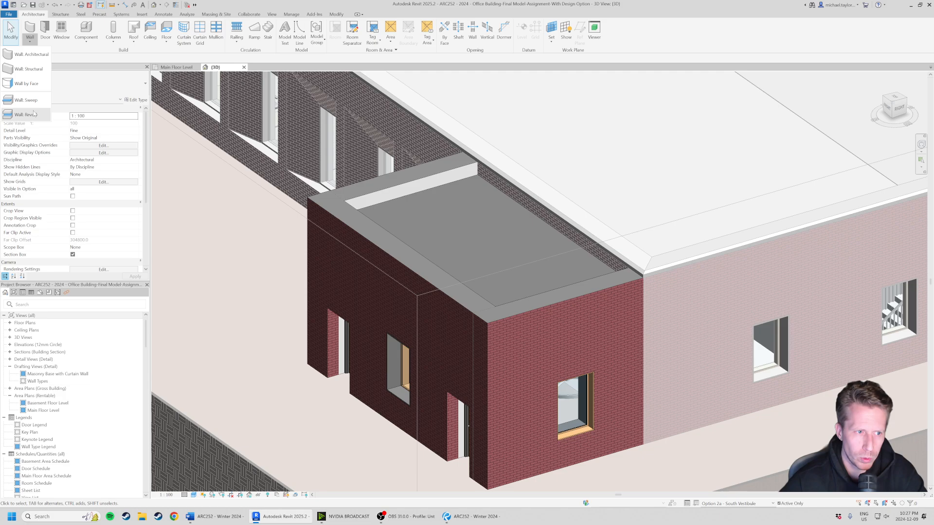
left_click(27, 97)
scroll(515, 314, "up", 2)
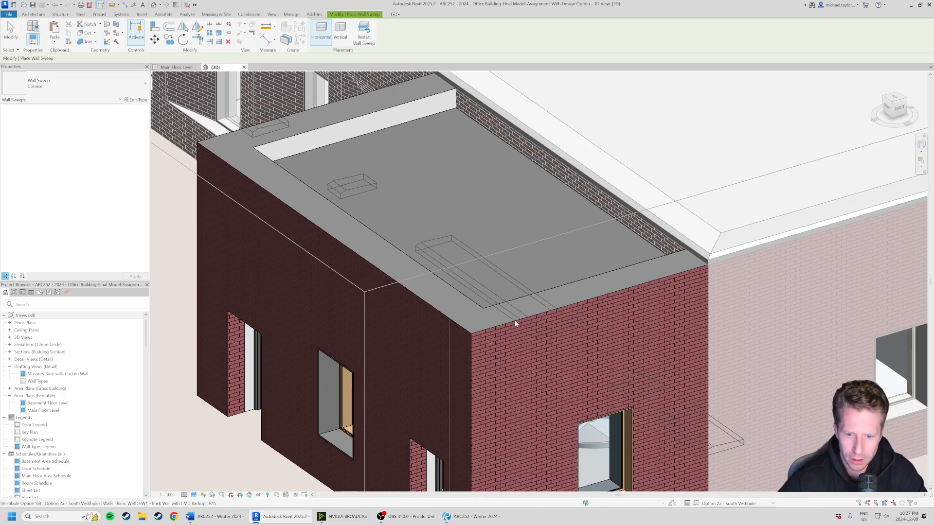
left_click(524, 321)
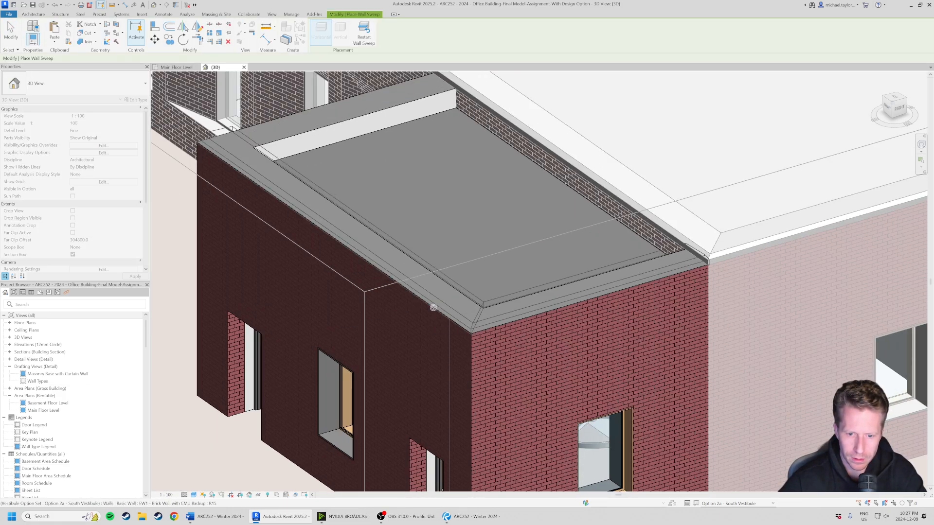
left_click(433, 307)
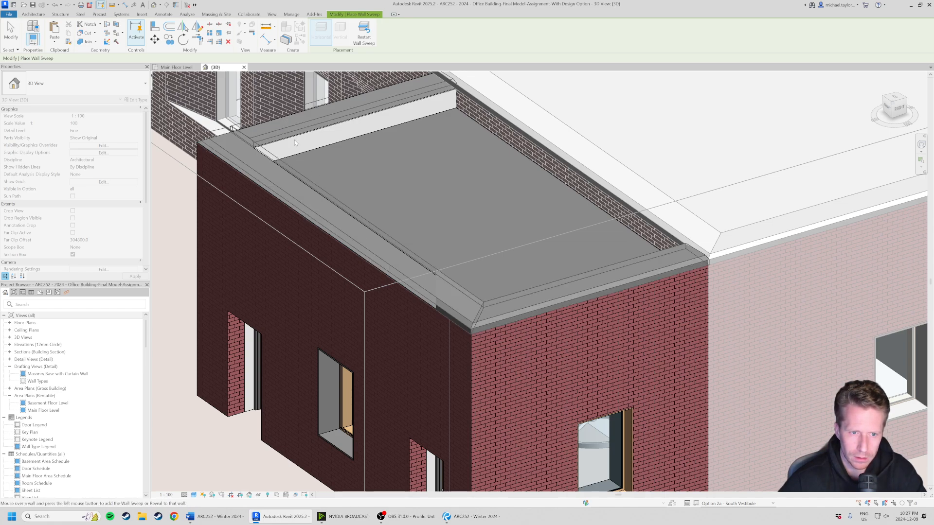
left_click(277, 145)
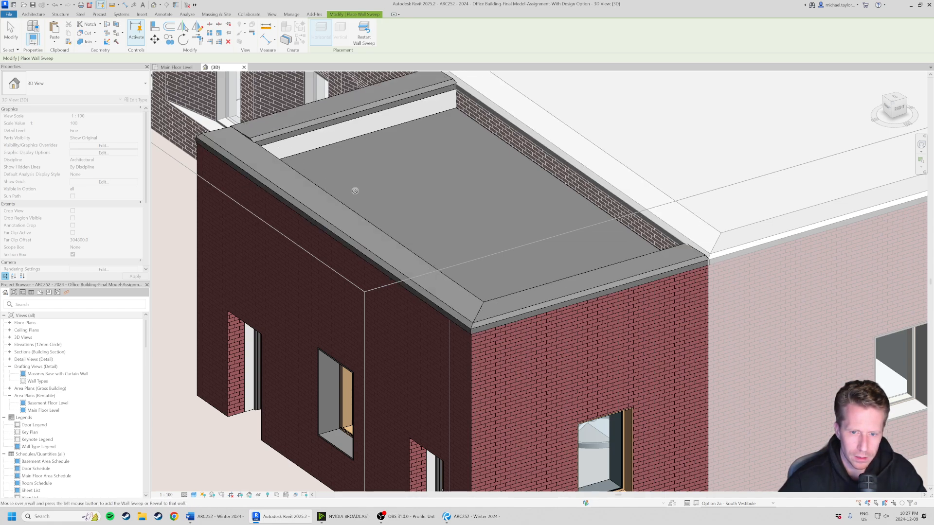
Try to complete the cornice sweep on the vestibule's far end wall and front wall, and end its placement
scroll(471, 223, "down", 2)
middle_click_drag(296, 264, 528, 275, "shift")
scroll(401, 264, "up", 2)
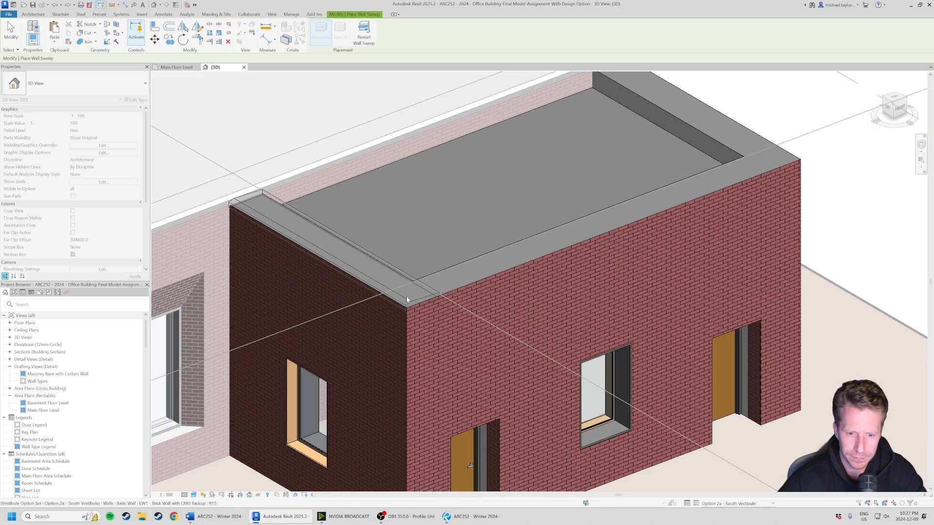
left_click(407, 297)
left_click(488, 281)
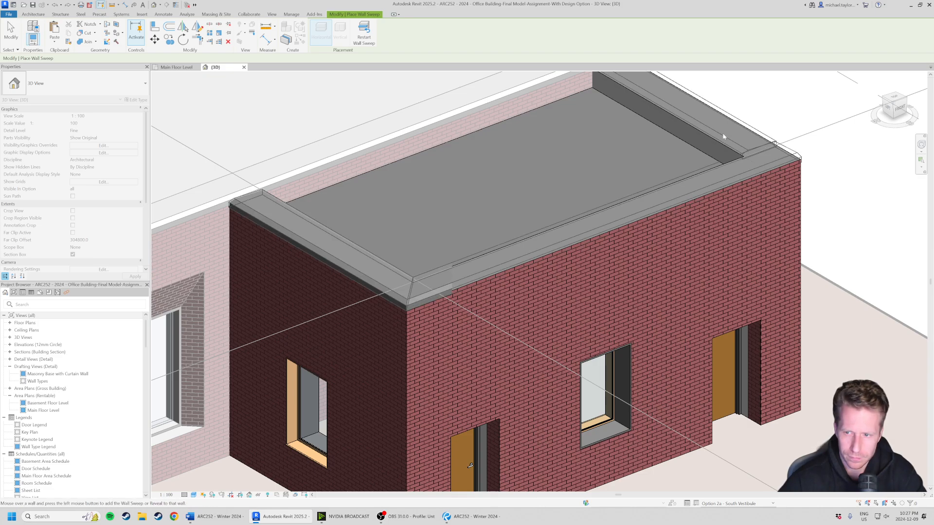
middle_click_drag(726, 198, 459, 219, "shift")
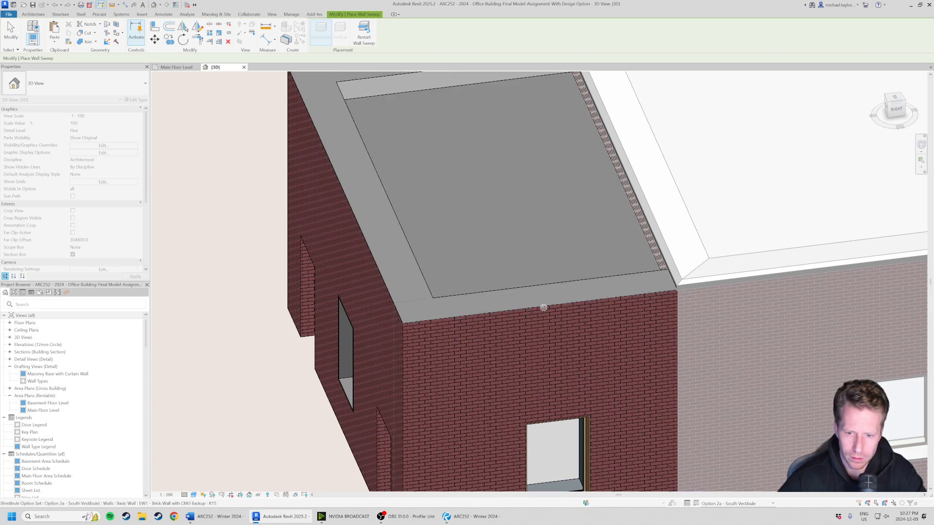
scroll(543, 309, "down", 3)
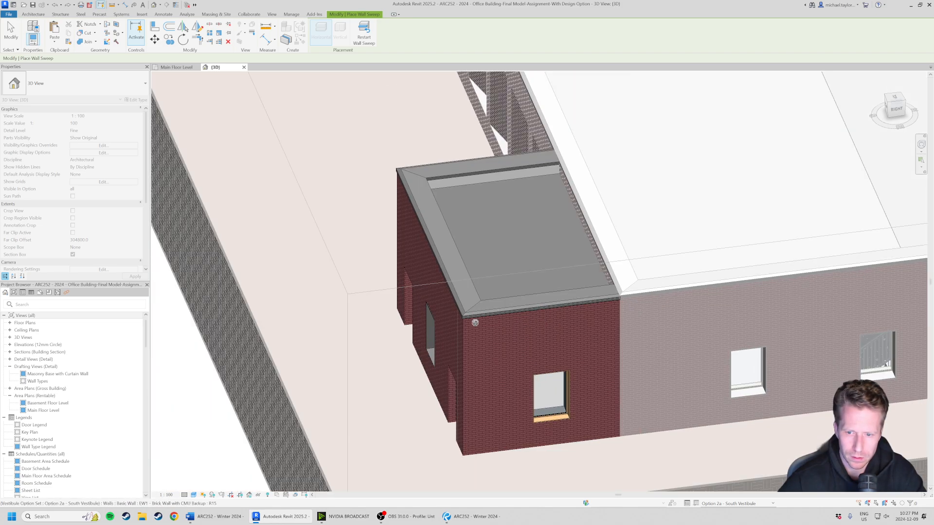
left_click(11, 32)
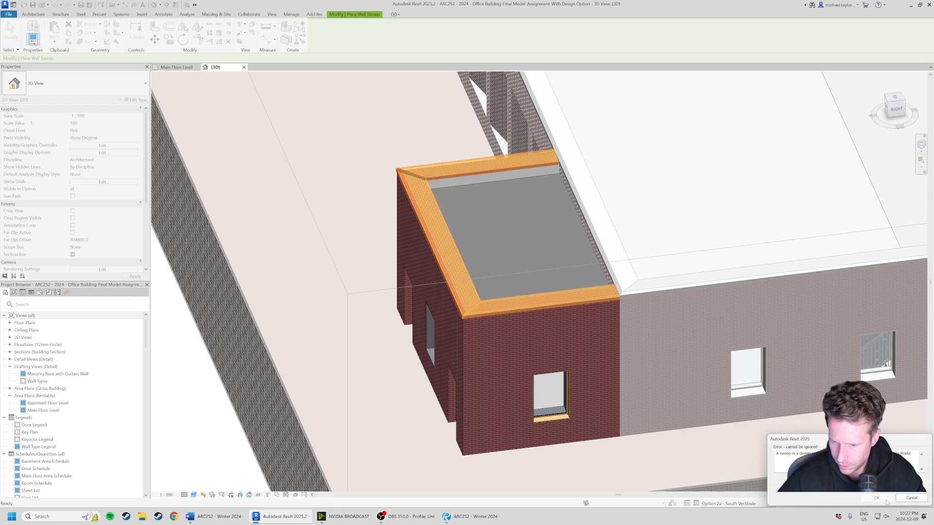
left_click(903, 499)
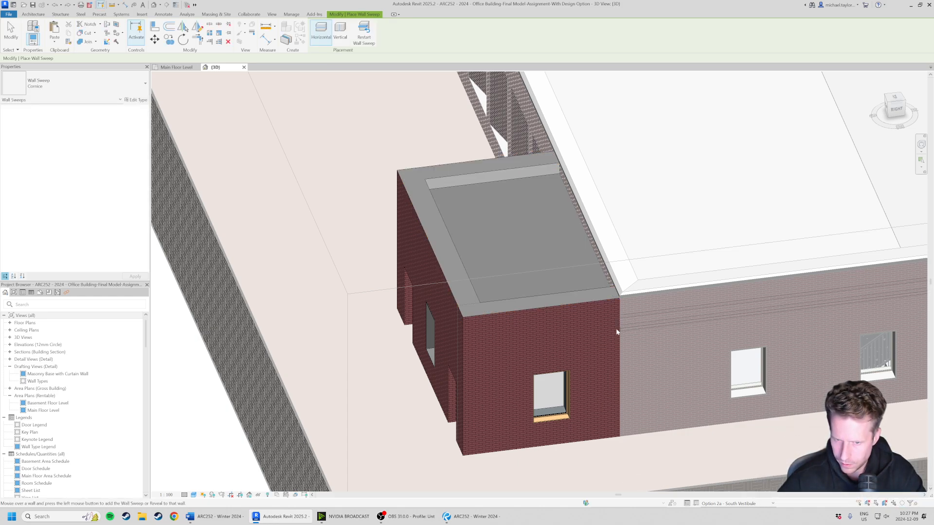
Keep Option 2a - South Vestibule as the active option and begin another wall sweep for its parapet
middle_click_drag(401, 343, 507, 301, "shift")
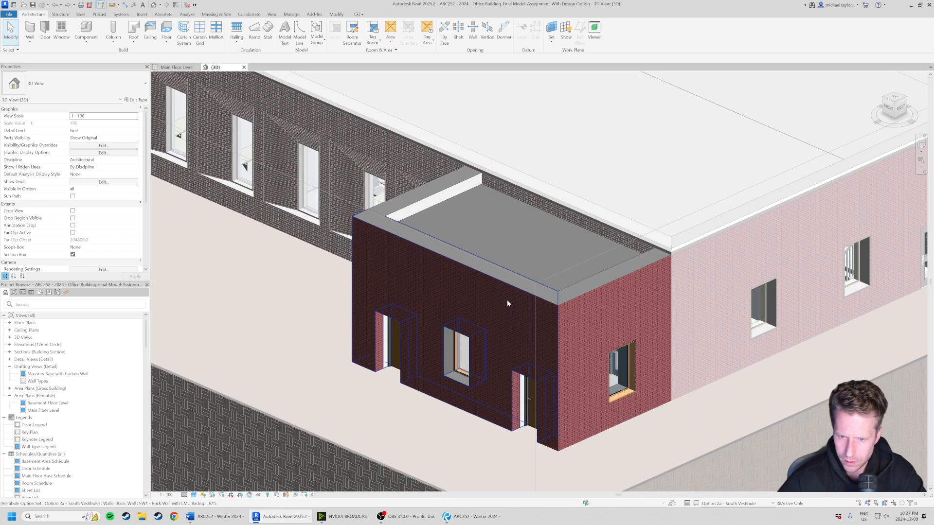
scroll(538, 309, "up", 1)
left_click(737, 504)
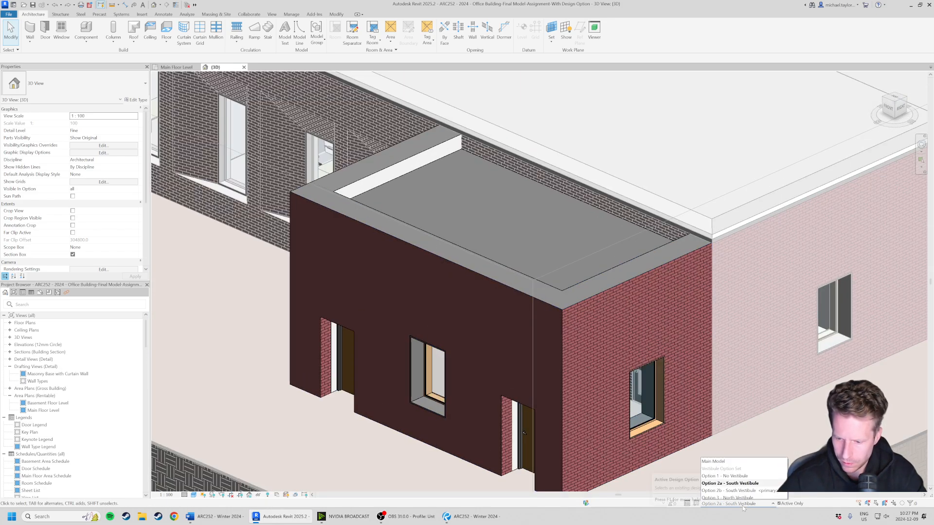
left_click(741, 481)
scroll(483, 249, "down", 1)
middle_click_drag(482, 250, 489, 282, "shift")
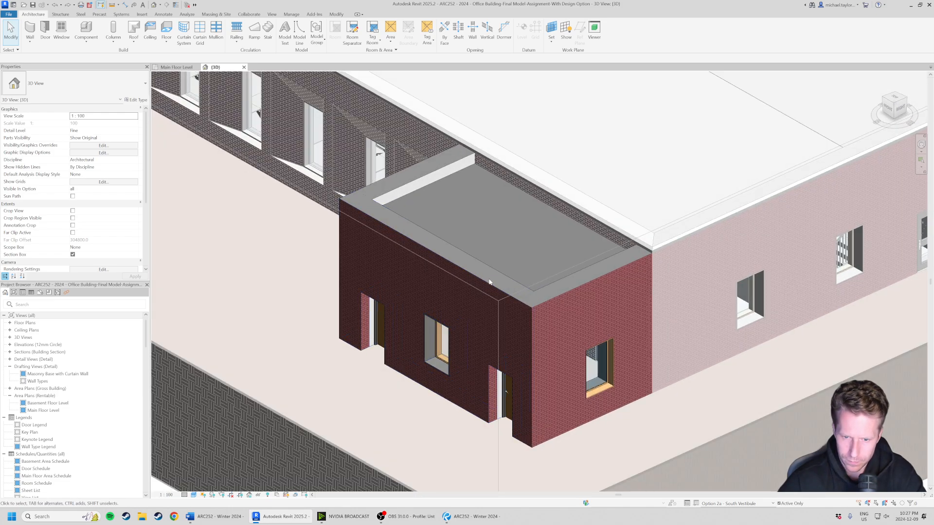
left_click(29, 42)
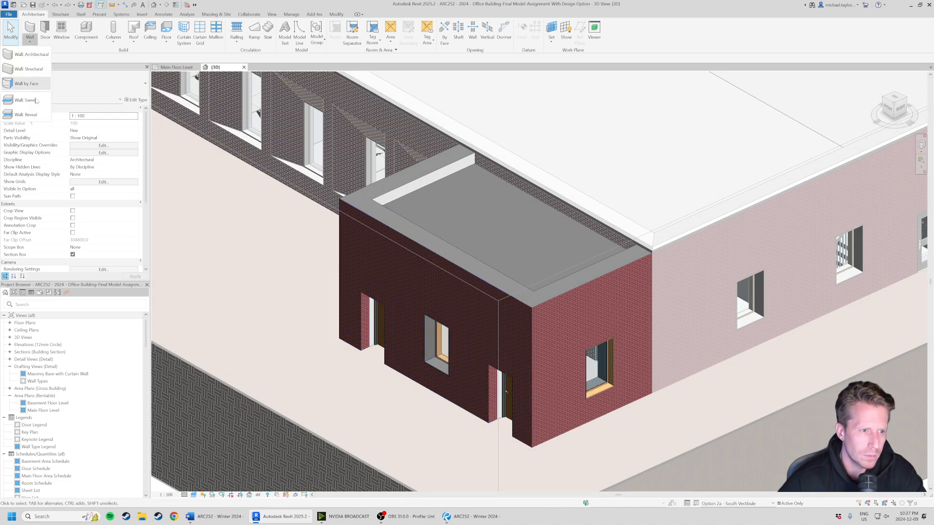
left_click(26, 119)
left_click(589, 280)
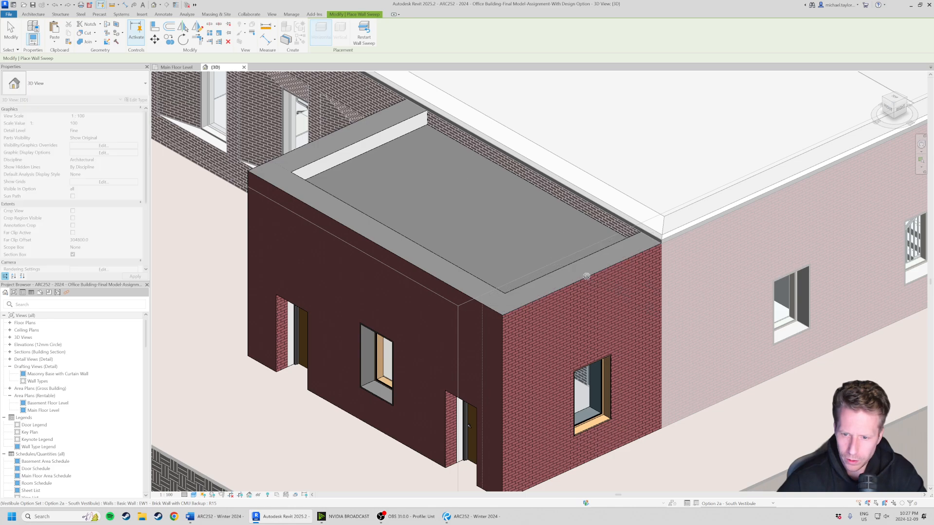
key("Escape")
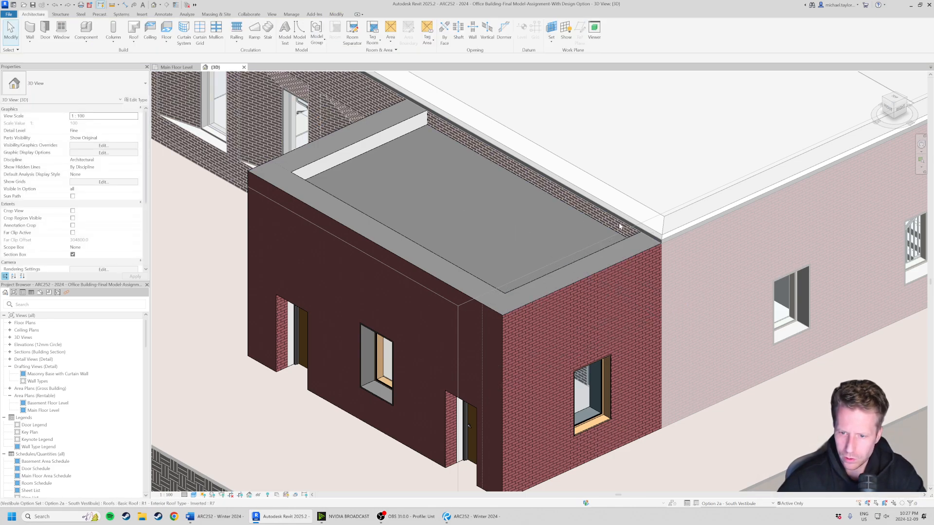
Place a Cornice wall sweep along the top of the three outer vestibule walls in Option 2a - South Vestibule
left_click(31, 43)
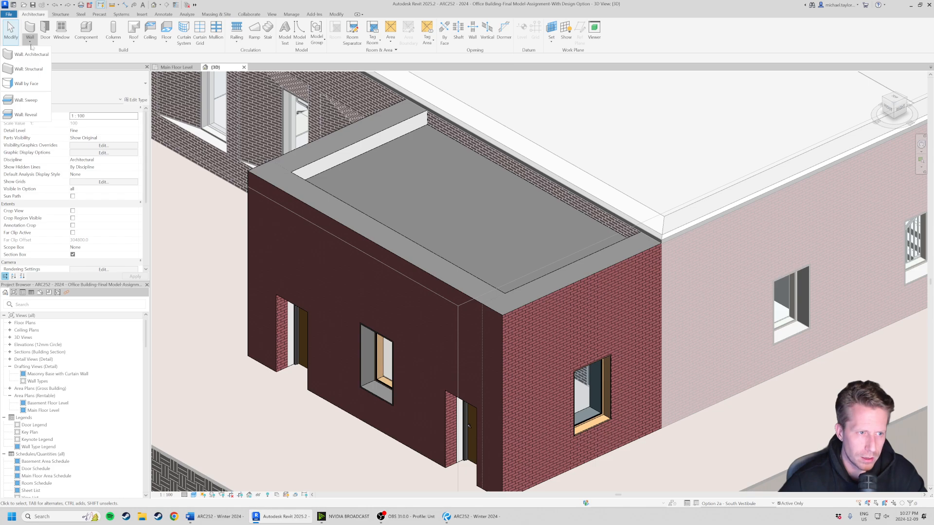
left_click(26, 100)
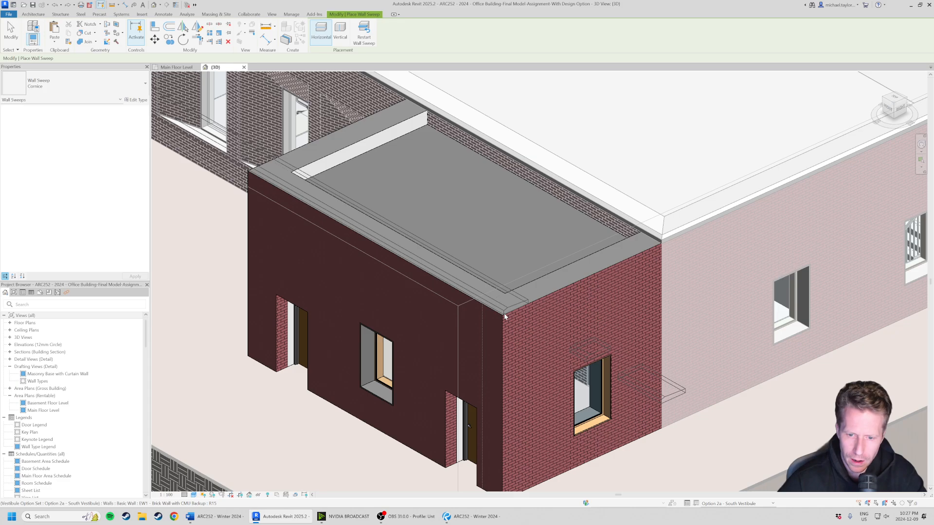
scroll(504, 317, "down", 3)
middle_click_drag(504, 313, 442, 313, "shift")
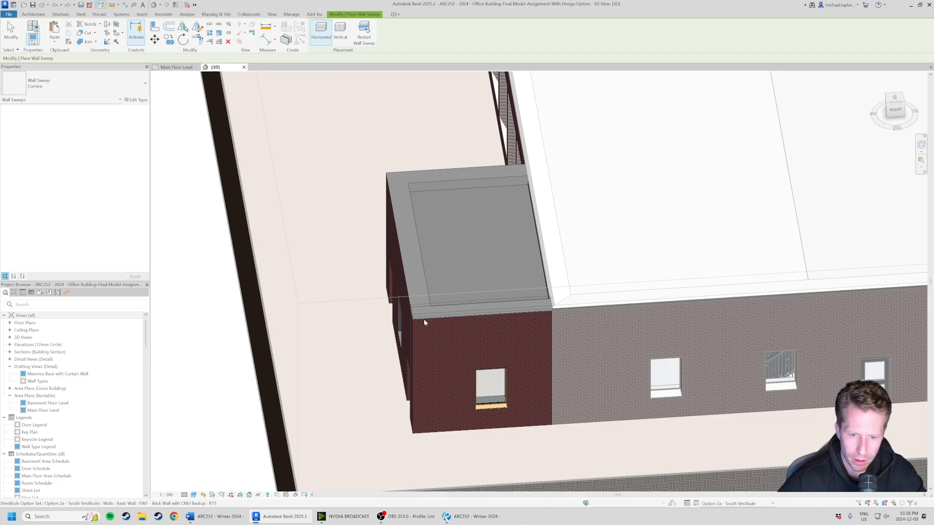
left_click(425, 320)
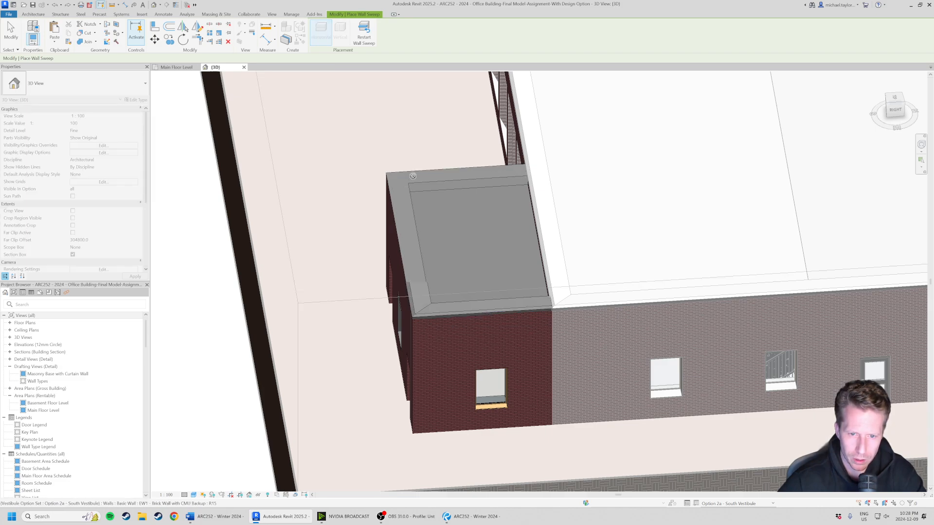
middle_click_drag(413, 176, 484, 309, "shift")
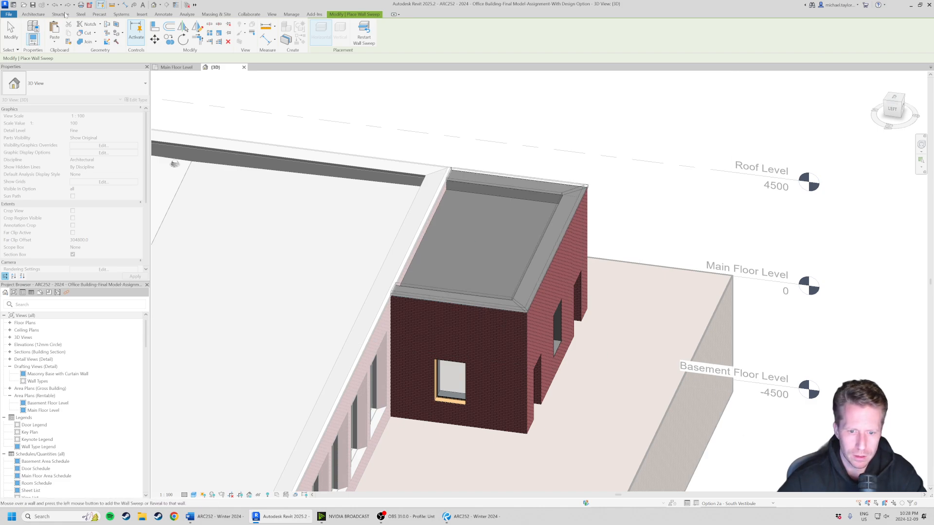
left_click(13, 31)
middle_click_drag(609, 248, 375, 290, "shift")
left_click(439, 285)
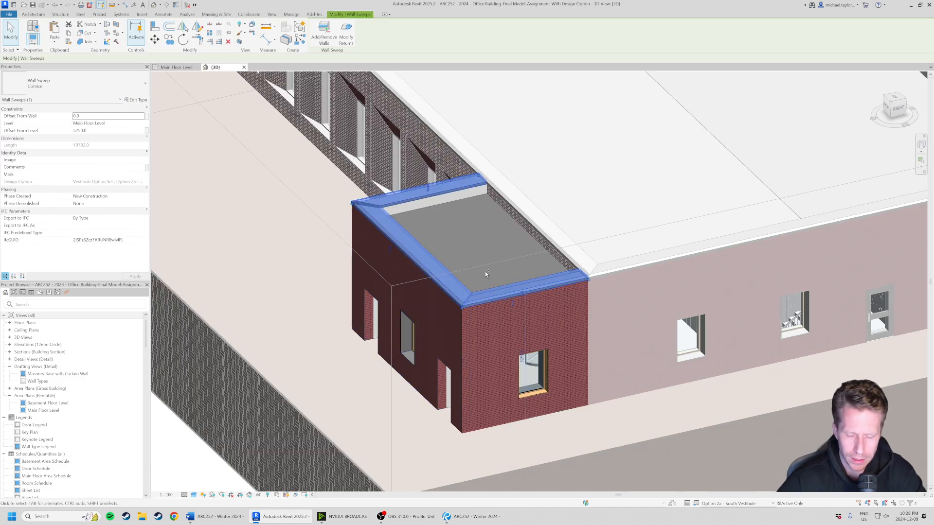
key("Escape")
Make Option 2b - South Vestibule the active design option and dismiss the resulting notice
left_click(737, 503)
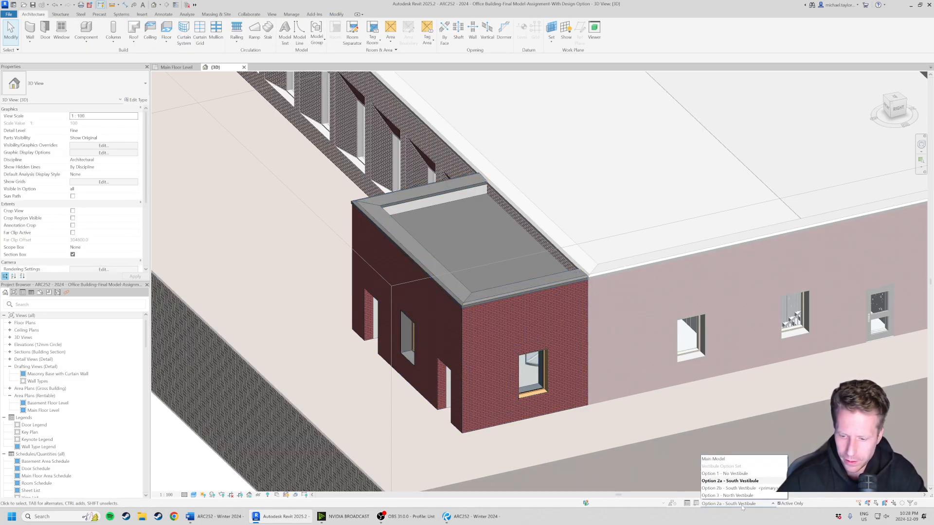
left_click(735, 489)
middle_click_drag(331, 310, 404, 269, "shift")
left_click(336, 14)
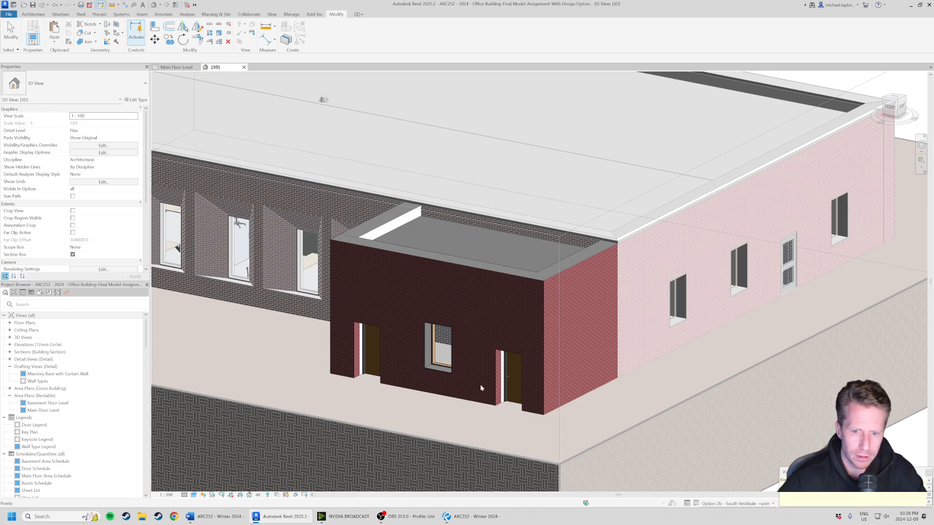
left_click(928, 473)
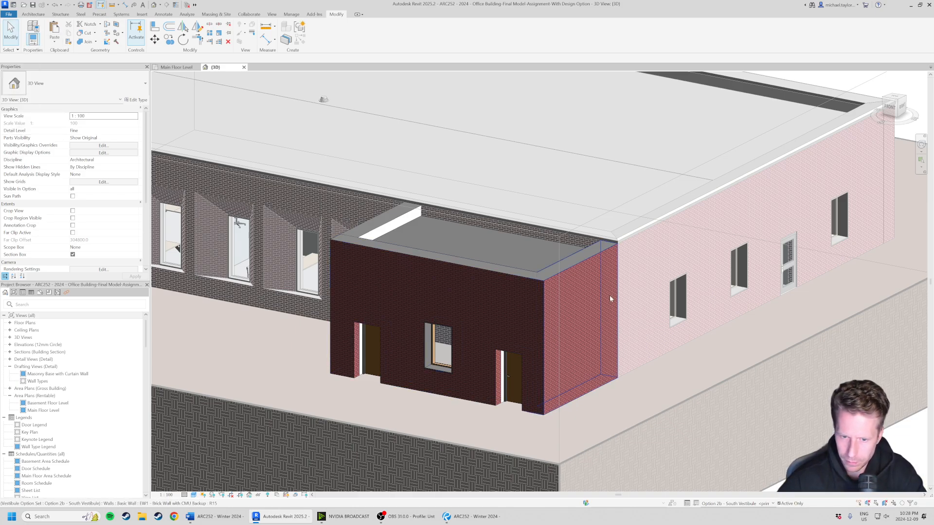
Place a Cornice wall sweep around the outer vestibule walls near their top edge in Option 2b
middle_click_drag(610, 297, 550, 368, "shift")
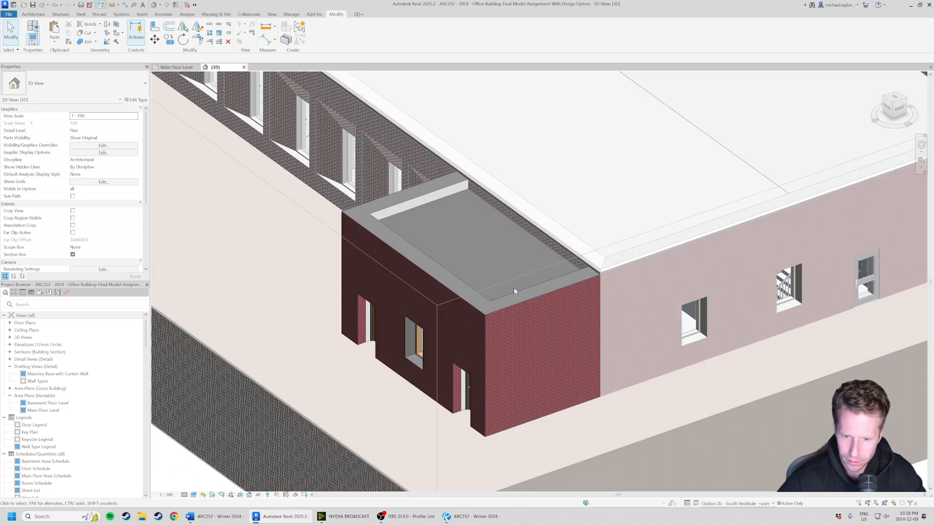
scroll(506, 297, "up", 3)
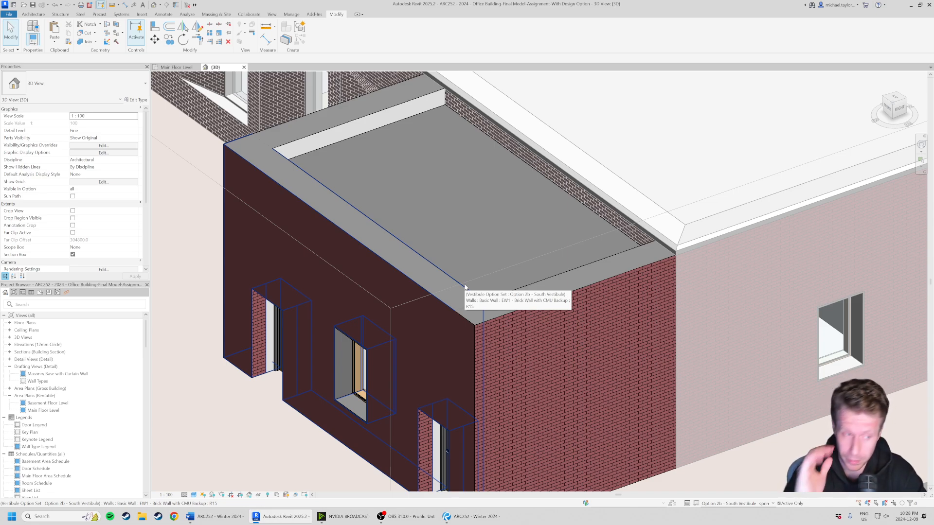
left_click(26, 15)
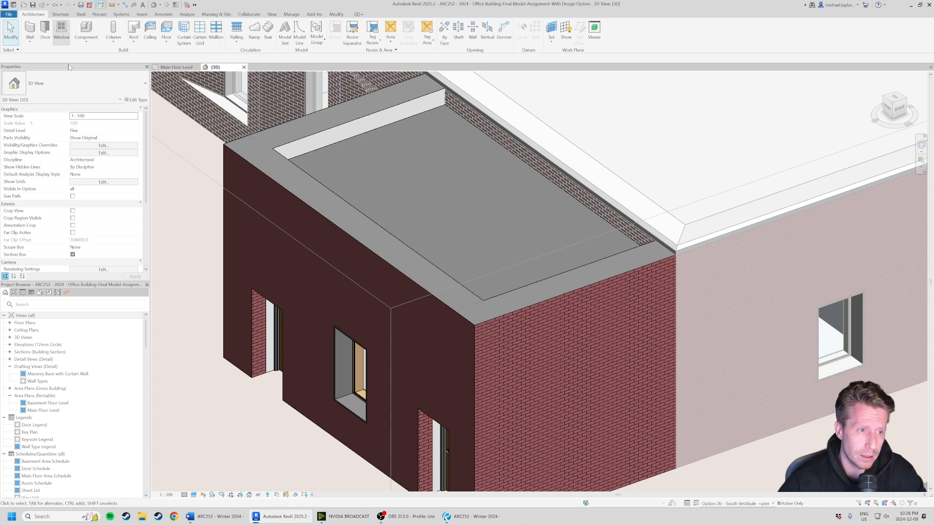
left_click(29, 40)
left_click(31, 100)
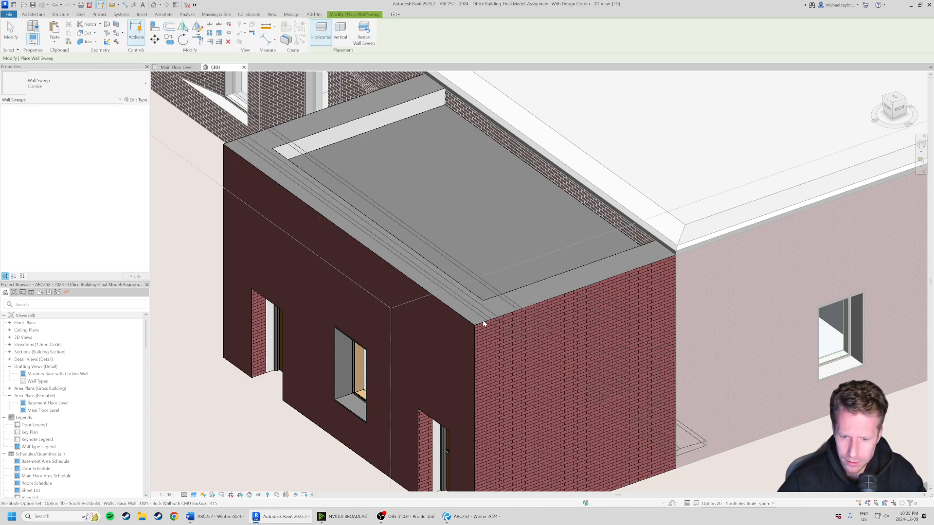
left_click(573, 296)
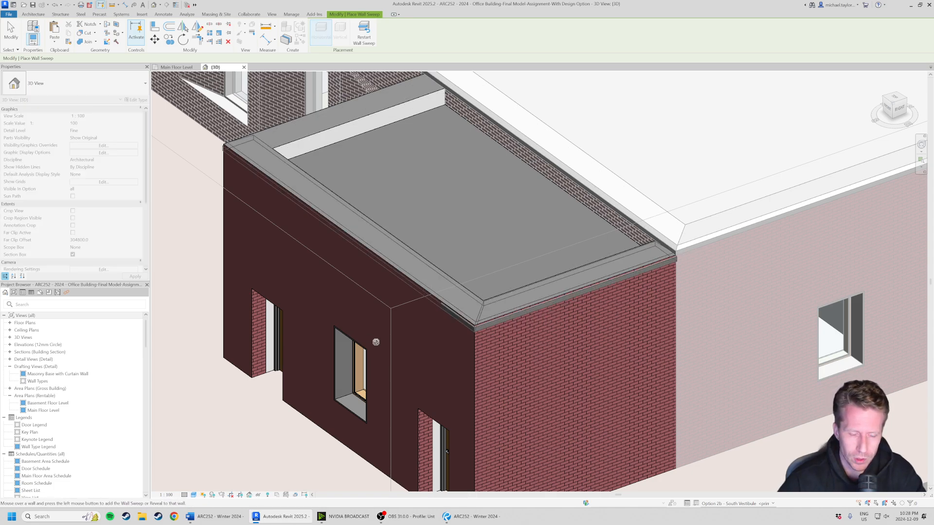
middle_click_drag(371, 340, 530, 272, "shift")
scroll(342, 285, "down", 3)
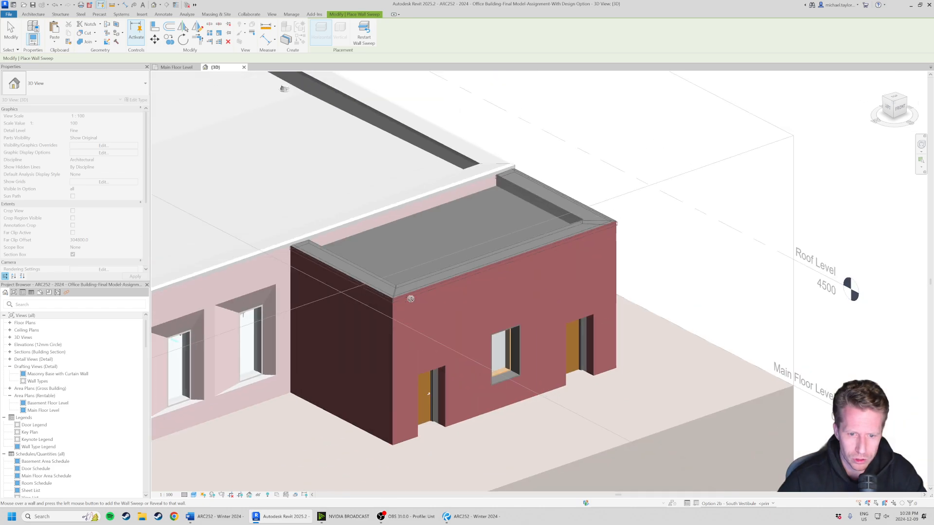
left_click(11, 30)
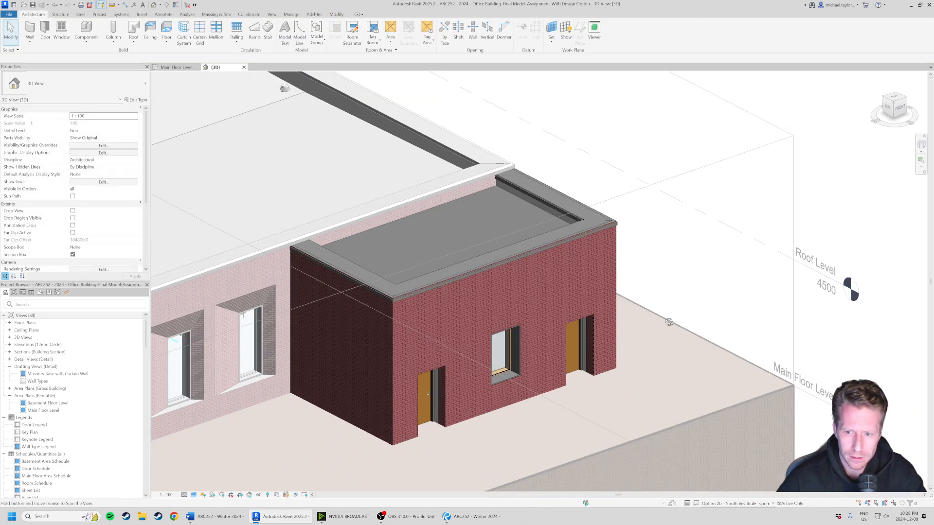
Move the Option 2b cornice sweep up onto the wall tops, at an offset from level of 5250
middle_click_drag(627, 297, 495, 302, "shift")
left_click(495, 302)
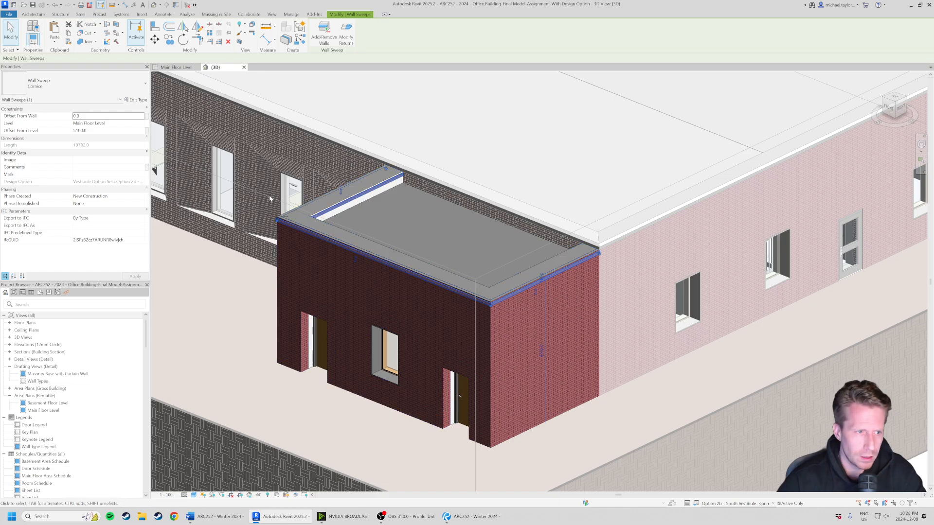
scroll(545, 278, "up", 5)
left_click(535, 271)
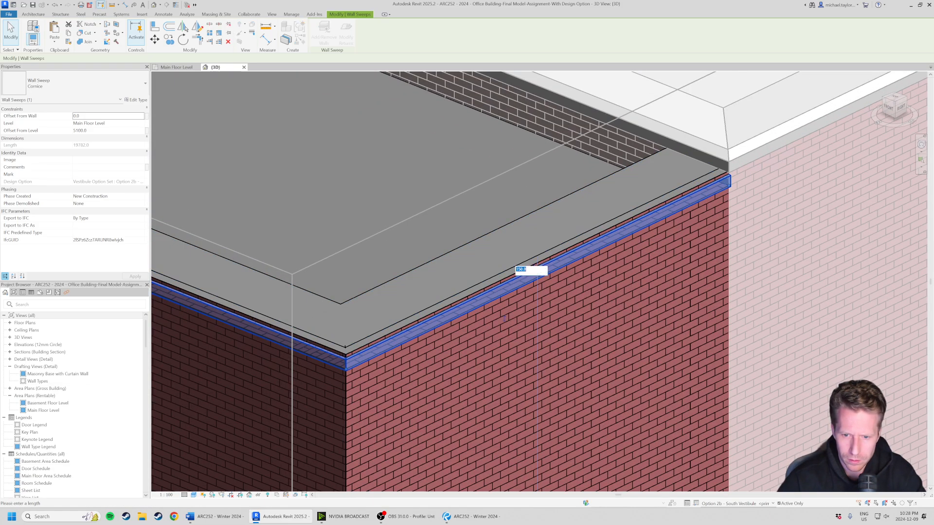
key("Return")
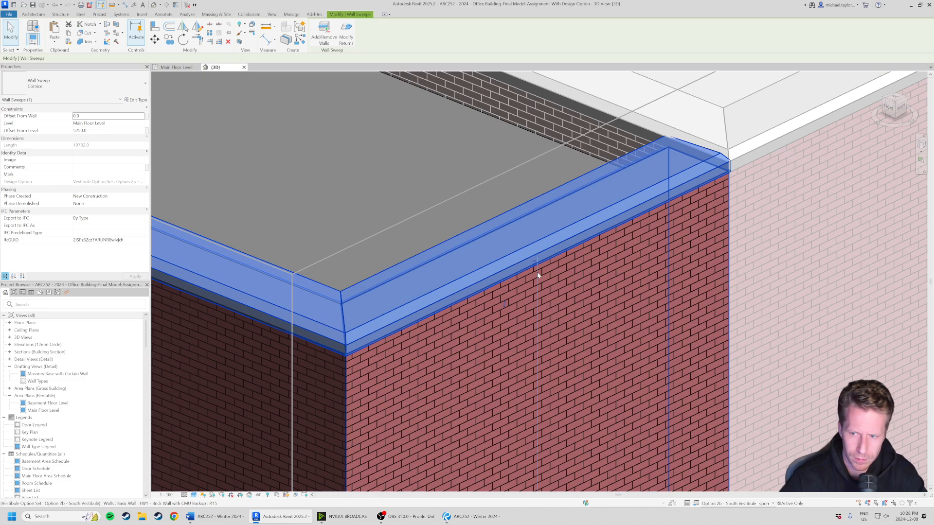
key("Escape")
Switch the active design option back to Main Model
scroll(623, 226, "down", 6)
middle_click_drag(617, 296, 327, 214, "shift")
scroll(327, 212, "down", 1)
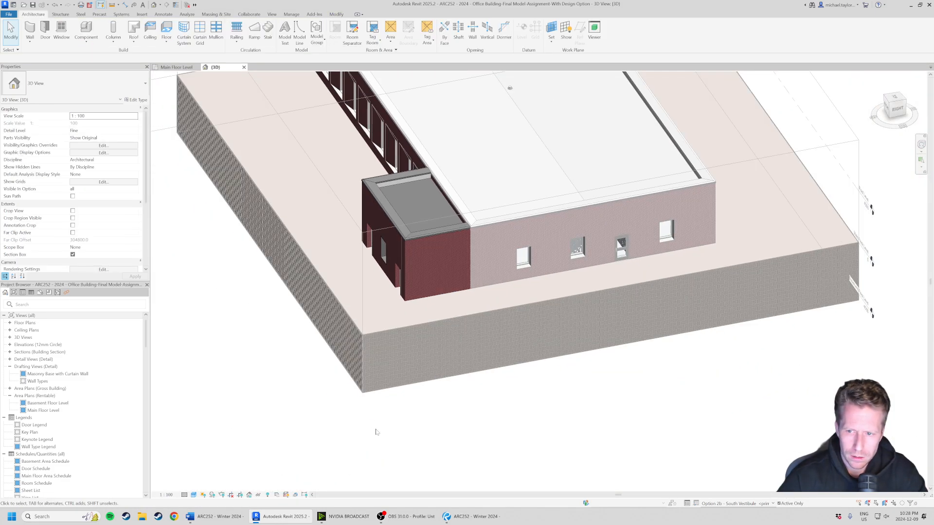
middle_click_drag(358, 382, 392, 360, "shift")
scroll(367, 190, "up", 2)
left_click(728, 505)
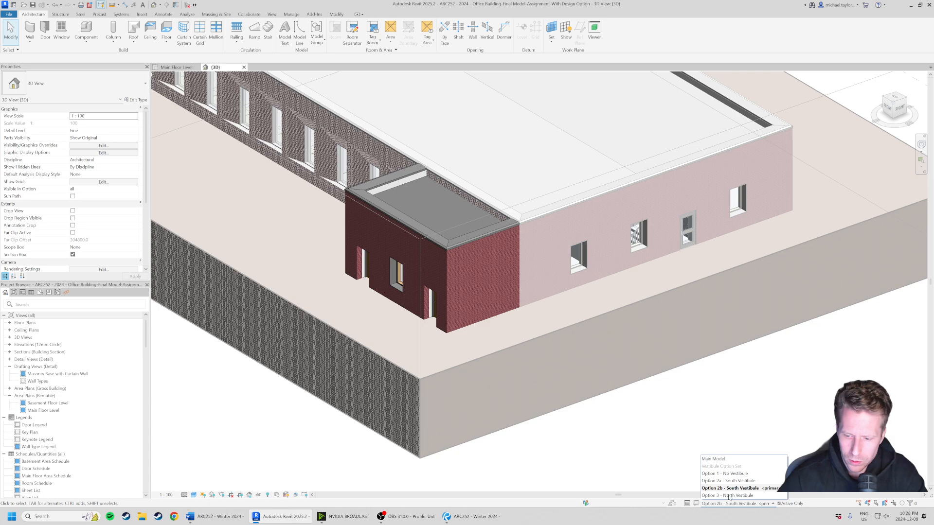
left_click(716, 460)
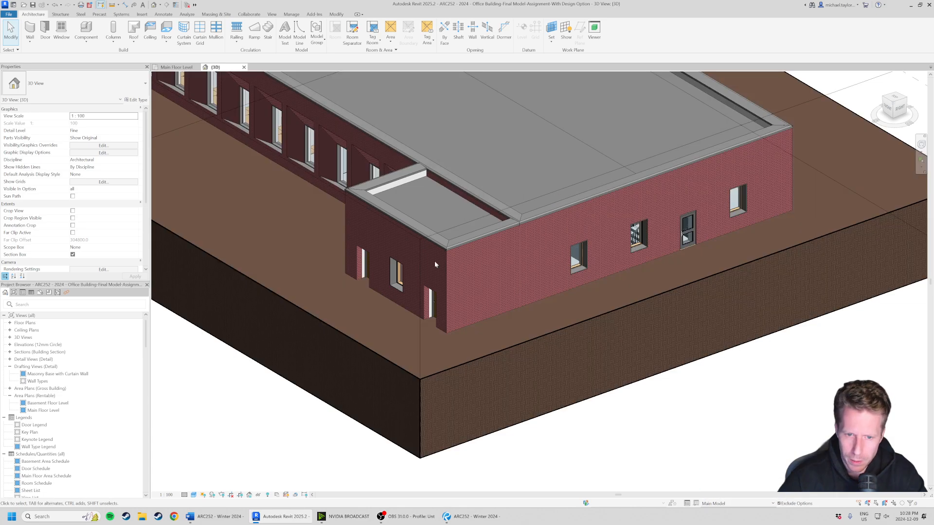
Open the Main Floor Level floor plan and bring up its Visibility/Graphic Overrides
left_click(176, 67)
scroll(535, 289, "down", 4)
scroll(535, 285, "down", 1)
middle_click_drag(343, 227, 542, 272)
middle_click_drag(435, 283, 387, 290)
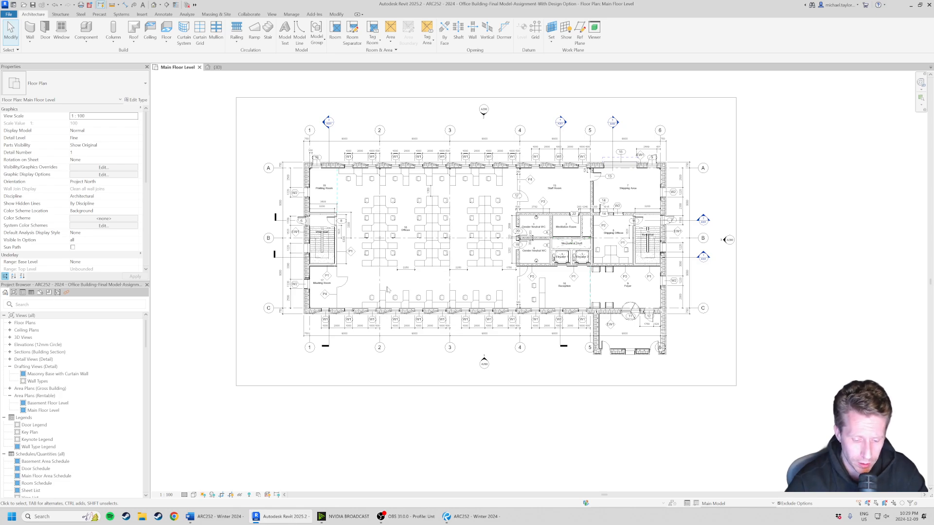
key("v")
key("v")
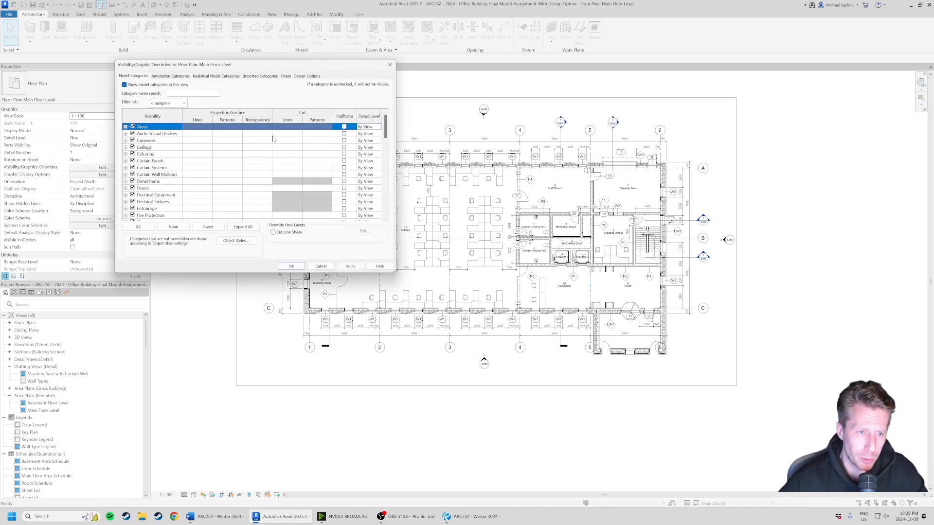
Override the Walls cut pattern with a solid fill foreground in grey RGB 128-128-128 and apply it to the plan
left_click(143, 188)
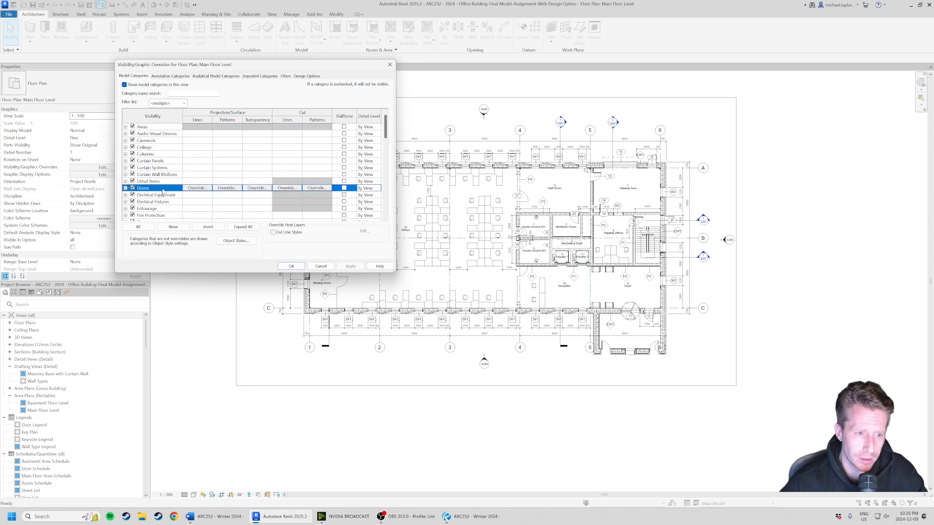
scroll(163, 189, "down", 1)
key("w")
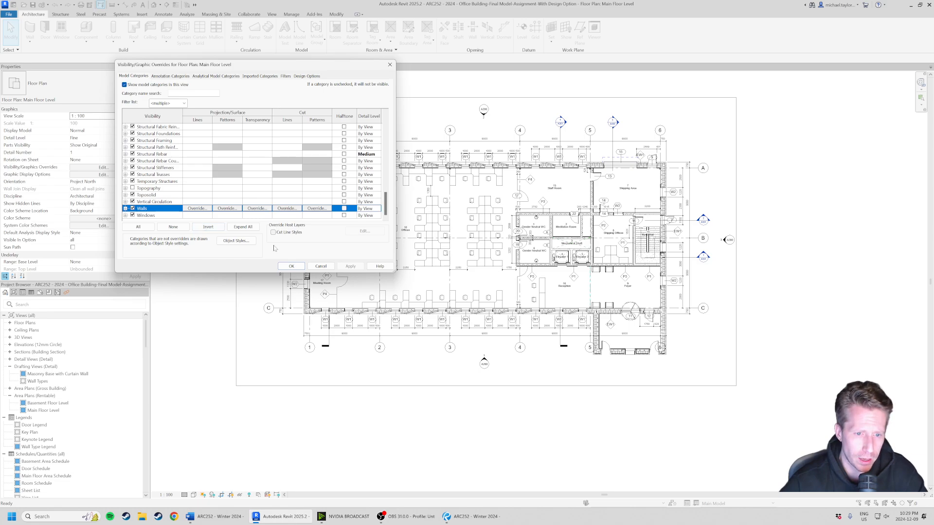
left_click(317, 208)
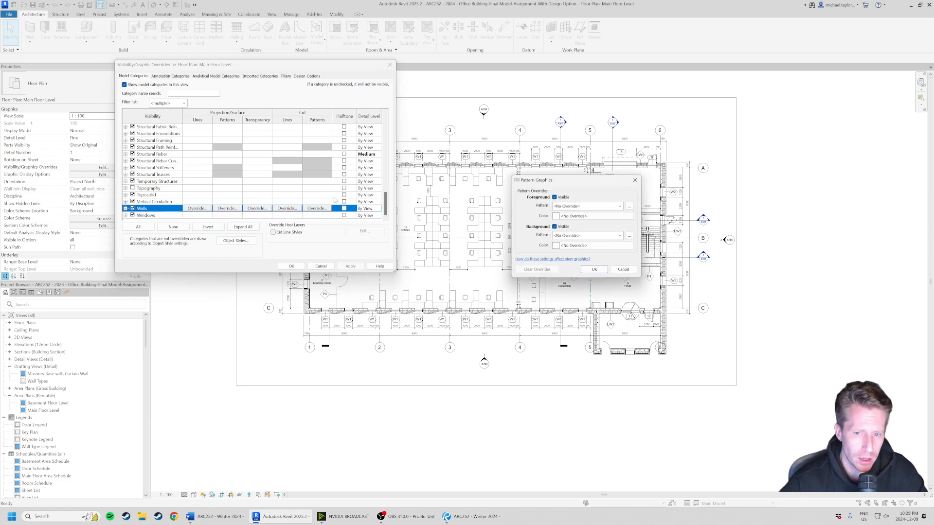
left_click(612, 208)
left_click(576, 222)
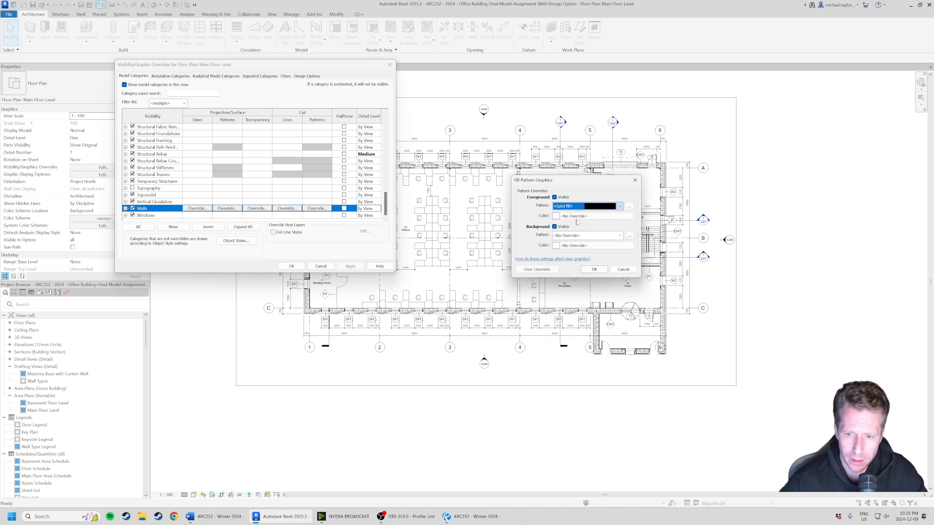
left_click(576, 217)
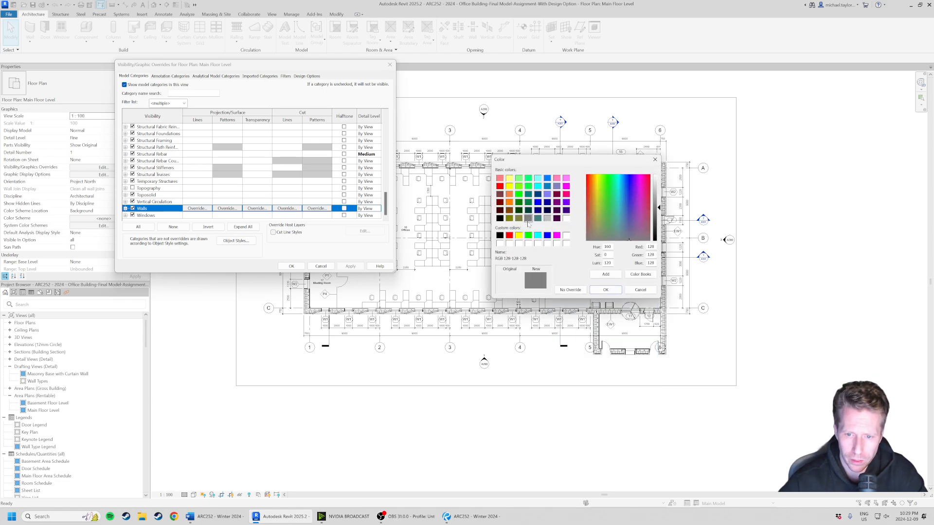
left_click(606, 290)
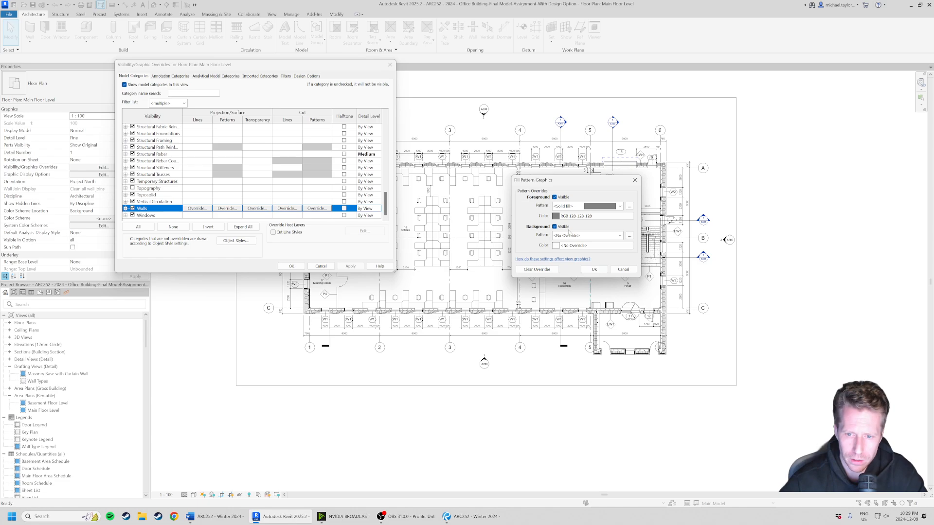
left_click(594, 270)
left_click(291, 266)
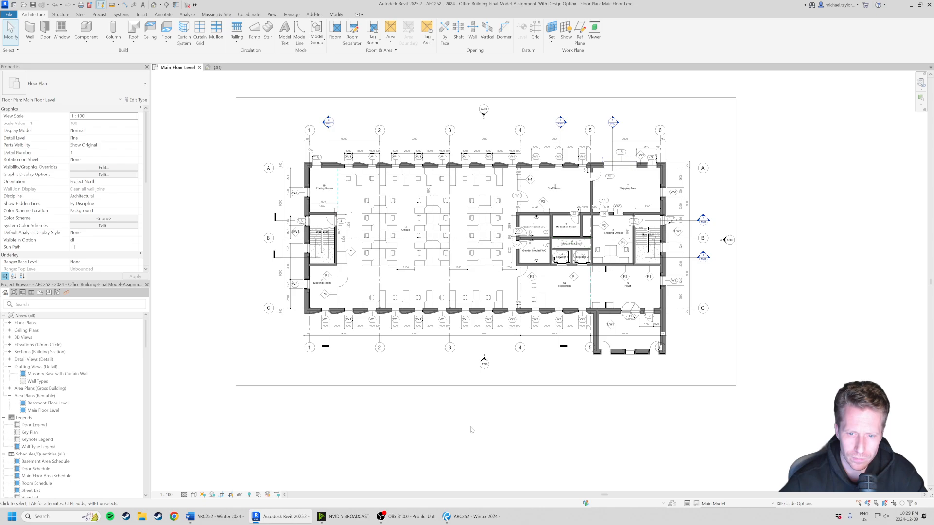
scroll(302, 236, "up", 3)
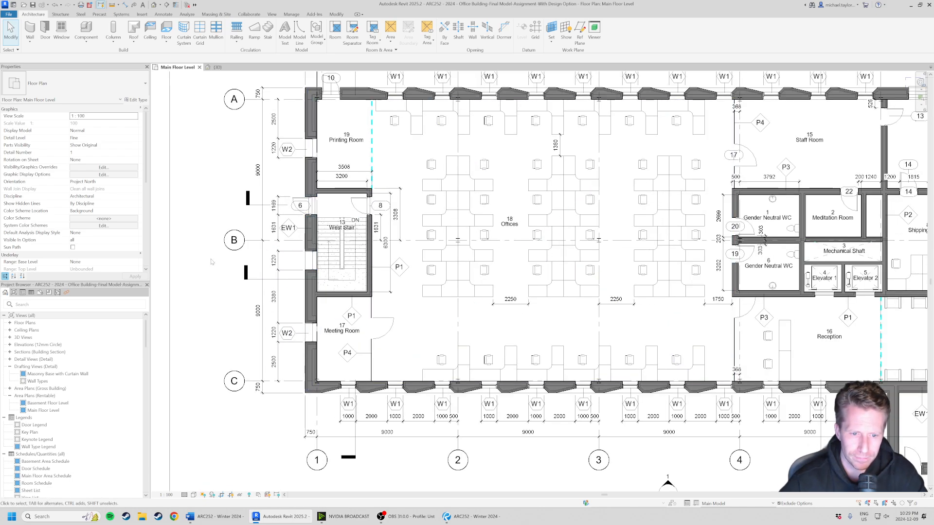
scroll(211, 262, "down", 3)
scroll(701, 352, "up", 5)
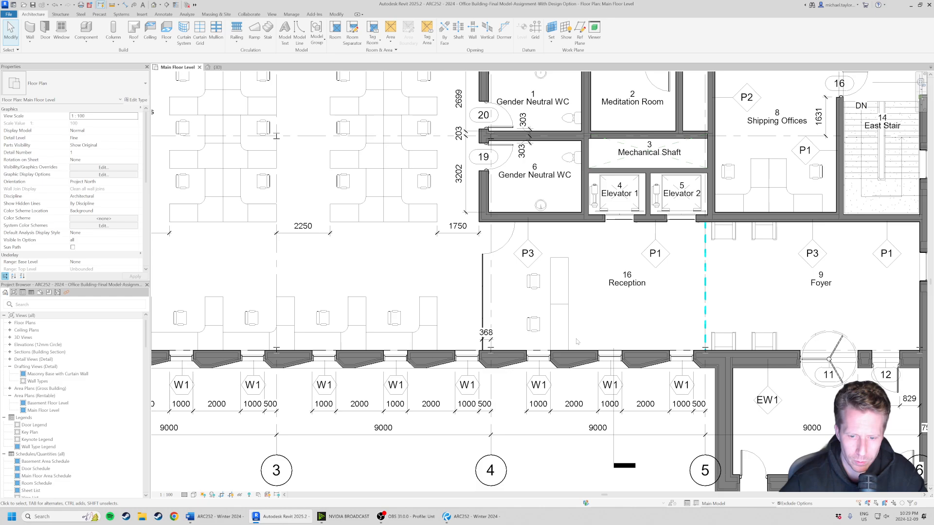
Examine the grey wall cut fill up close and across the whole main floor plan
scroll(665, 347, "down", 2)
scroll(749, 372, "down", 3)
scroll(311, 376, "up", 7)
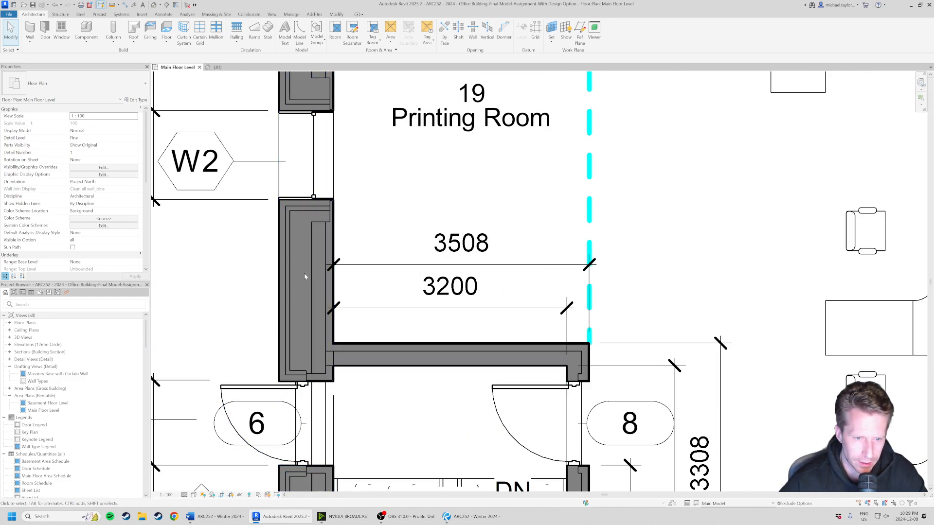
scroll(327, 218, "down", 2)
scroll(326, 217, "down", 4)
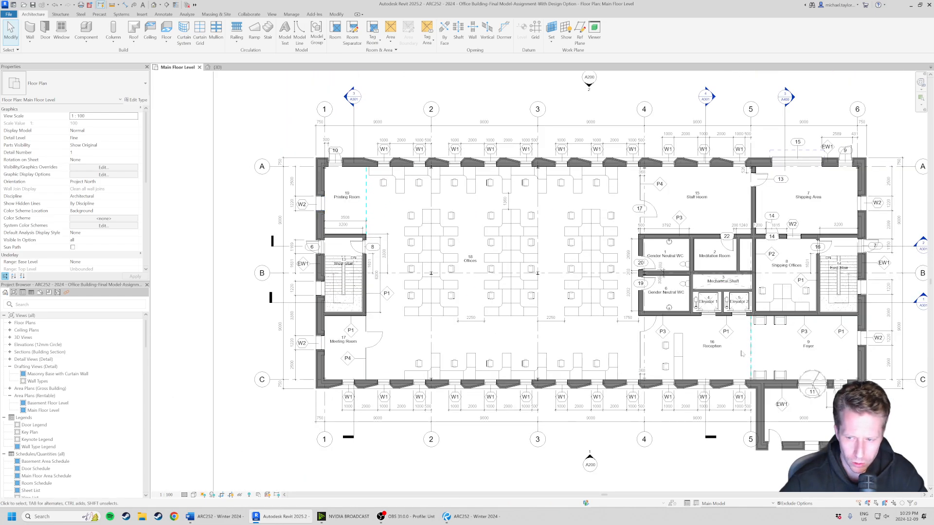
scroll(595, 323, "up", 5)
scroll(595, 323, "down", 5)
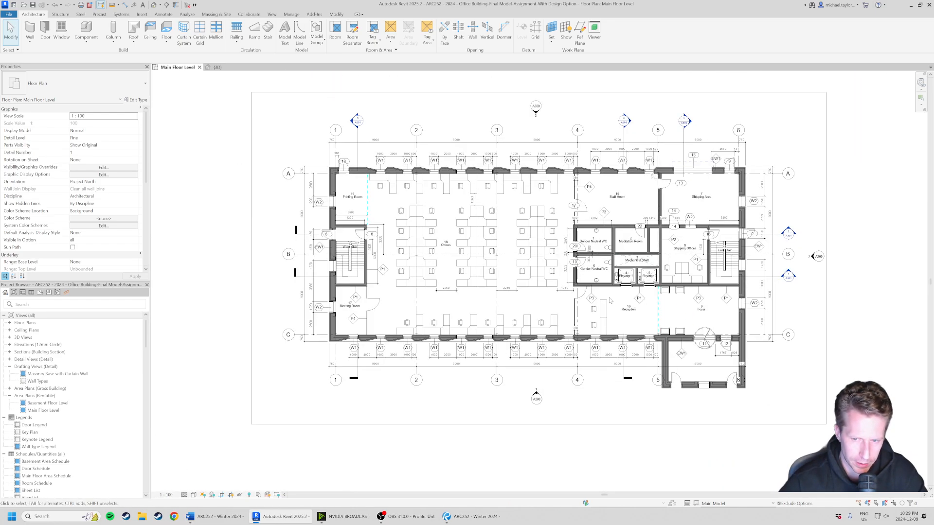
Change the Walls solid fill cut pattern colour to black in the plan's Visibility/Graphic Overrides and apply it
key("v")
key("v")
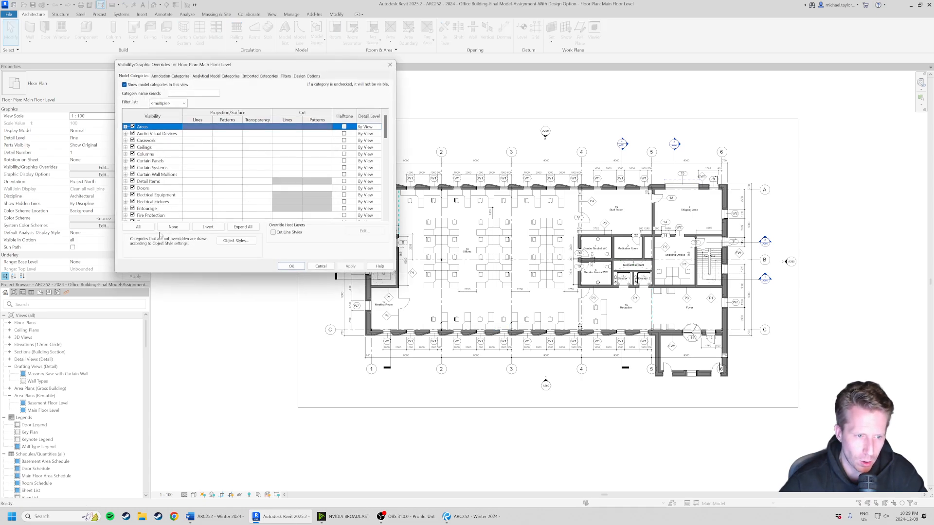
left_click(155, 196)
key("w")
left_click(313, 209)
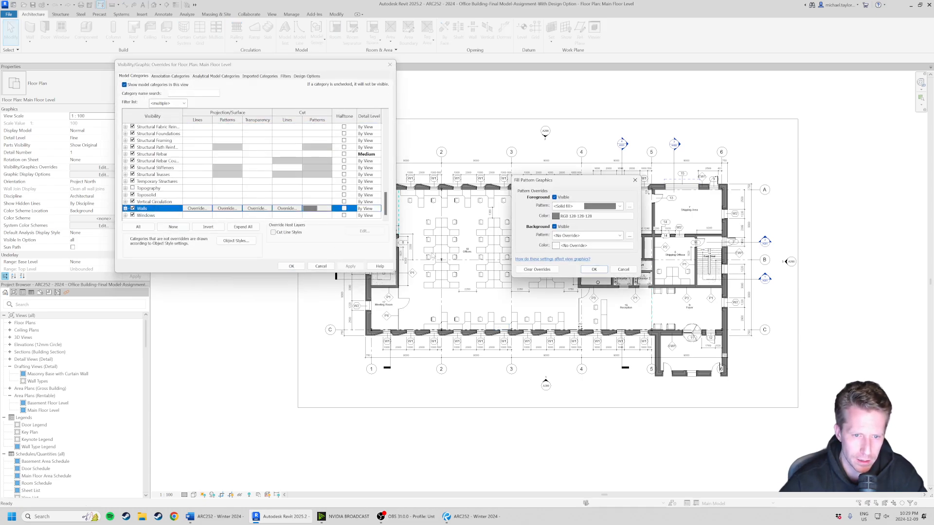
left_click(579, 218)
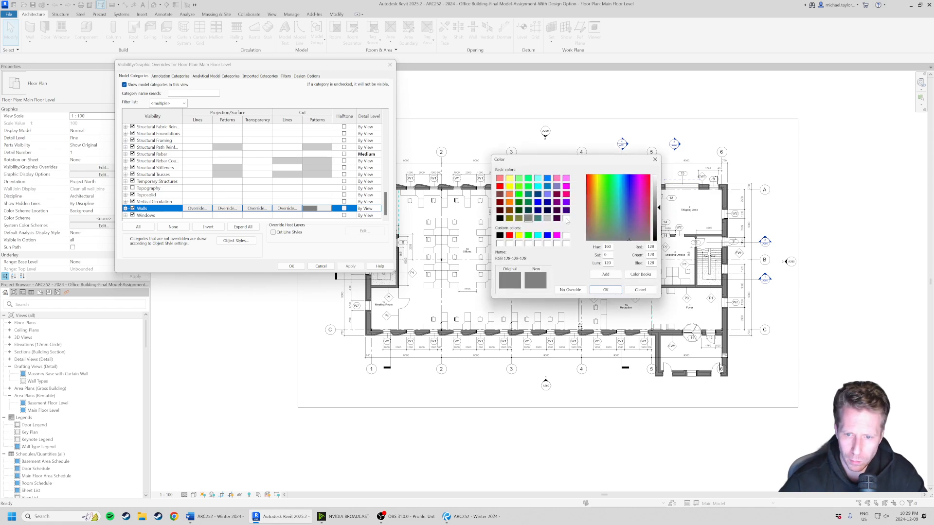
left_click(499, 218)
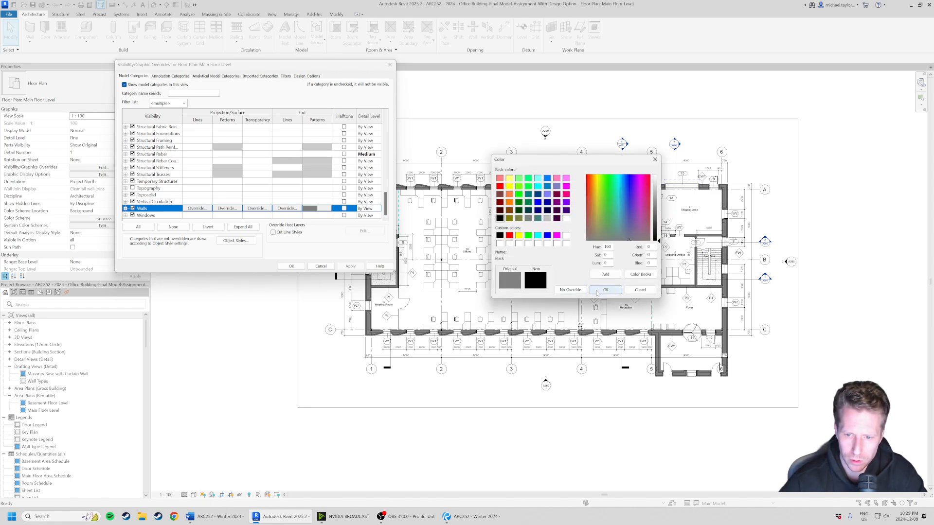
left_click(592, 291)
left_click(591, 271)
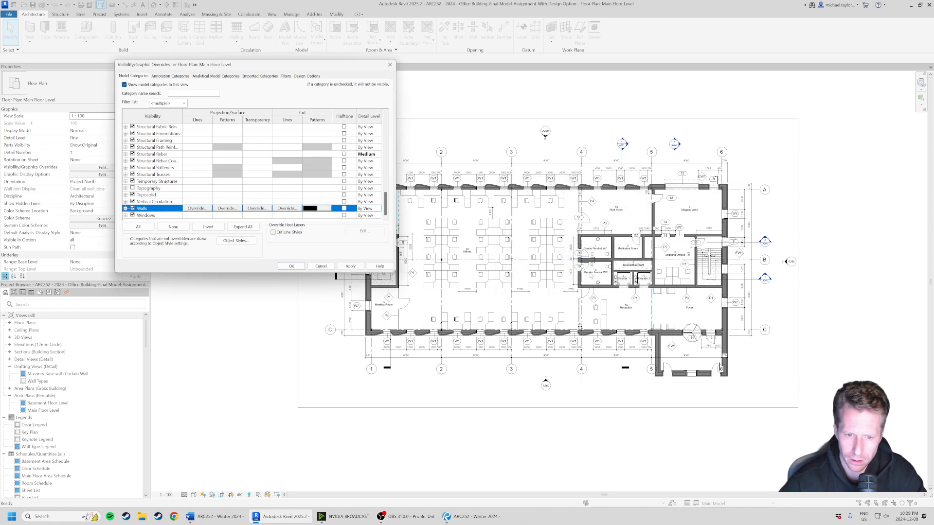
left_click(291, 266)
Set the Furniture and Furniture Systems categories to halftone in the main floor plan and apply the overrides
scroll(692, 281, "up", 2)
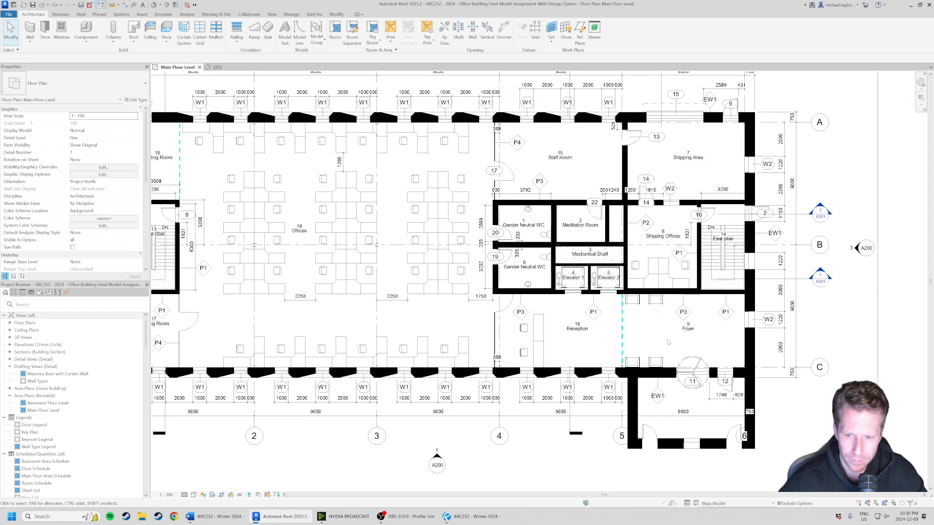
middle_click_drag(303, 311, 539, 317)
scroll(214, 302, "down", 2)
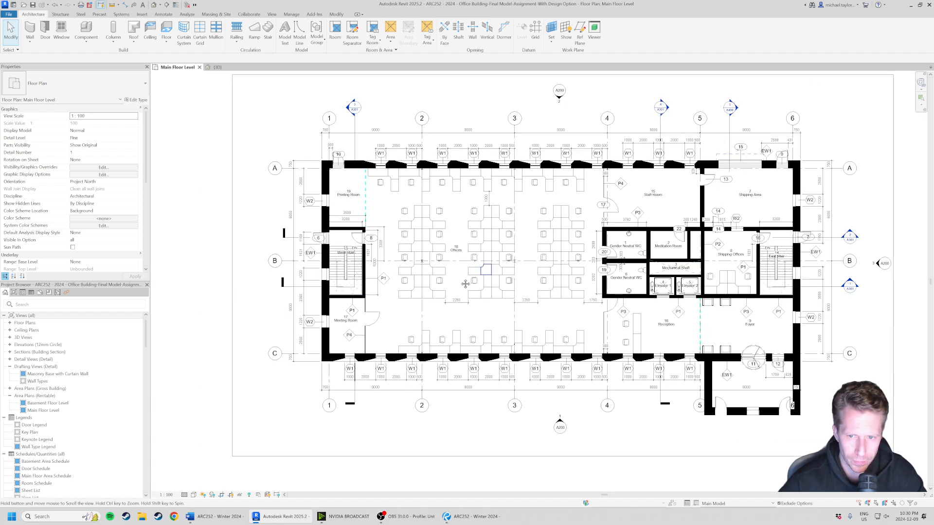
middle_click_drag(488, 271, 400, 290)
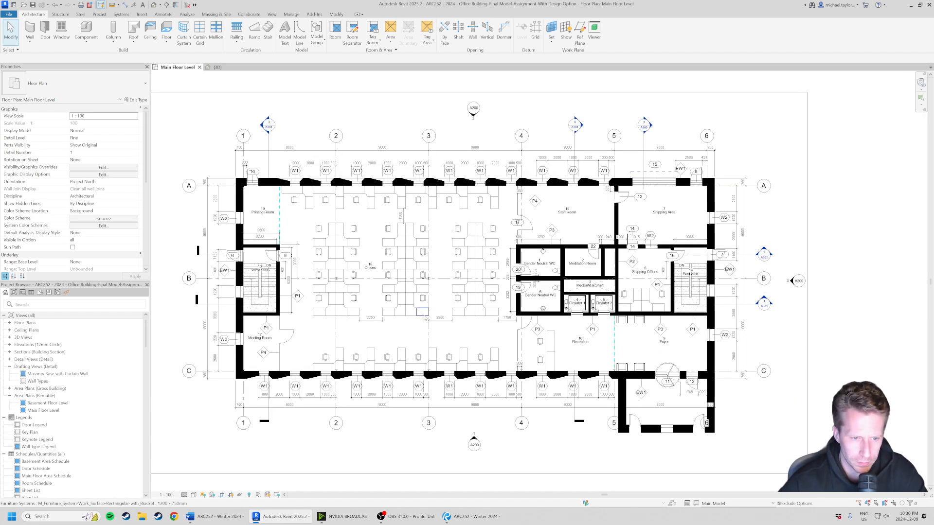
scroll(340, 307, "up", 2)
key("v")
key("v")
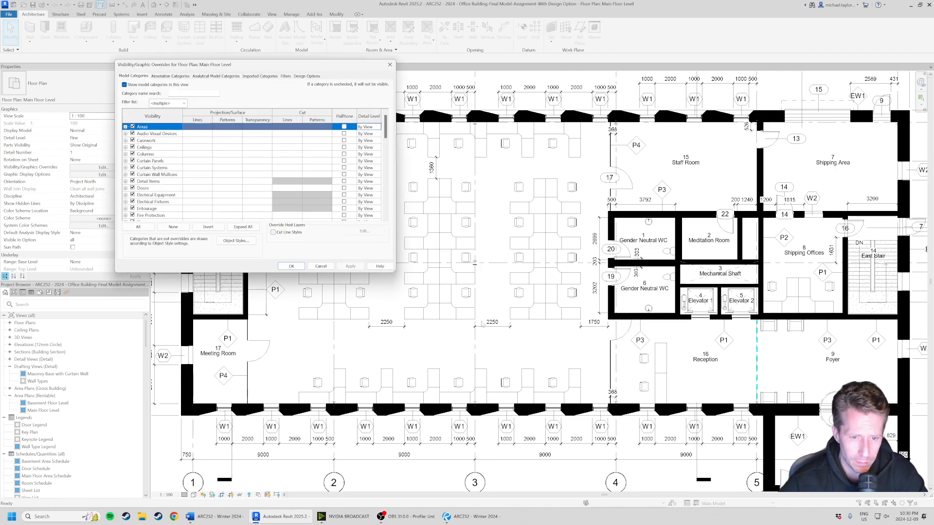
left_click(161, 200)
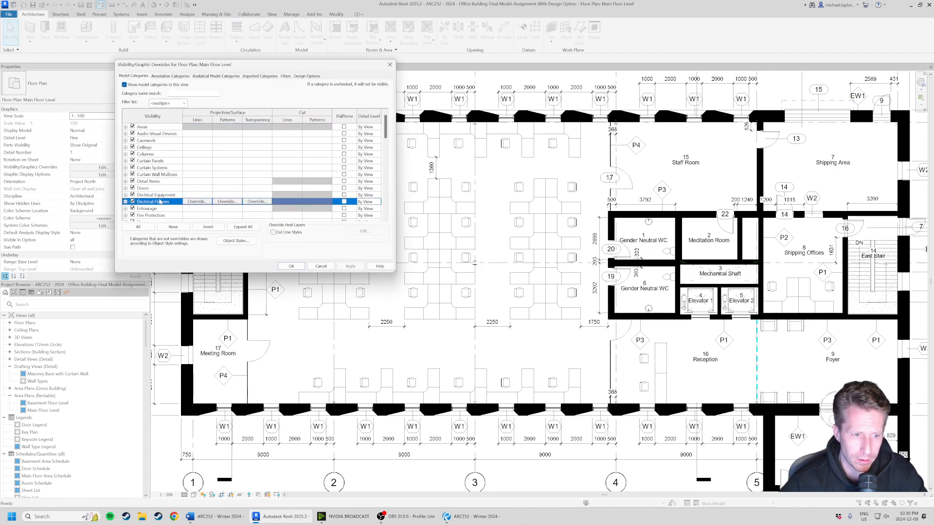
key("f")
scroll(161, 200, "down", 2)
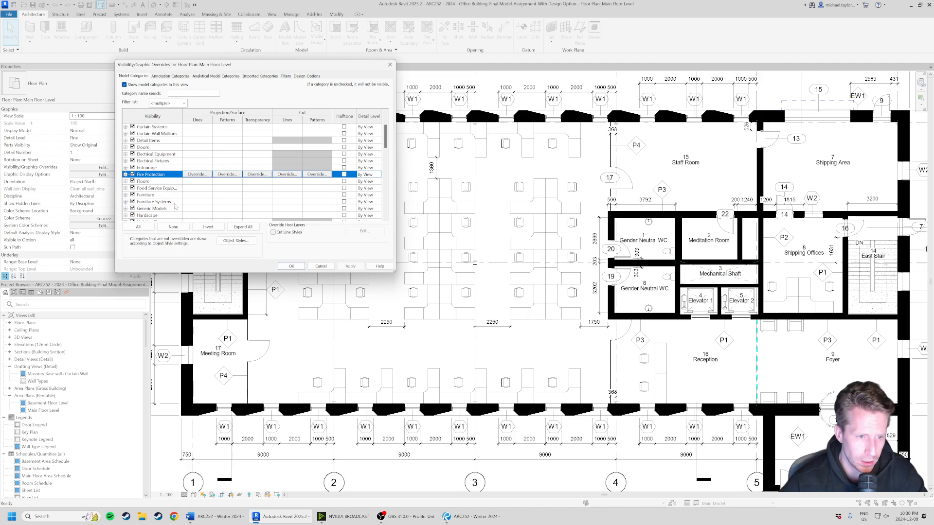
left_click(174, 204)
left_click(343, 201)
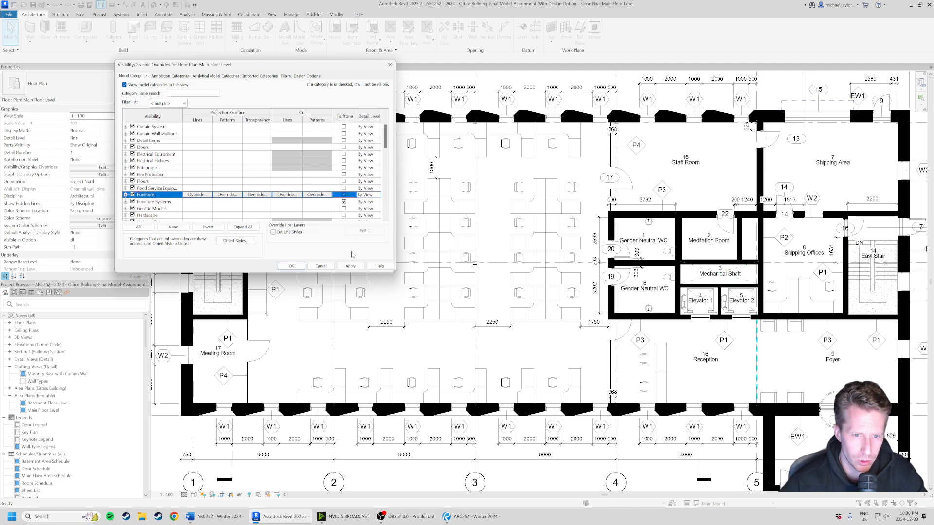
left_click(292, 266)
Examine the halftone furniture and black walls across the plan, including the windows in the north wall
scroll(376, 232, "down", 2)
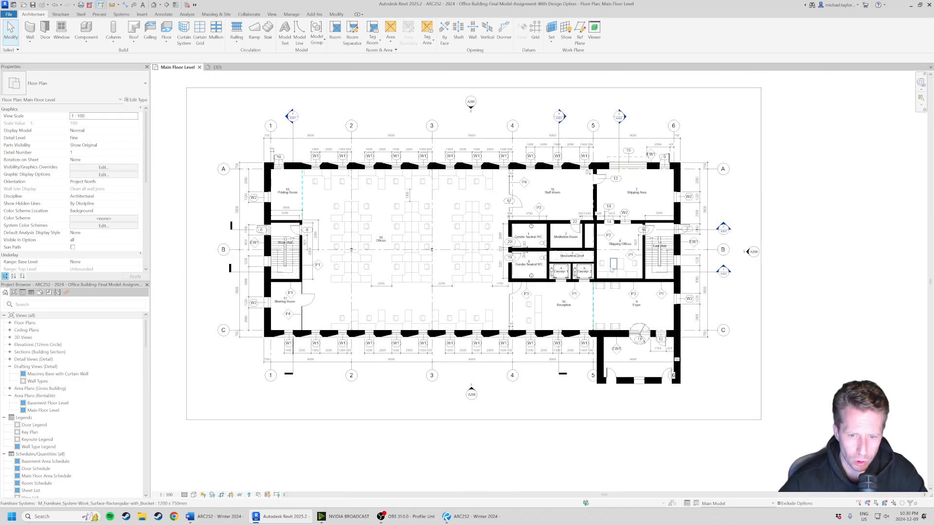
scroll(610, 264, "up", 1)
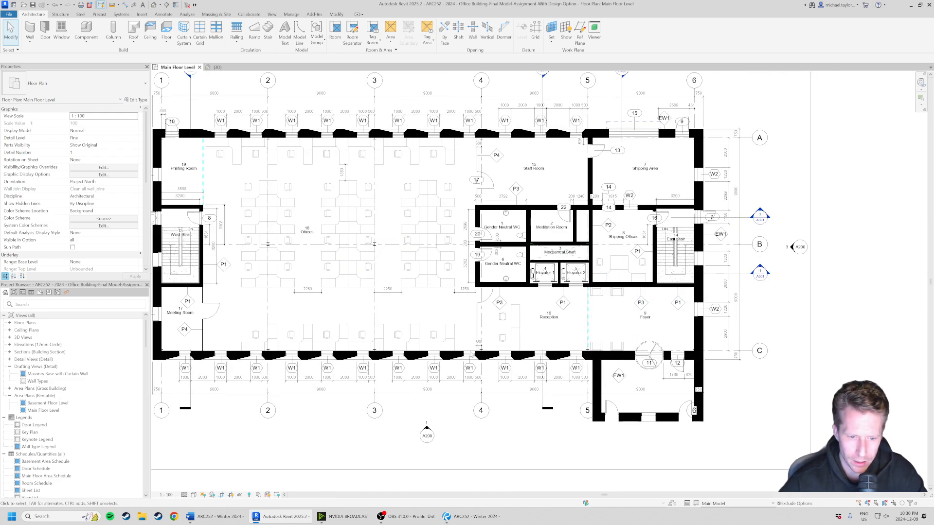
scroll(547, 295, "down", 2)
scroll(283, 341, "up", 5)
scroll(378, 389, "down", 3)
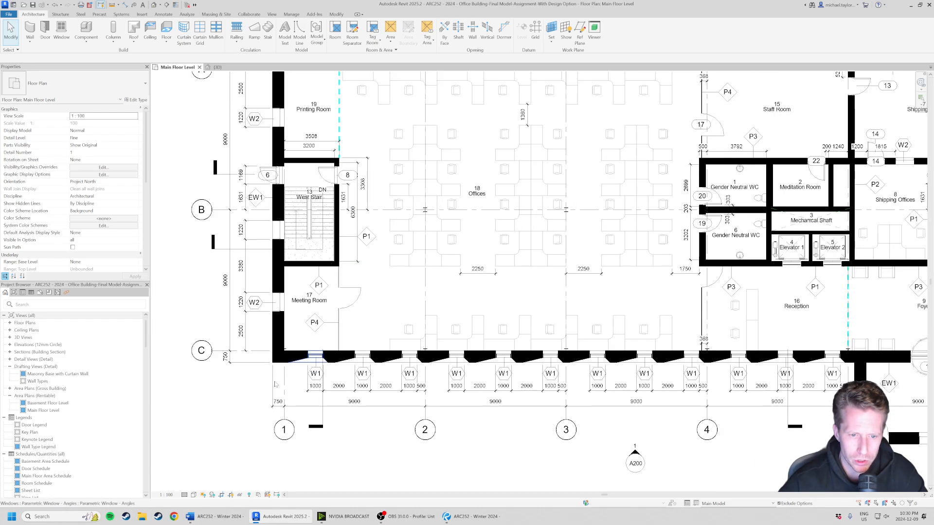
scroll(275, 385, "down", 3)
scroll(436, 175, "up", 8)
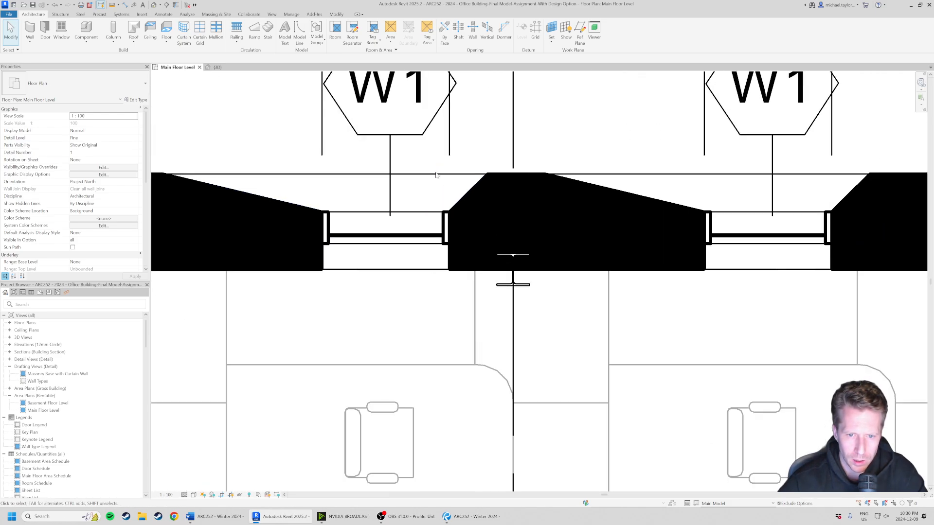
scroll(425, 166, "down", 3)
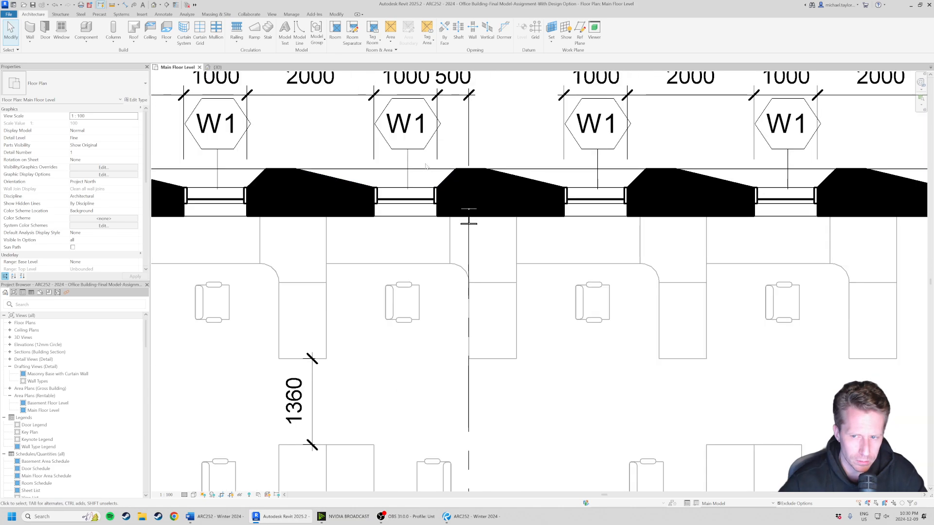
scroll(425, 166, "down", 3)
middle_click_drag(318, 280, 447, 264)
scroll(341, 183, "down", 5)
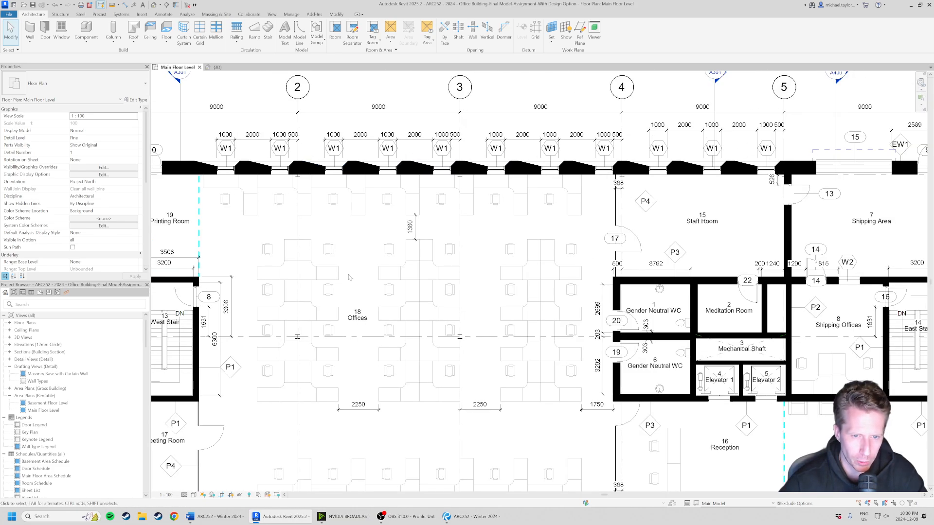
Bring up the cut line graphics override for the Windows category in the plan's Visibility/Graphic Overrides
key("v")
key("v")
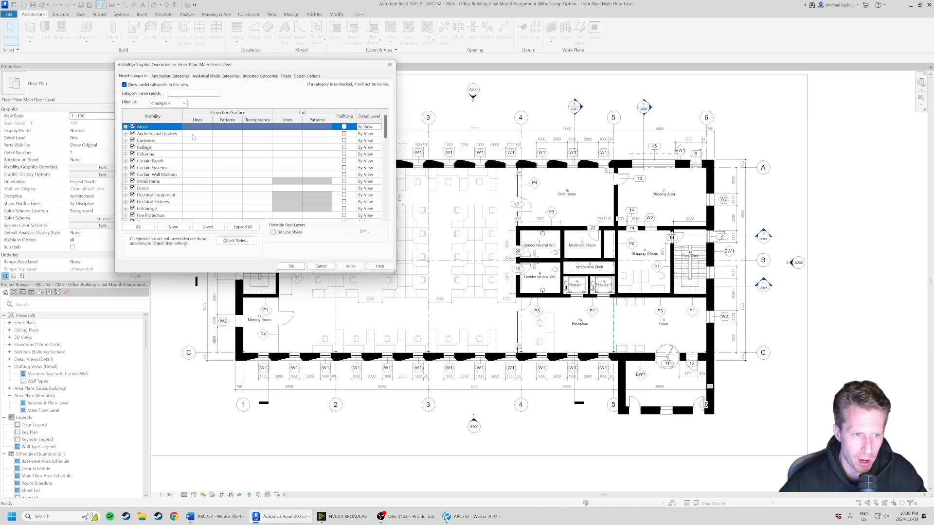
key("w")
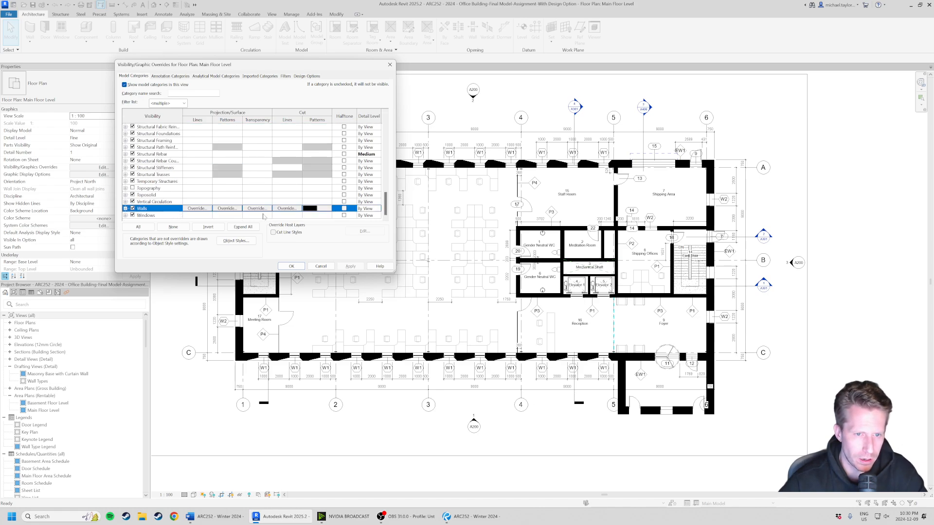
left_click(287, 216)
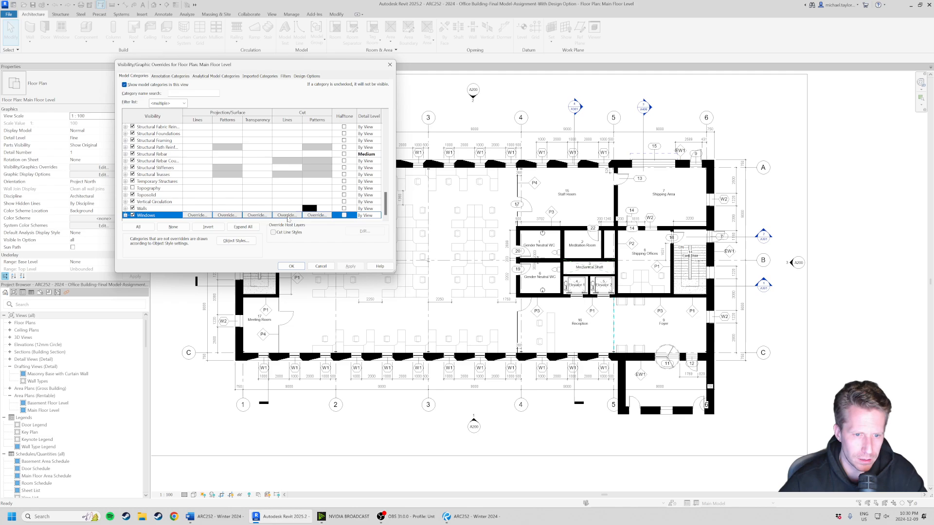
left_click(288, 217)
left_click(505, 213)
left_click(513, 211)
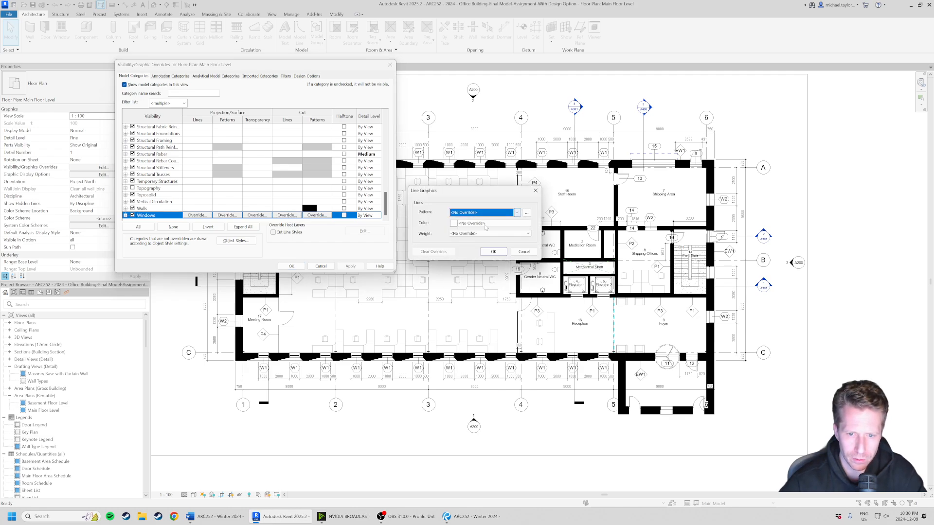
Try black as the Windows cut line colour and reset the colour to No Override
left_click(486, 223)
left_click(399, 216)
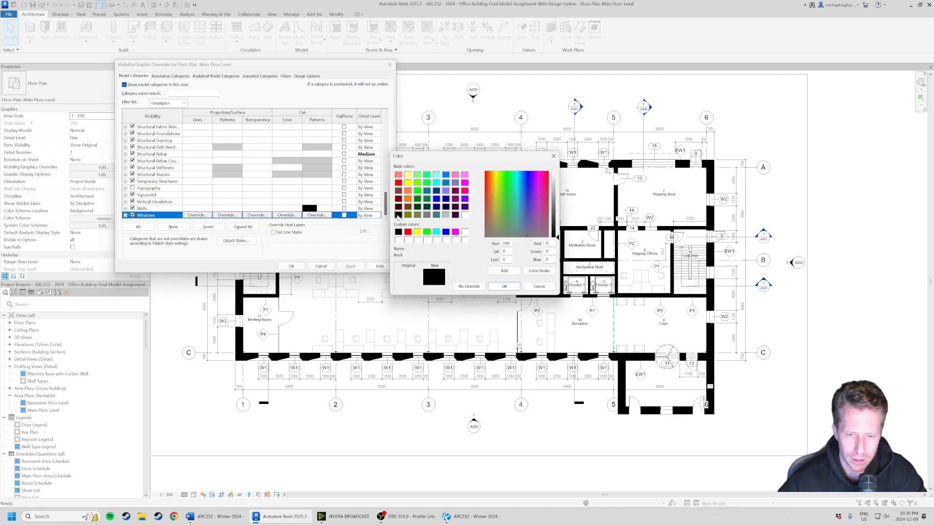
left_click(499, 286)
left_click(481, 231)
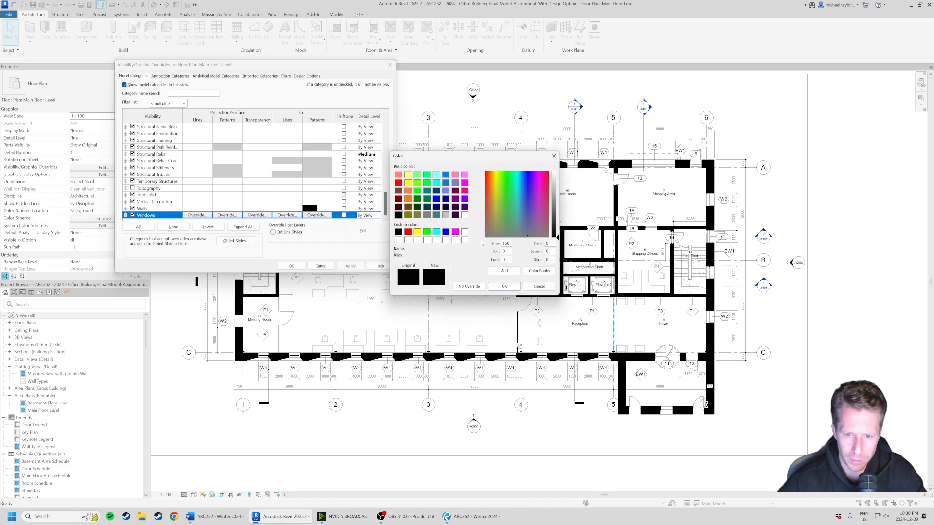
left_click(469, 286)
Set the Windows cut line weight override to 1 and apply it to the plan
left_click(478, 234)
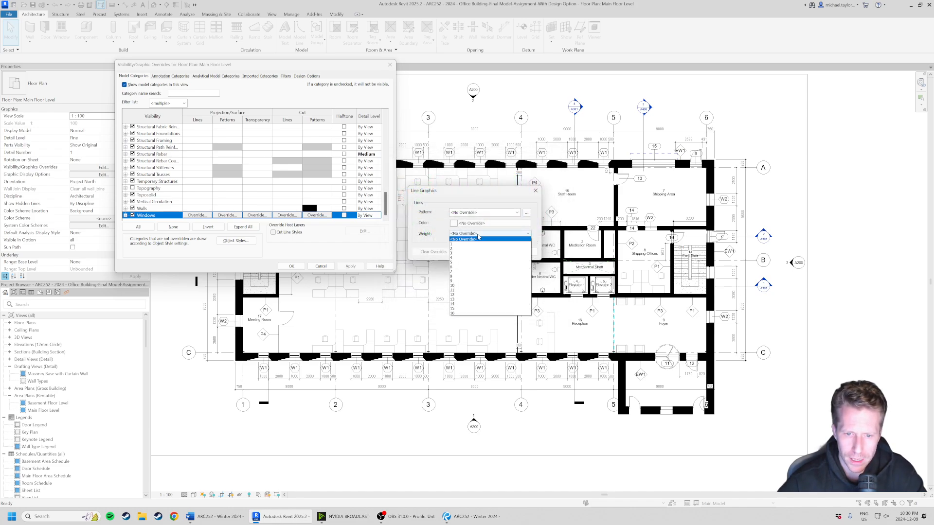
left_click(465, 244)
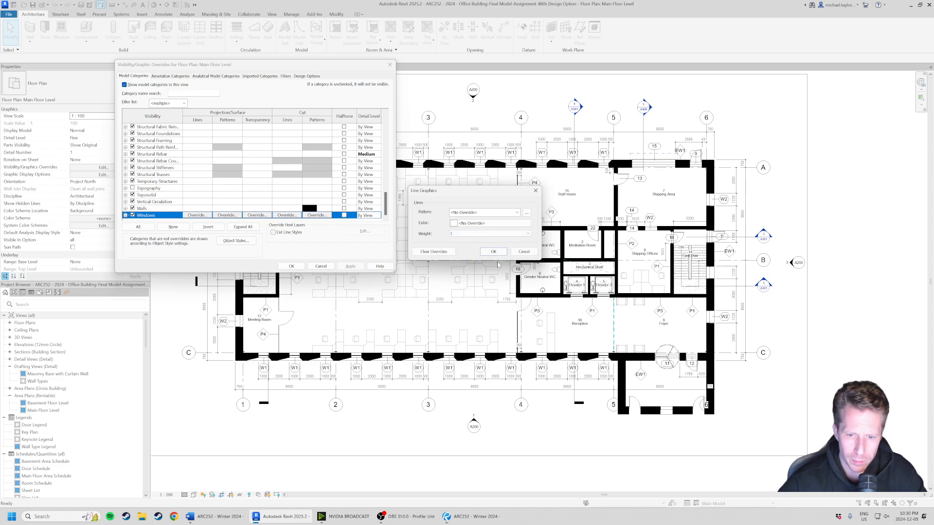
left_click(494, 252)
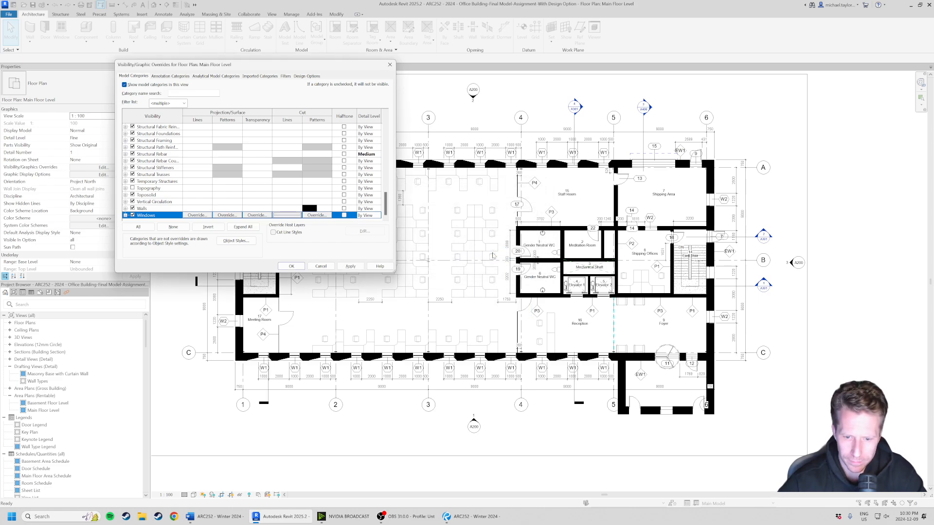
left_click(291, 266)
Clear the cut line overrides of the Windows category in the plan's Visibility/Graphic Overrides and apply the change
scroll(510, 357, "up", 6)
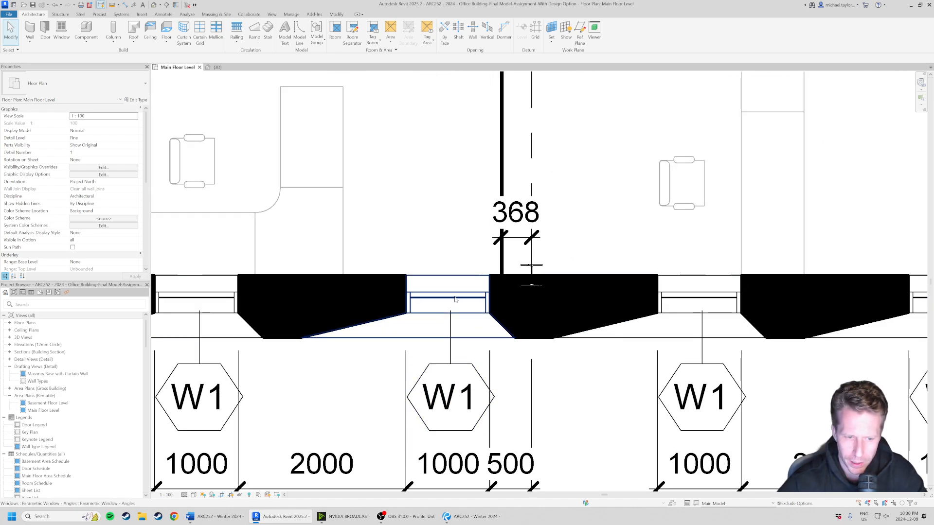
scroll(464, 306, "up", 2)
key("v")
key("g")
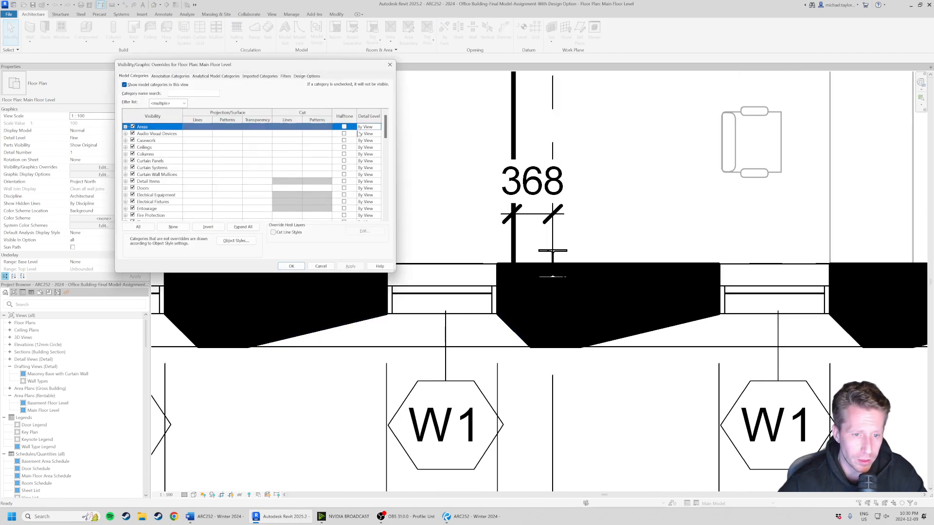
left_click_drag(284, 68, 730, 126)
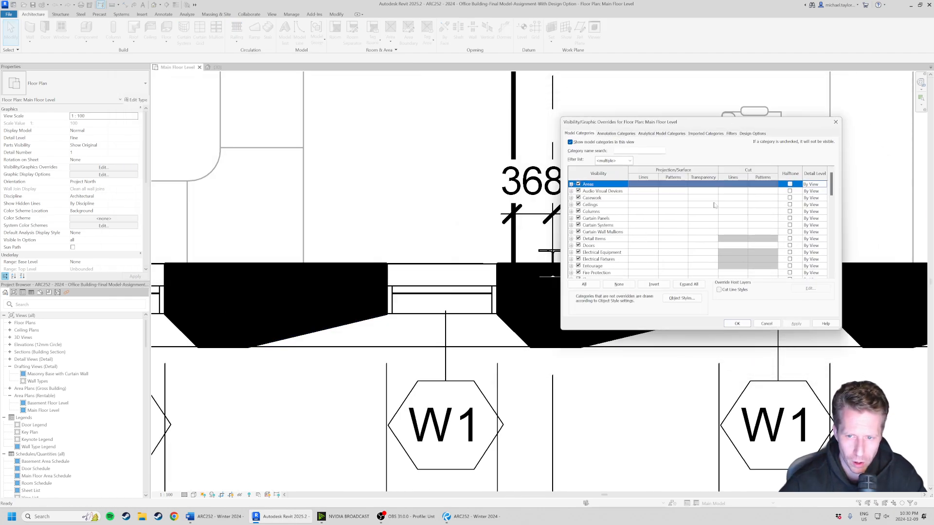
left_click(616, 223)
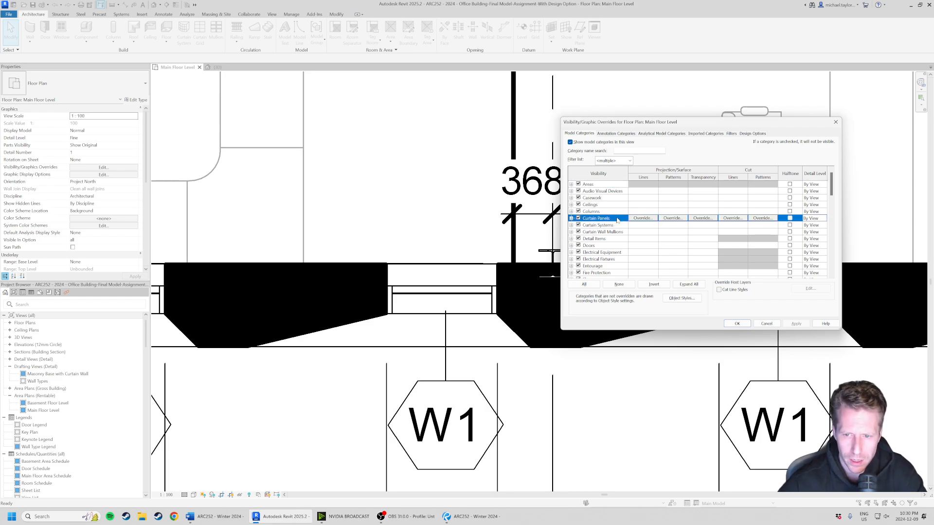
key("w")
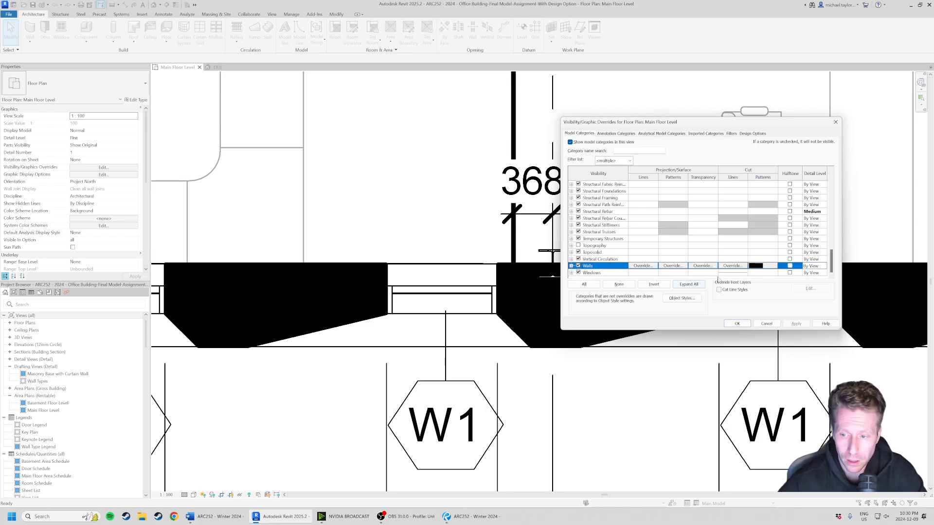
left_click(771, 275)
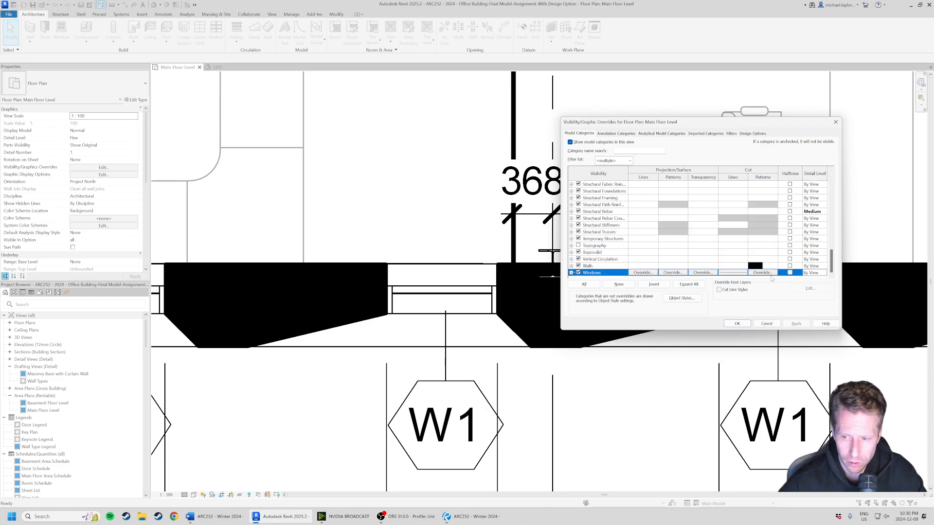
left_click(733, 273)
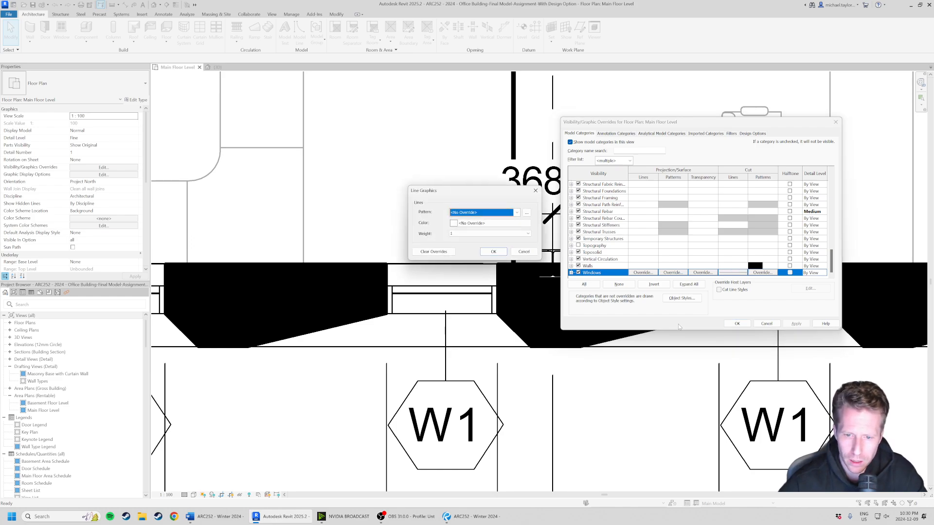
left_click(437, 252)
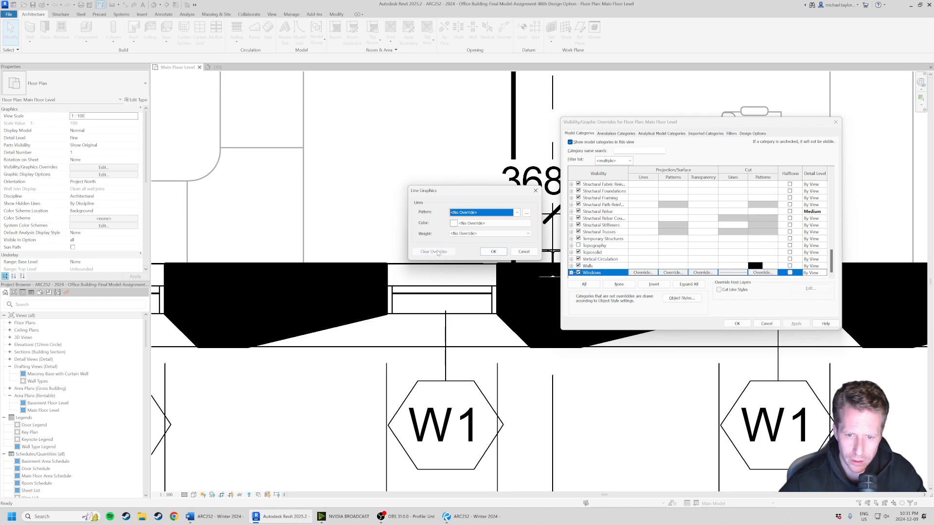
left_click(495, 251)
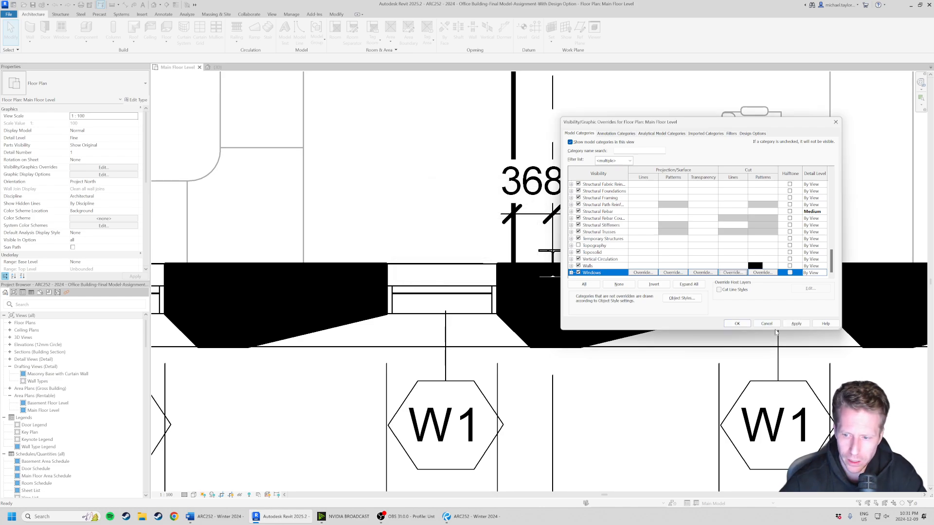
left_click(738, 324)
Override the Windows category's projection line weight with 1 in the plan's Visibility/Graphic Overrides and apply it
scroll(415, 298, "up", 5)
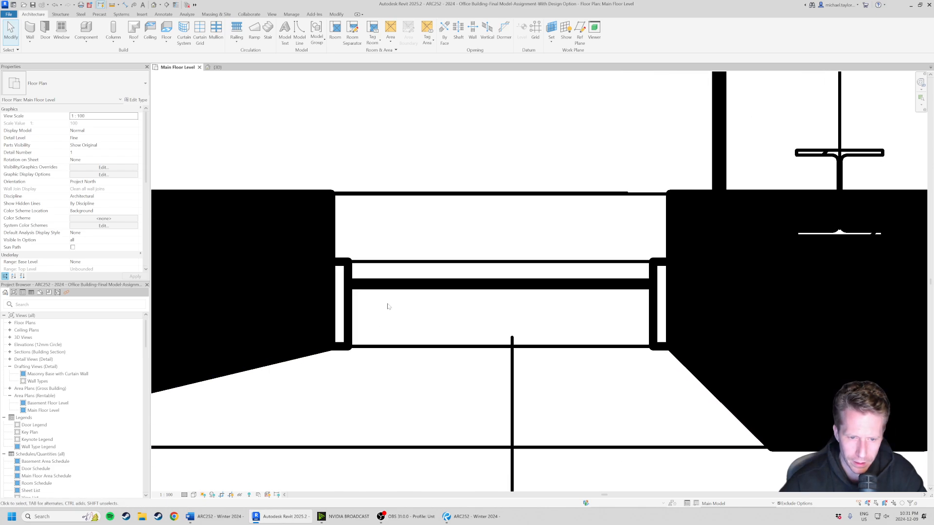
left_click(397, 289)
key("Escape")
key("v")
key("g")
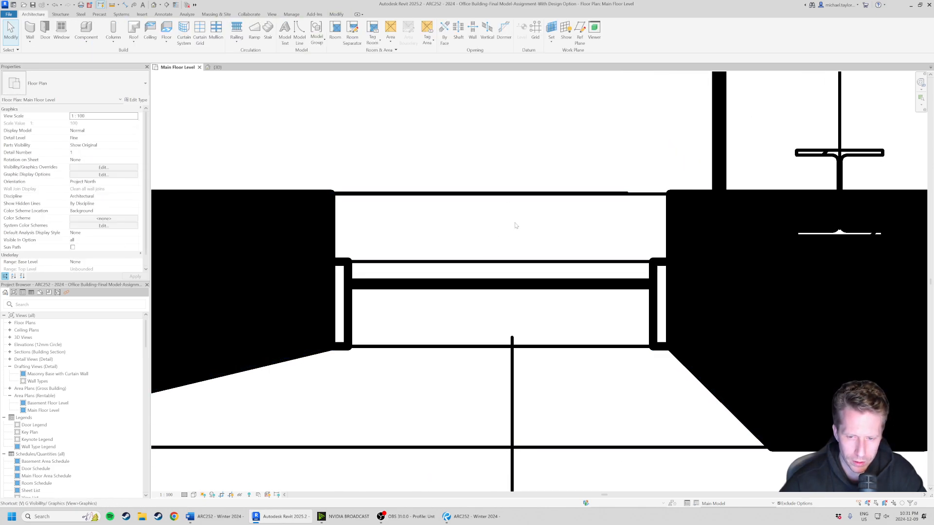
left_click(640, 279)
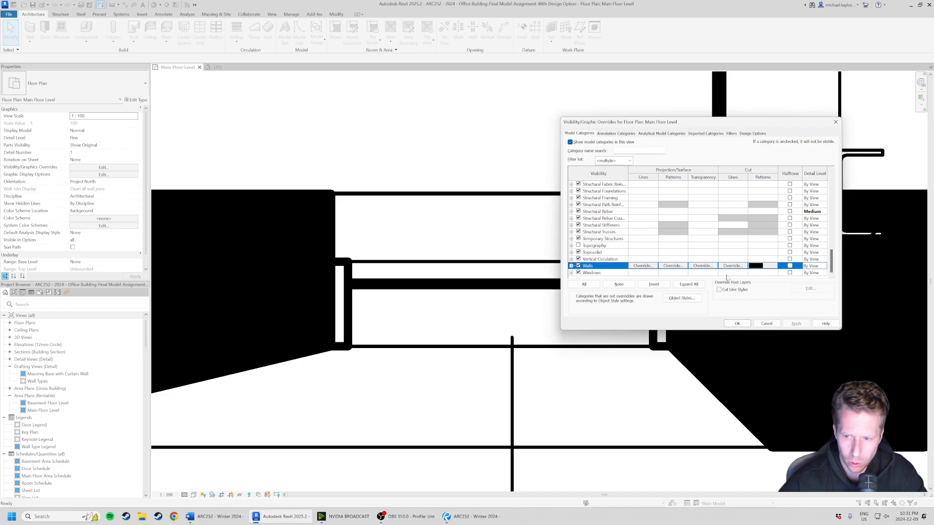
left_click(643, 272)
left_click(643, 272)
left_click(478, 234)
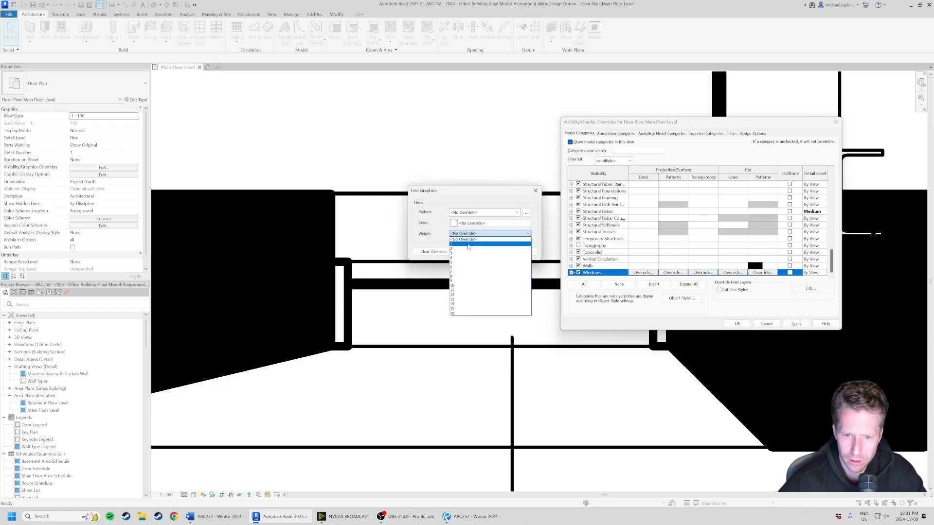
left_click(473, 246)
left_click(494, 252)
left_click(736, 323)
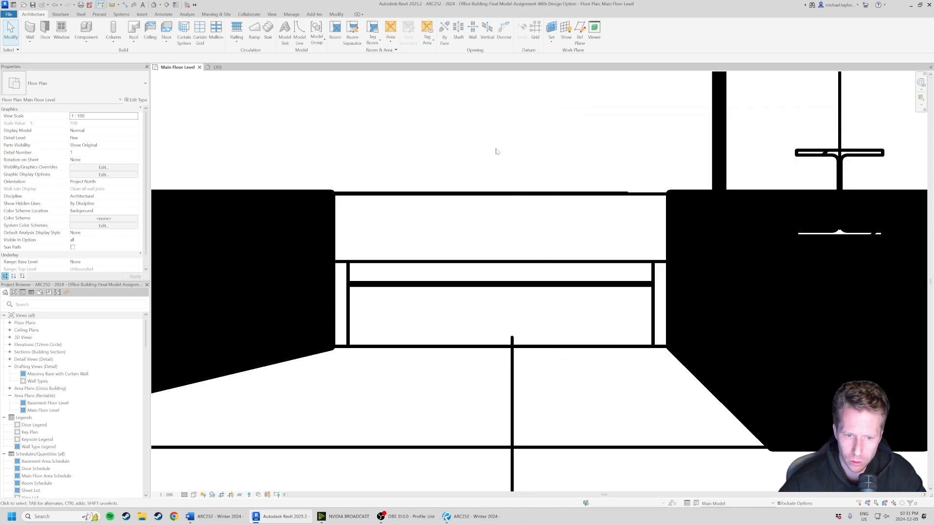
Examine the window lines and black walls from the south wall across the whole main floor plan
scroll(494, 275, "down", 8)
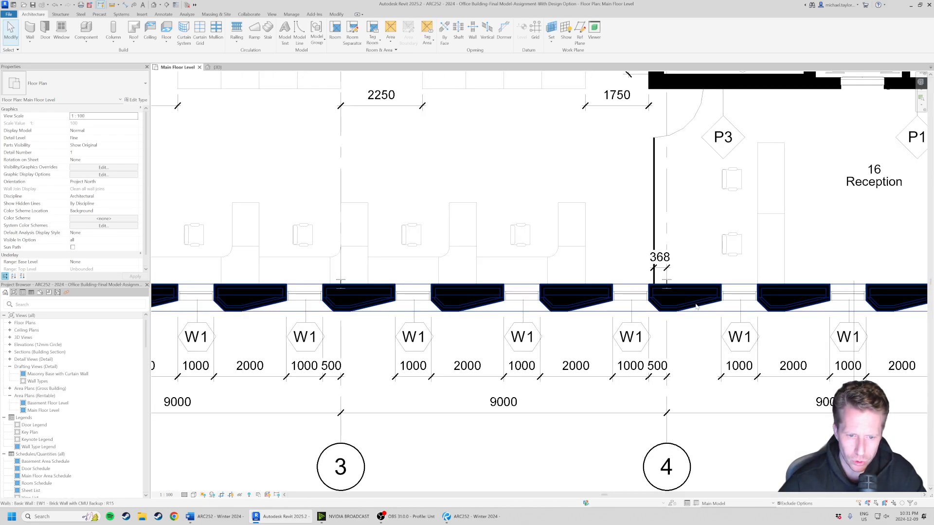
middle_click_drag(210, 270, 533, 302)
scroll(530, 299, "down", 4)
middle_click_drag(342, 196, 336, 263)
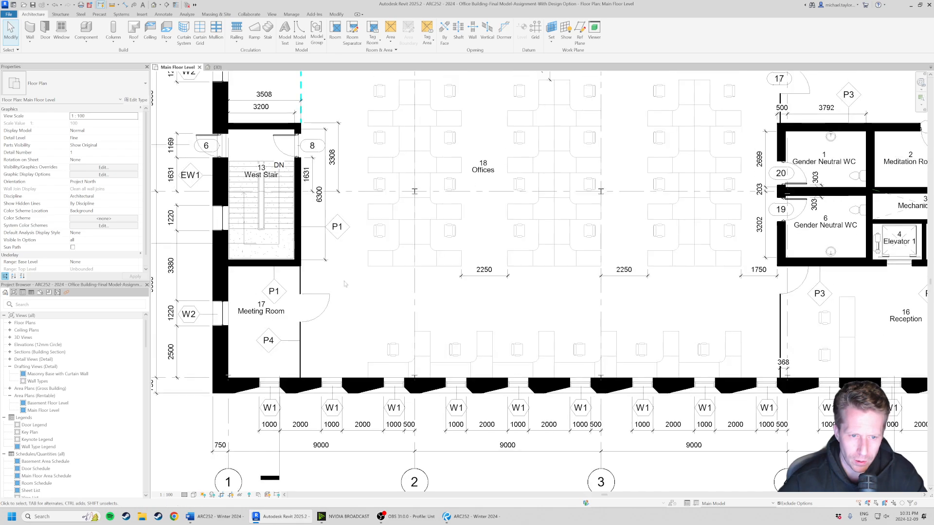
scroll(336, 263, "down", 3)
middle_click_drag(456, 262, 416, 305)
middle_click_drag(547, 225, 495, 249)
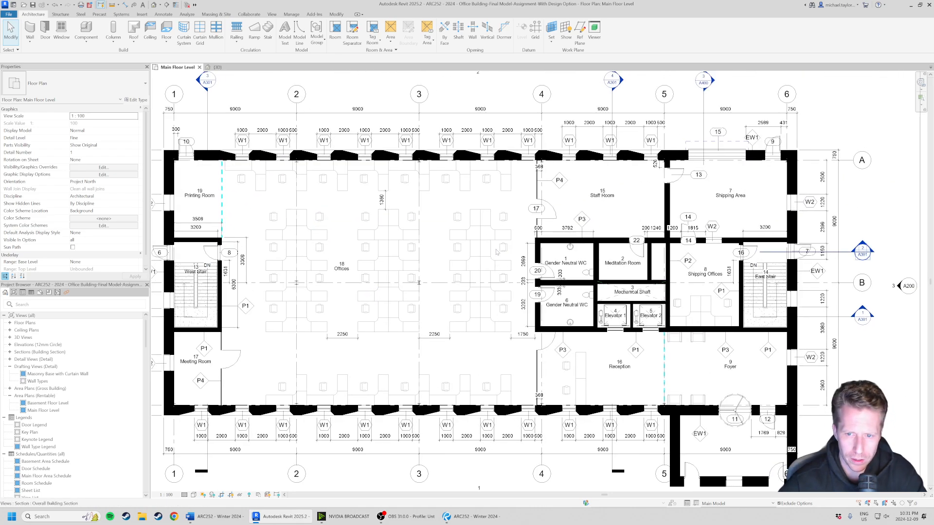
Hide the Dimensions annotation category in the main floor plan's Visibility/Graphic Overrides
key("g")
left_click(608, 238)
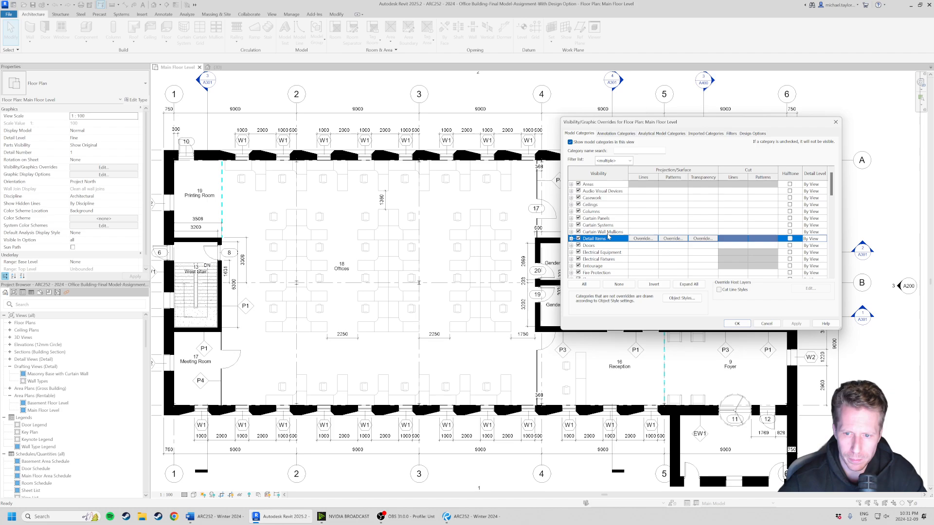
scroll(591, 248, "down", 3)
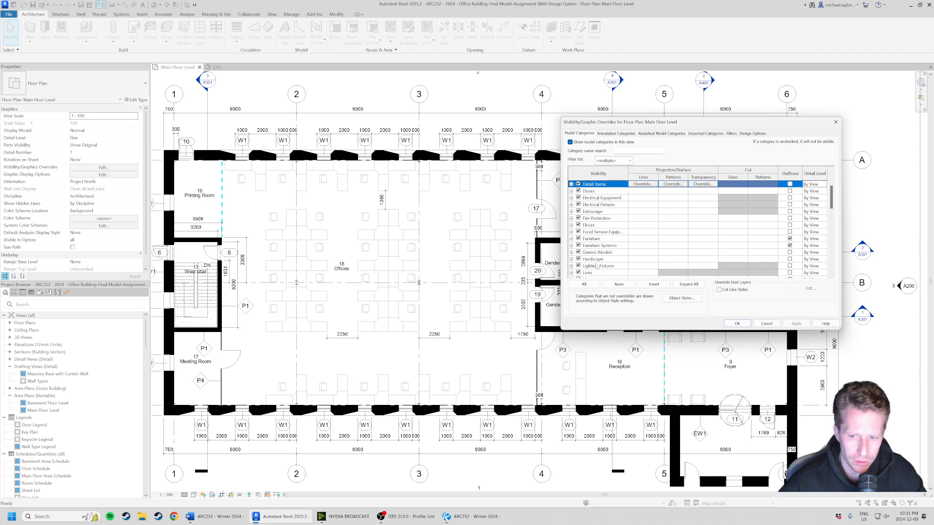
left_click(615, 134)
left_click(602, 266)
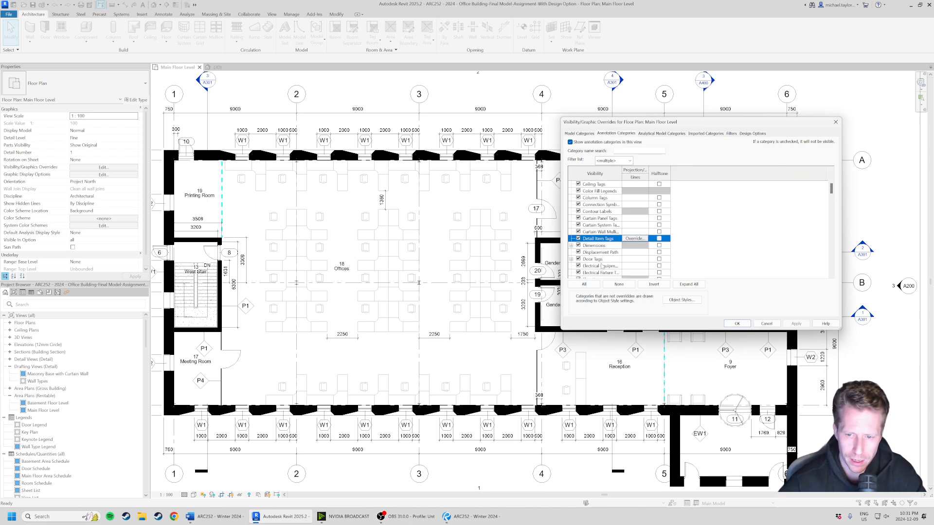
left_click(579, 246)
key("Return")
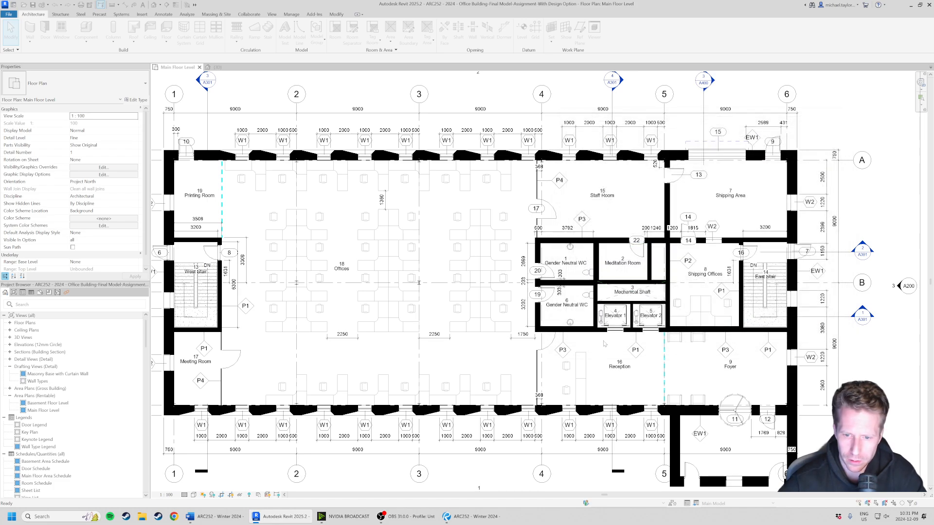
Examine the whole main floor plan without dimensions, including its tags, grids and crop boundary
scroll(442, 270, "down", 2)
middle_click_drag(373, 280, 393, 284)
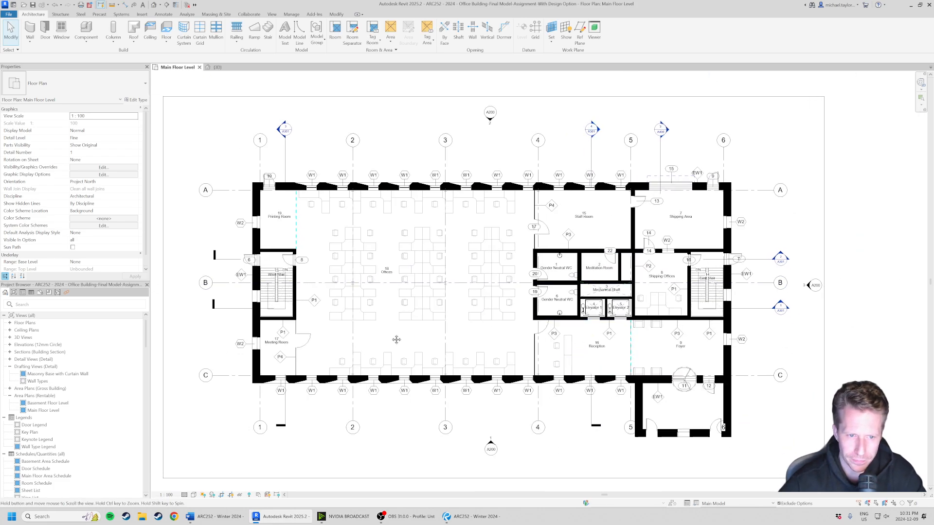
middle_click_drag(396, 340, 432, 326)
middle_click_drag(564, 361, 534, 336)
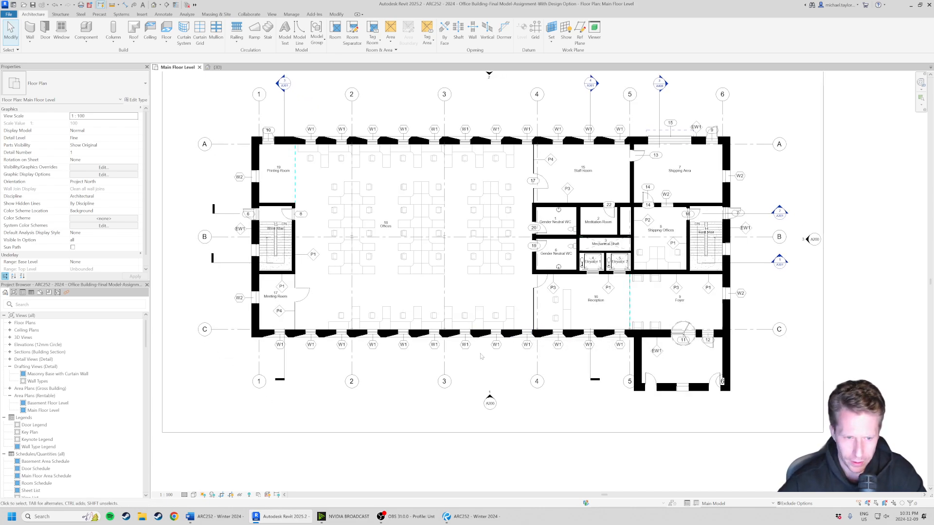
middle_click_drag(414, 235, 415, 250)
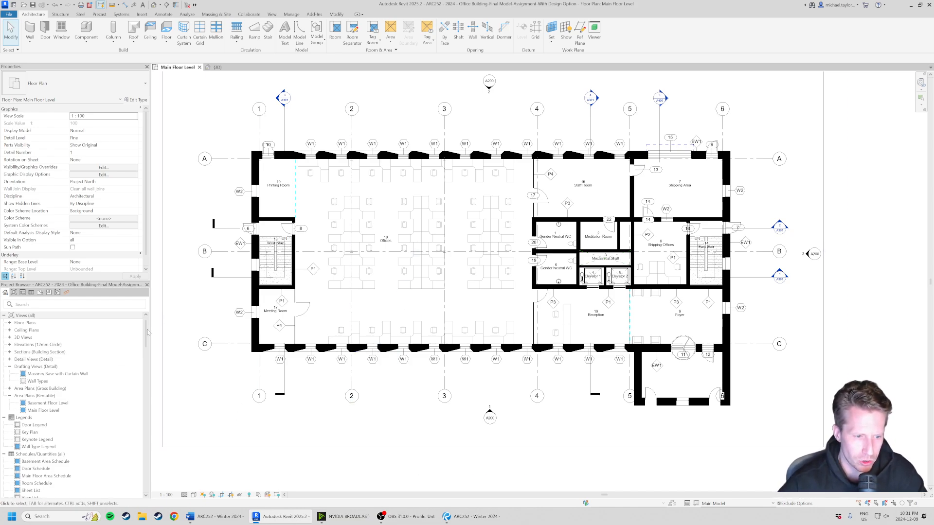
scroll(449, 359, "down", 3)
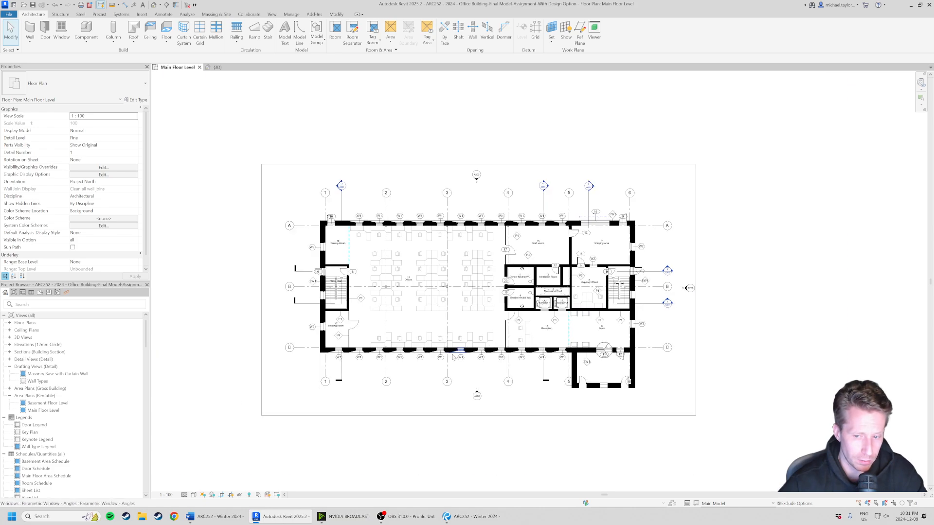
scroll(495, 336, "up", 1)
middle_click_drag(496, 336, 495, 343)
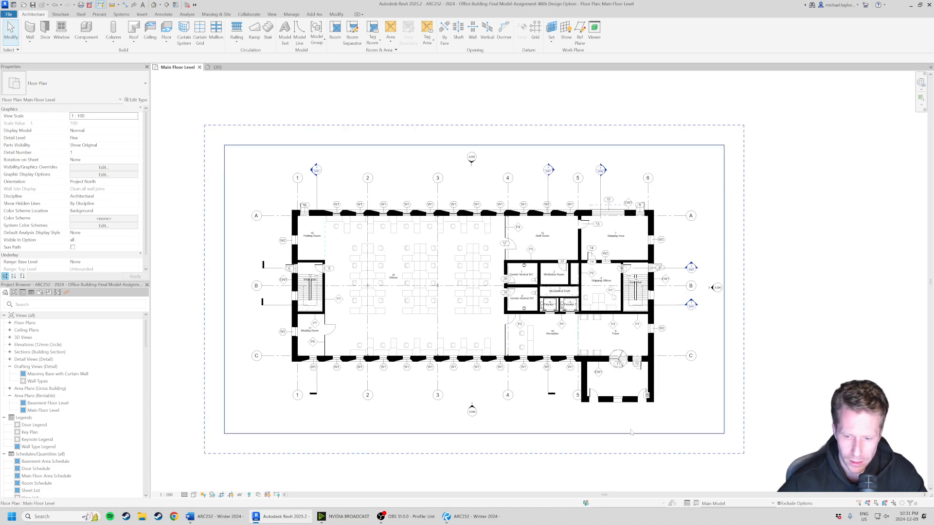
scroll(562, 383, "up", 1)
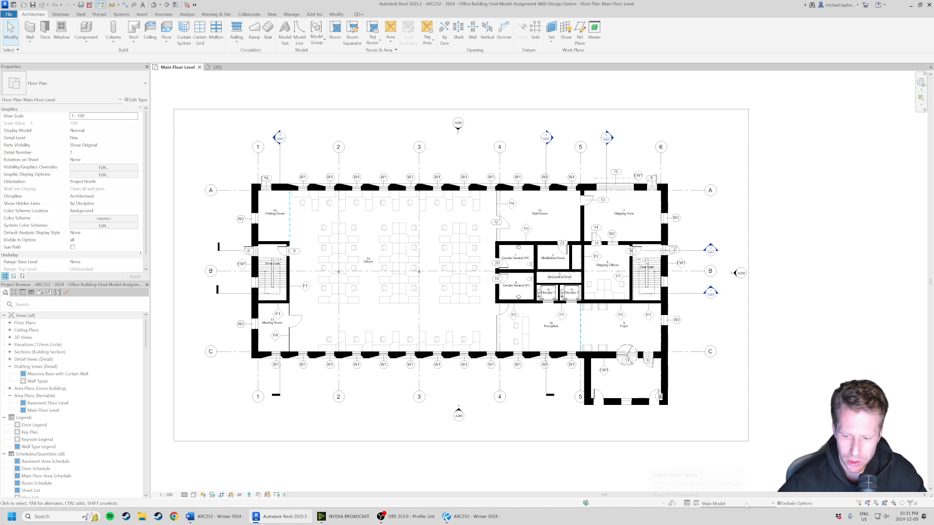
Make Option 1 - No Vestibule the primary design option of the Vestibule Option Set and dismiss the resulting warning
left_click(686, 504)
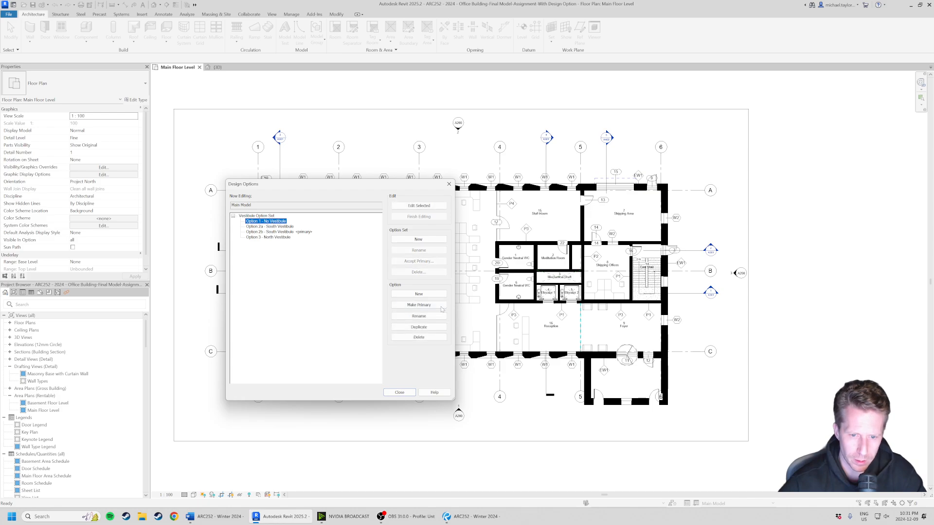
left_click(441, 307)
left_click(399, 393)
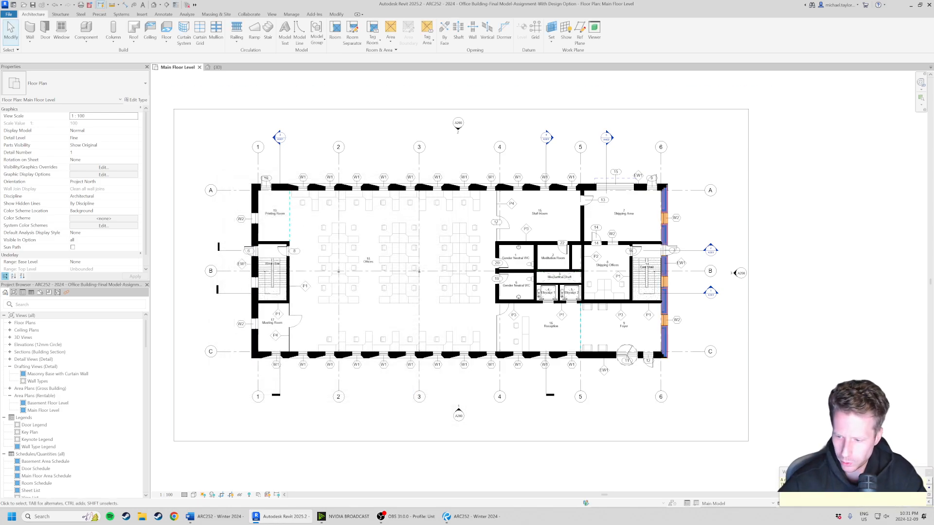
left_click(928, 473)
middle_click_drag(353, 349, 376, 346)
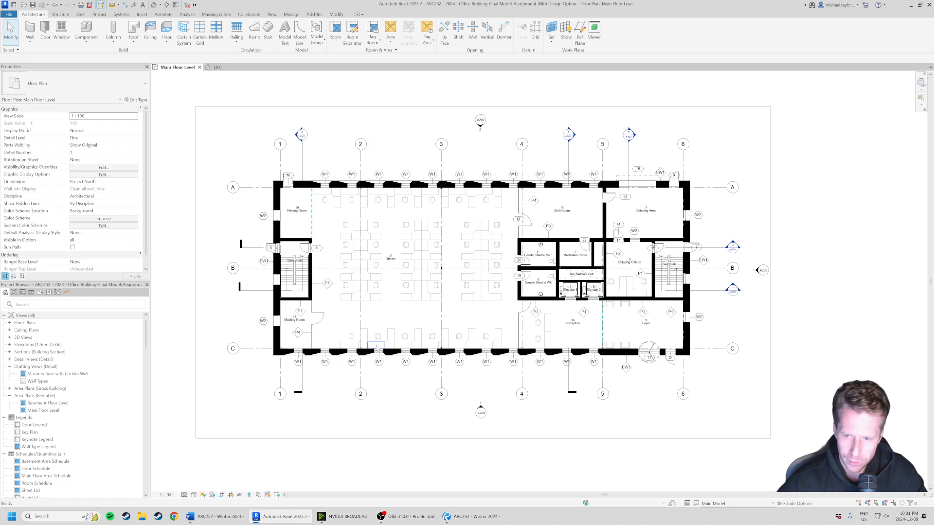
middle_click_drag(348, 306, 354, 310)
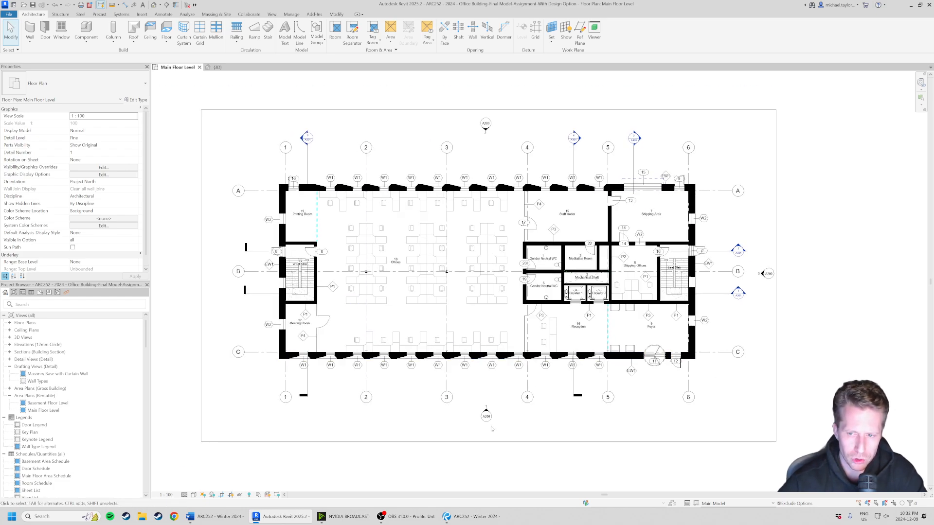
Open sheet A101 - Main Floor and activate its Main Floor Level viewport for editing
scroll(95, 412, "down", 8)
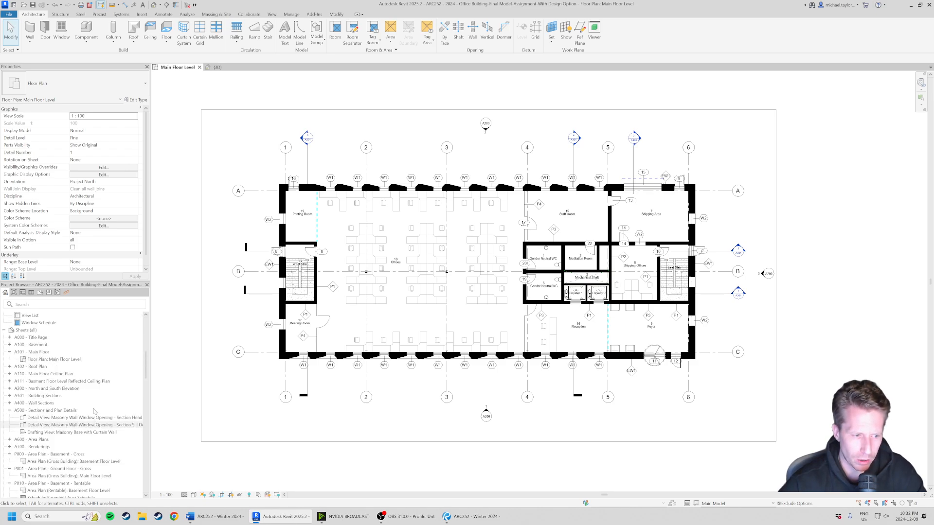
left_click(37, 353)
double_click(37, 353)
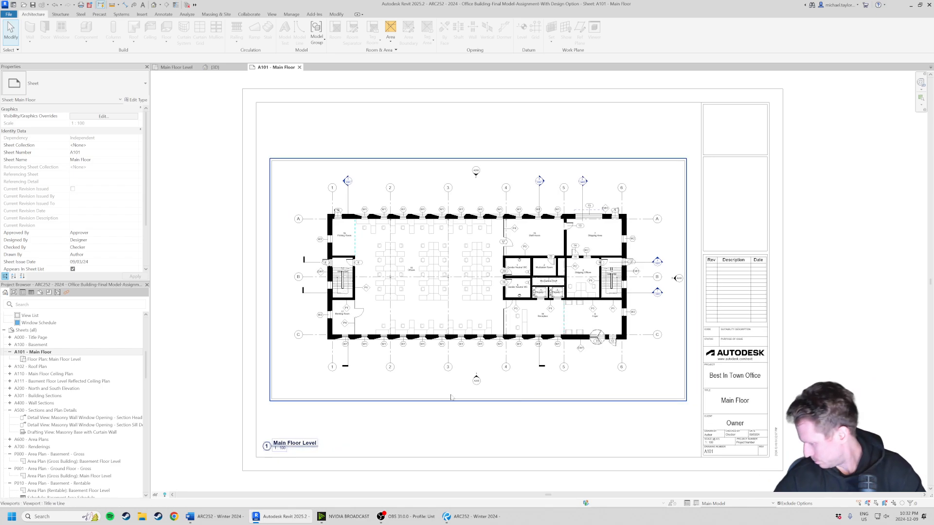
scroll(451, 391, "up", 1)
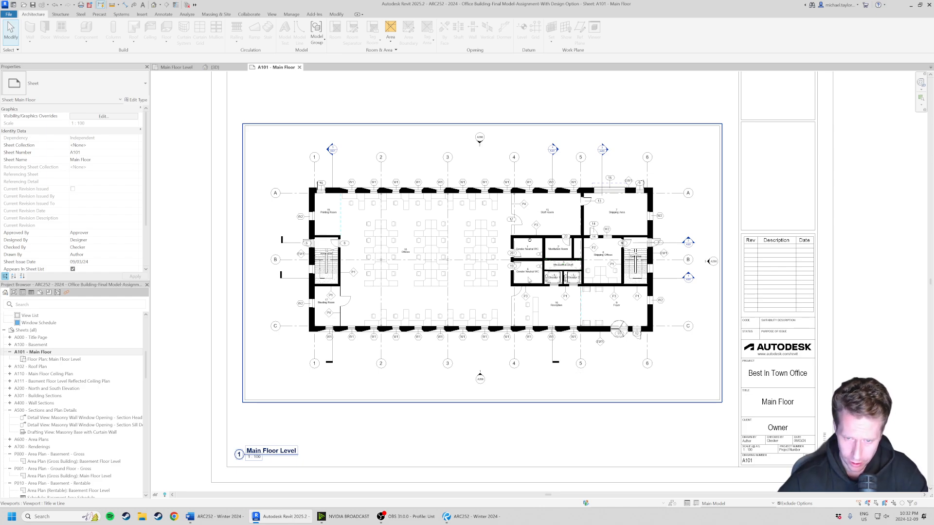
right_click(499, 236)
left_click(535, 271)
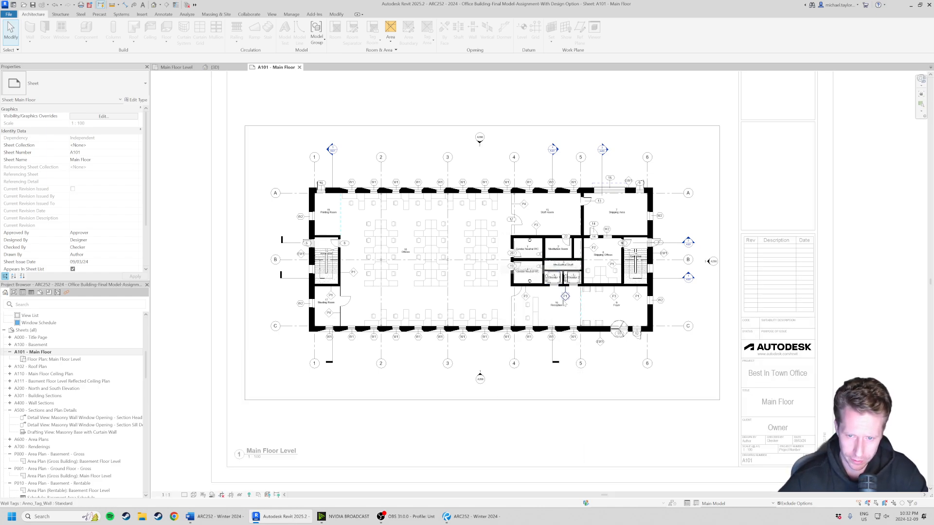
Examine the model and annotation category settings in the main floor plan's Visibility/Graphic Overrides, leaving them unmodified
key("v")
key("v")
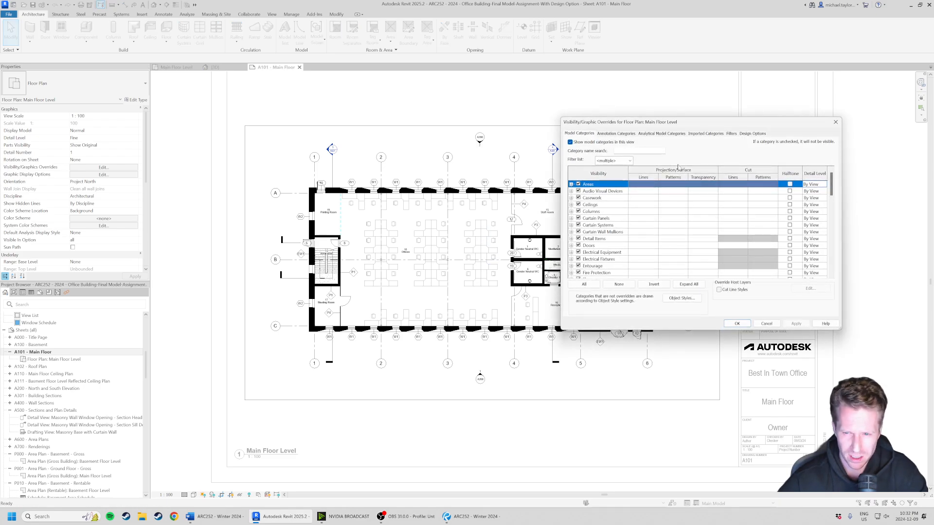
left_click_drag(676, 122, 699, 116)
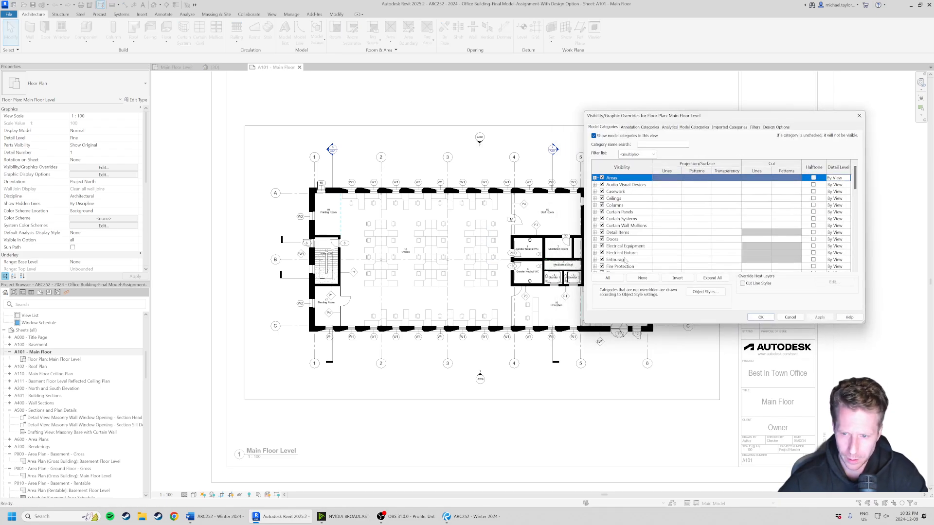
scroll(625, 260, "down", 1)
scroll(625, 257, "down", 1)
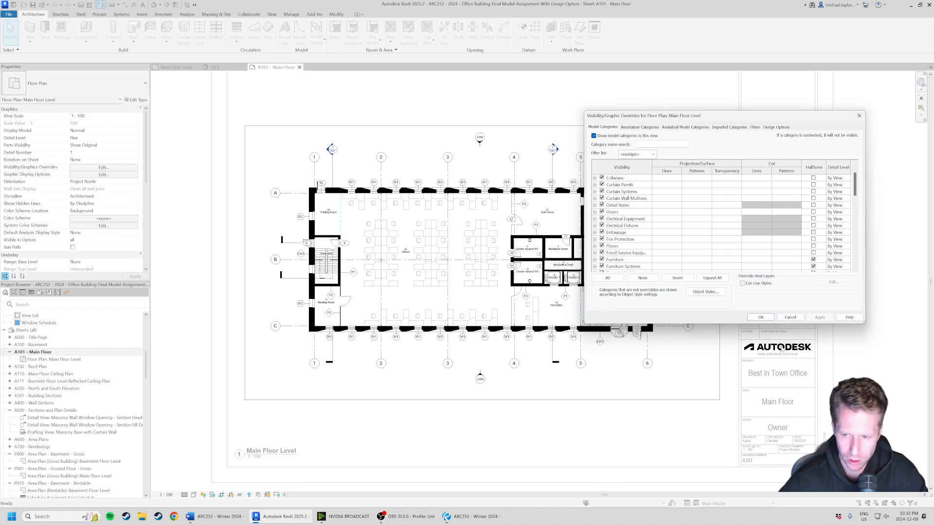
left_click(647, 128)
left_click(790, 317)
Deactivate the Main Floor Level viewport to return to working on sheet A101
right_click(549, 190)
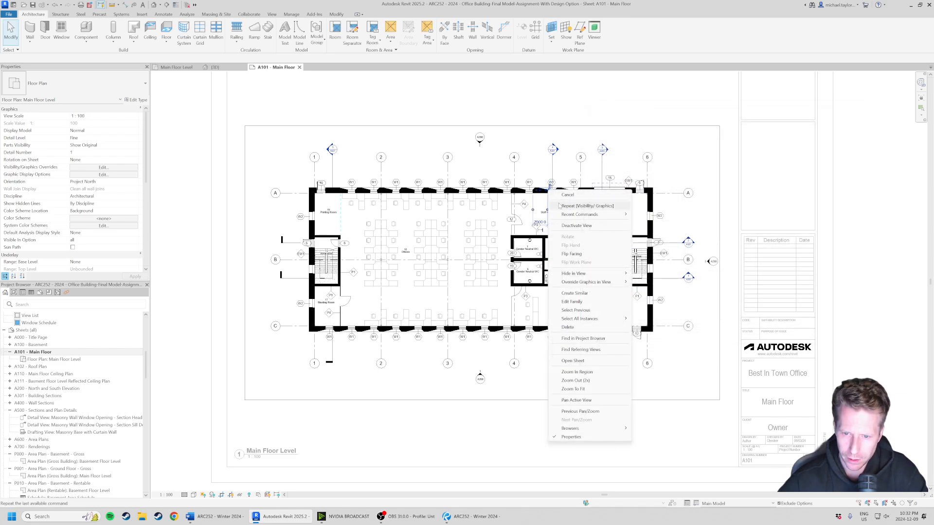
left_click(536, 168)
right_click(536, 168)
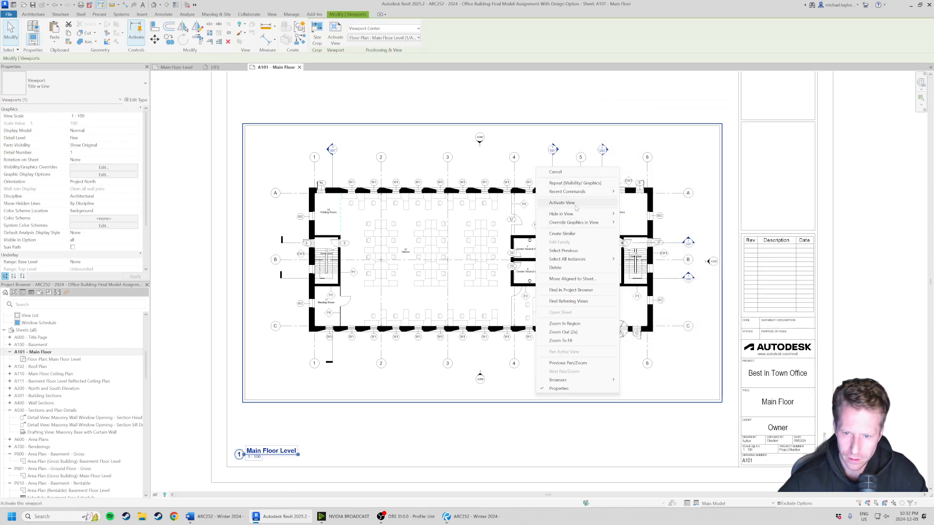
left_click(575, 205)
right_click(535, 160)
left_click(574, 196)
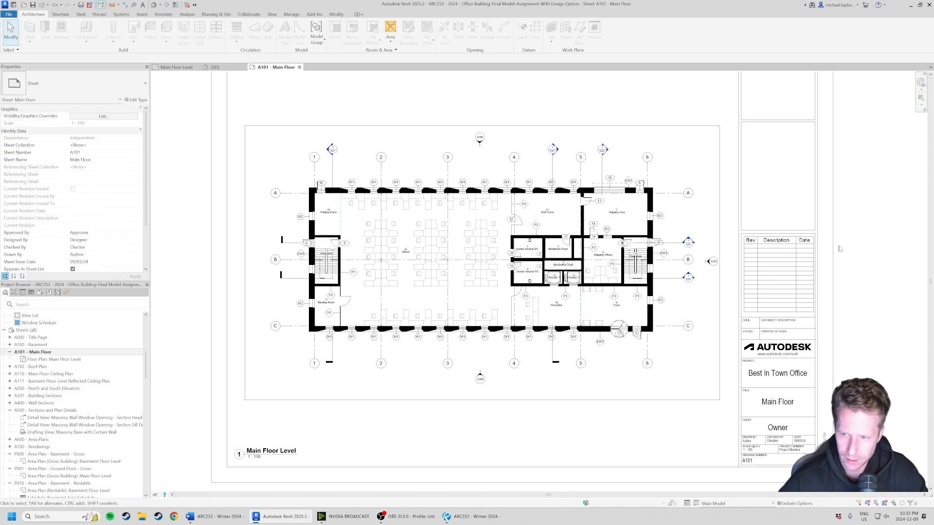
Change the drawing number in the sheet's title block to A101-A
scroll(511, 221, "up", 2)
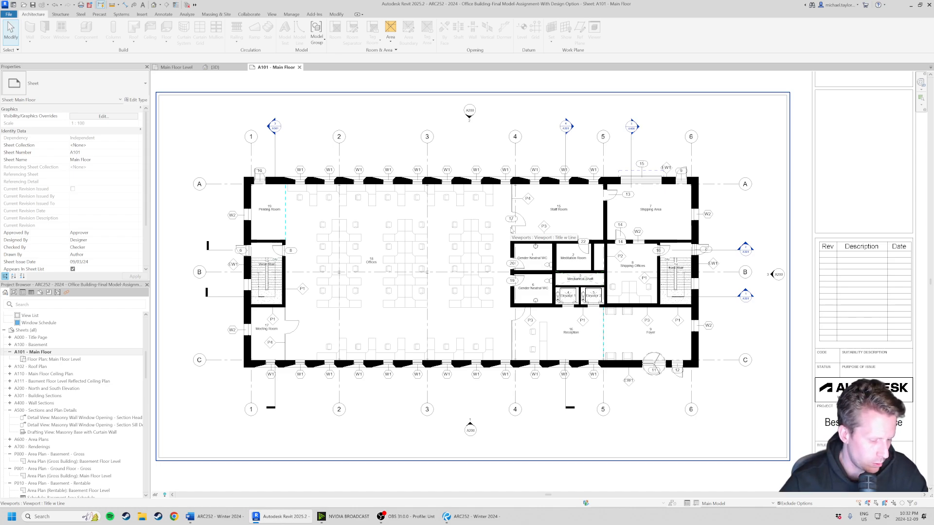
scroll(511, 228, "down", 3)
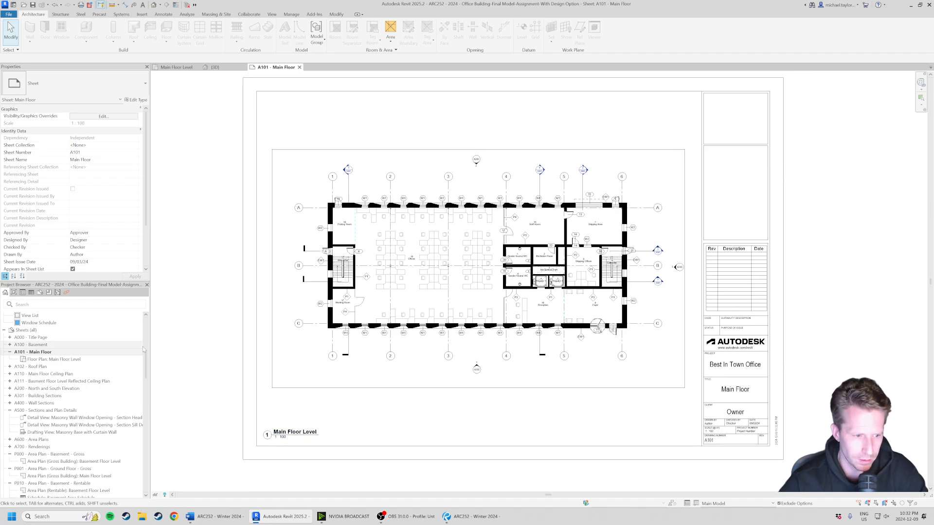
scroll(528, 257, "up", 1)
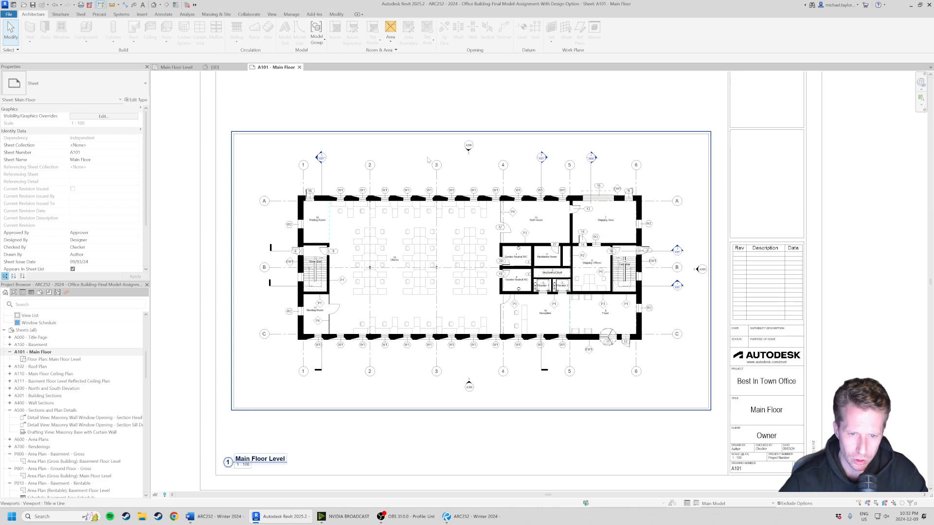
left_click(738, 471)
left_click(736, 468)
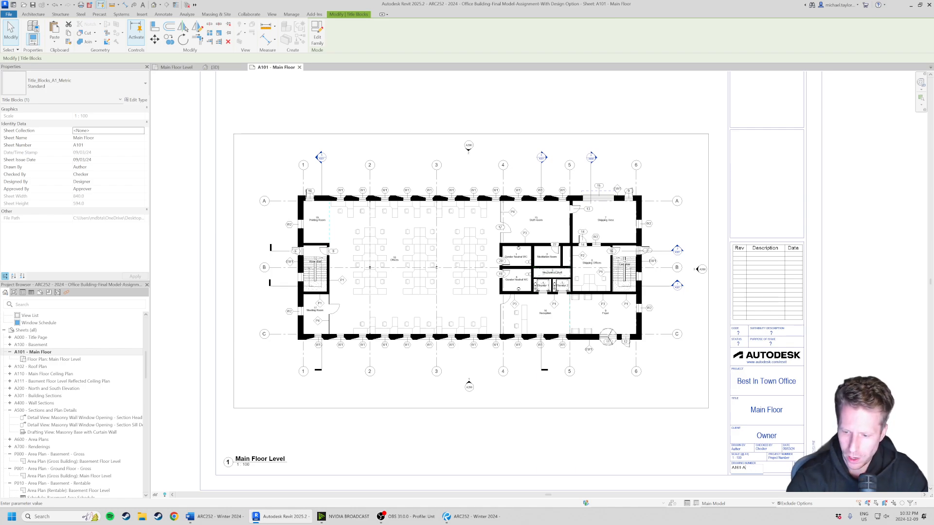
Rename the sheet title in the title block to "Main Floor - Design Option 01"
left_click(766, 410)
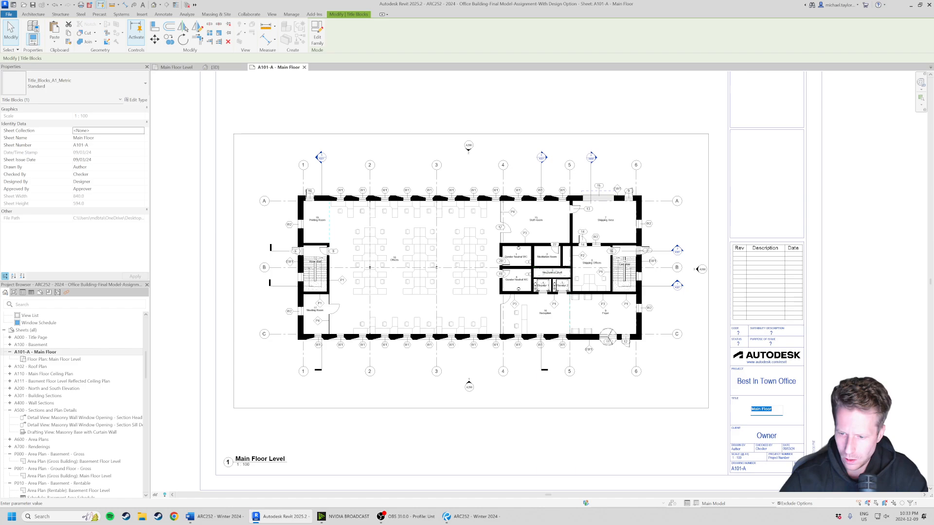
left_click(772, 409)
type("-")
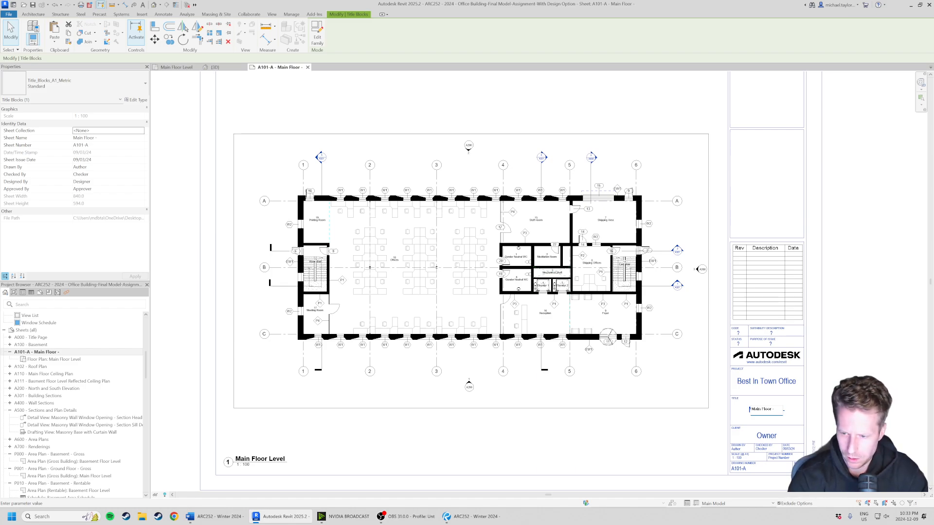
type("Design optio")
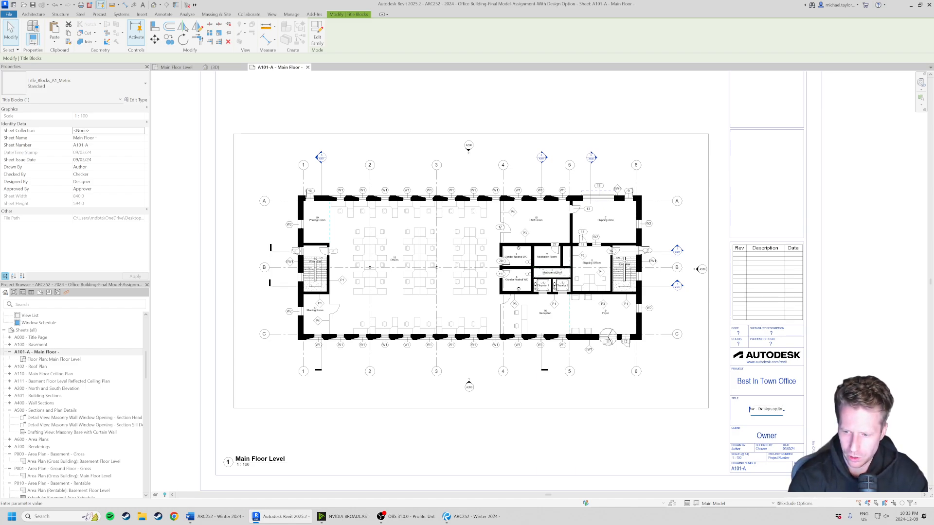
type("n 01")
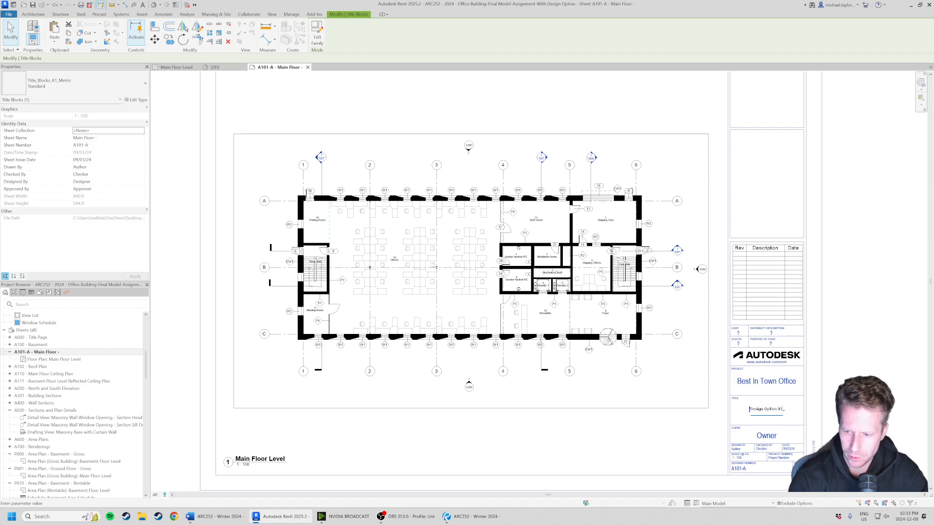
key("Return")
Rename the plan through its viewport title to "Main Floor Level - Design Option 1", declining to rename the corresponding level and views
left_click(281, 459)
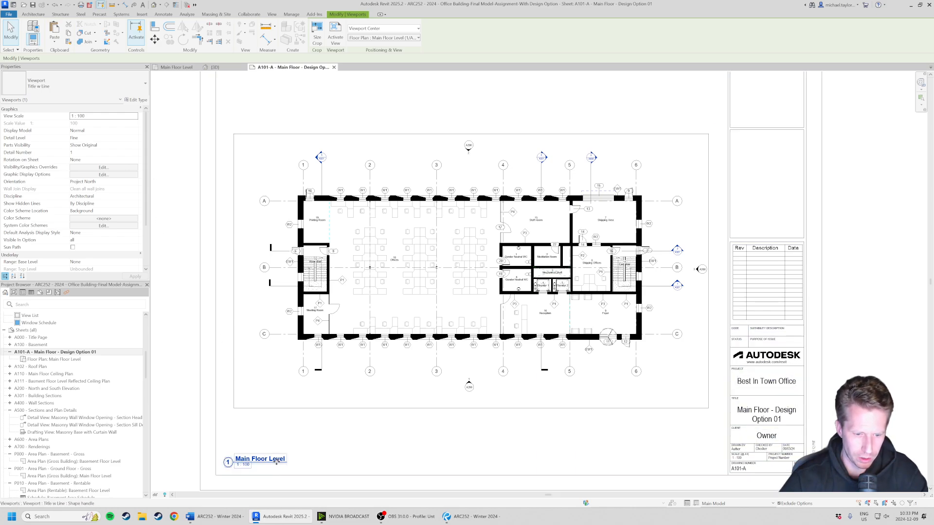
right_click(277, 464)
left_click(265, 463)
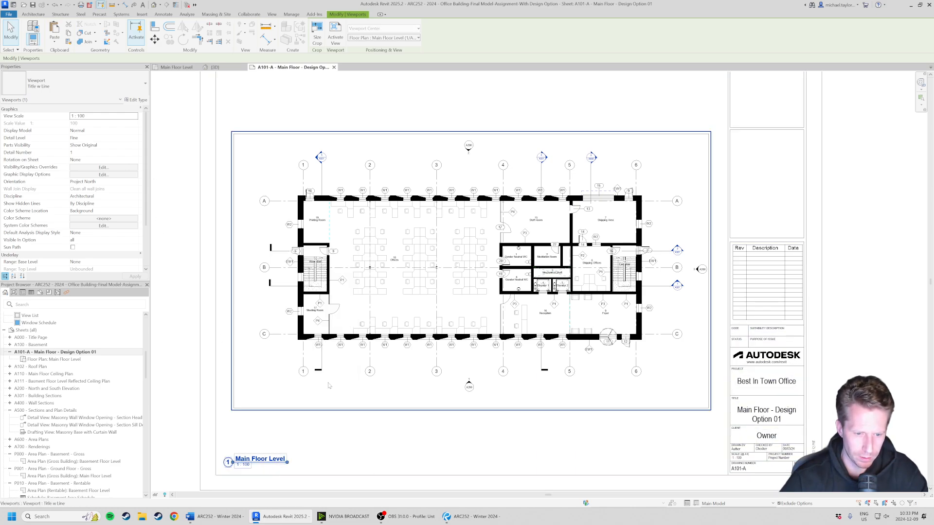
left_click(263, 458)
left_click(267, 456)
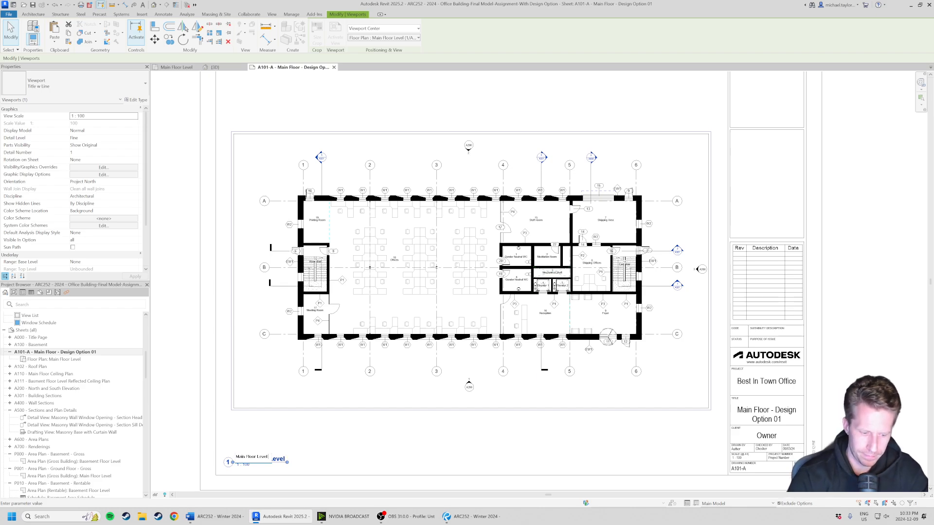
type("- Design optio")
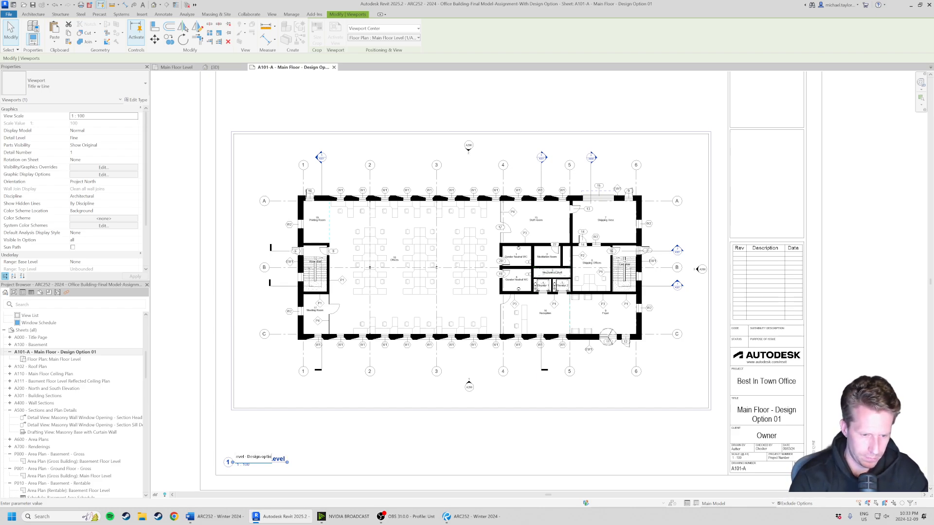
type("n 1")
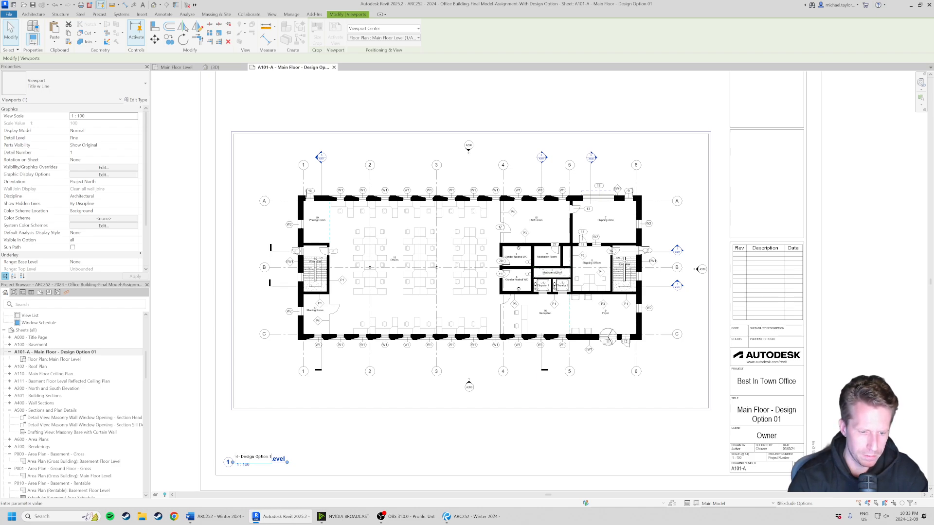
key("Return")
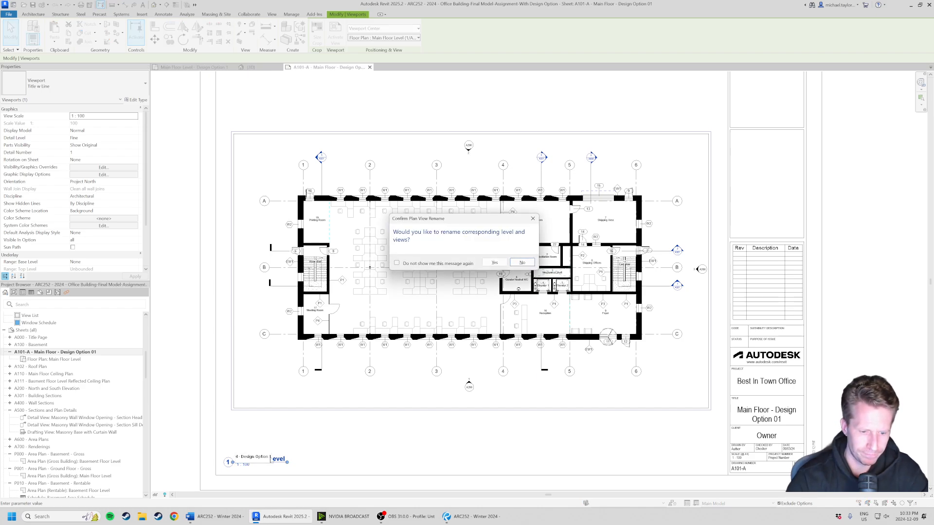
left_click(516, 261)
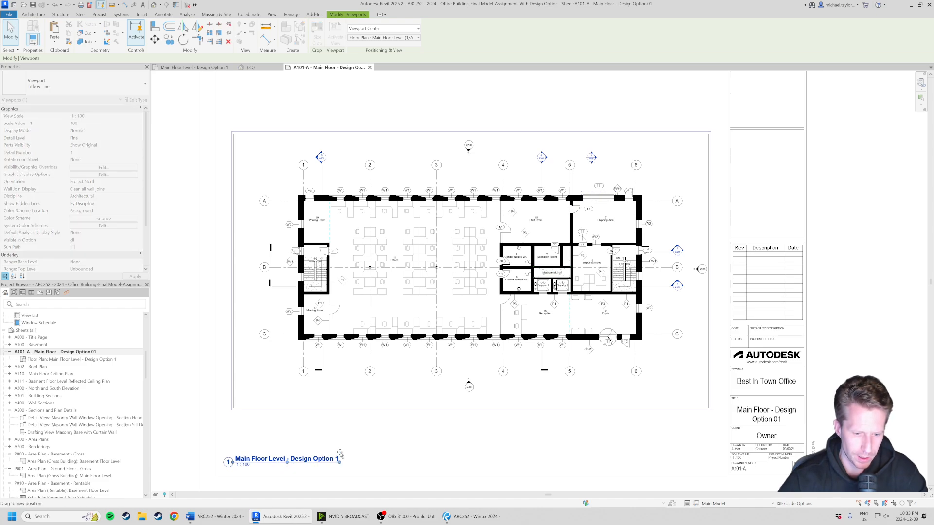
key("Escape")
scroll(476, 344, "down", 2)
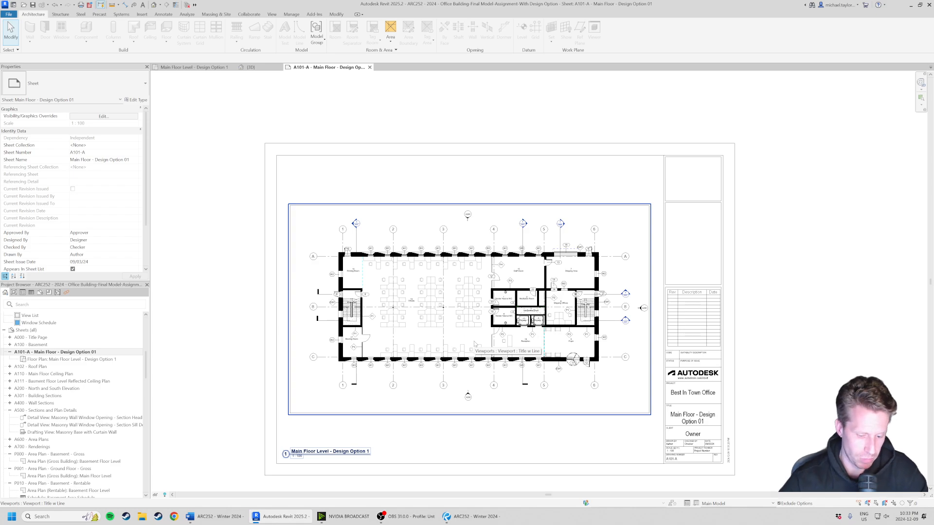
scroll(486, 380, "up", 2)
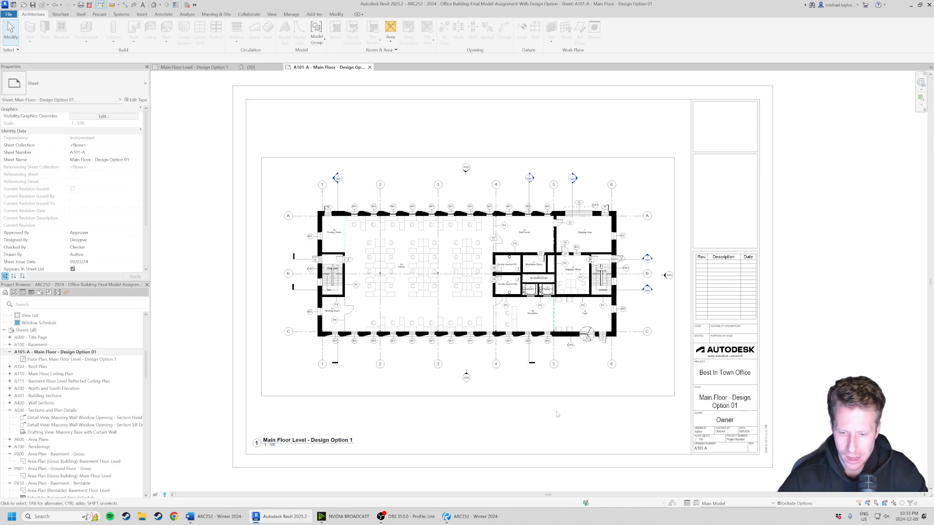
left_click(724, 504)
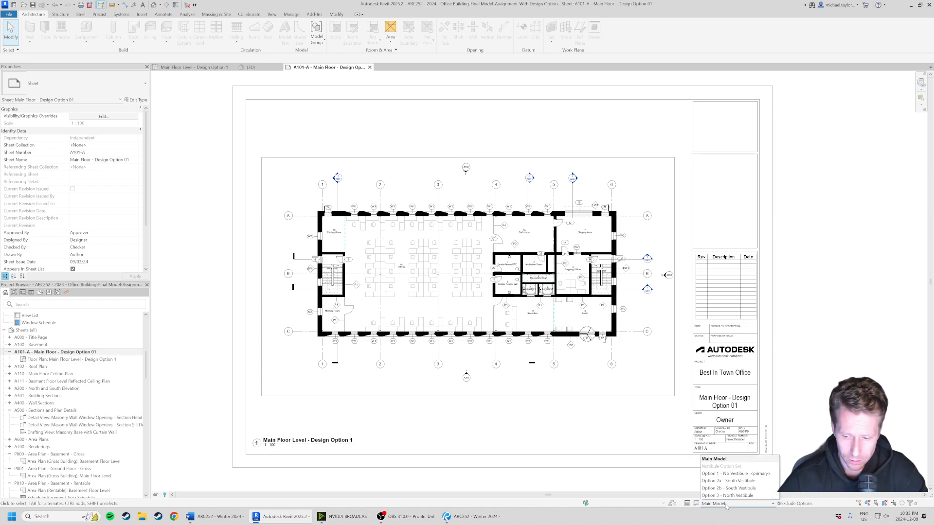
left_click(725, 505)
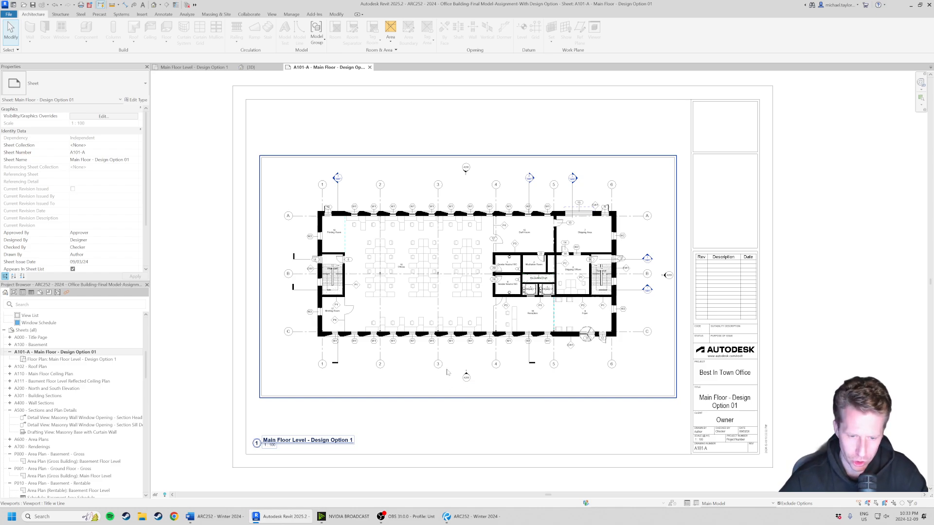
Activate the sheet's plan viewport and set its Vestibule Option Set override to Option 1 - No Vestibule in Visibility/Graphic Overrides
scroll(447, 372, "up", 1)
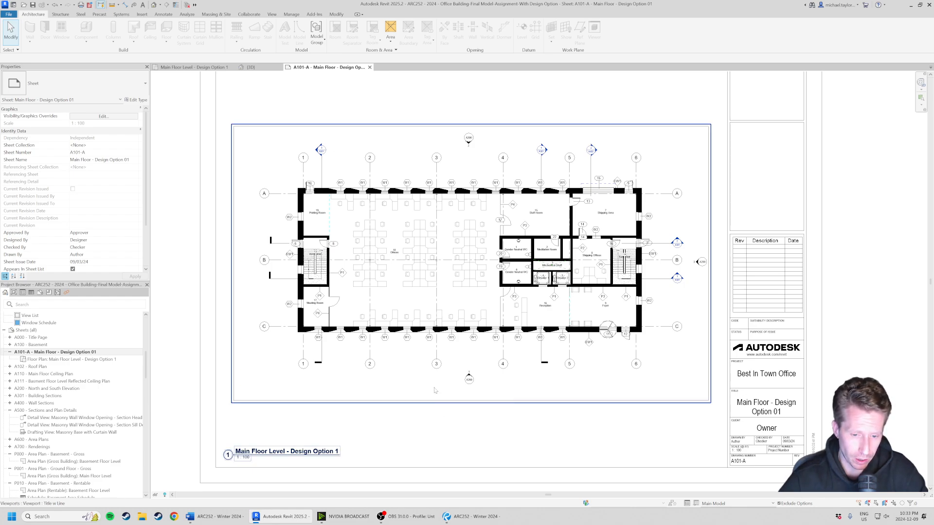
right_click(399, 373)
left_click(418, 179)
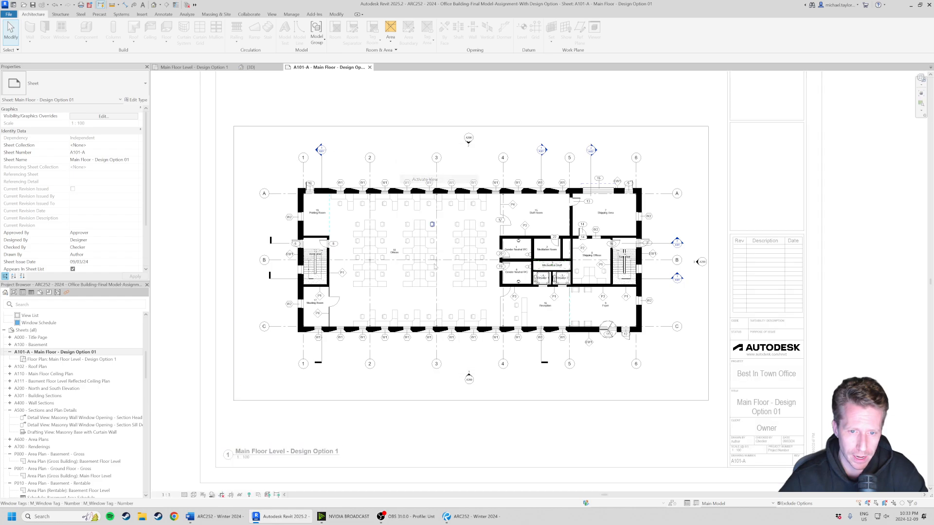
key("v")
key("g")
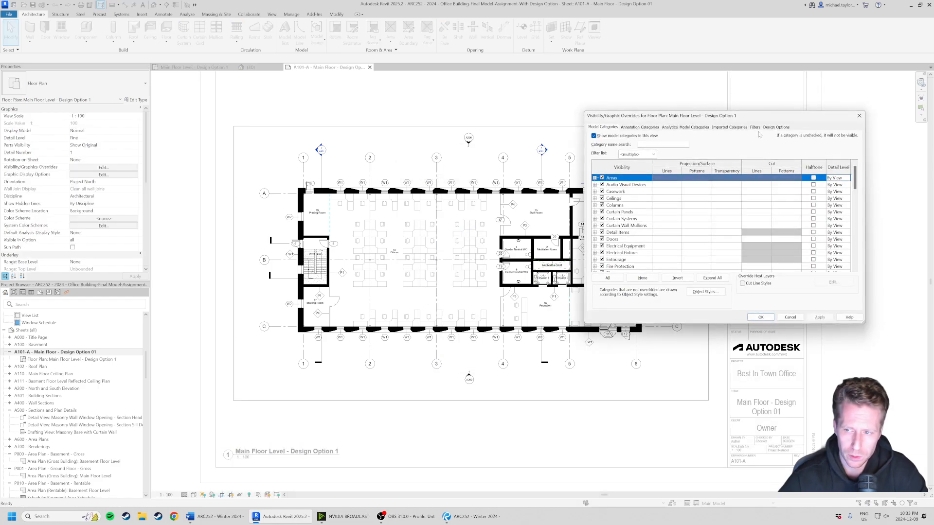
left_click(776, 127)
left_click_drag(769, 117, 680, 116)
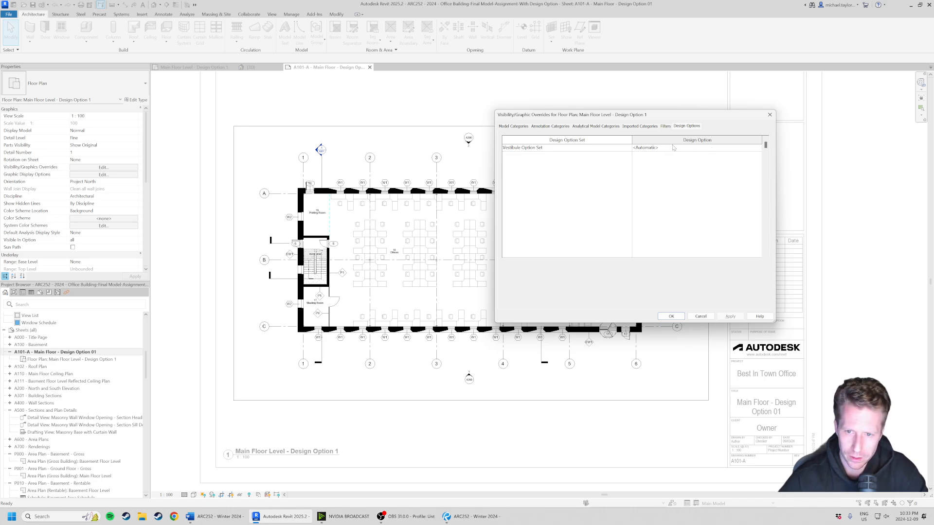
left_click(757, 150)
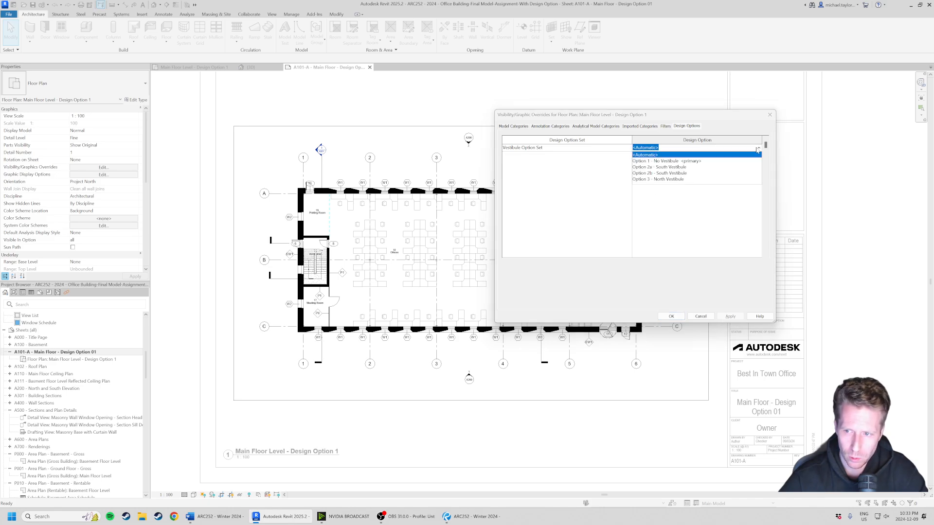
left_click(684, 162)
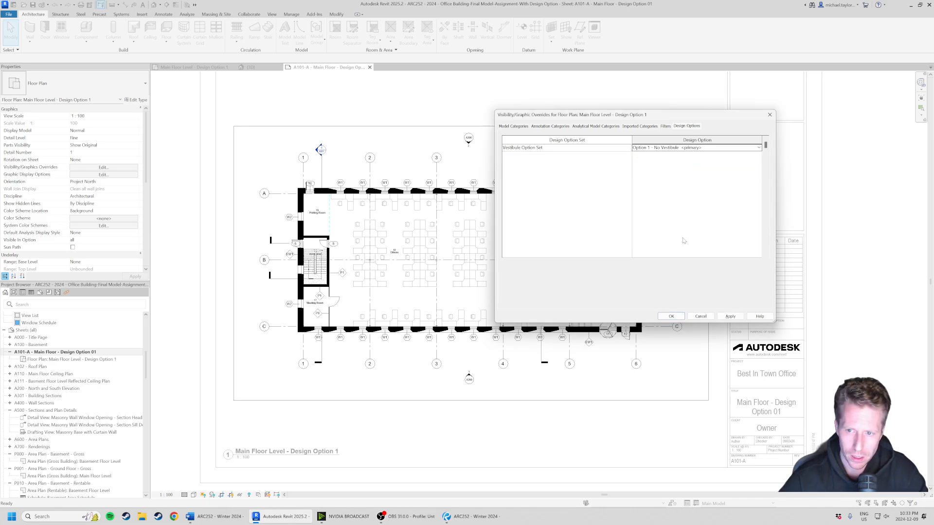
left_click(730, 316)
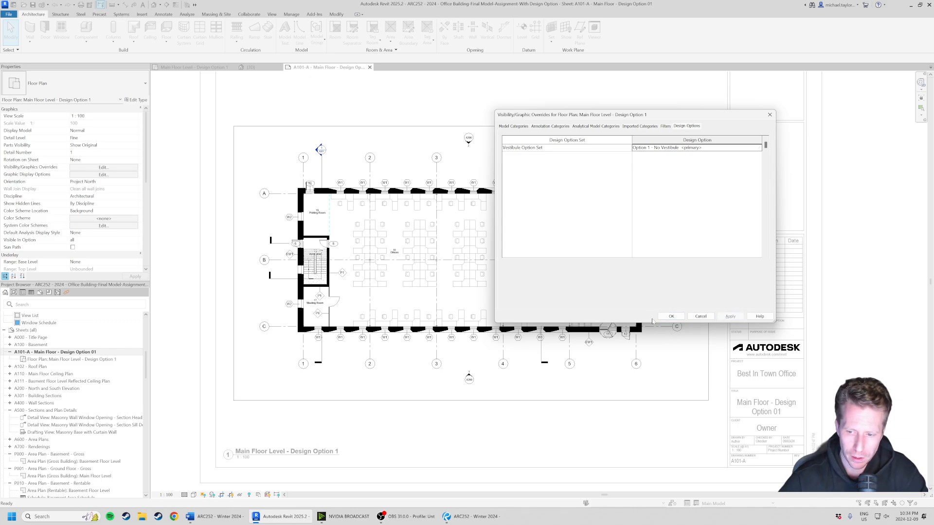
left_click(670, 317)
Cycle the active design option through Options 2a, 2b and 3 and back to Main Model to check the sheet's plan display
scroll(589, 317, "down", 1)
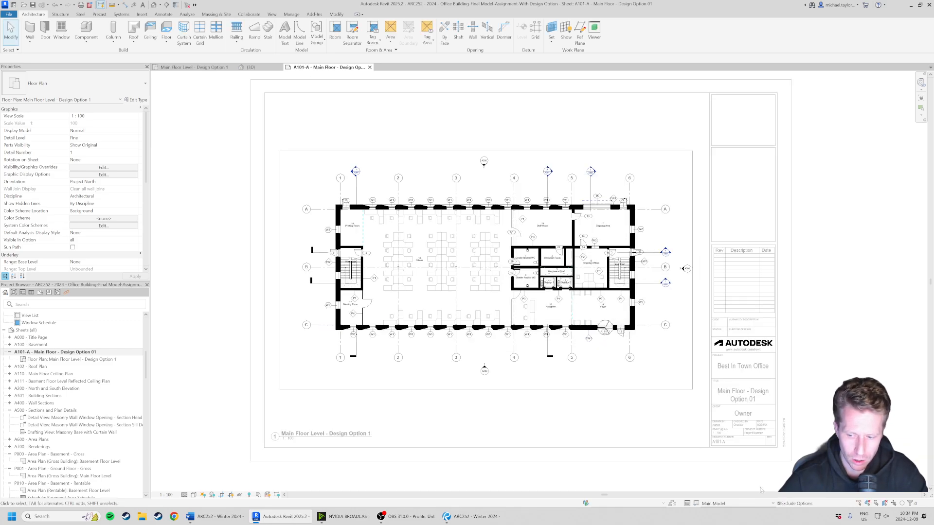
left_click(729, 504)
left_click(733, 480)
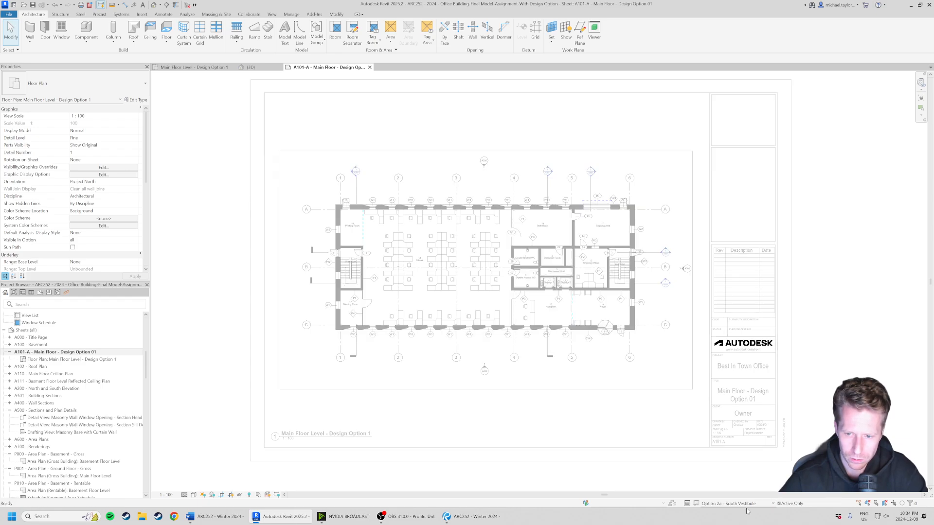
left_click(737, 503)
left_click(735, 488)
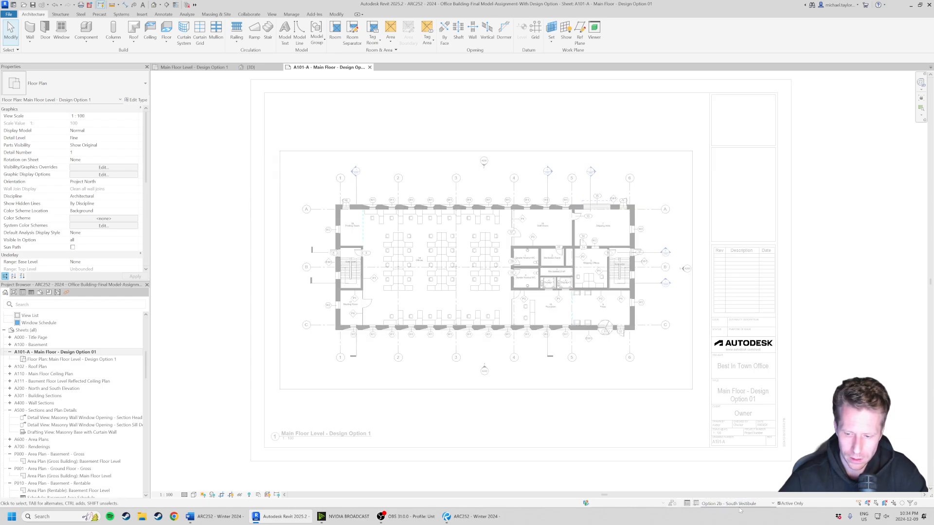
left_click(733, 504)
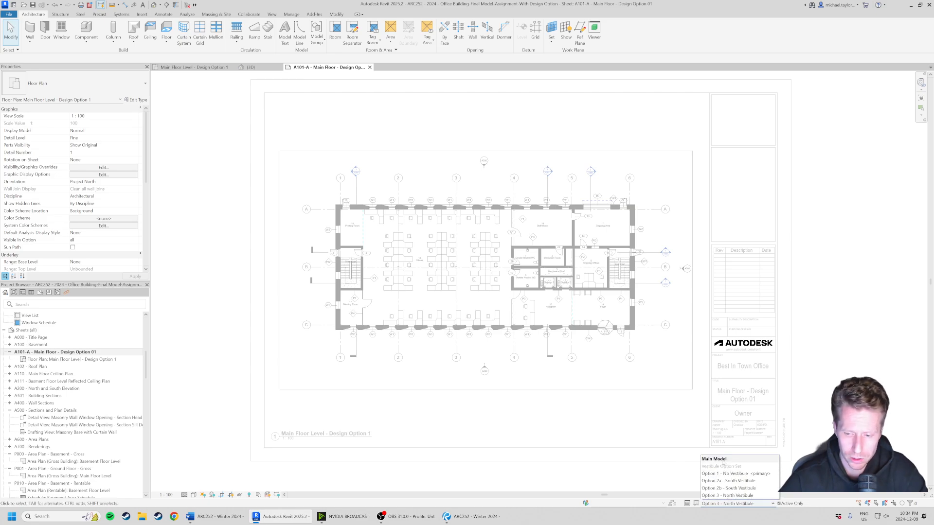
left_click(713, 459)
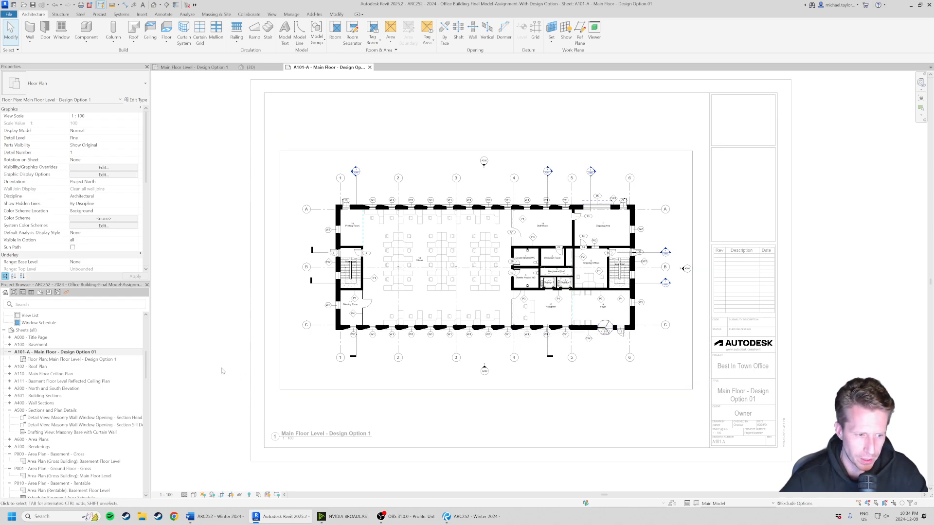
Duplicate sheet A101-A together with its views, using Duplicate with Detailing for the plan
right_click(54, 353)
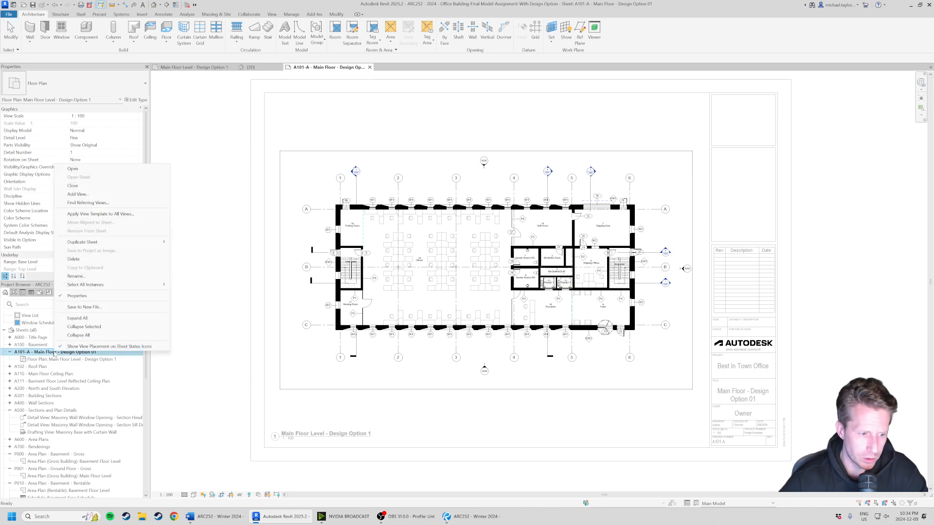
mouse_move(145, 242)
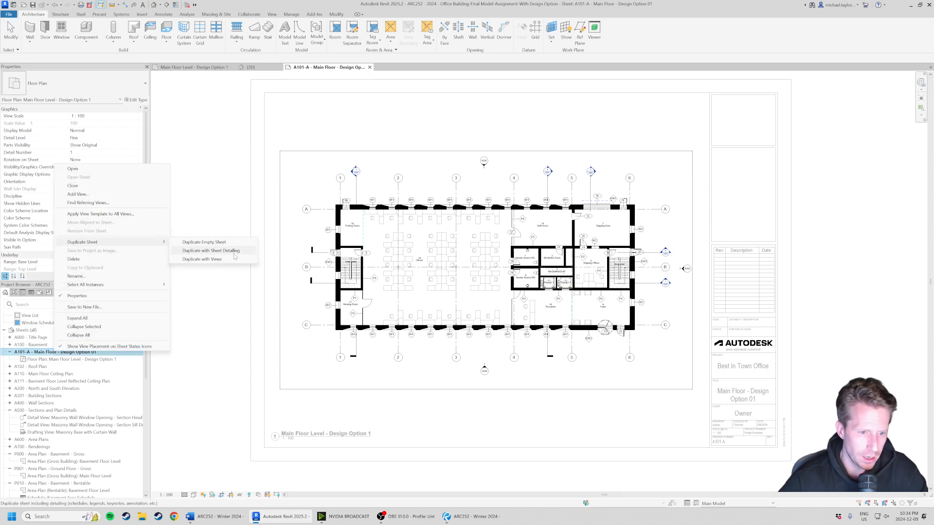
left_click(203, 261)
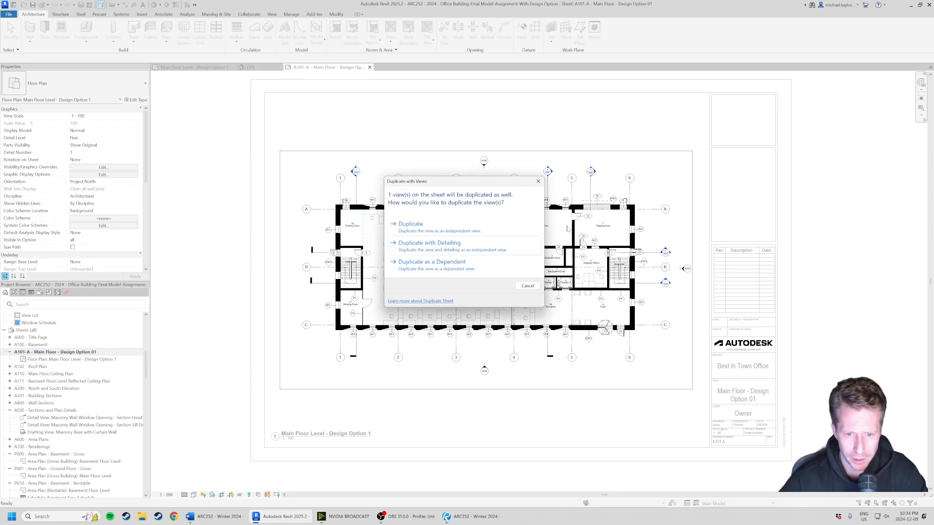
left_click(454, 246)
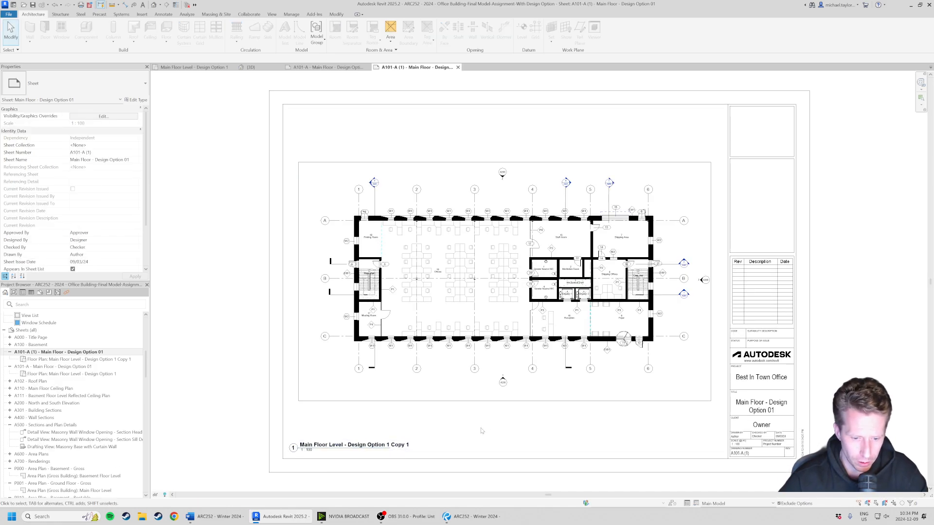
Rename the duplicated plan through its viewport title to "Main Floor Level - Design Option 2a"
left_click(378, 446)
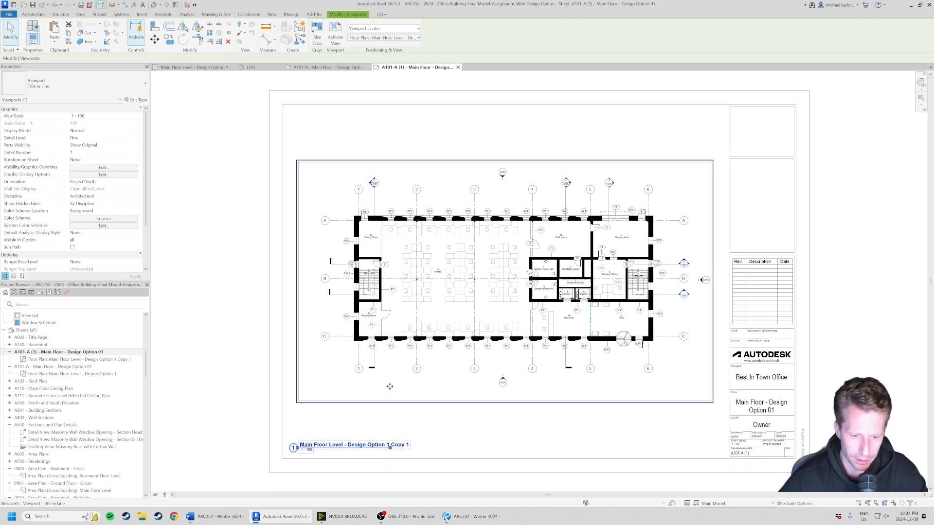
left_click(377, 444)
left_click(379, 442)
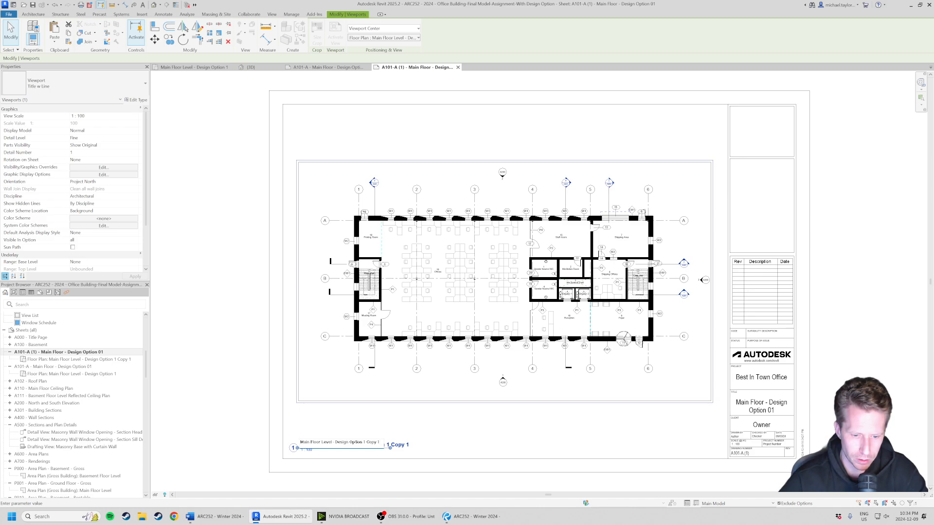
left_click_drag(380, 442, 362, 442)
type("2a")
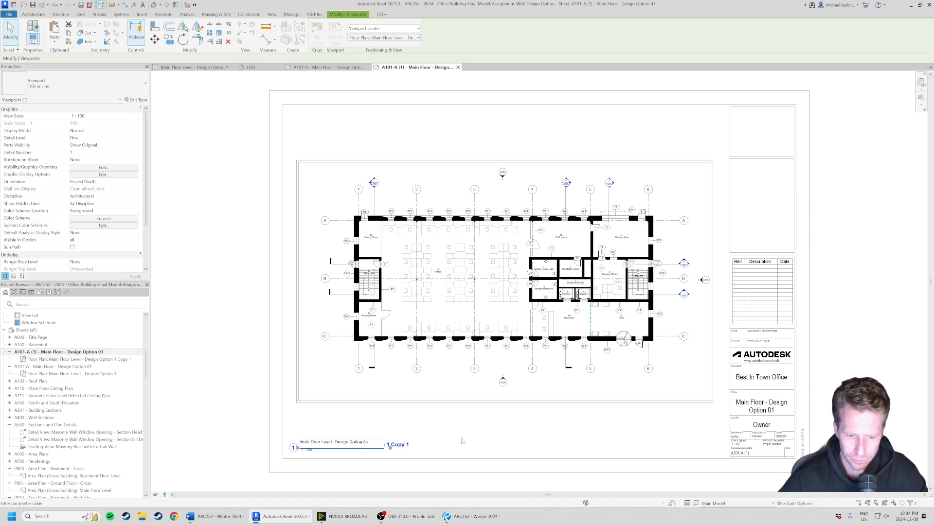
left_click(461, 441)
Change the sheet title in the duplicate's title block to "Main Floor - Design Option 02a"
left_click(775, 406)
left_click(776, 405)
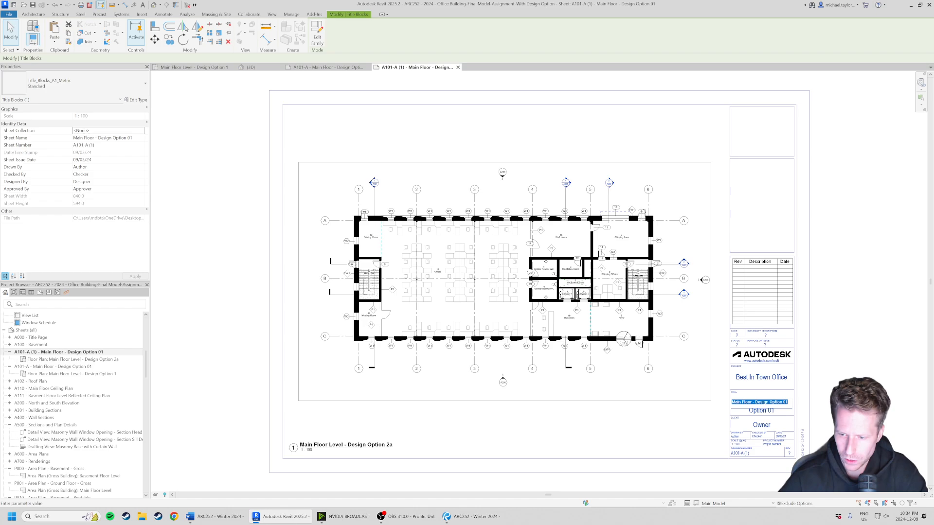
left_click(787, 403)
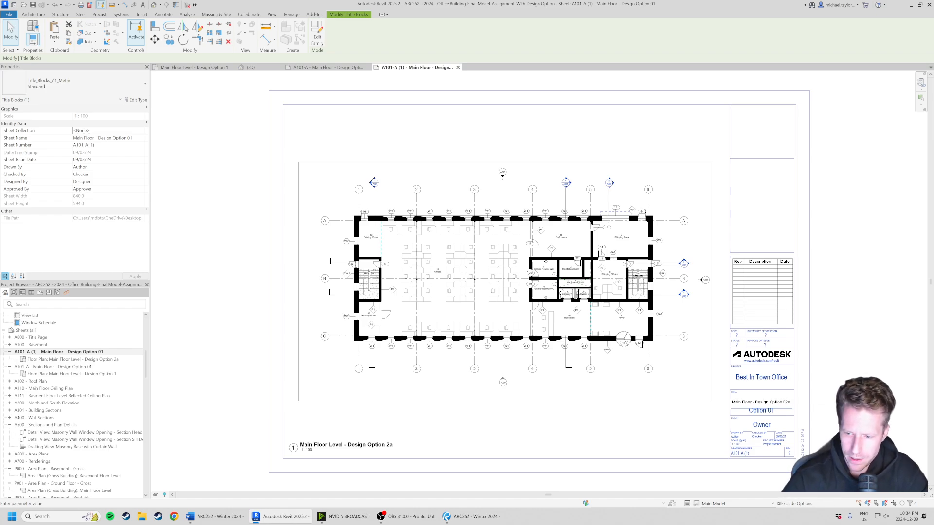
key("Return")
key("Escape")
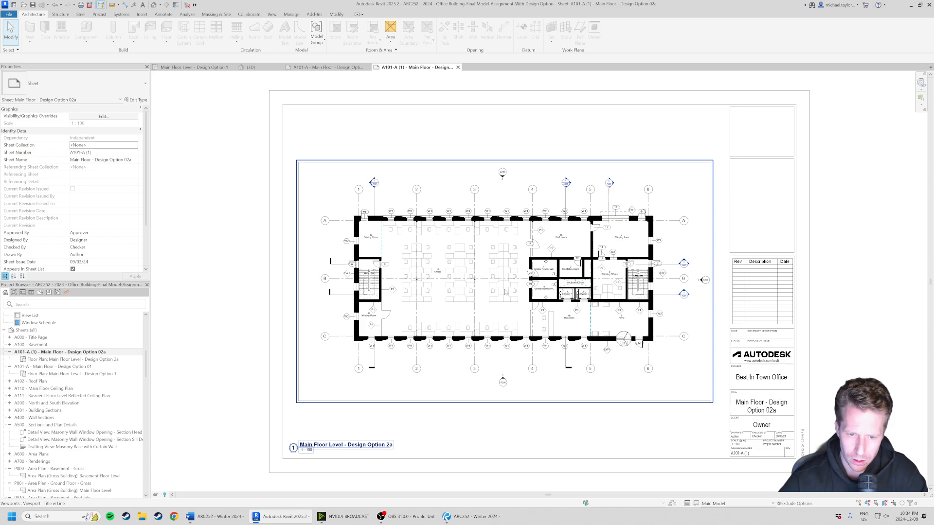
Activate the duplicated plan's viewport and set its Vestibule Option Set override to Option 2a - South Vestibule in Visibility/Graphic Overrides
right_click(504, 292)
left_click(535, 99)
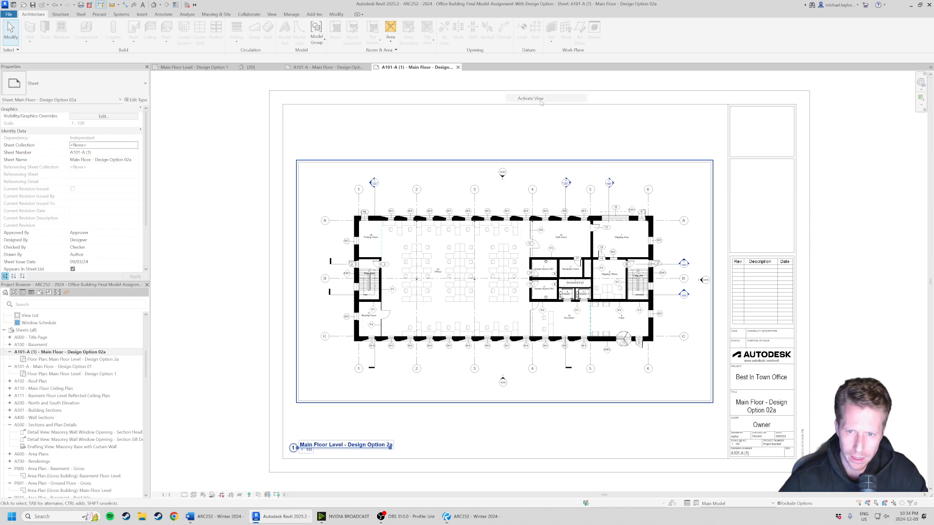
key("g")
left_click(686, 126)
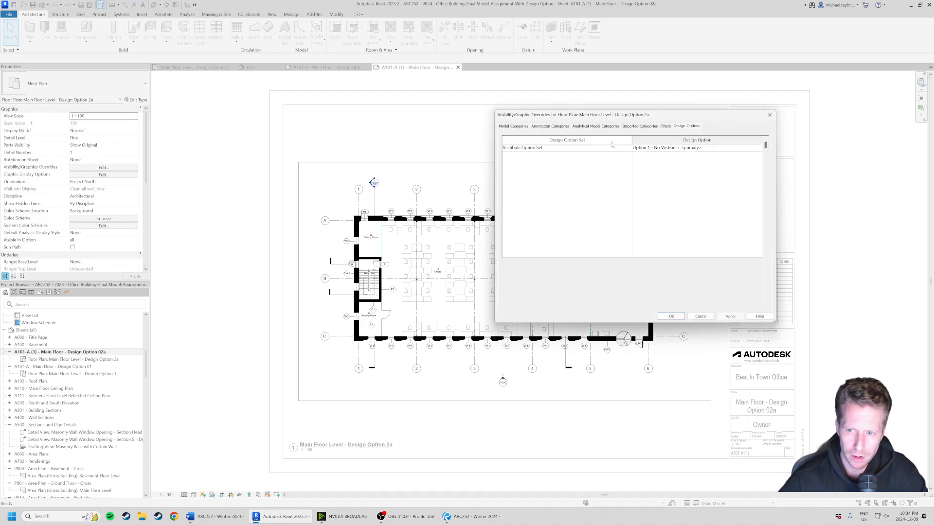
left_click(757, 149)
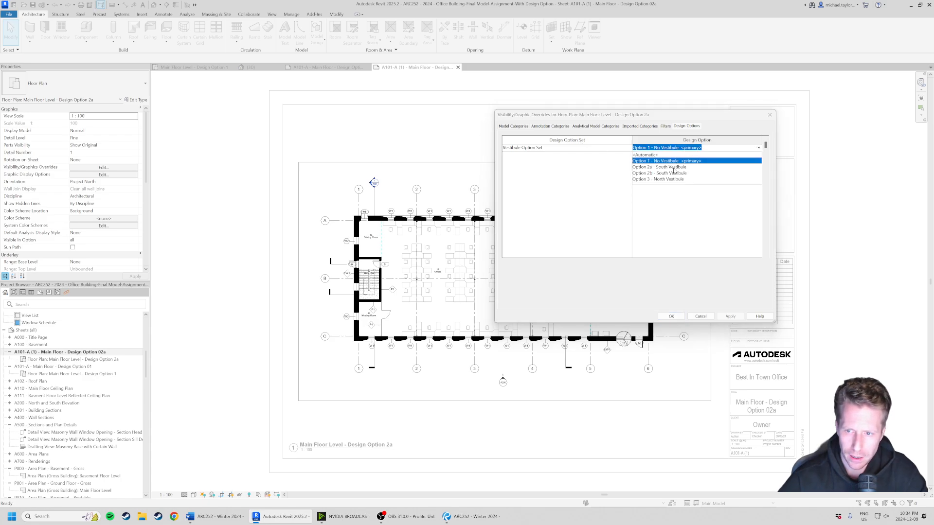
left_click(667, 167)
left_click(671, 316)
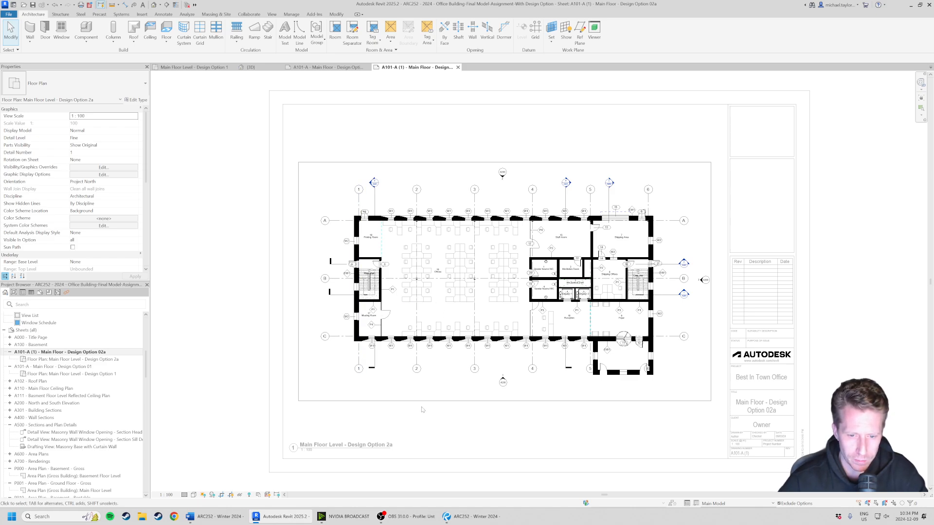
middle_click_drag(468, 378, 446, 359)
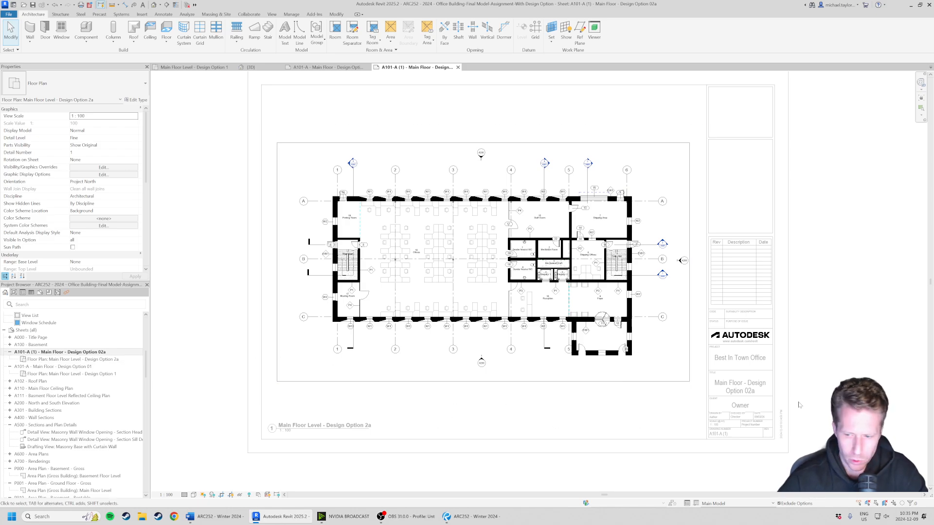
Change the drawing number in the Design Option 02a sheet's title block to A101-B
scroll(731, 432, "up", 3)
left_click(714, 433)
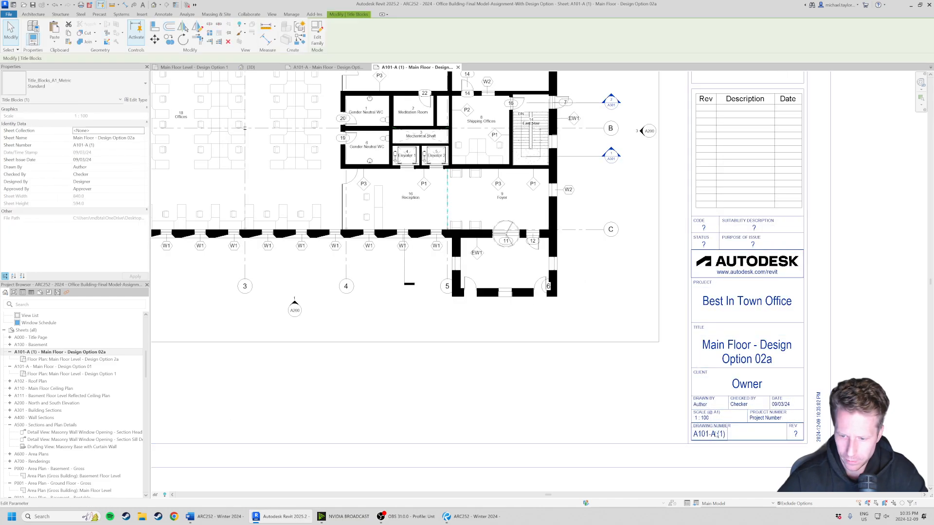
left_click(714, 433)
left_click_drag(715, 433, 703, 433)
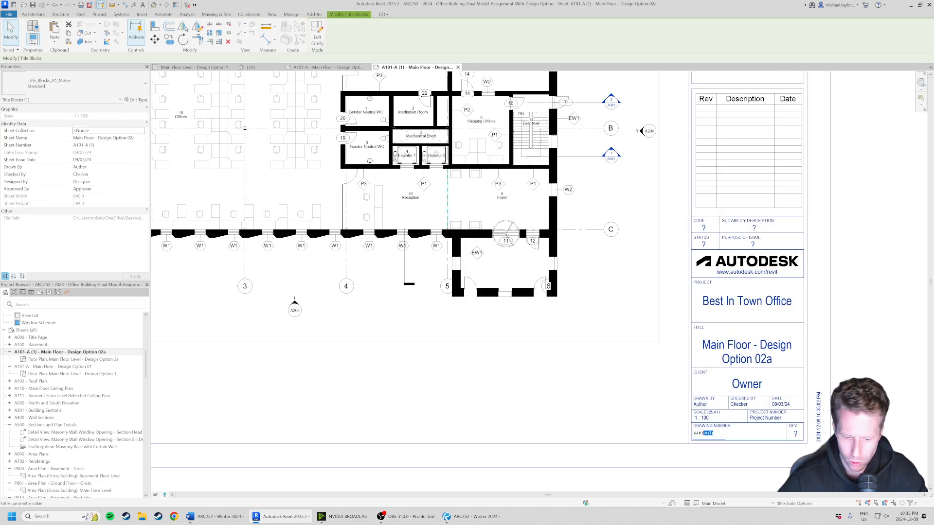
left_click(709, 431)
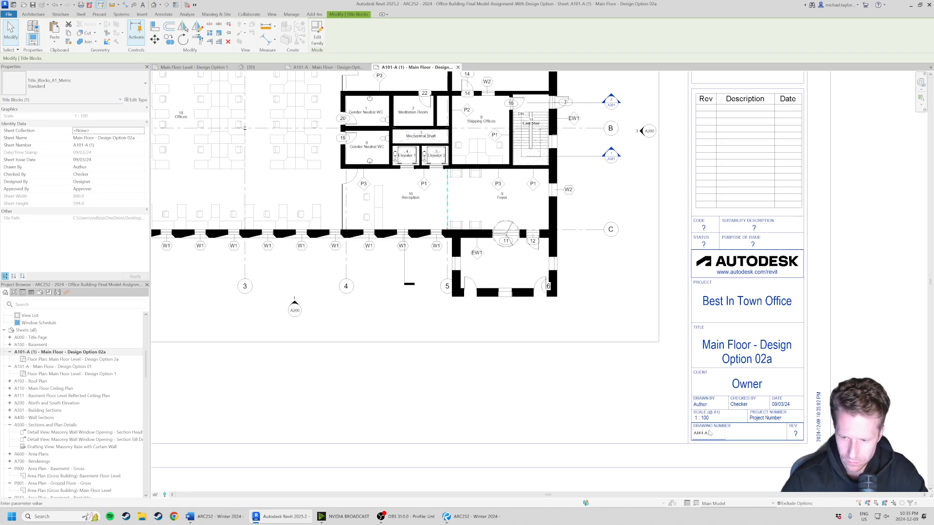
key("BackSpace")
type("B")
key("Return")
left_click(594, 417)
scroll(756, 355, "down", 2)
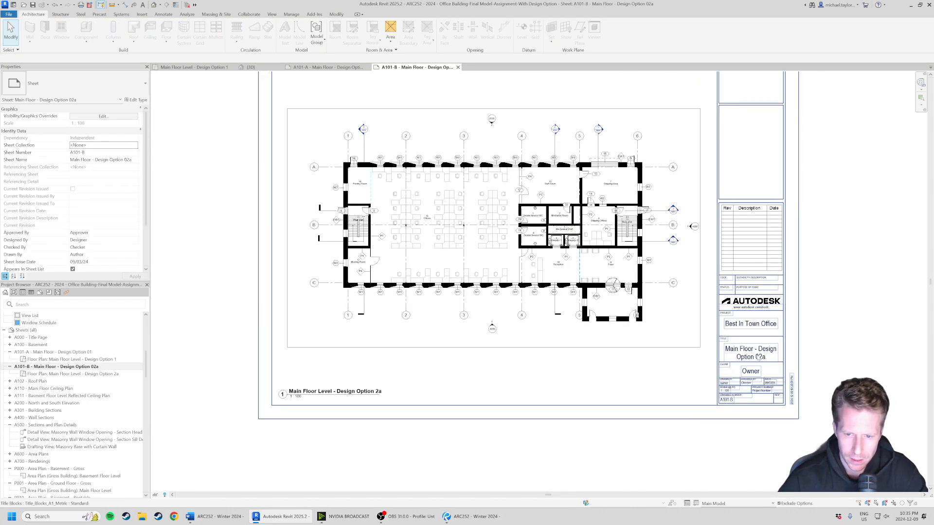
Duplicate sheet A101-B together with its views, using Duplicate with Detailing for the plan
scroll(758, 357, "down", 2)
middle_click_drag(618, 340, 606, 366)
scroll(606, 366, "up", 1)
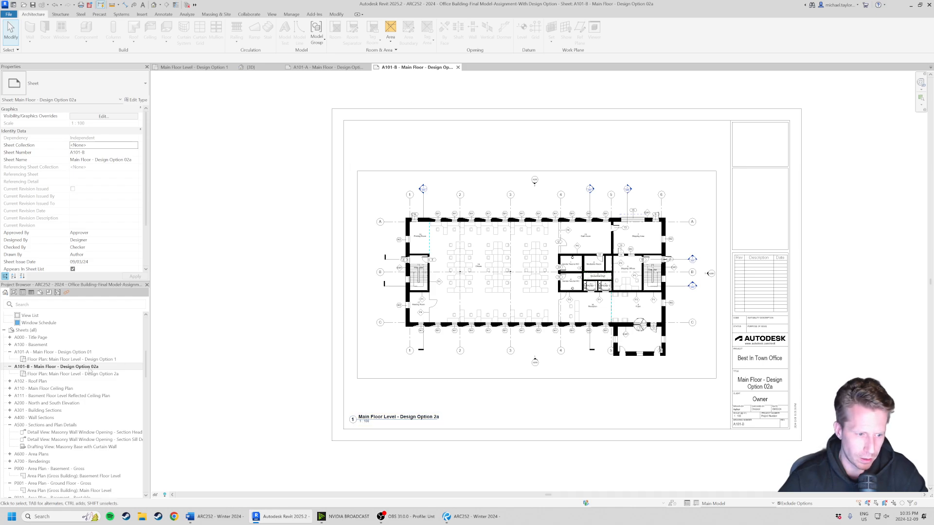
right_click(64, 368)
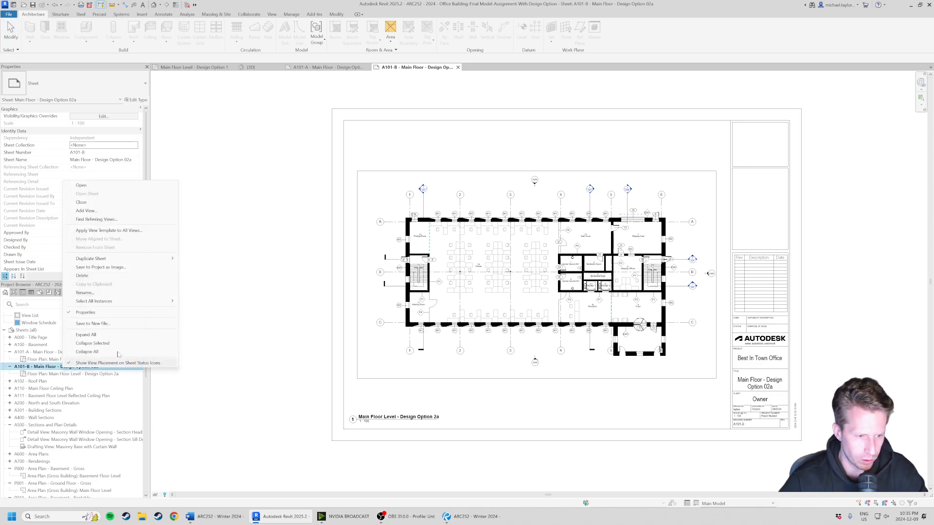
mouse_move(121, 258)
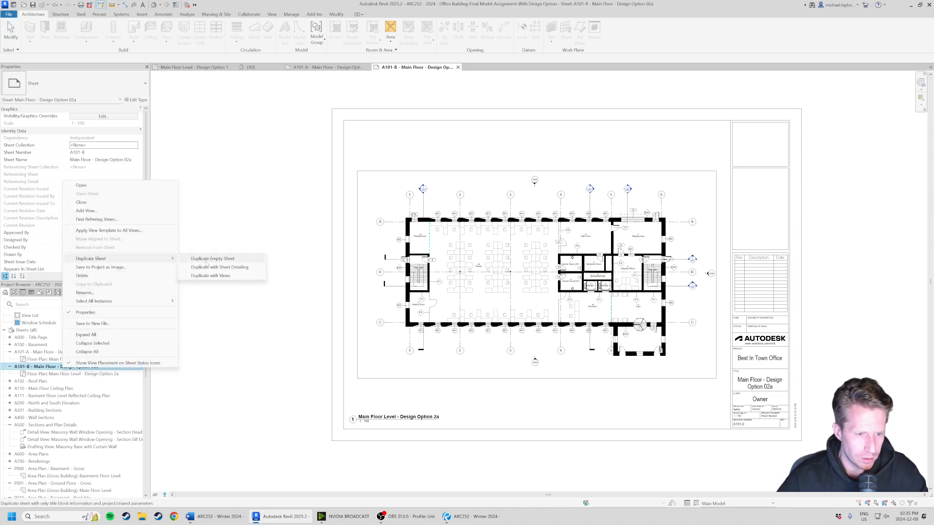
left_click(210, 275)
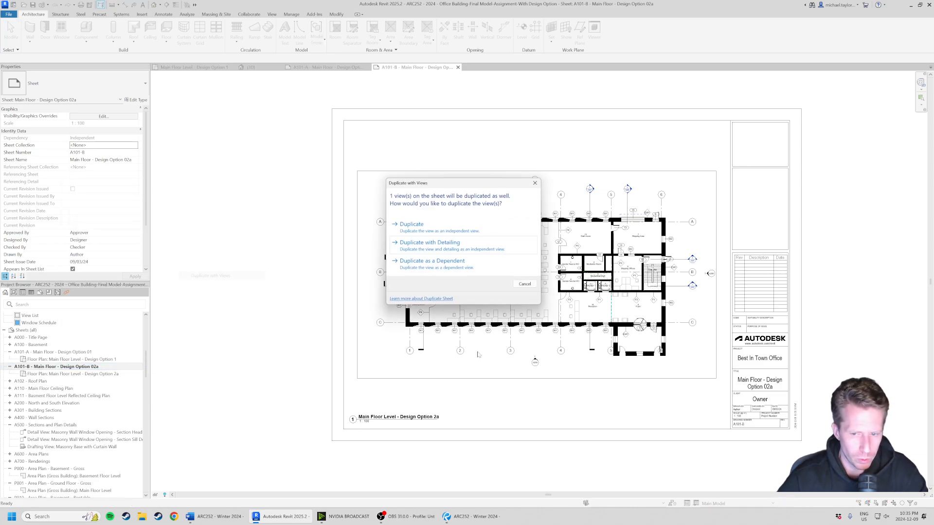
left_click(448, 249)
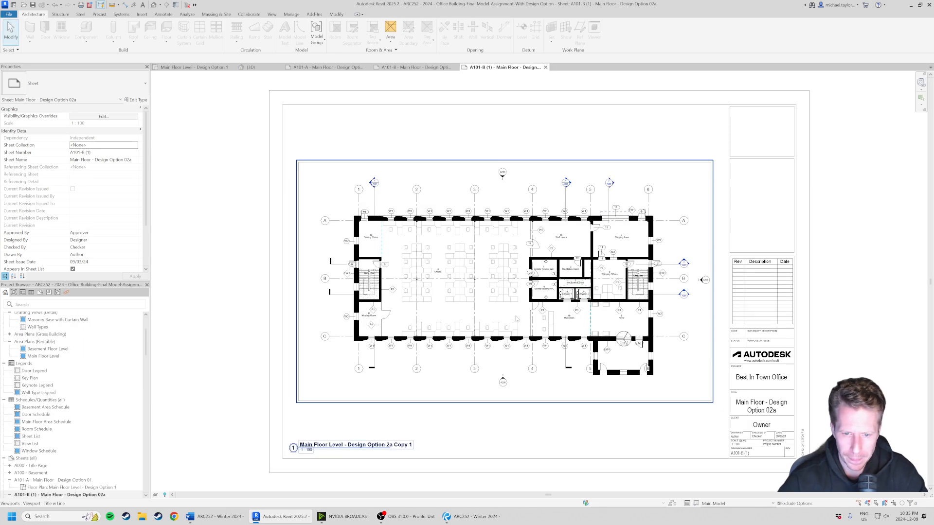
Rename the new sheet's plan through its viewport title to "Main Floor Level - Design Option 3"
left_click(645, 378)
left_click(355, 444)
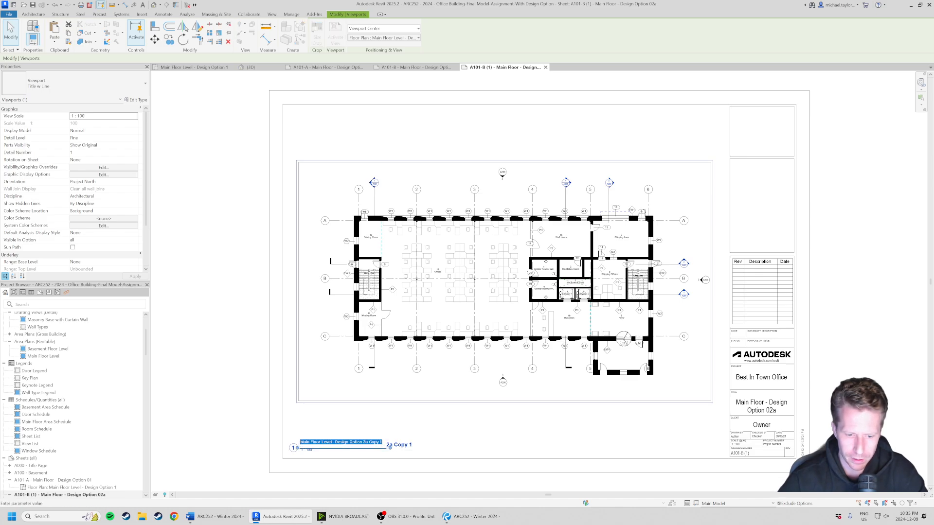
left_click_drag(382, 442, 362, 442)
type("3")
left_click(510, 446)
Change the sheet title in the new sheet's title block to "Main Floor - Design Option 03"
double_click(763, 404)
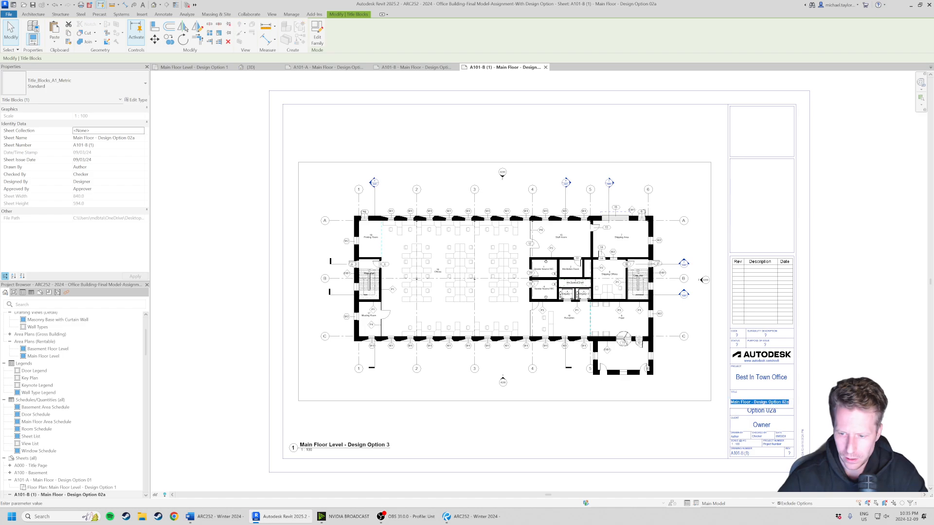
key("End")
key("BackSpace")
key("BackSpace")
key("BackSpace")
type("3")
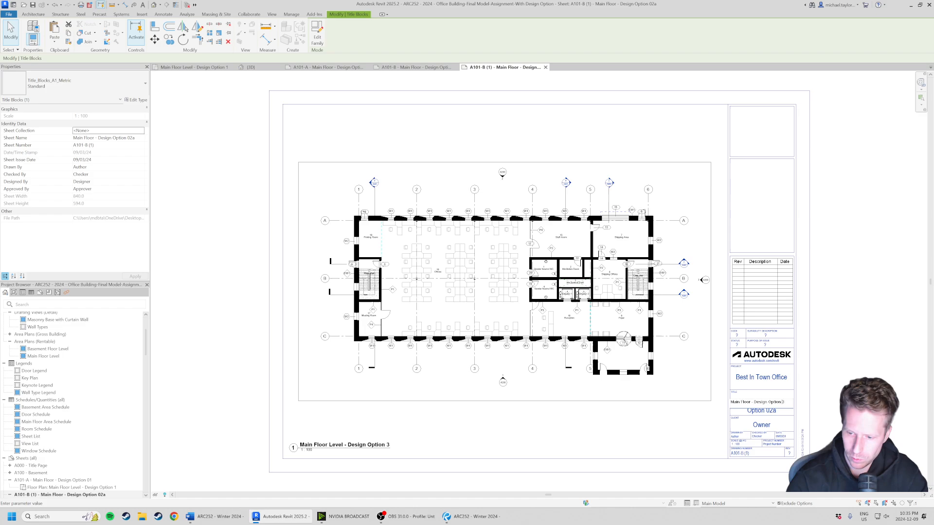
key("Return")
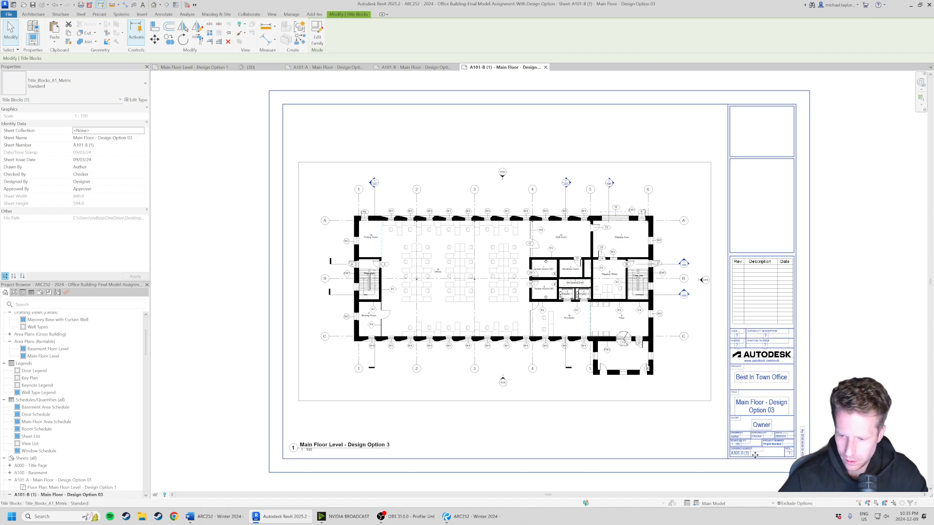
Change the drawing number in the Design Option 03 sheet's title block to A101-C
double_click(740, 452)
type("A101-C")
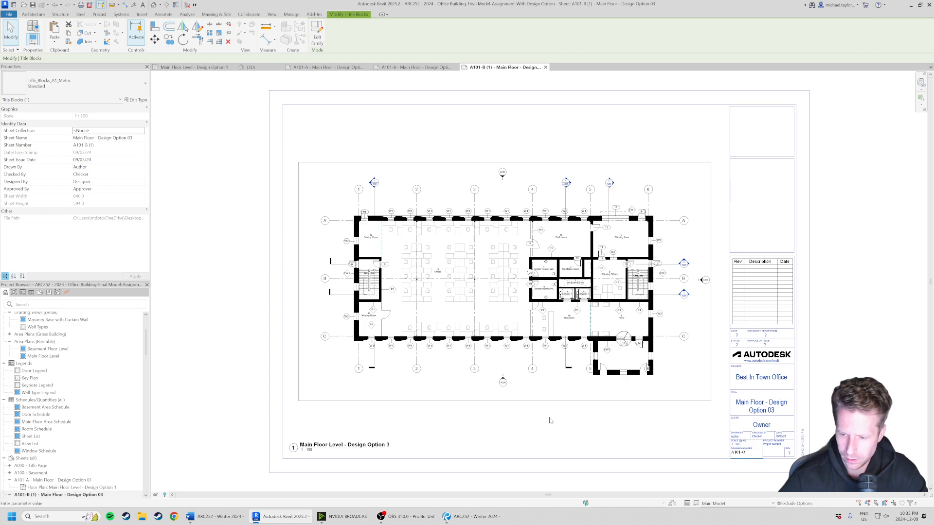
key("Return")
left_click(529, 438)
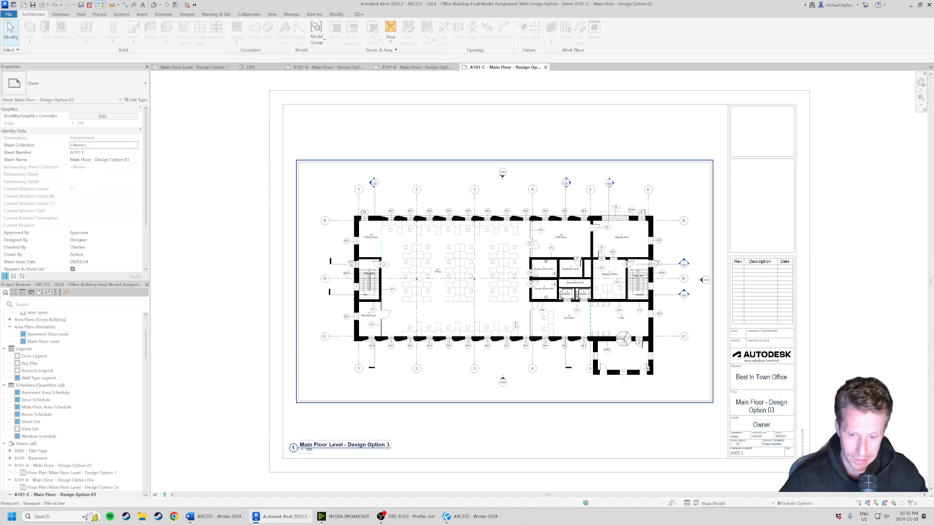
Activate the plan viewport on sheet A101-C and set its Vestibule Option Set visibility to the North Vestibule option
left_click(515, 339)
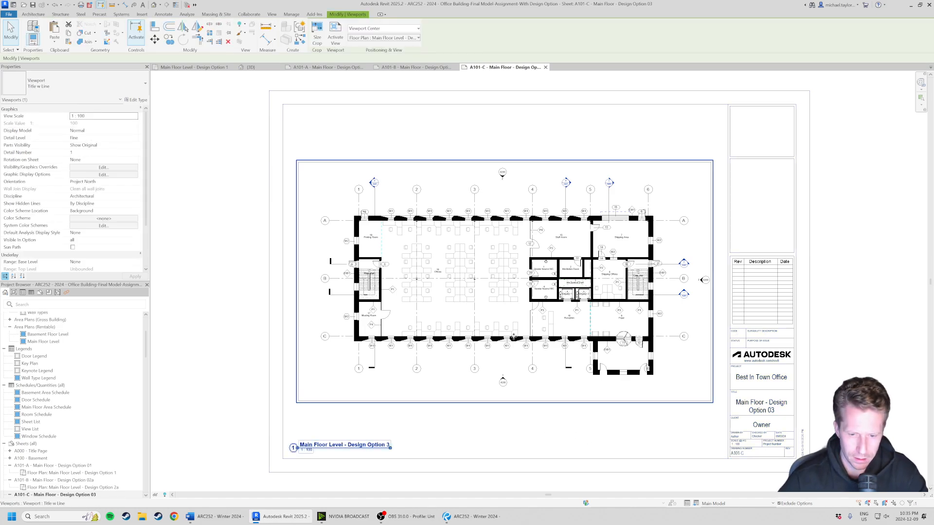
right_click(514, 339)
left_click(540, 150)
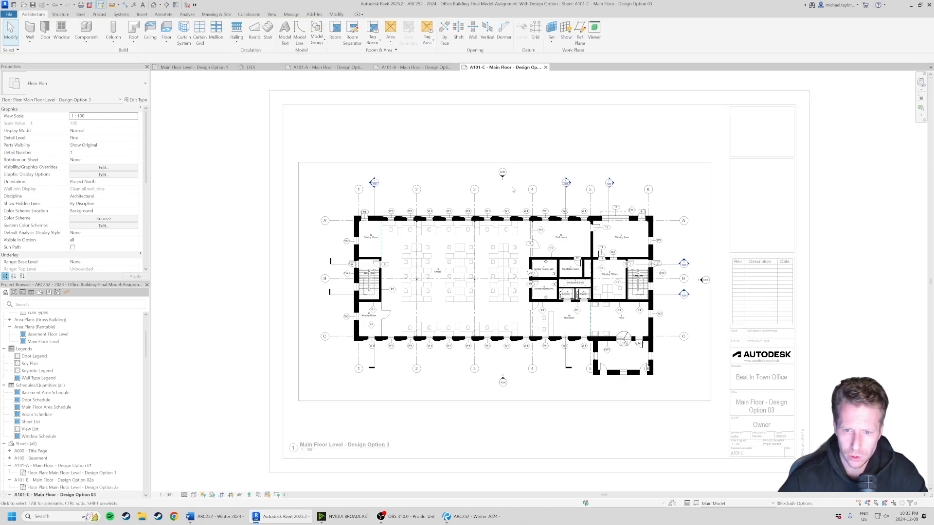
key("v")
key("g")
left_click(686, 126)
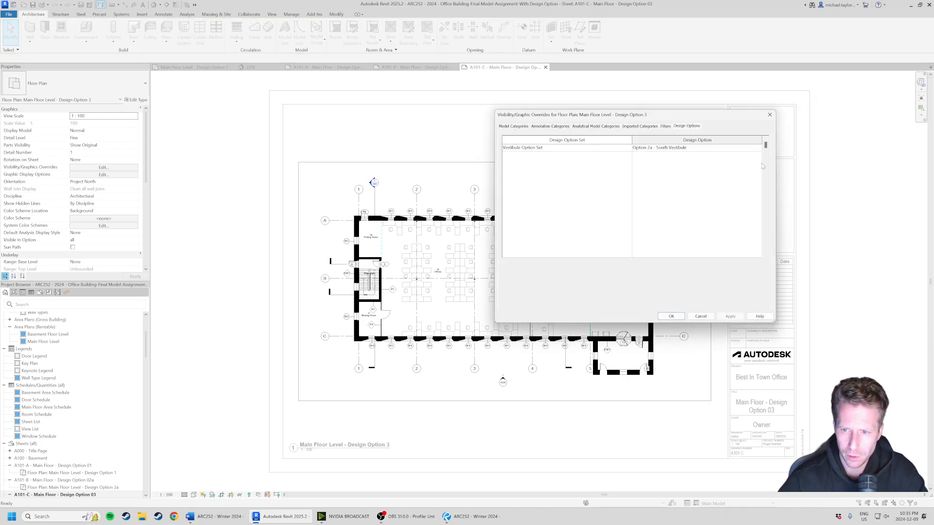
left_click(762, 147)
left_click(759, 147)
left_click(674, 179)
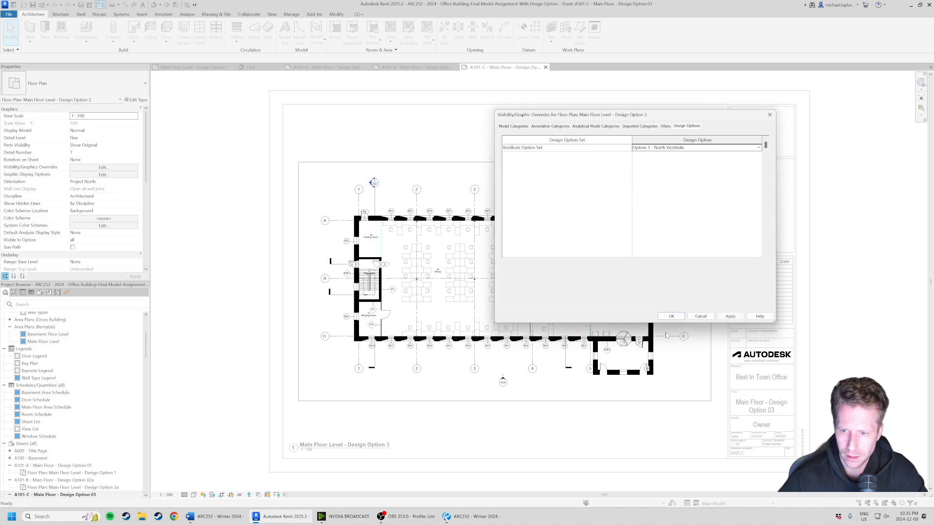
left_click(671, 316)
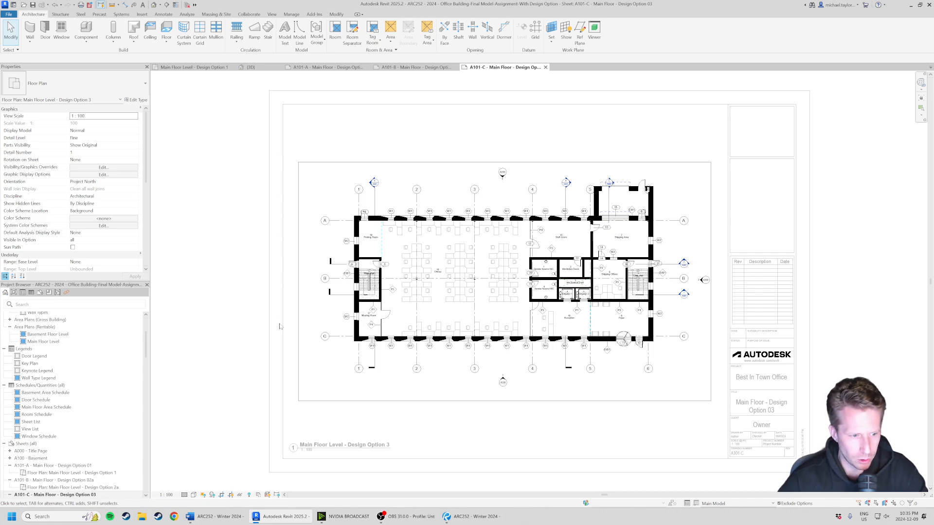
Close the Design Option 1 plan and 3D views, and tile the three main floor option sheets
left_click(232, 67)
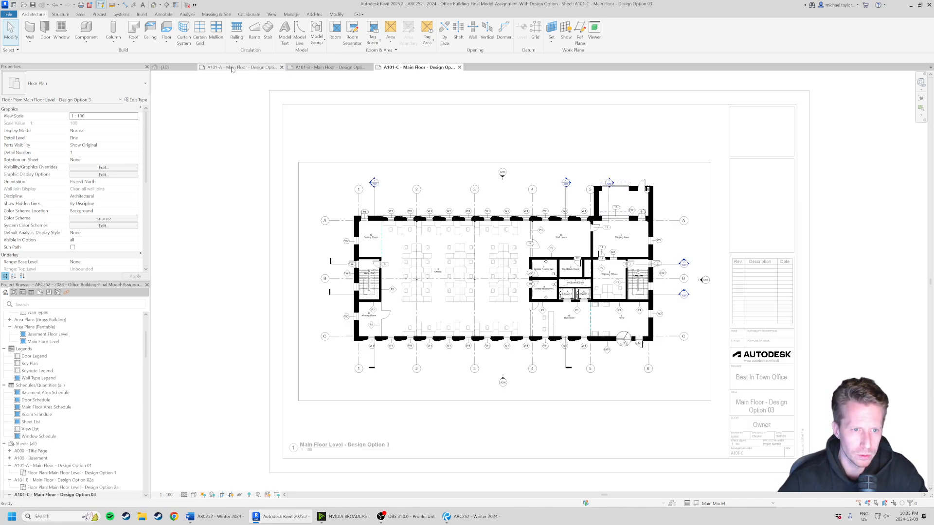
left_click(194, 67)
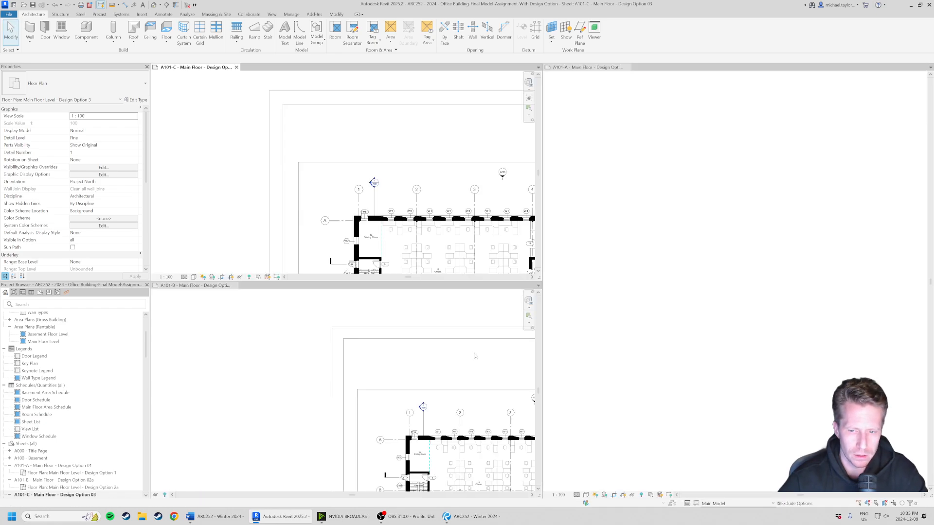
key("w")
key("t")
Fit sheets A101-C, A101-B and A101-A within their tiled windows to compare the vestibule options
key("z")
key("f")
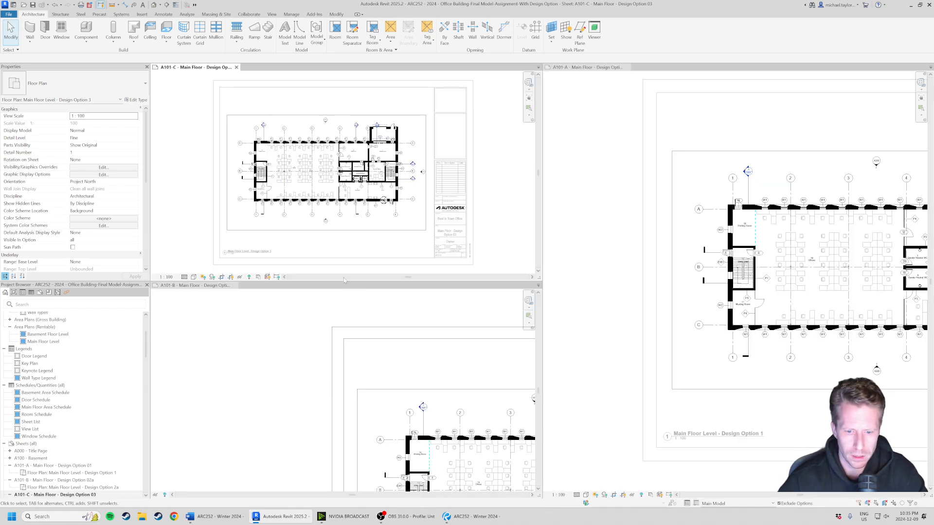
left_click(299, 379)
key("z")
key("f")
left_click(650, 345)
key("z")
key("f")
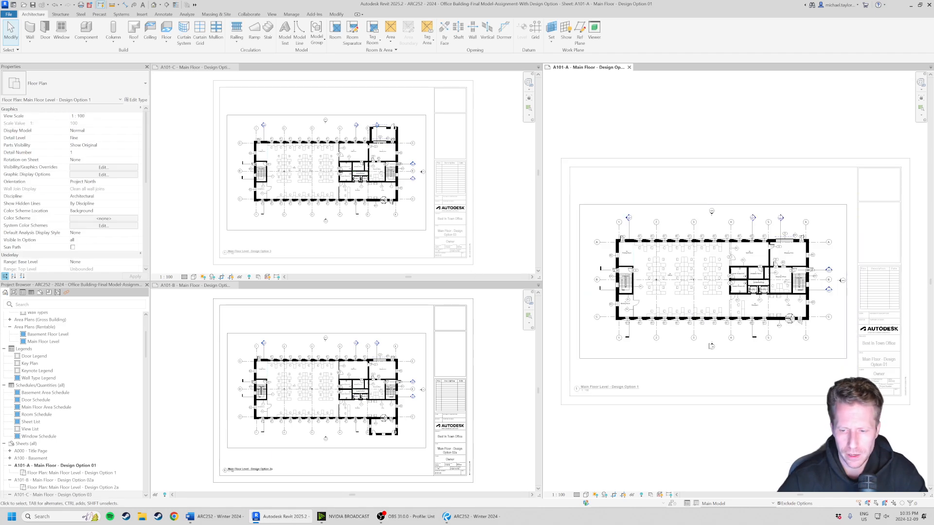
left_click(619, 363)
key("Escape")
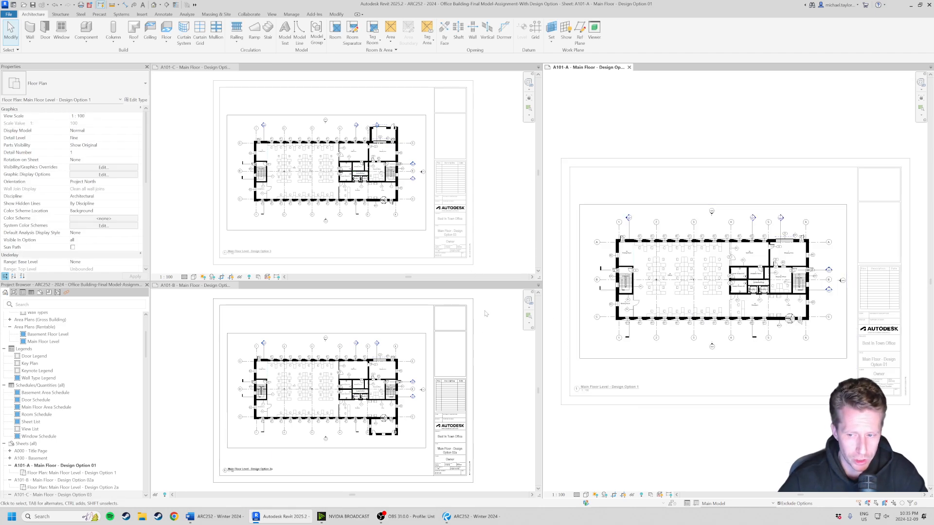
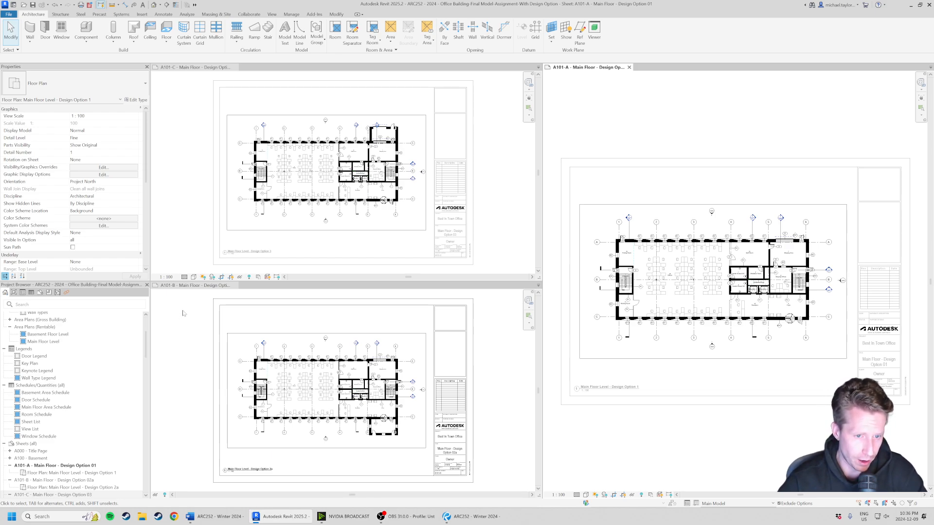
Return from tiled to tabbed views with sheet A101-A active and close all inactive views
scroll(310, 164, "up", 3)
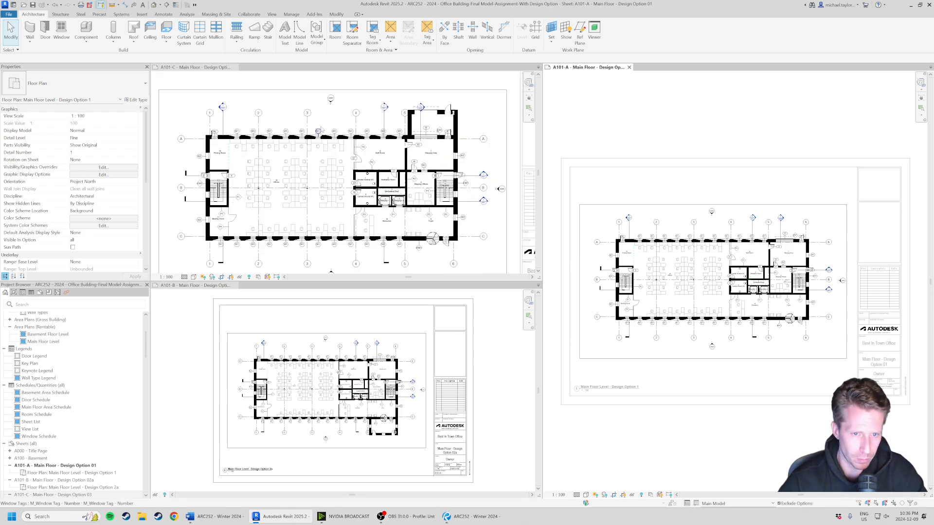
left_click(262, 84)
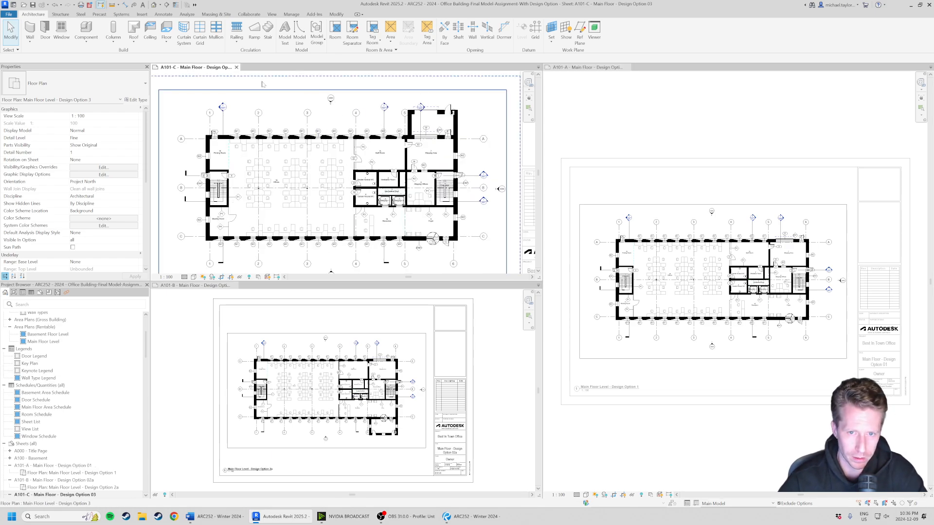
left_click(622, 78)
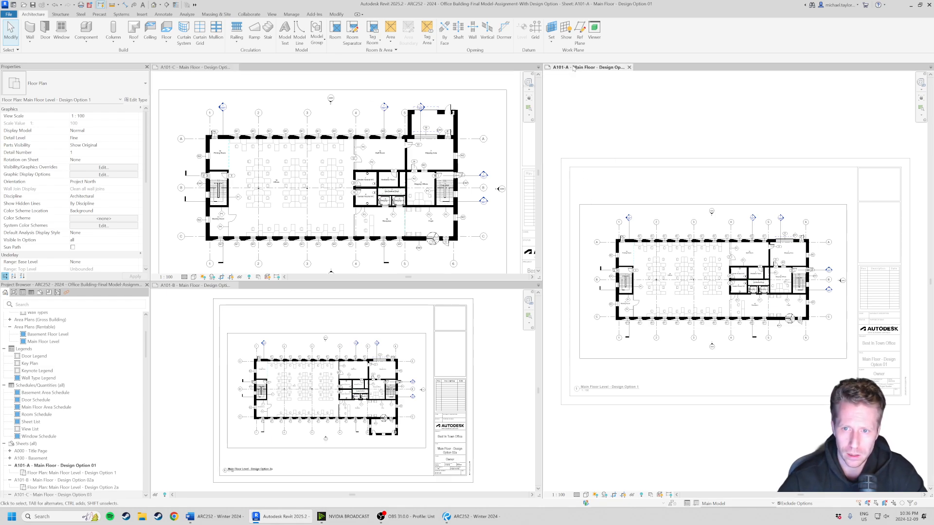
key("t")
key("w")
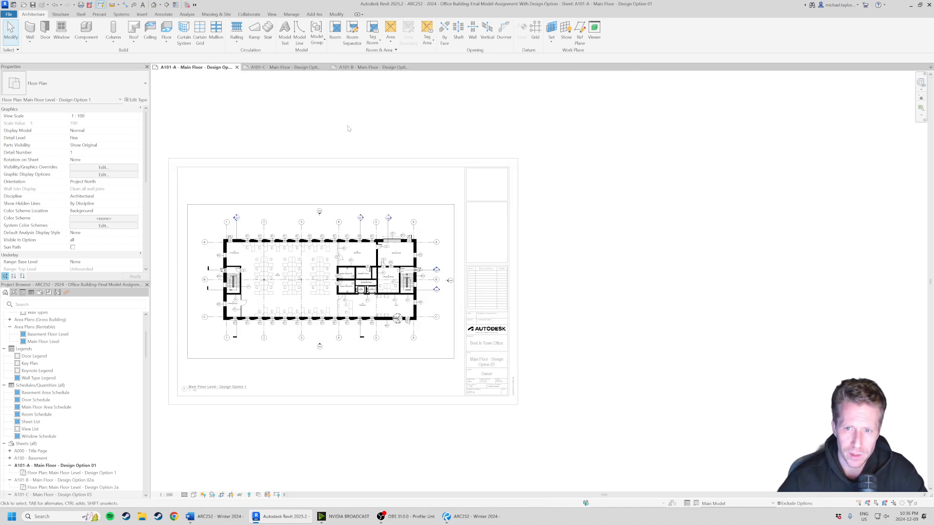
left_click(268, 15)
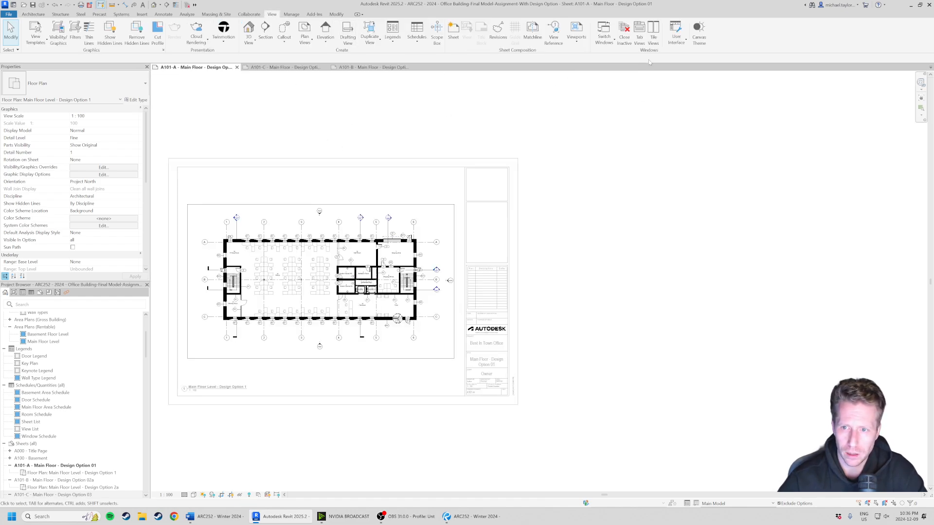
left_click(624, 35)
Try deleting the middle and eastern desk clusters in the Offices with everything selected around them, and undo the deletion
scroll(184, 306, "up", 4)
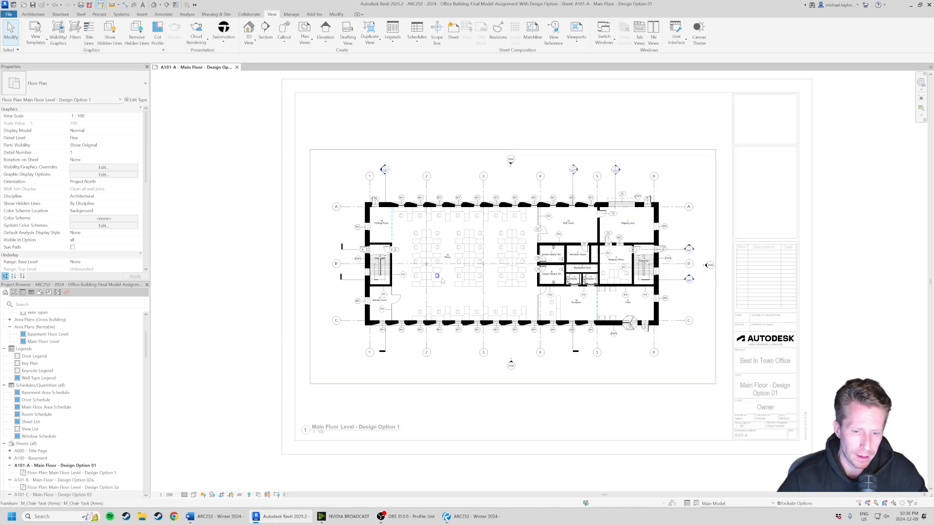
scroll(467, 299, "up", 2)
scroll(467, 253, "up", 2)
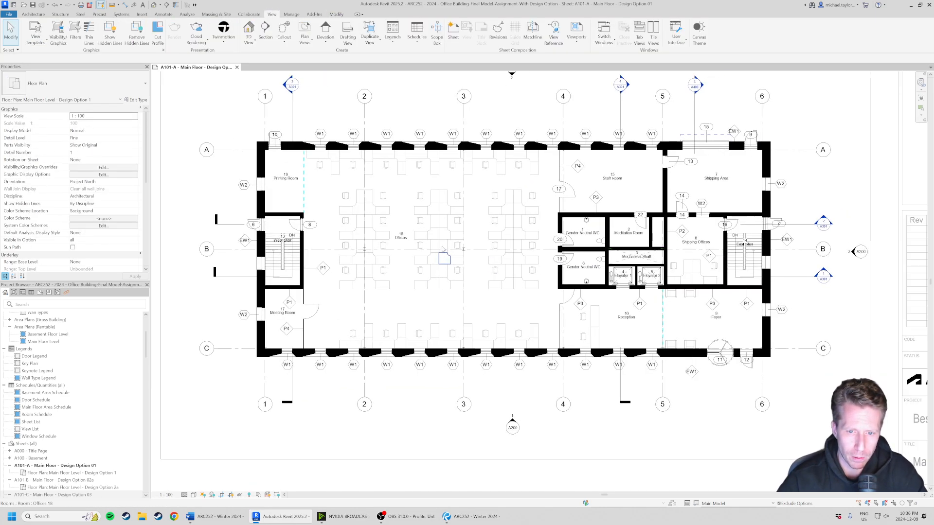
left_click_drag(390, 174, 602, 361)
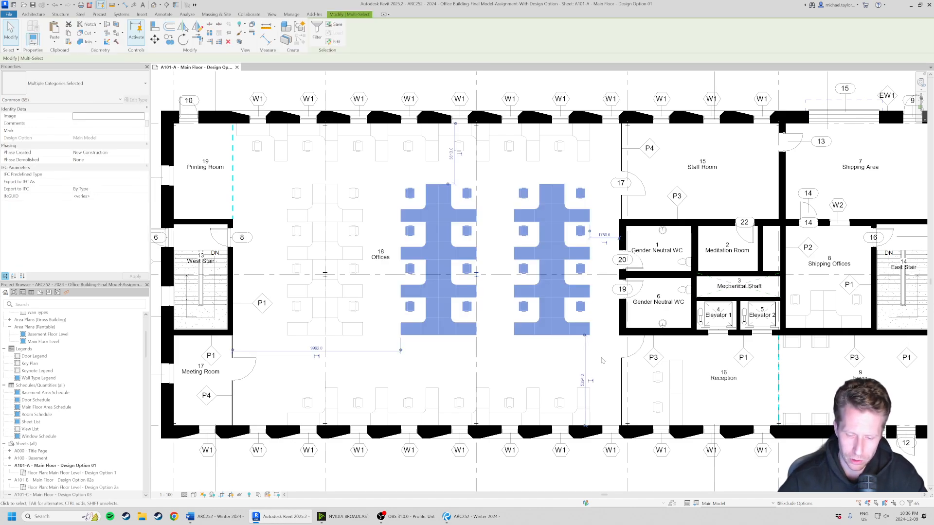
key("Delete")
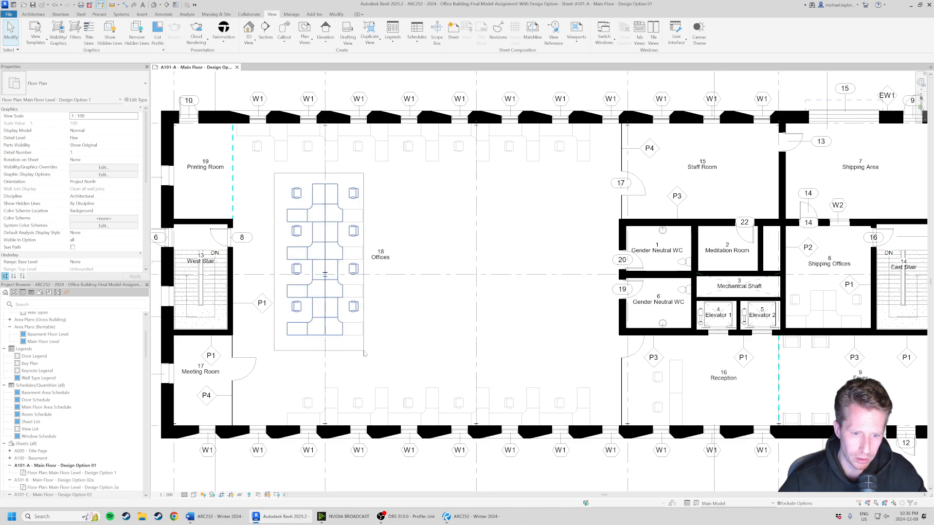
key("ctrl+z")
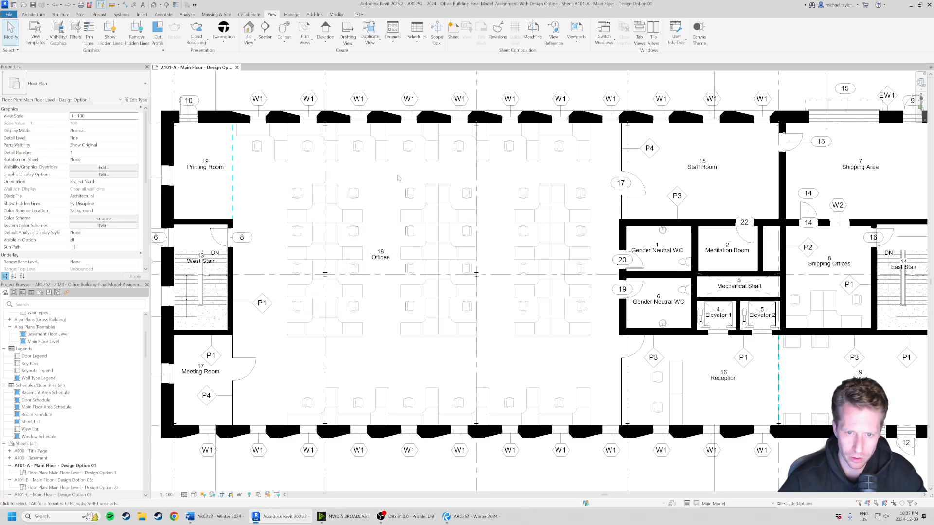
Delete the middle and eastern desk clusters in the Offices, filtering Structural Columns out of the selection
left_click_drag(398, 178, 612, 383)
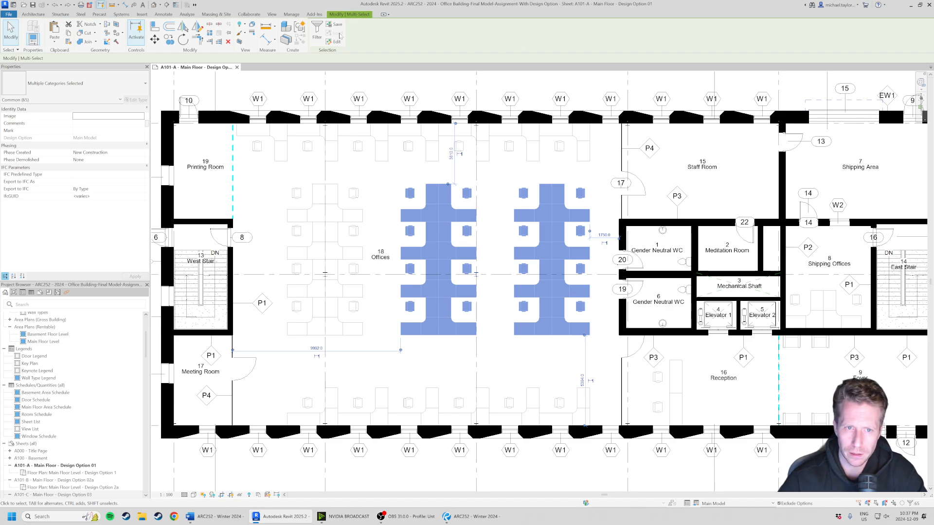
left_click(317, 31)
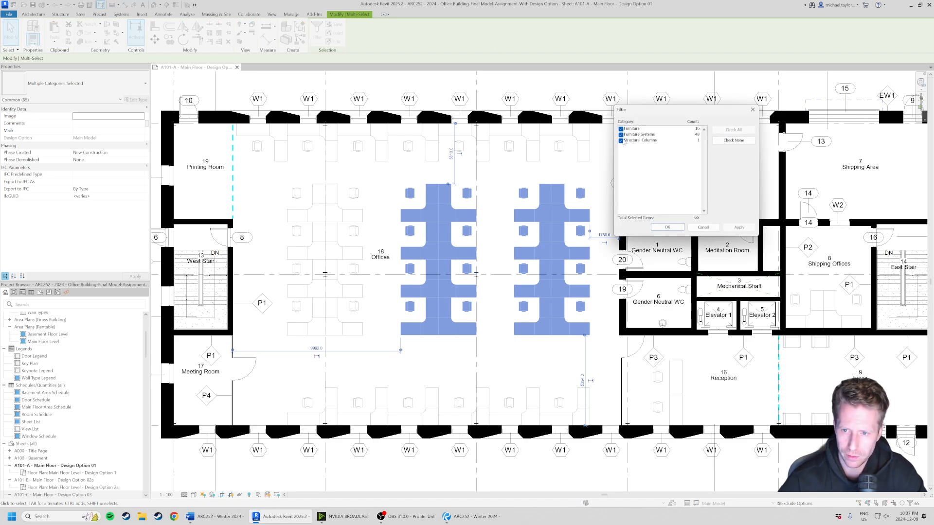
left_click(621, 140)
left_click(666, 227)
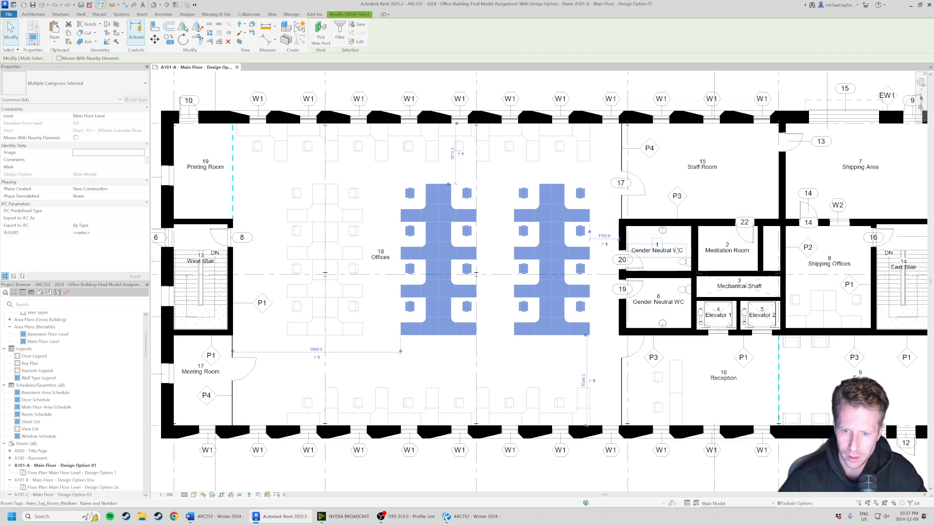
key("Escape")
left_click_drag(276, 172, 373, 361)
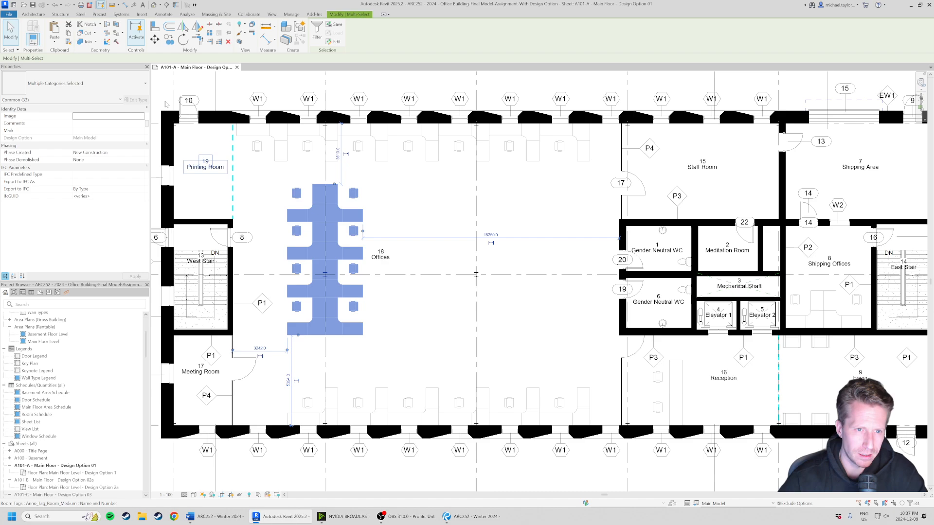
left_click(302, 27)
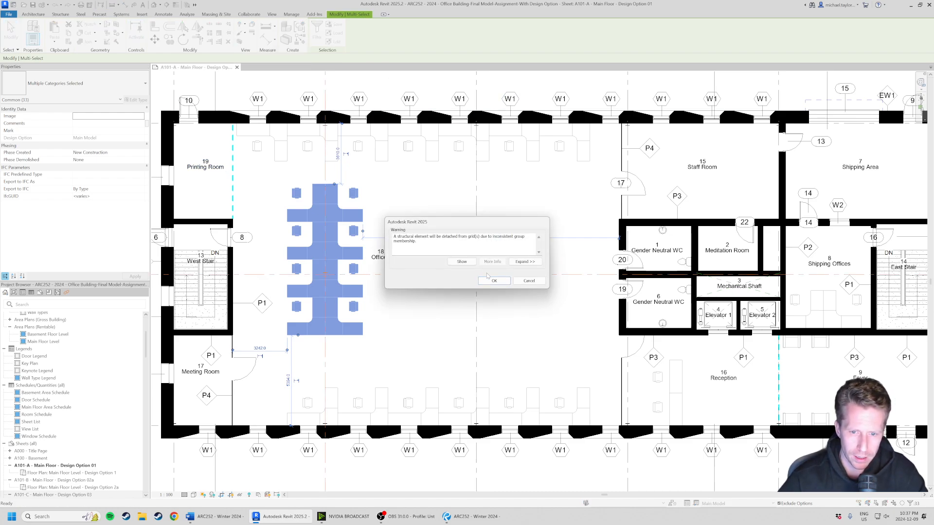
left_click(529, 283)
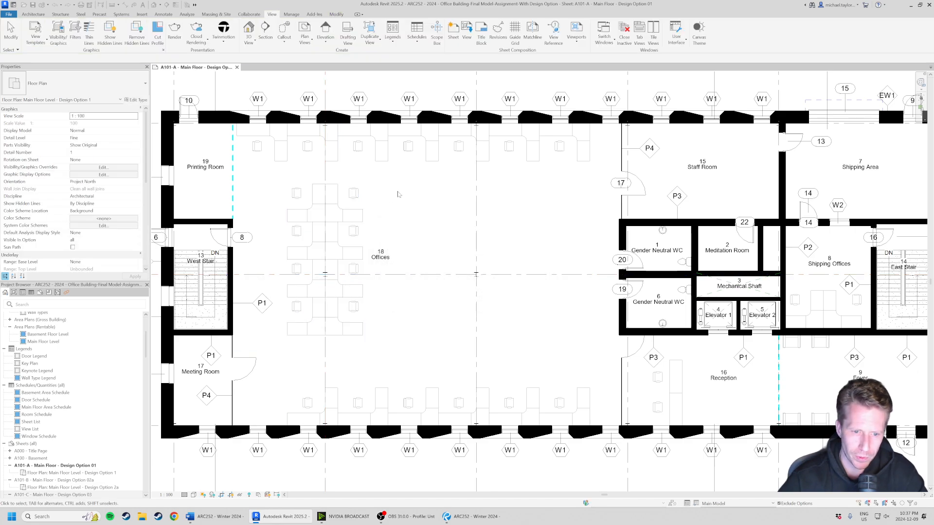
Group the remaining desk cluster, without its structural column, as a model group named "Furniture System 1"
left_click_drag(373, 349, 285, 180)
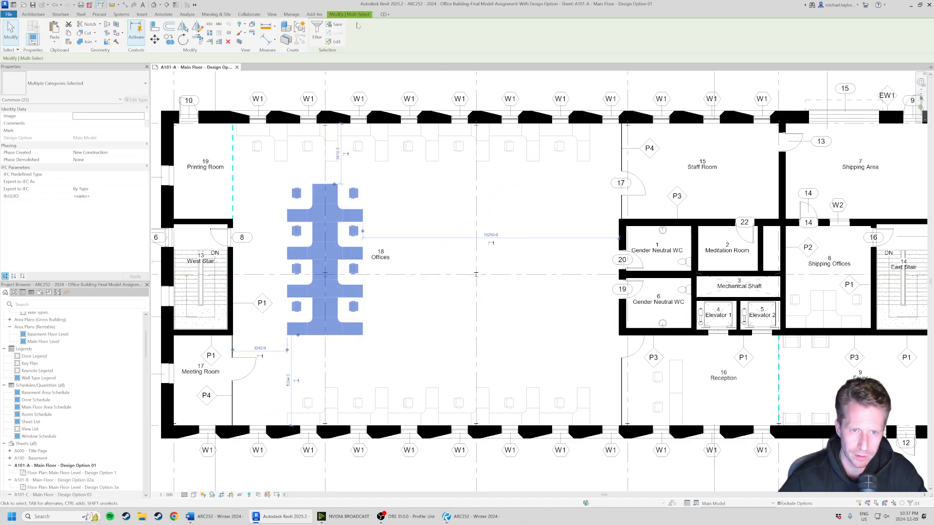
left_click(316, 32)
left_click(621, 140)
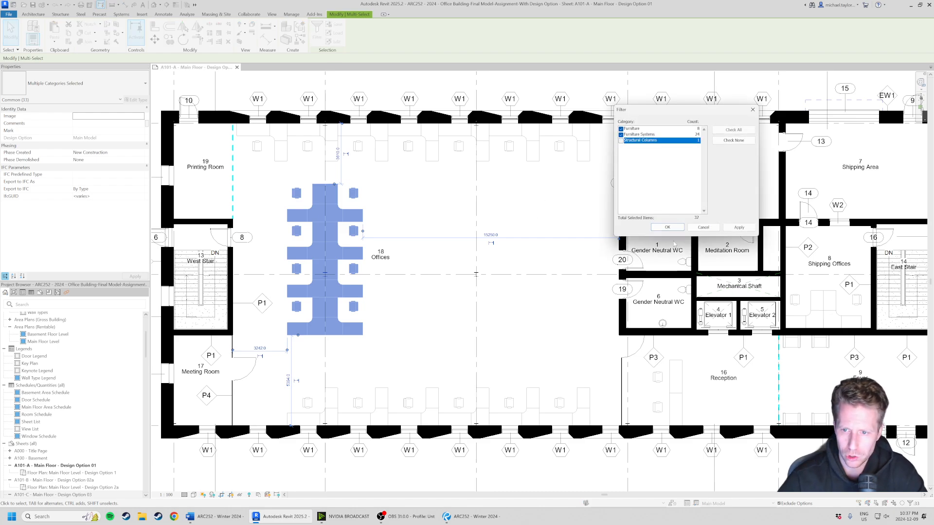
left_click(667, 227)
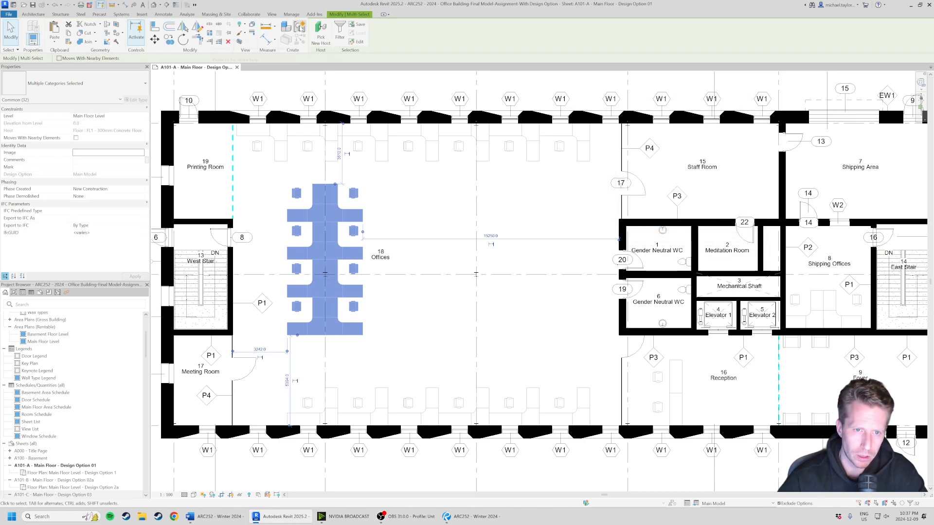
left_click(300, 26)
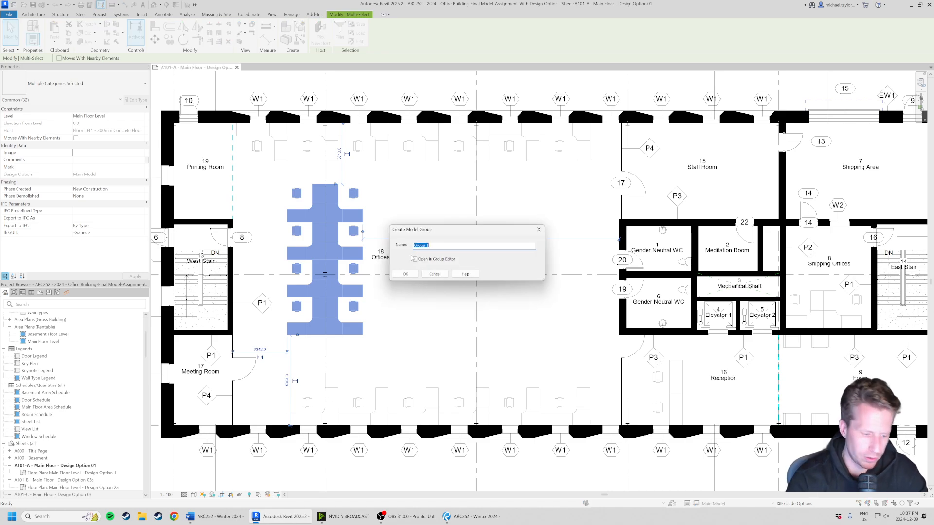
type("Furniture Sys")
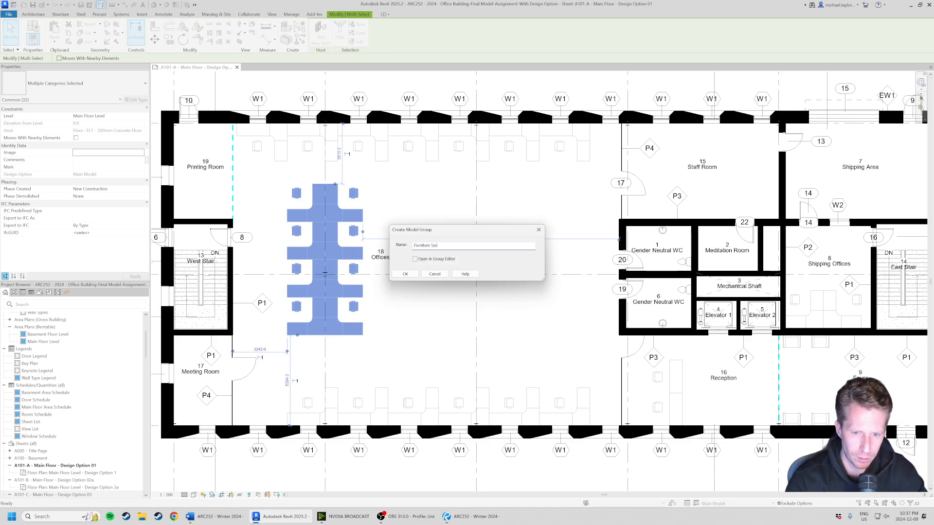
type("tem 1")
key("Return")
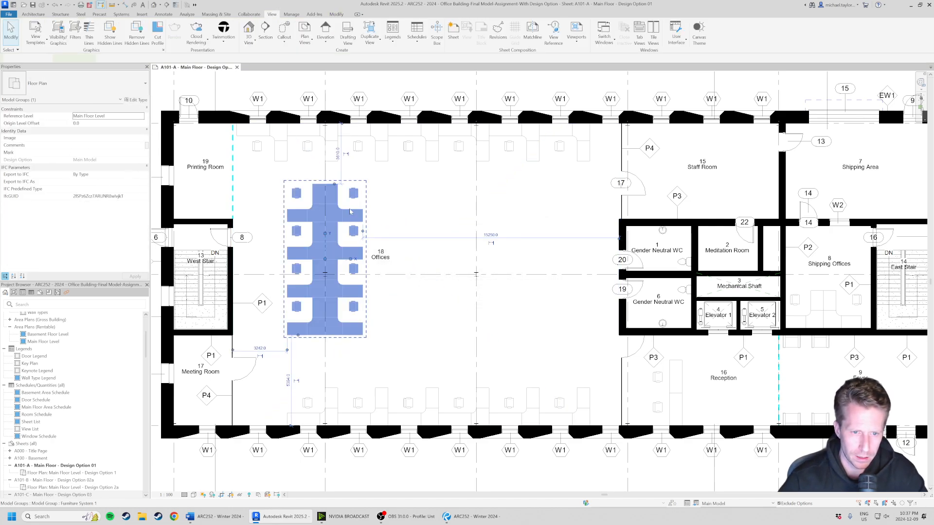
Copy the Furniture System 1 group eastward twice across the Offices, at offsets of about 6500 mm and 7100 mm
key("c")
key("o")
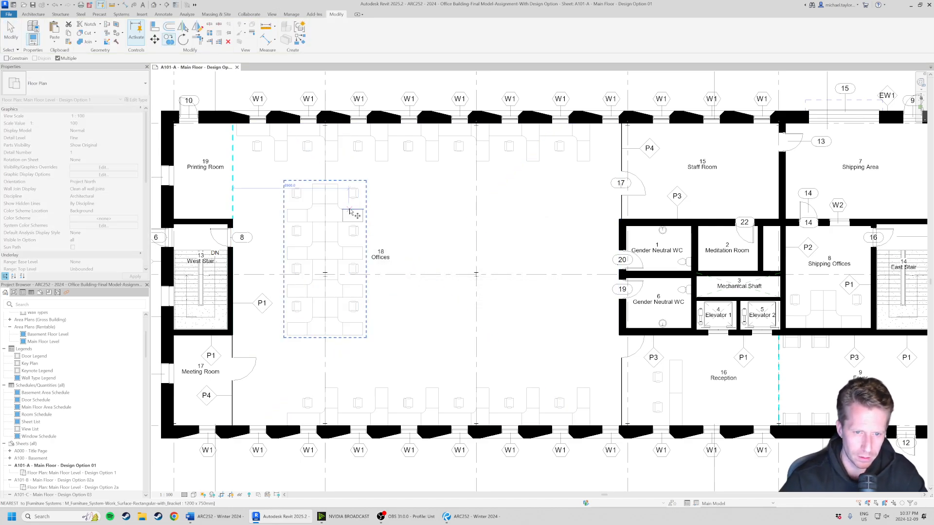
left_click(378, 194)
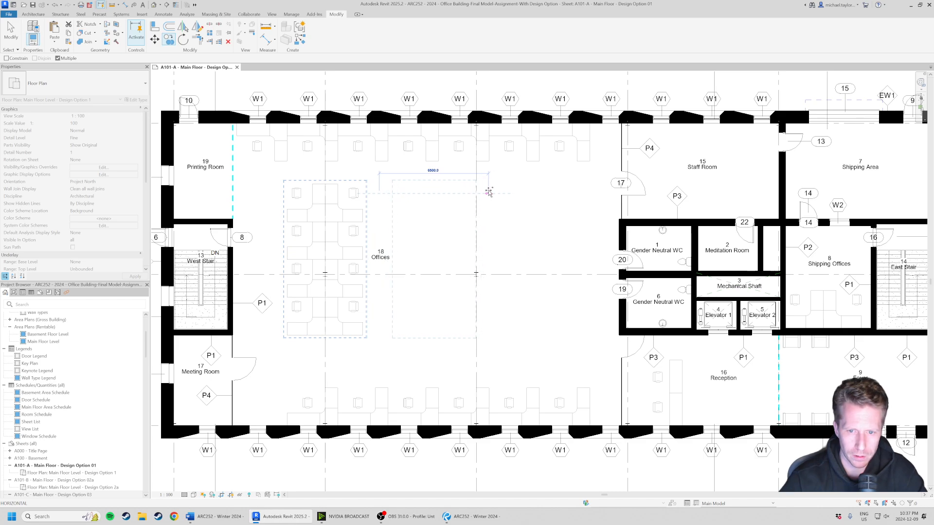
left_click(489, 193)
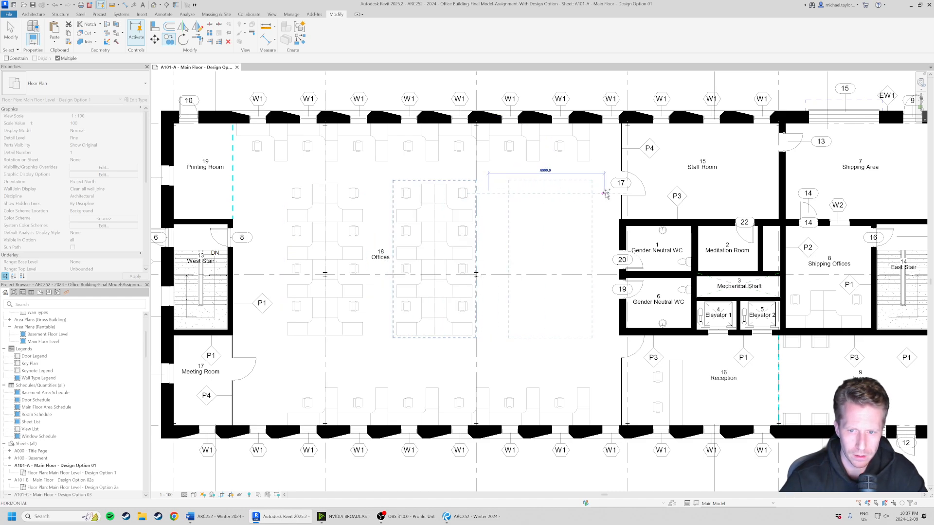
left_click(608, 194)
key("Escape")
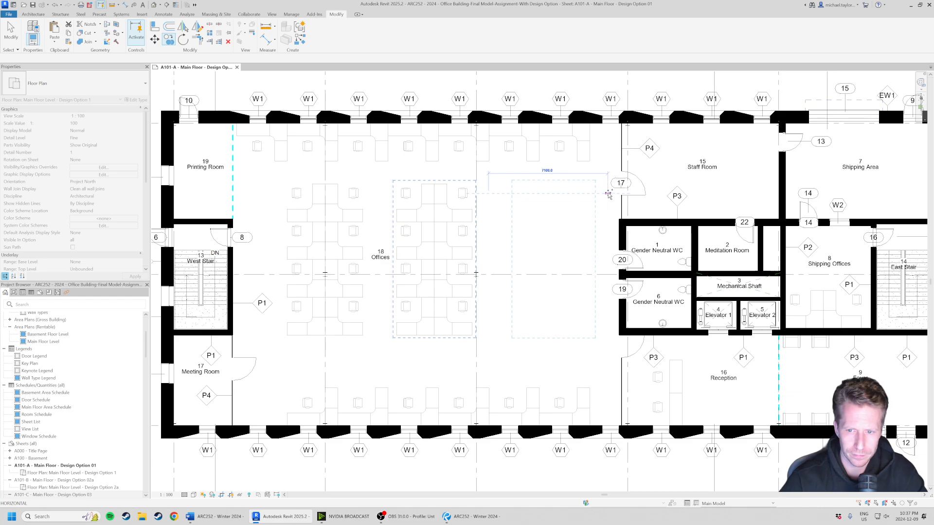
key("Escape")
scroll(520, 193, "down", 2)
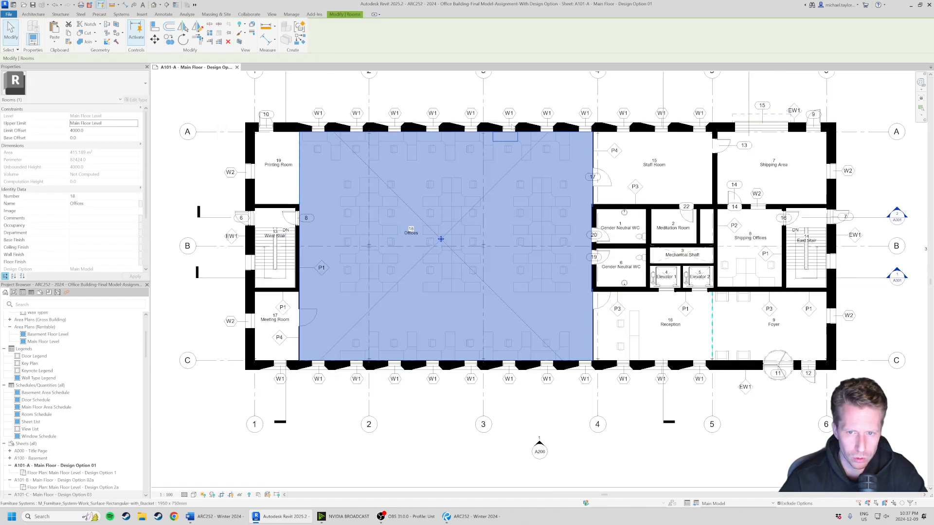
left_click(526, 198)
left_click(461, 198)
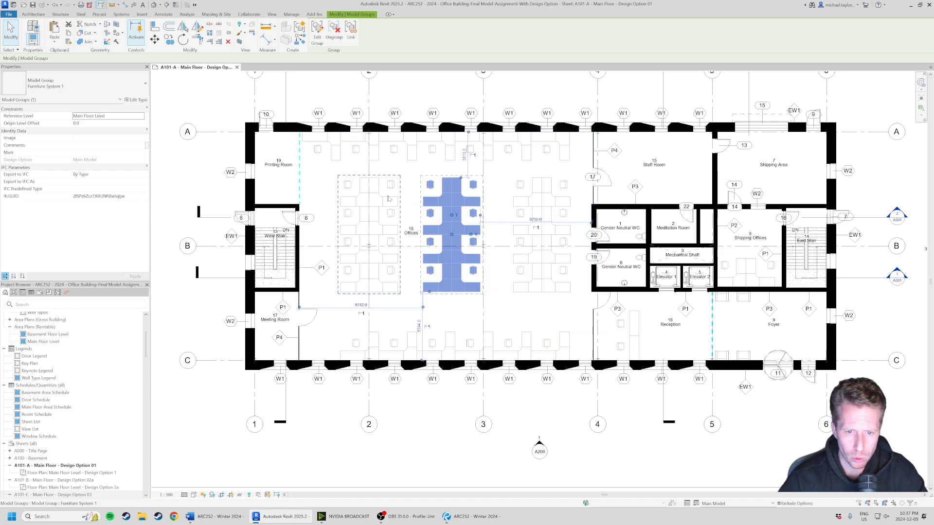
left_click(375, 196)
left_click(427, 432)
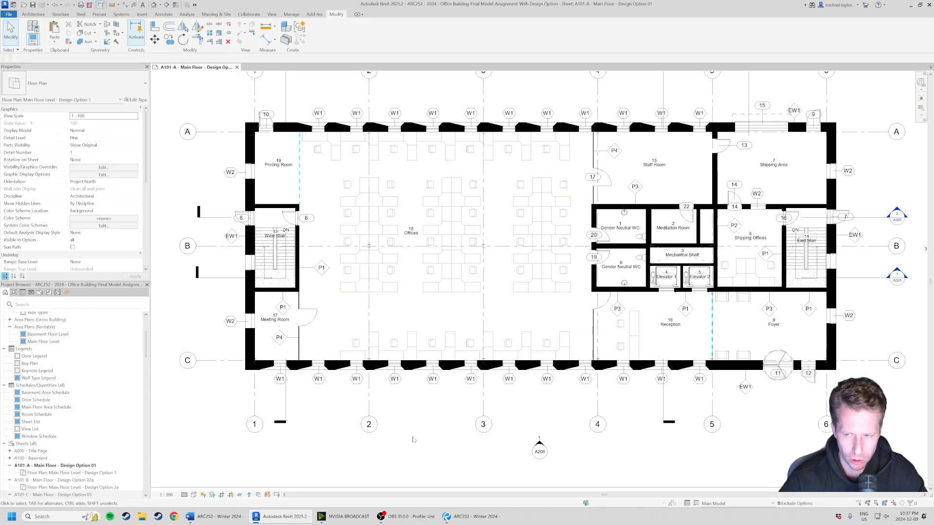
Edit the middle Furniture System 1 group, deleting its southernmost row of desks and chairs, and finish the group edit
scroll(445, 290, "up", 2)
left_click(457, 291)
double_click(462, 294)
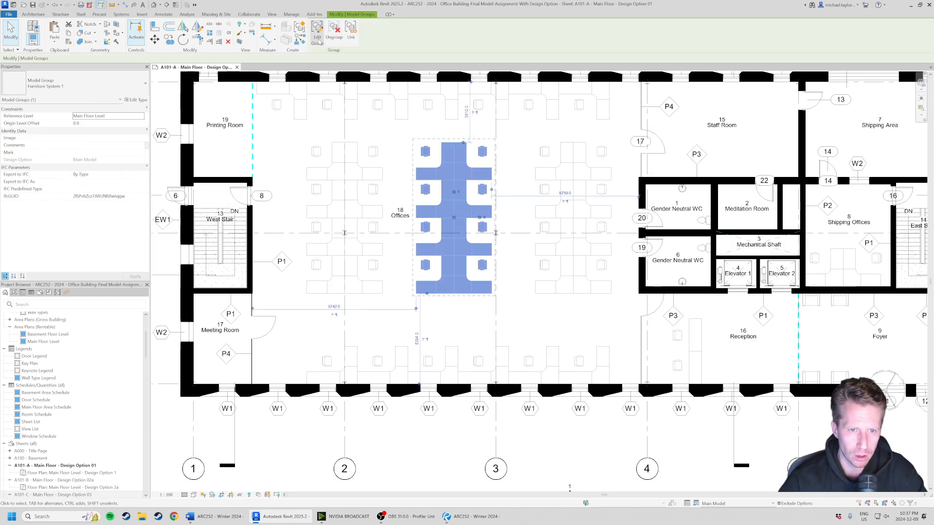
left_click(510, 310)
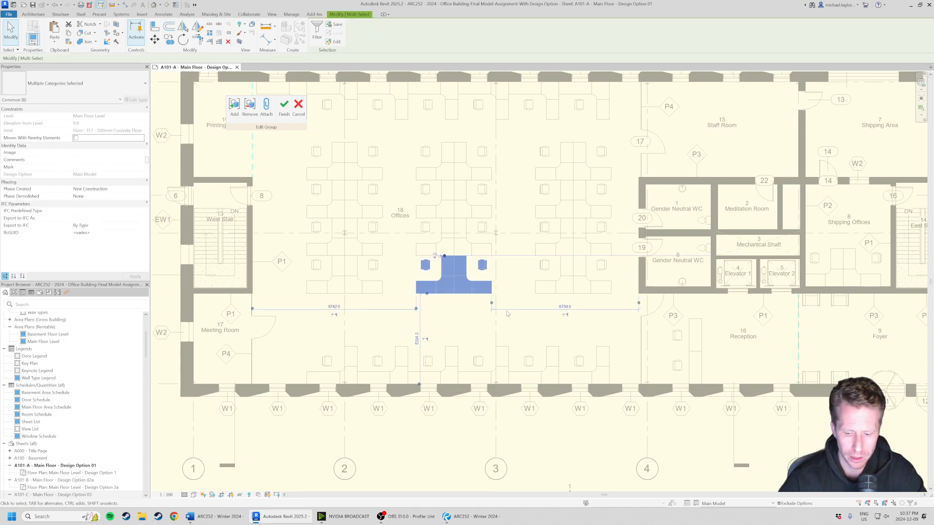
key("Delete")
left_click(284, 106)
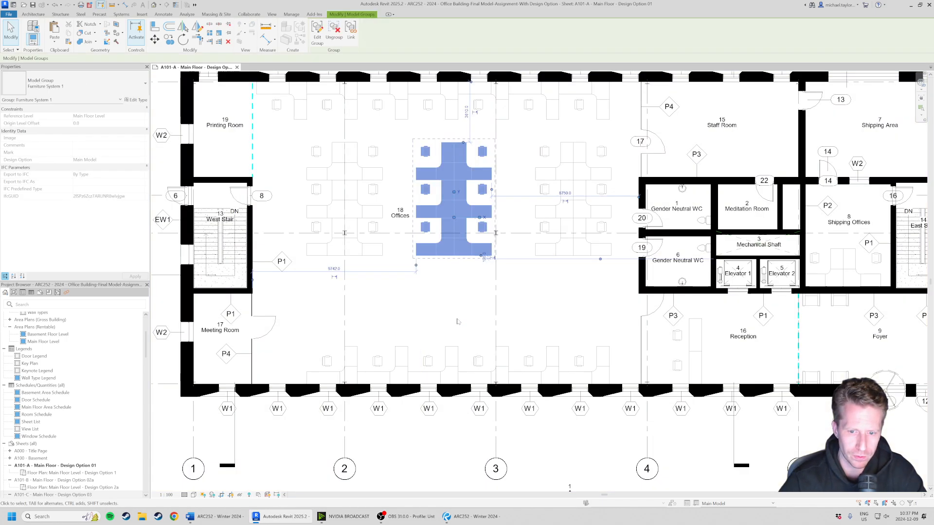
middle_click_drag(469, 249, 461, 274)
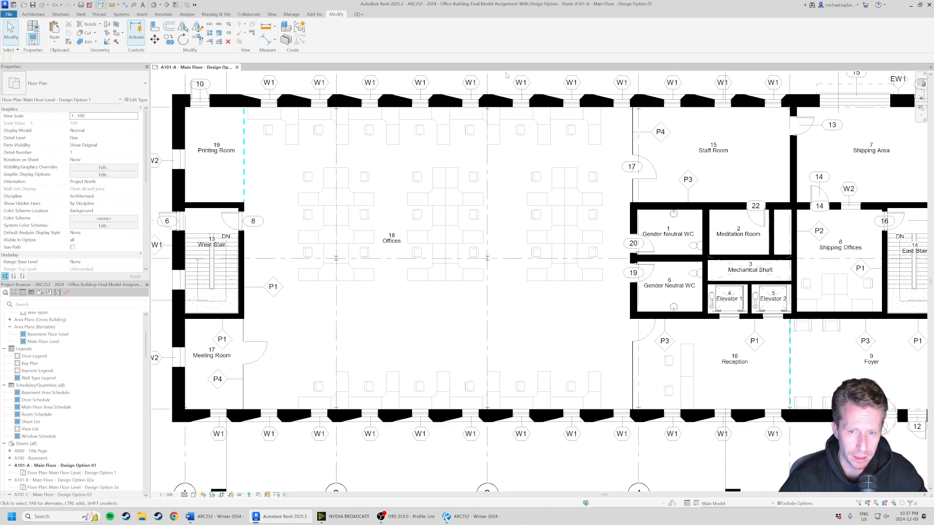
scroll(518, 128, "up", 1)
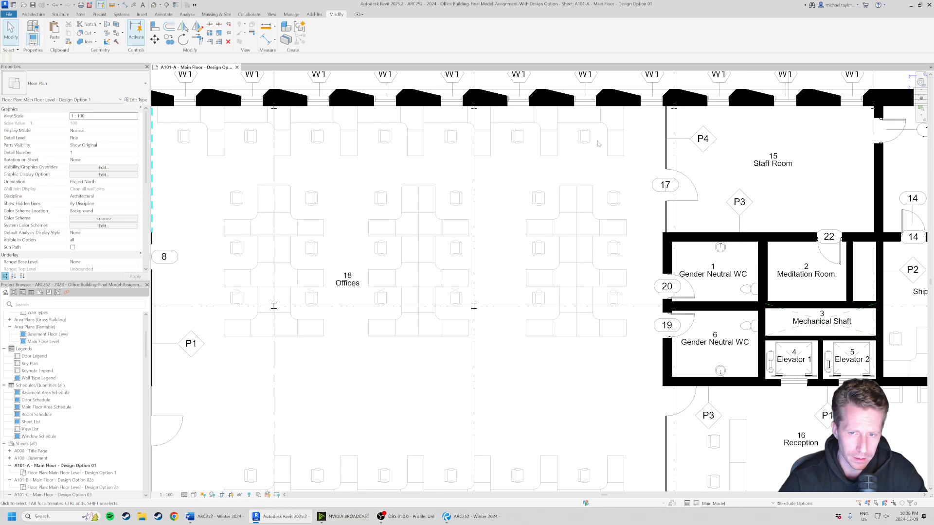
left_click(589, 122)
left_click(615, 143)
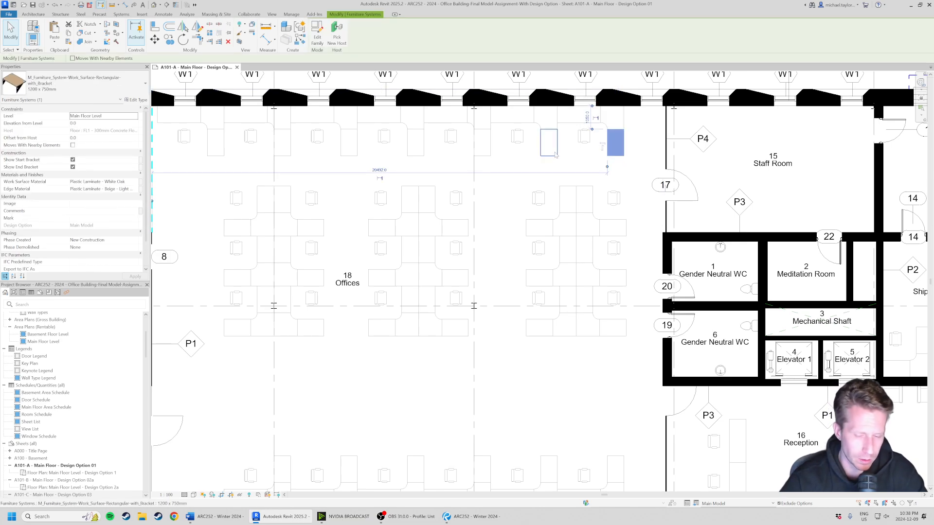
scroll(493, 151, "down", 3)
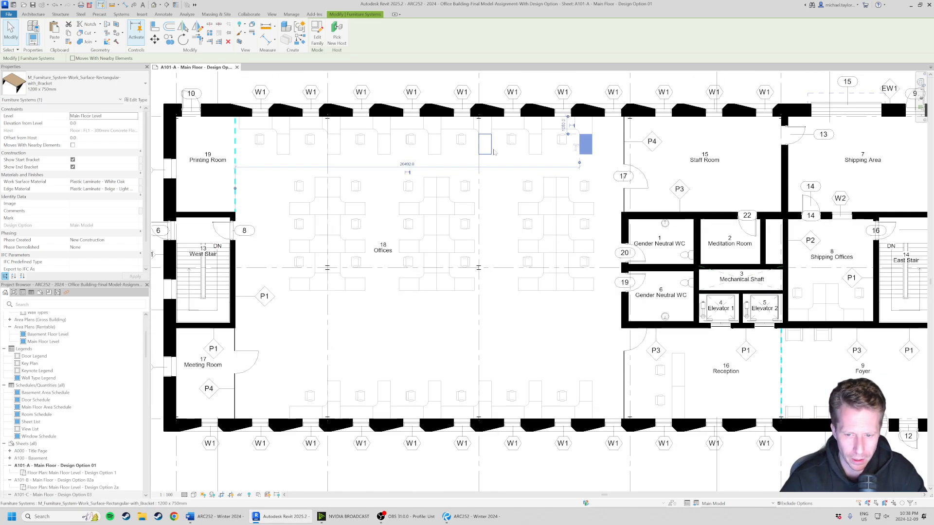
Edit the middle desk group, copying its southernmost desk row with chairs directly south of itself, and finish the group edit
left_click(467, 241)
left_click(317, 34)
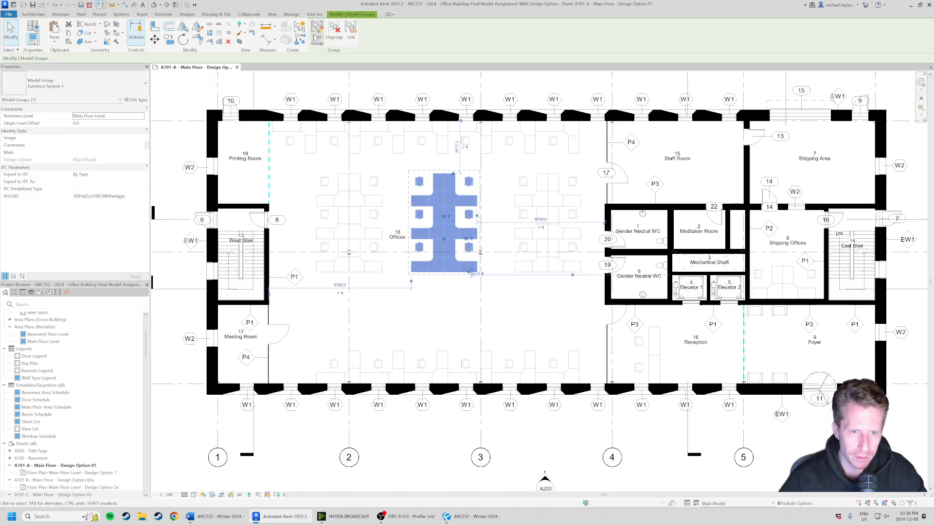
scroll(393, 221, "up", 2)
left_click(438, 239)
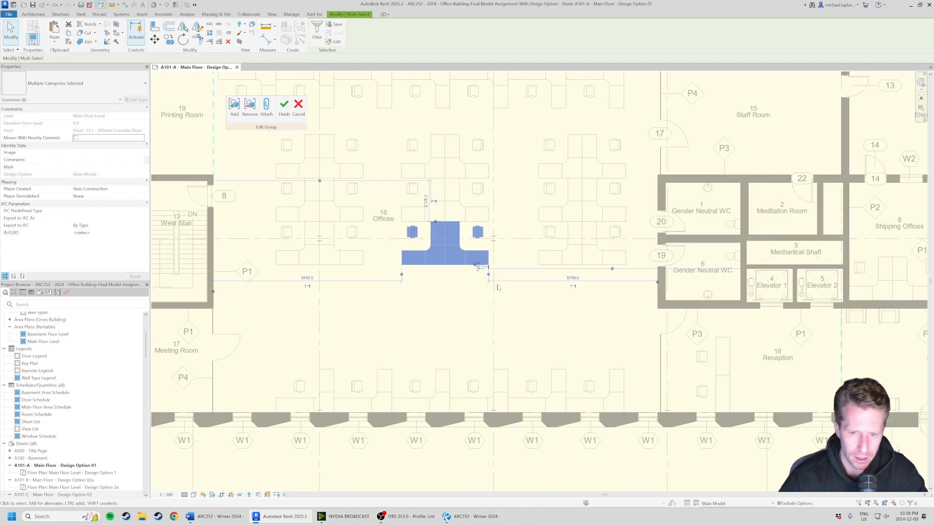
key("c")
key("o")
scroll(492, 248, "up", 2)
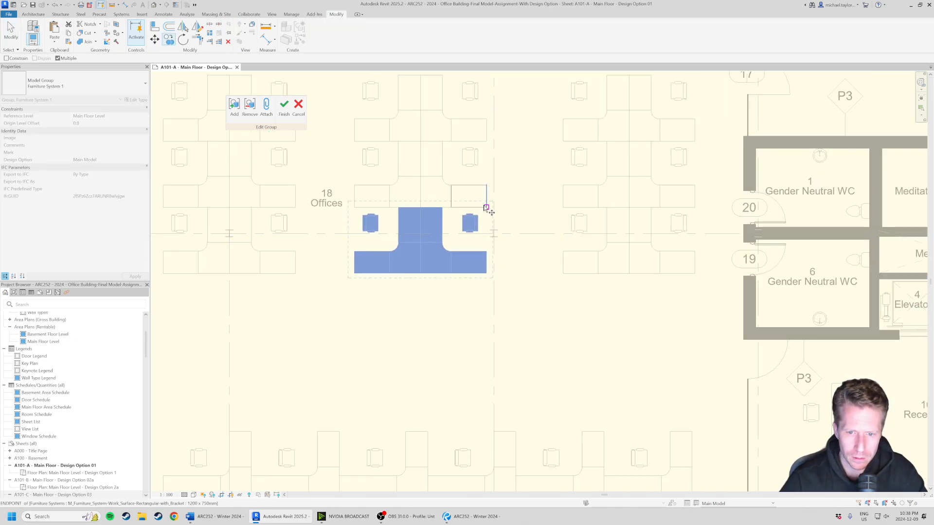
left_click(487, 209)
left_click(487, 274)
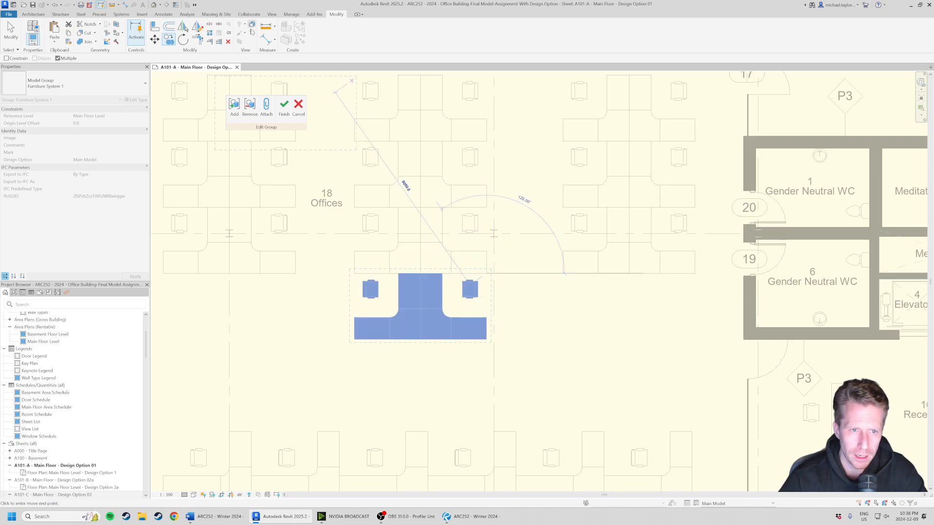
left_click(288, 108)
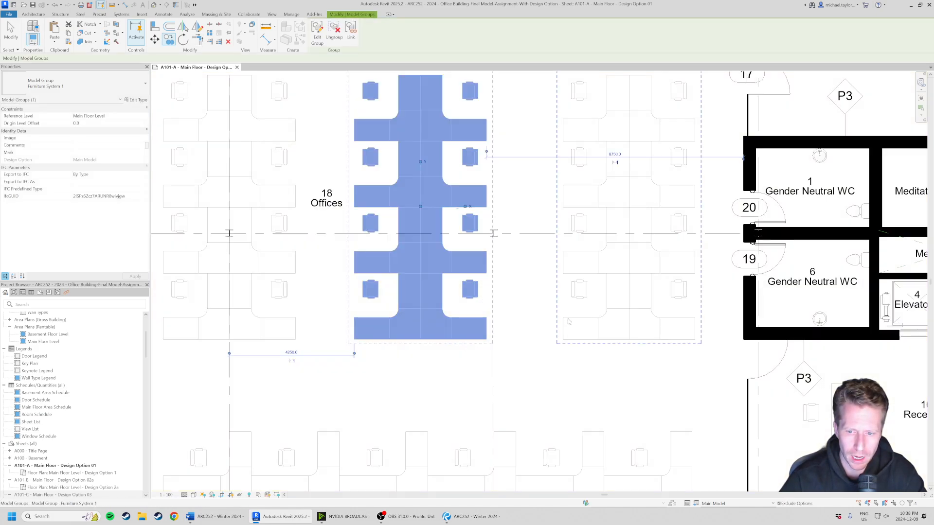
Examine the desk groups across the Offices and the overall main floor plan on the sheet
left_click(547, 263)
scroll(546, 263, "down", 2)
key("Escape")
scroll(547, 264, "down", 1)
middle_click_drag(547, 240, 541, 258)
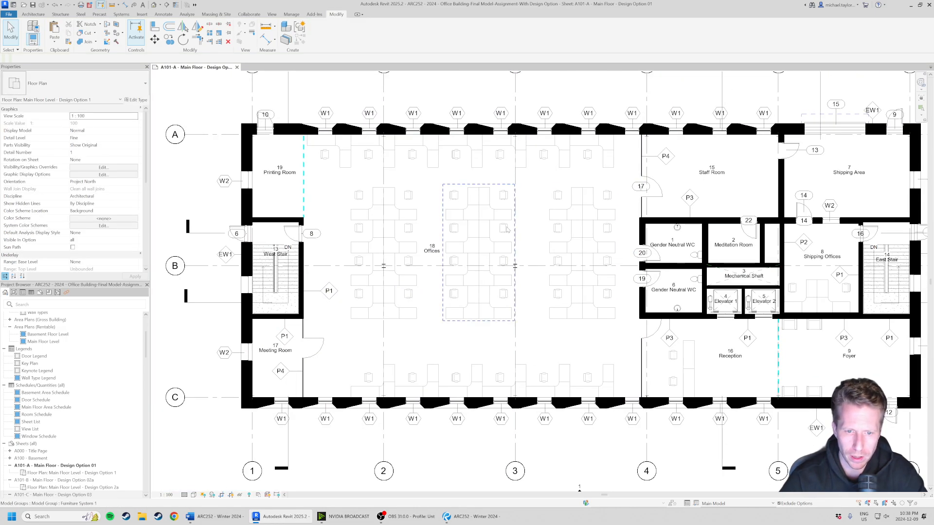
scroll(507, 228, "up", 3)
left_click(476, 300)
left_click(375, 320)
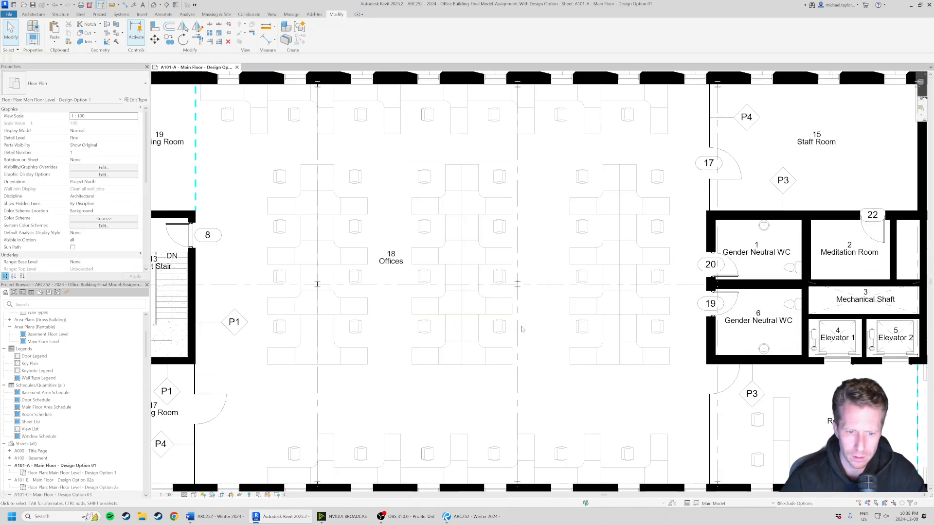
left_click(518, 327)
left_click(540, 330)
left_click(592, 328)
left_click(462, 287)
scroll(461, 277, "down", 1)
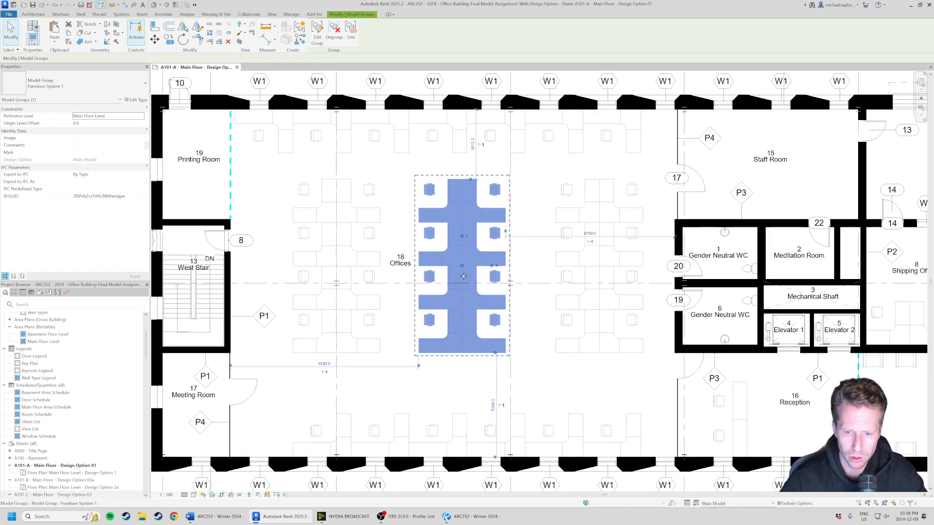
scroll(461, 277, "up", 1)
left_click(462, 253)
scroll(463, 204, "down", 2)
scroll(460, 198, "down", 2)
left_click(552, 394)
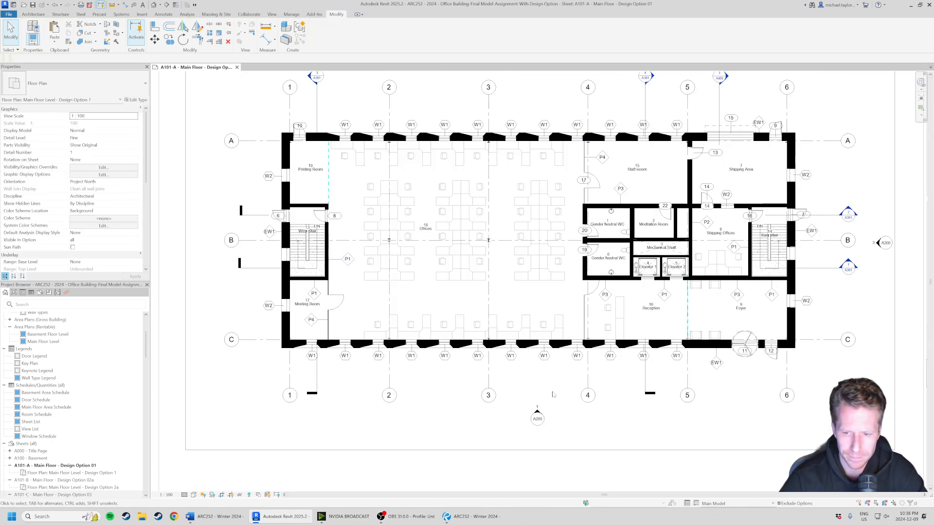
middle_click_drag(474, 215, 461, 249)
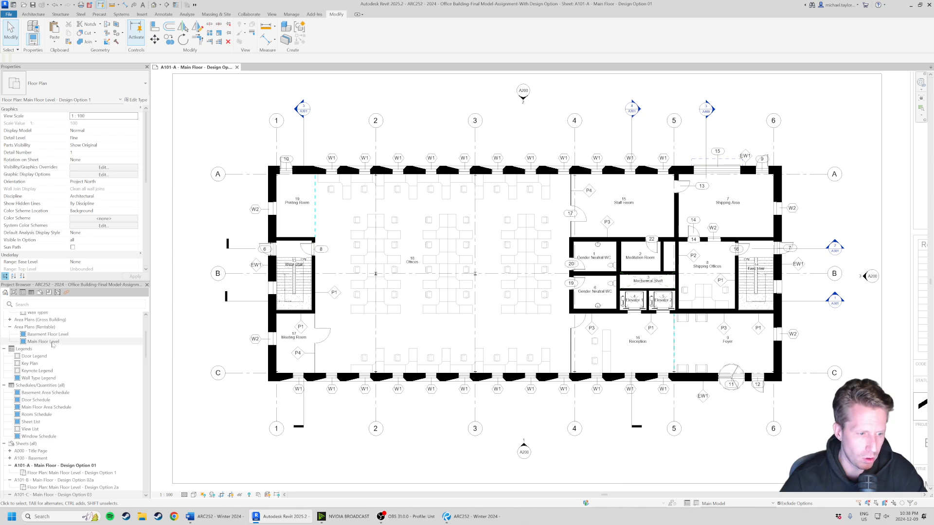
View the rentable Main Floor Level area plan and the area schedule on sheet P010 - Area Plan - Basement - Rentable
double_click(44, 342)
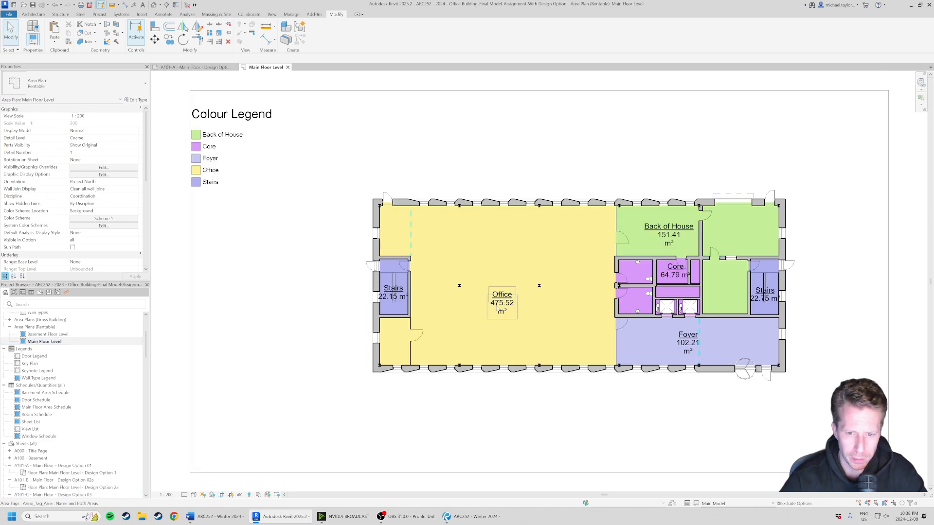
scroll(431, 308, "up", 2)
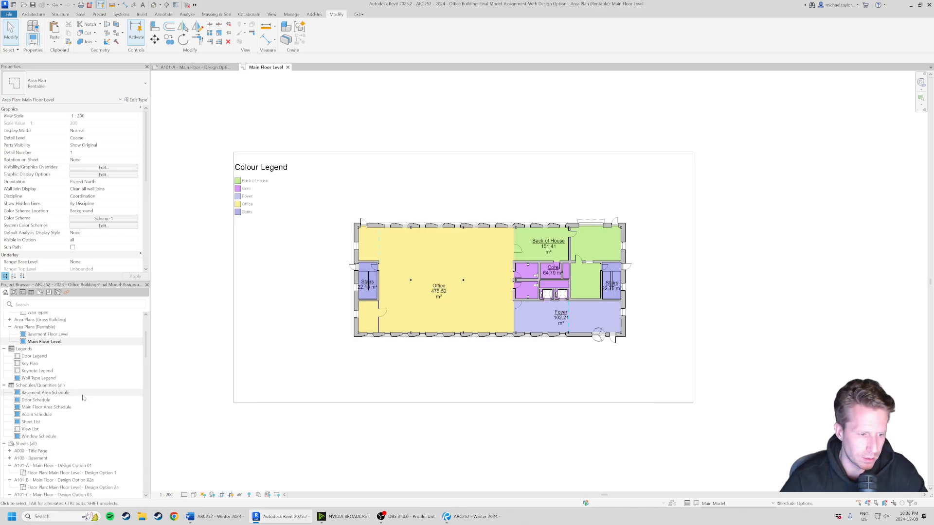
left_click_drag(146, 351, 147, 390)
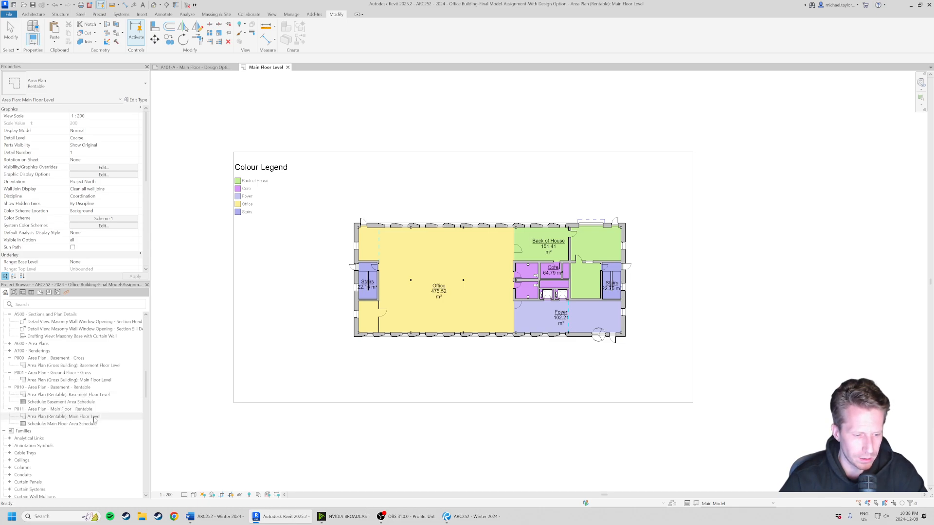
double_click(84, 388)
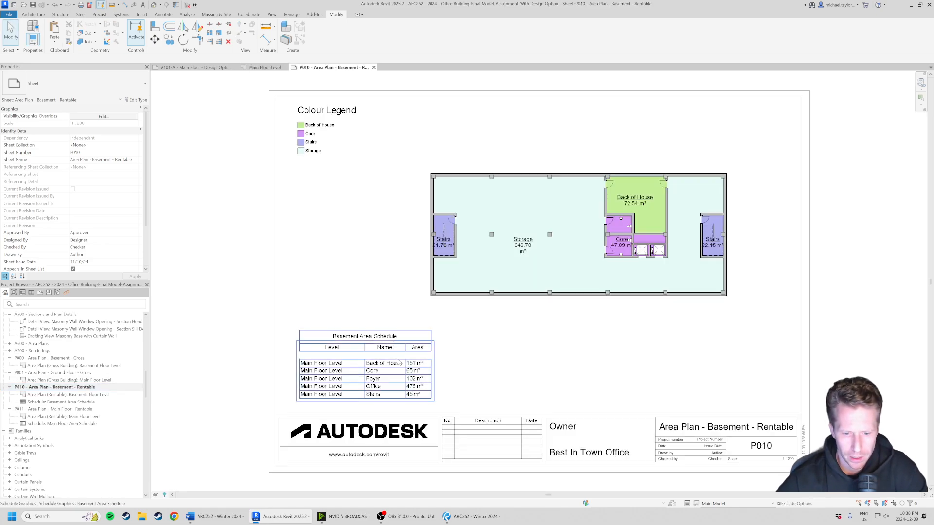
middle_click_drag(446, 324, 393, 336)
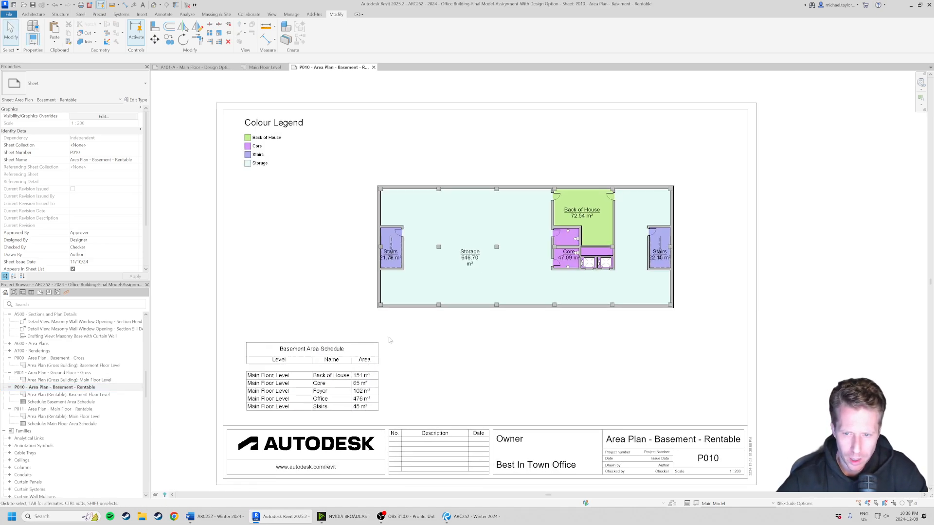
left_click(374, 346)
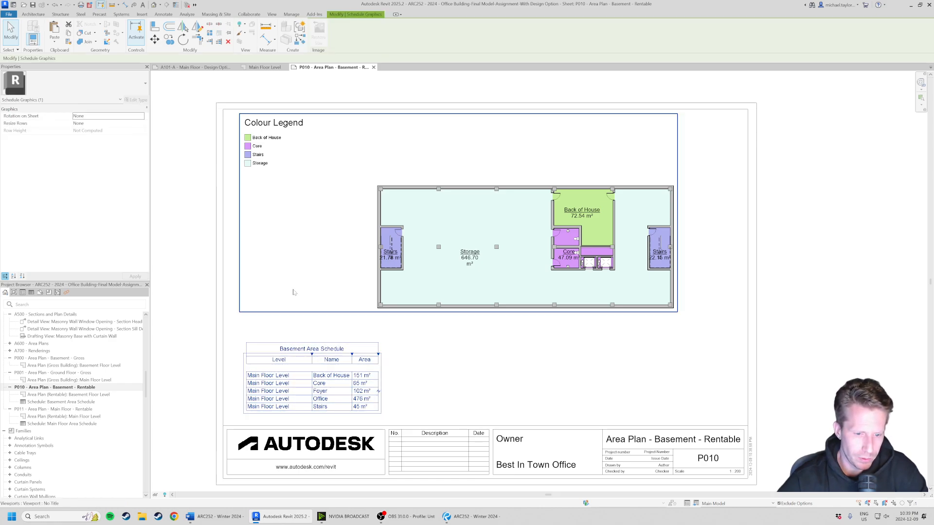
Set the Basement Area Schedule's level filter to equal Basement Floor Level, and close the schedule
left_click(95, 402)
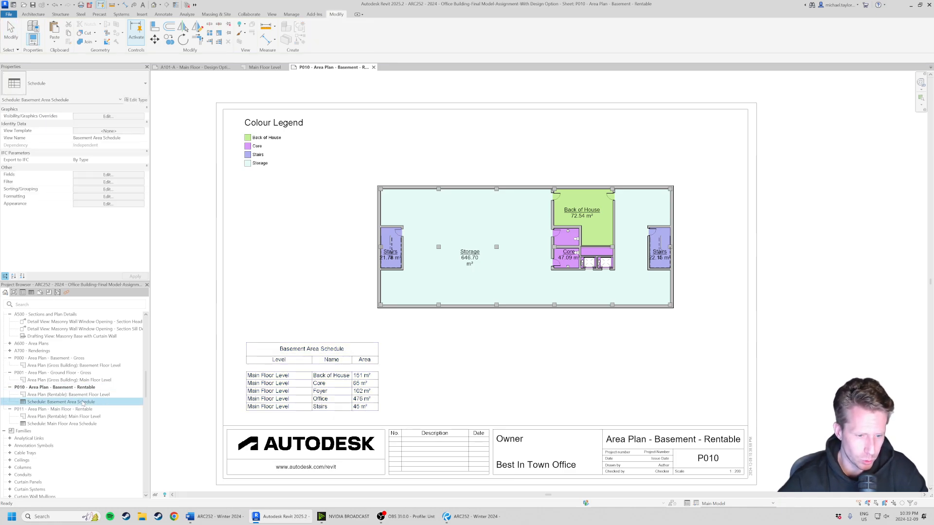
double_click(83, 402)
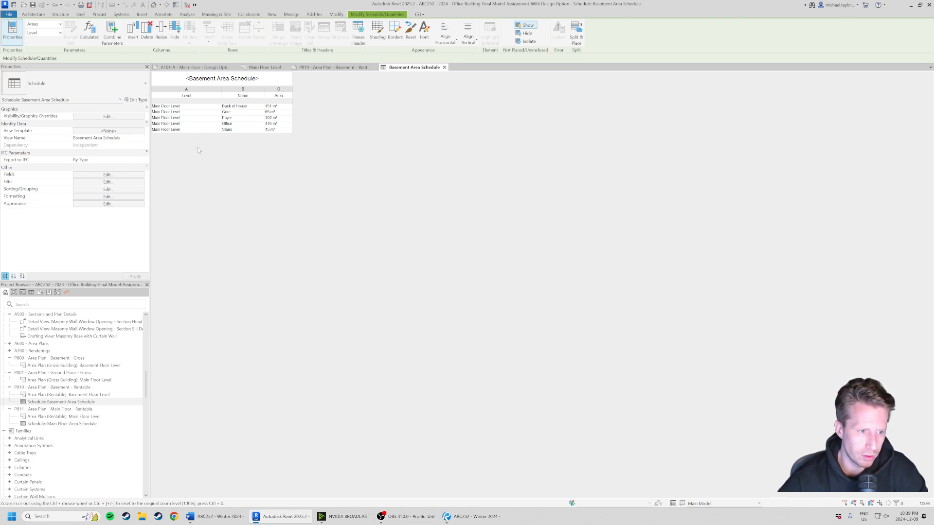
left_click(108, 183)
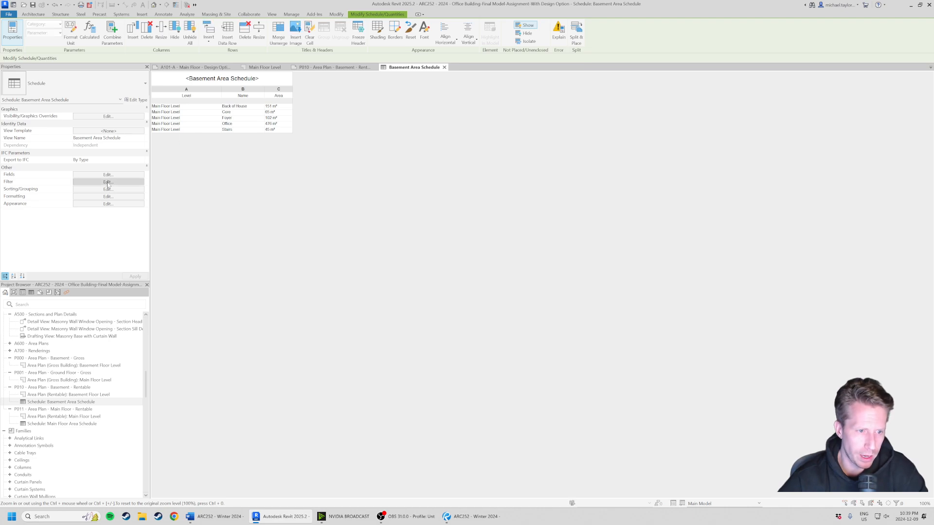
left_click(371, 180)
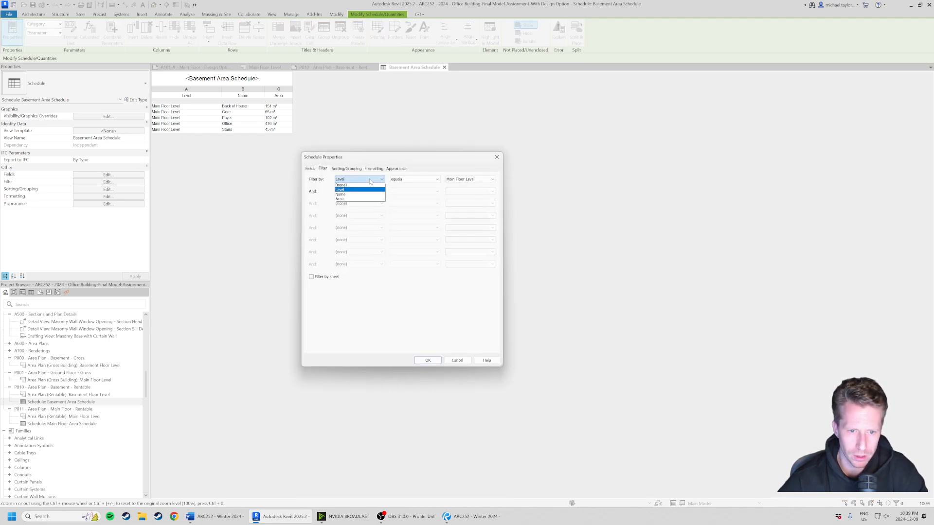
left_click(370, 182)
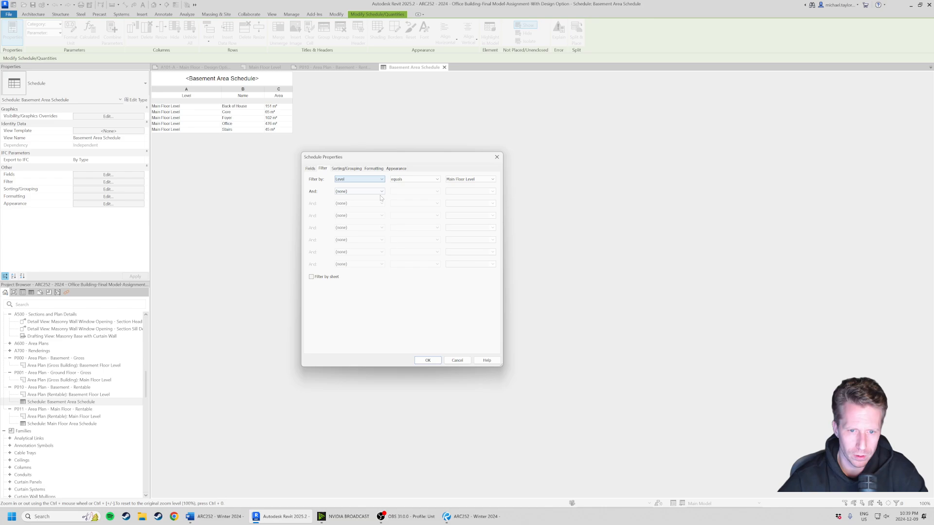
left_click(457, 180)
left_click(464, 188)
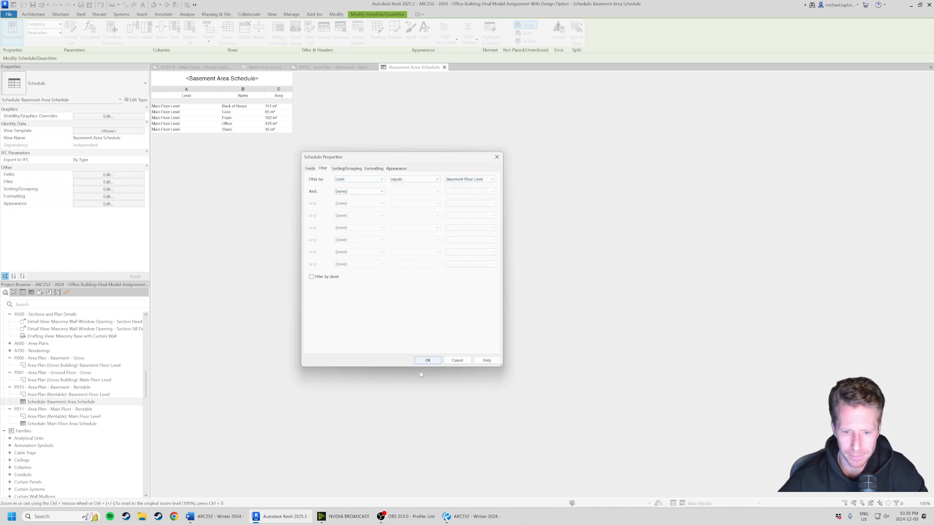
left_click(427, 361)
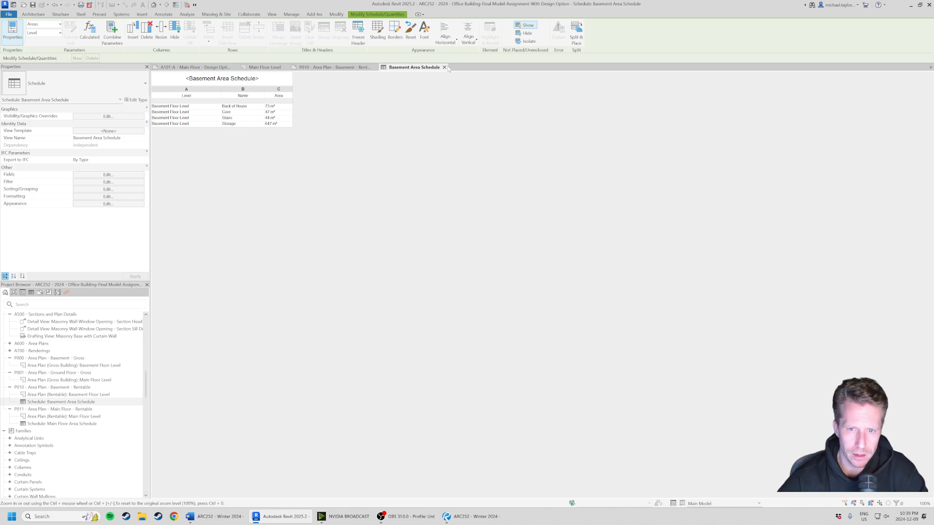
left_click(444, 67)
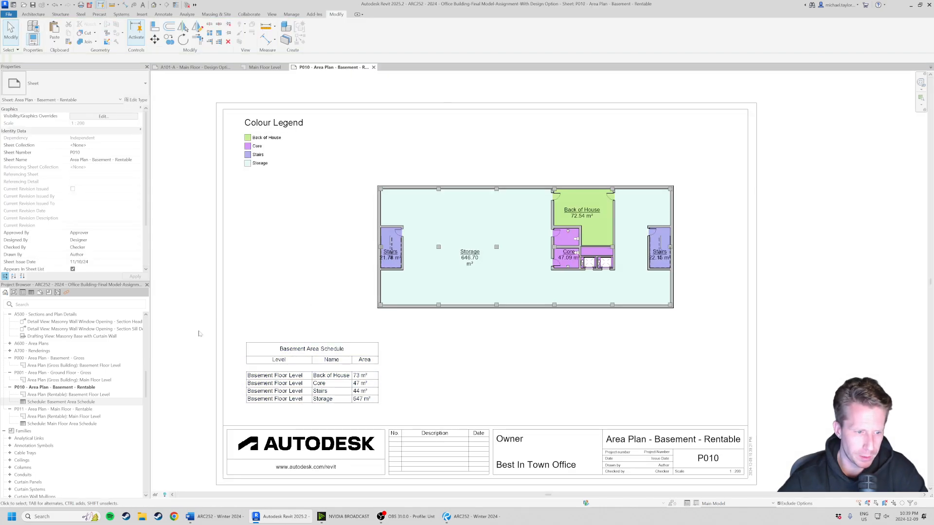
On sheet P011 - Area Plan - Main Floor - Rentable, set the Main Floor Area Schedule's level filter to equal Main Floor Level
double_click(59, 410)
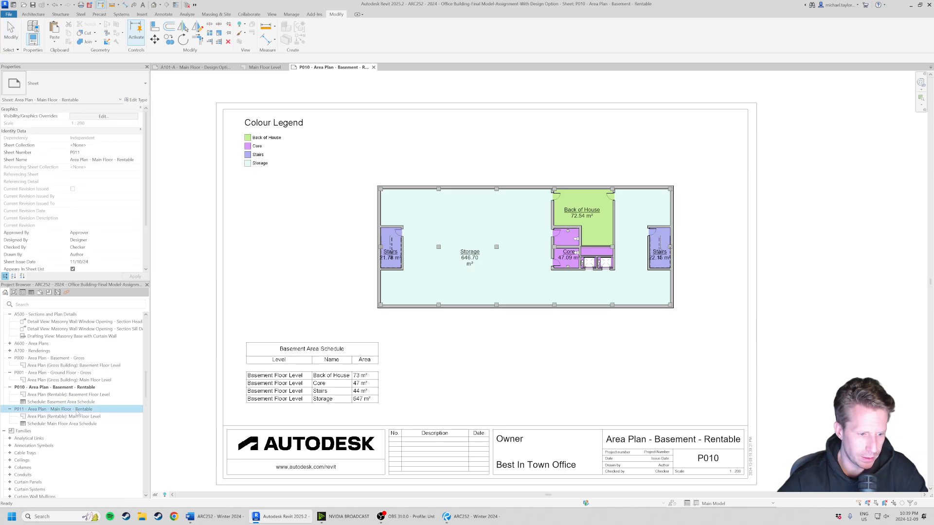
left_click(313, 358)
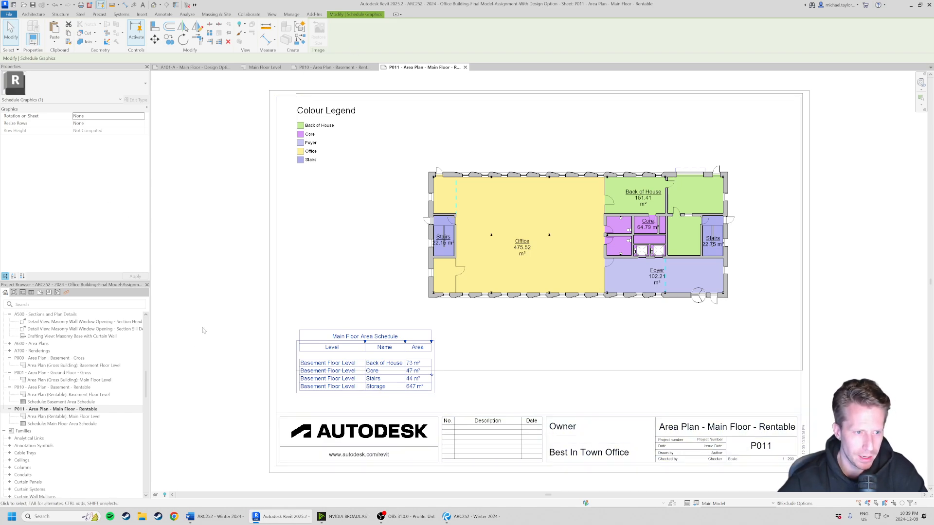
left_click(84, 424)
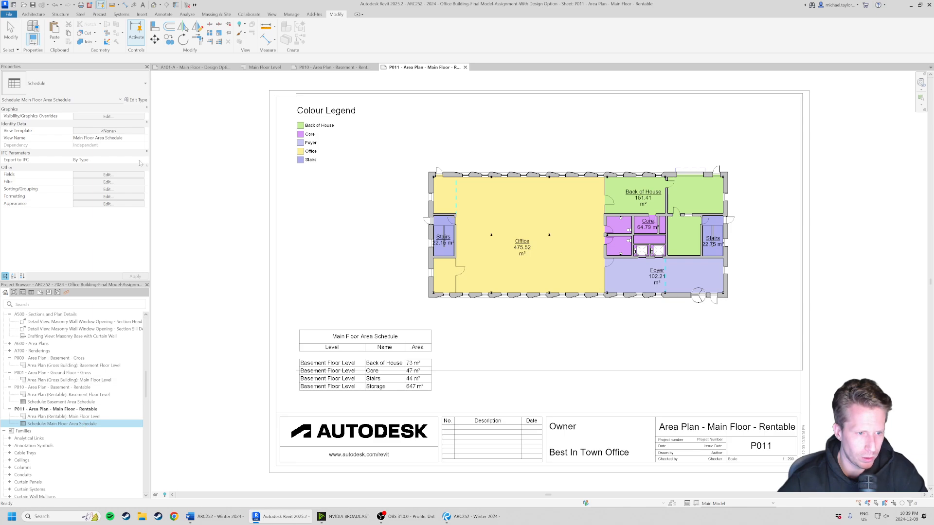
left_click(107, 176)
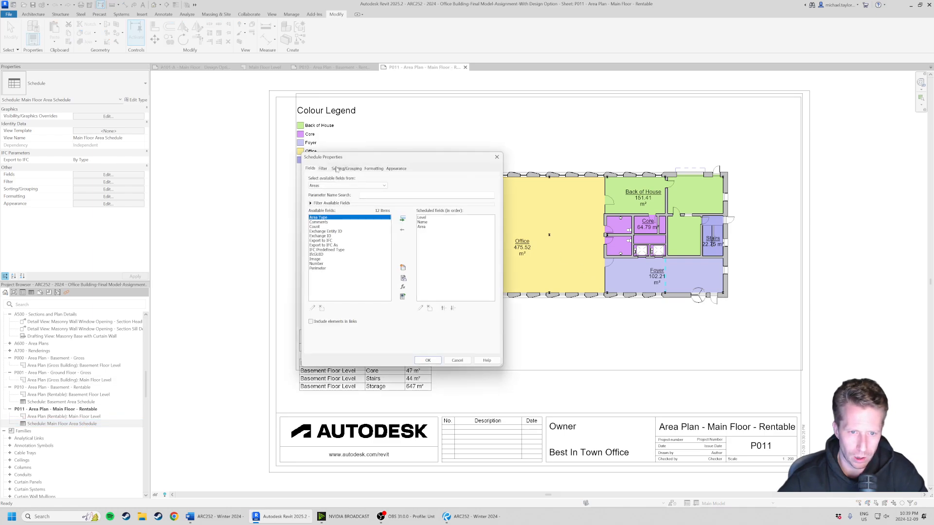
left_click(323, 169)
left_click_drag(340, 157, 501, 137)
left_click(654, 159)
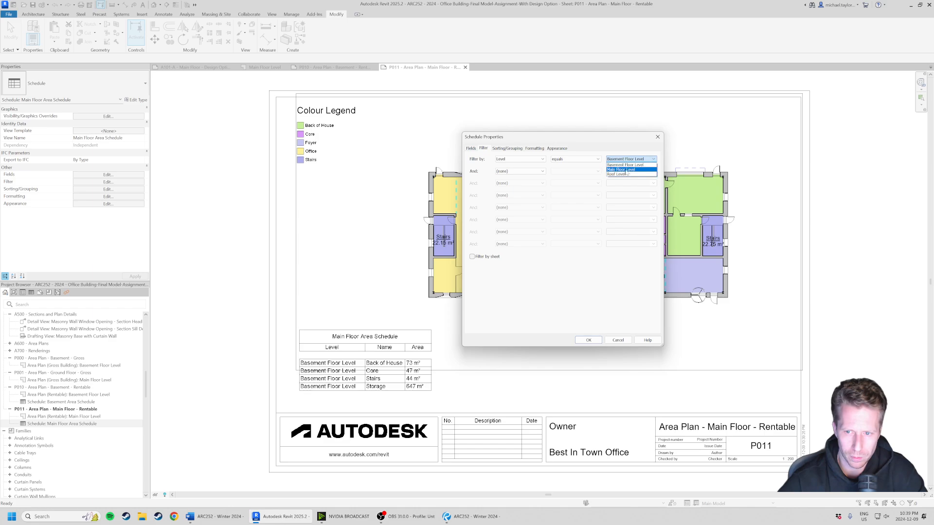
left_click(625, 174)
left_click(588, 340)
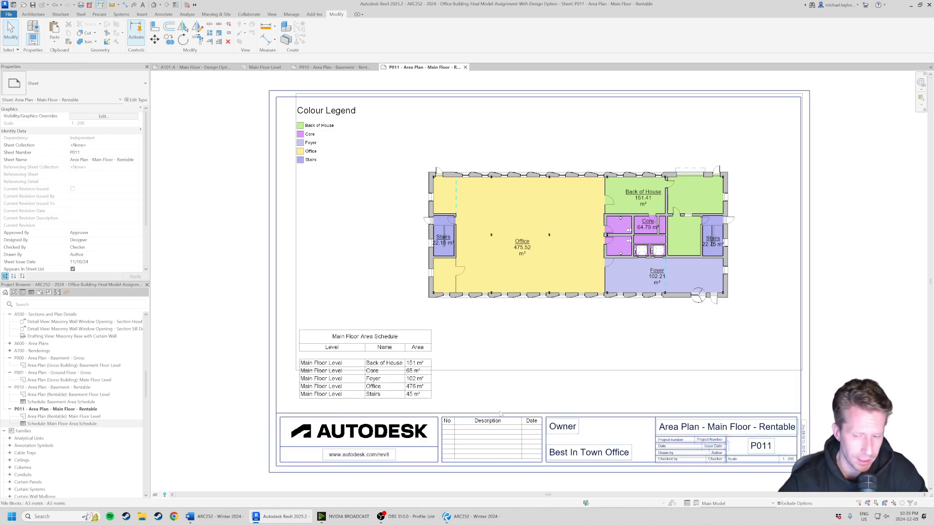
Activate the rentable Main Floor Level area plan viewport on sheet P011 for editing
middle_click_drag(484, 390, 424, 404)
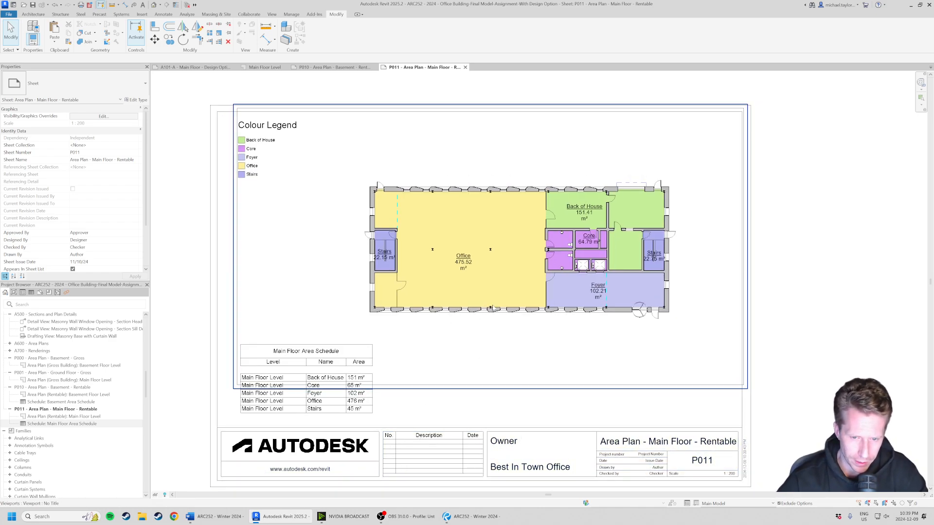
scroll(519, 259, "up", 2)
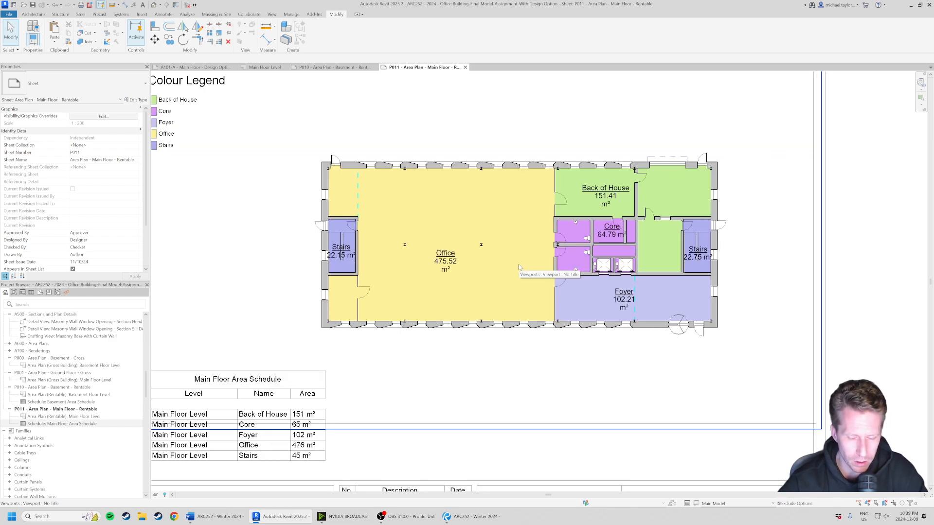
middle_click_drag(492, 228, 464, 271)
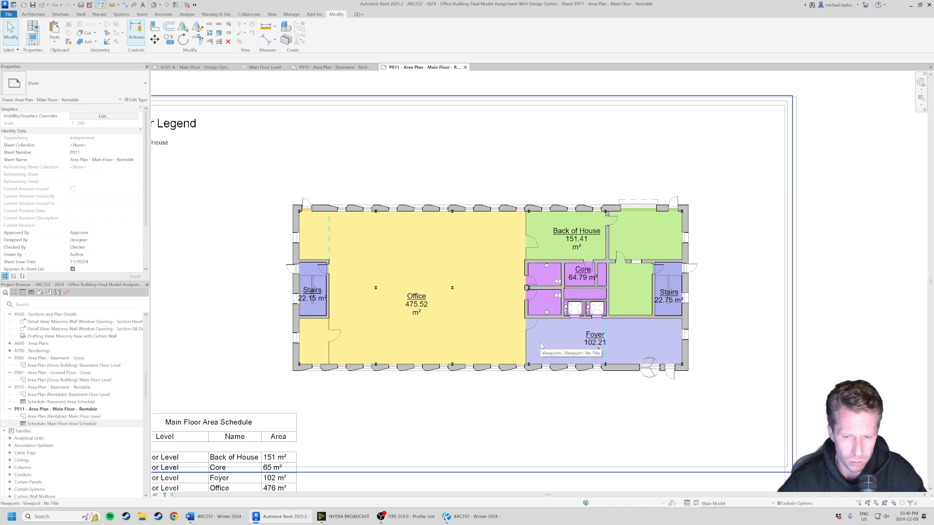
scroll(515, 229, "up", 2)
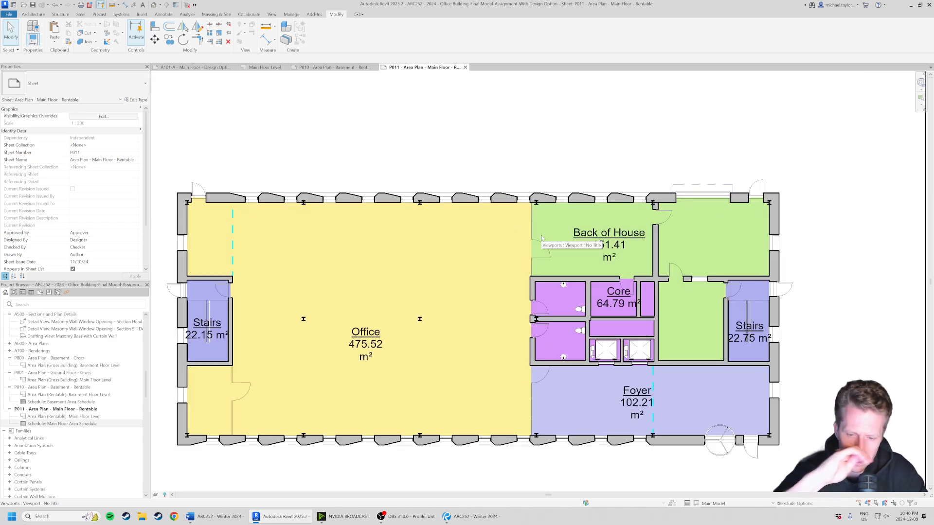
scroll(541, 238, "down", 4)
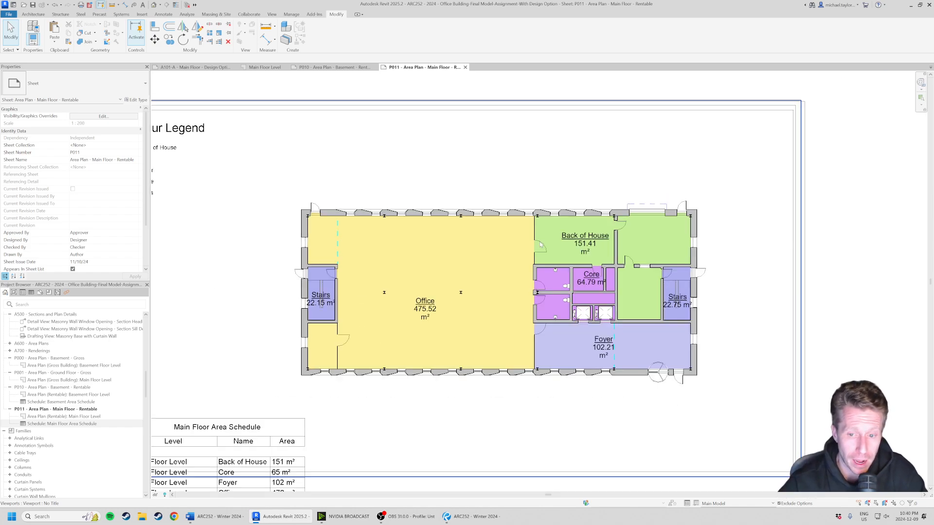
scroll(525, 261, "up", 2)
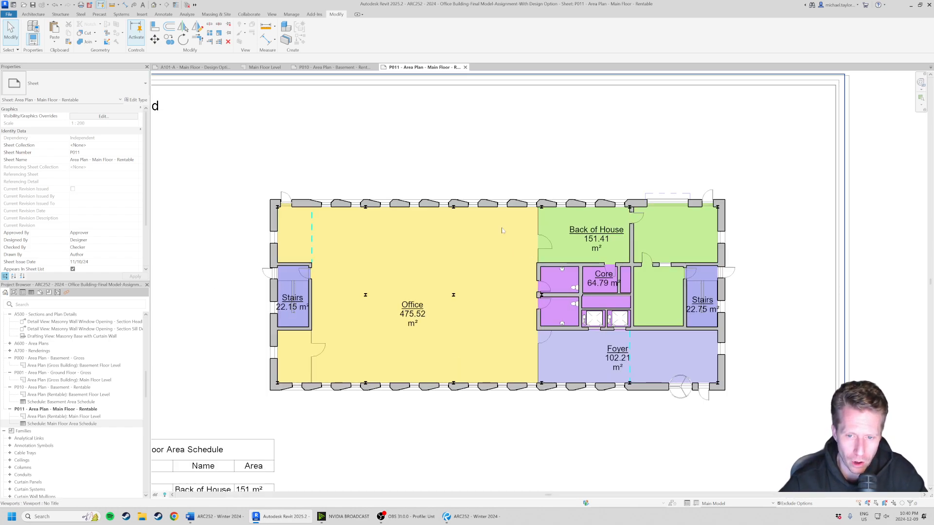
right_click(558, 176)
left_click(602, 212)
Move the wall line separating the Office from the Back of House, Core and Foyer 1200 mm west, unjoining the conflicting elements
scroll(537, 235, "up", 2)
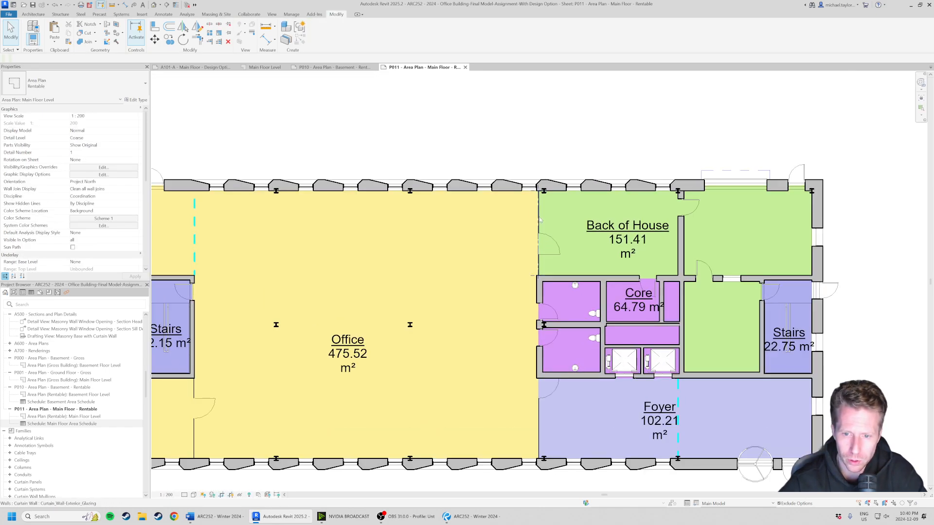
scroll(530, 177, "up", 1)
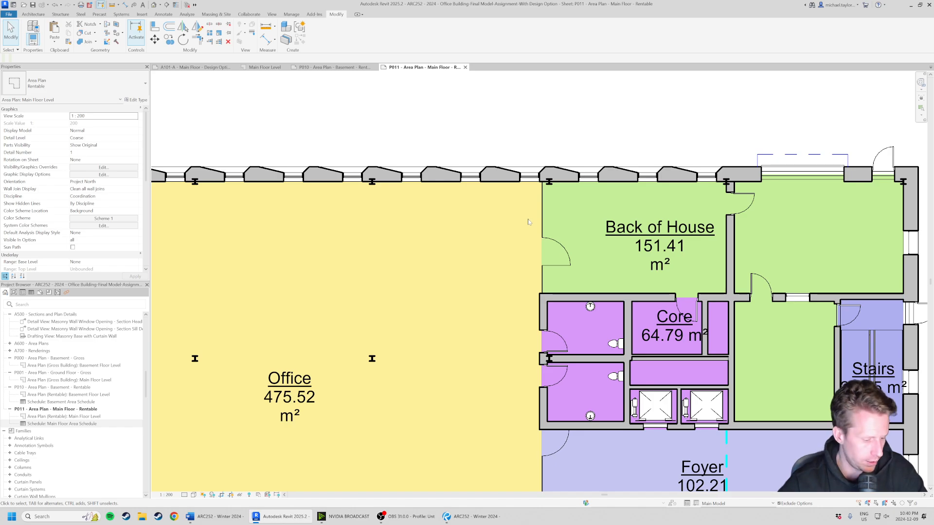
scroll(536, 215, "up", 1)
scroll(538, 240, "down", 2)
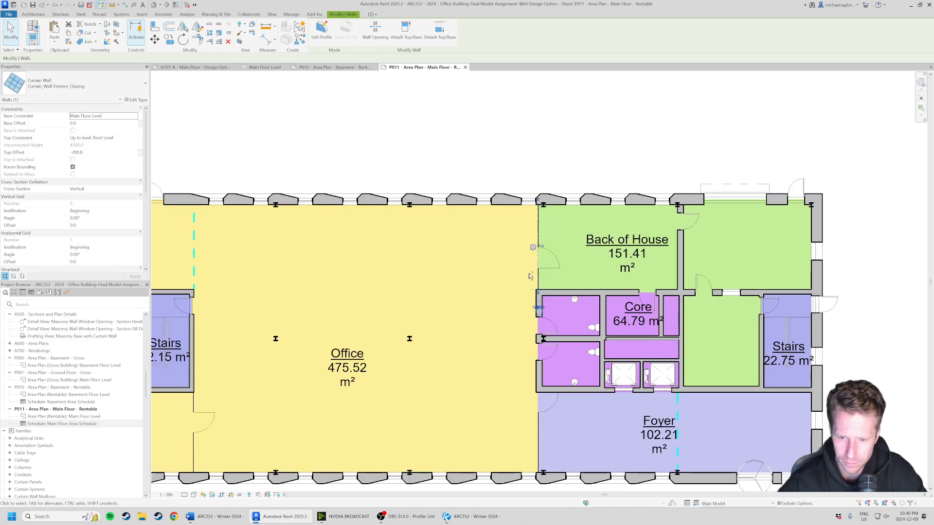
left_click_drag(534, 247, 541, 425)
left_click(540, 422, "ctrl")
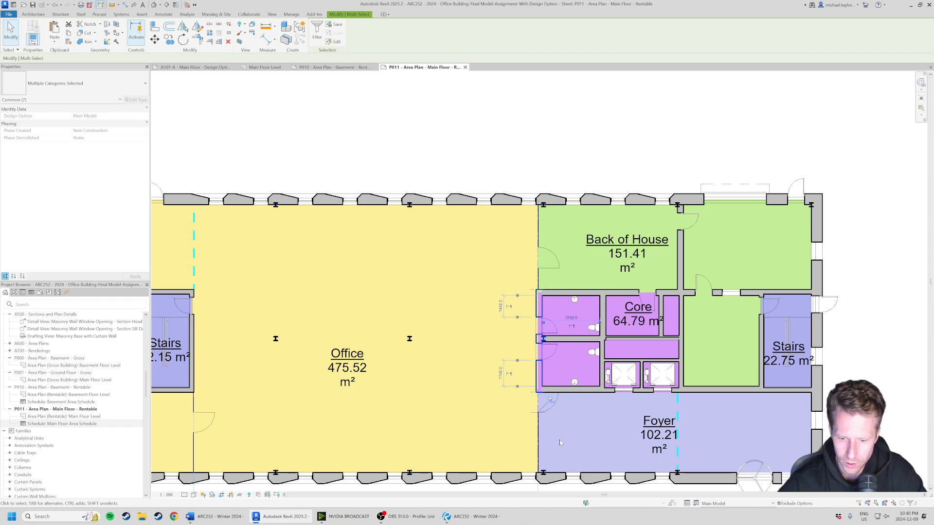
key("m")
key("v")
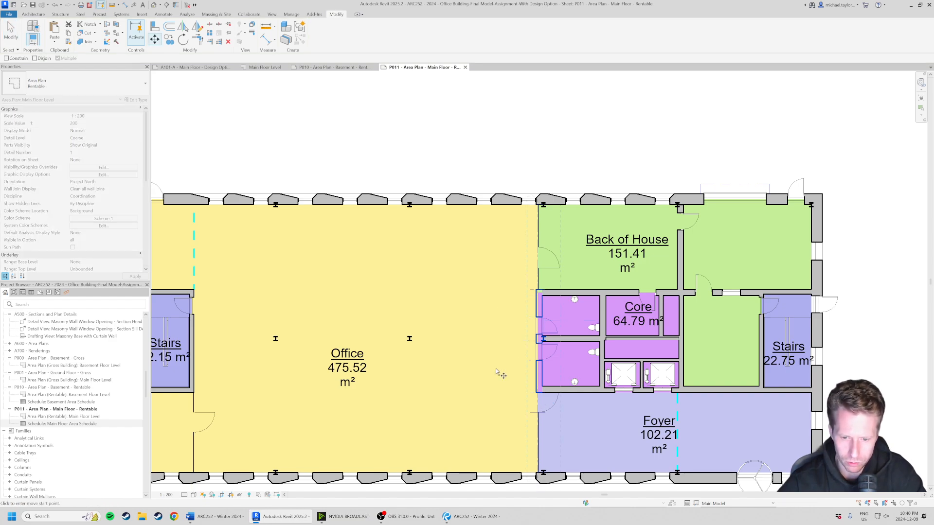
left_click(501, 370)
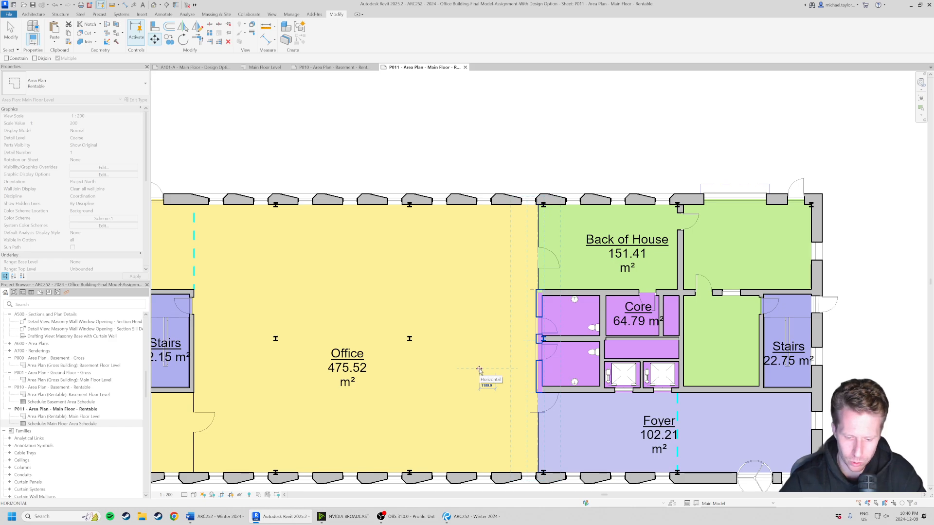
type("1200")
key("Return")
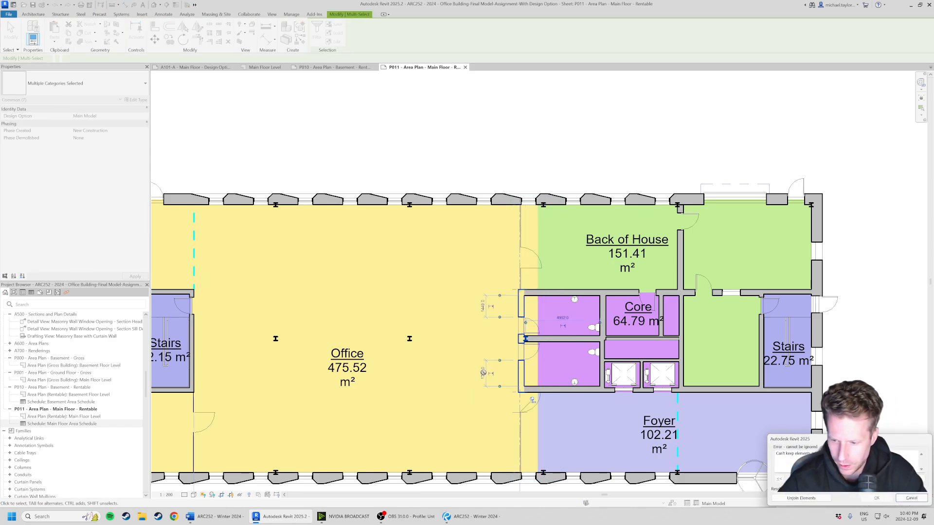
left_click(801, 499)
middle_click(712, 365)
middle_click(712, 365)
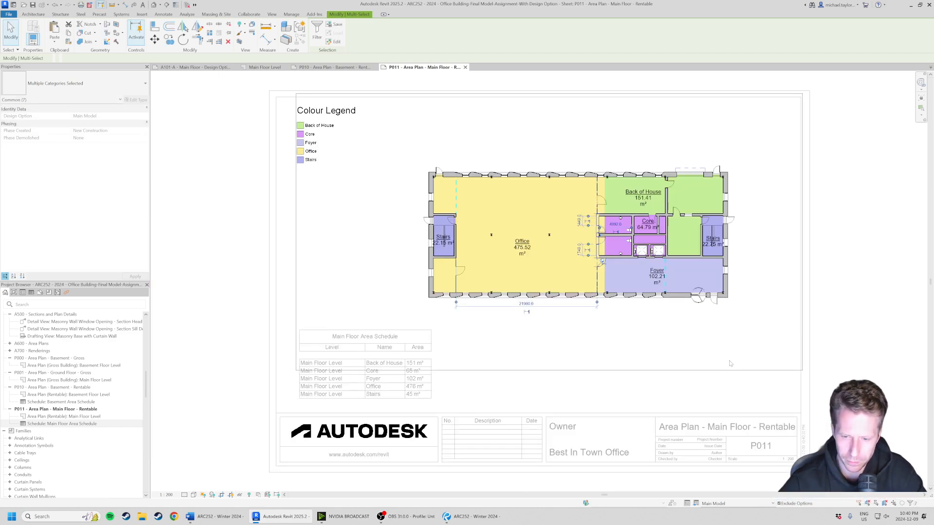
left_click(640, 345)
Inspect the Core and Back of House areas and their extents against the shifted wall line
scroll(580, 240, "up", 3)
middle_click_drag(583, 249, 445, 292)
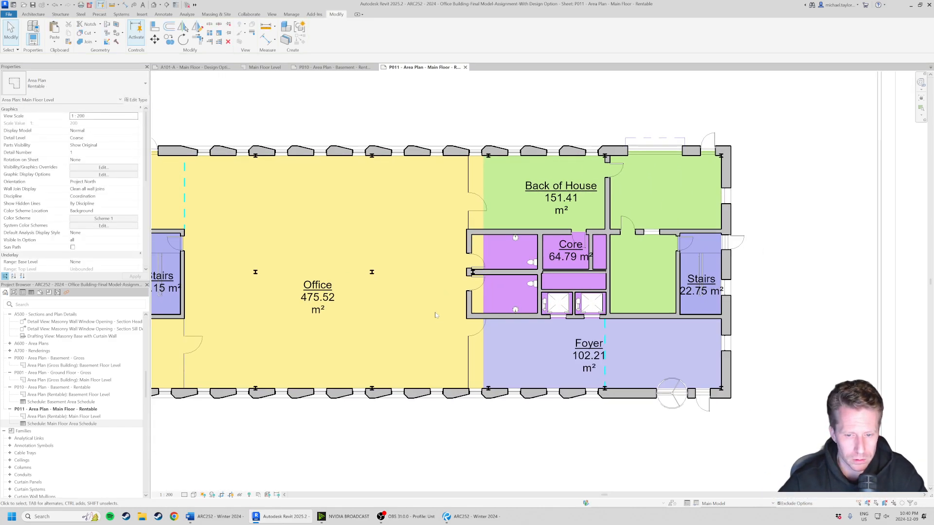
left_click(471, 258)
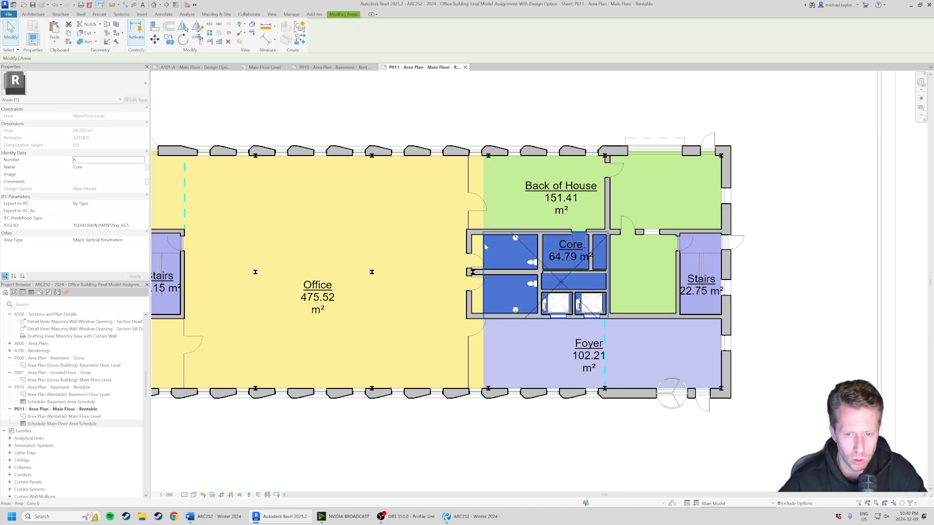
left_click(483, 182)
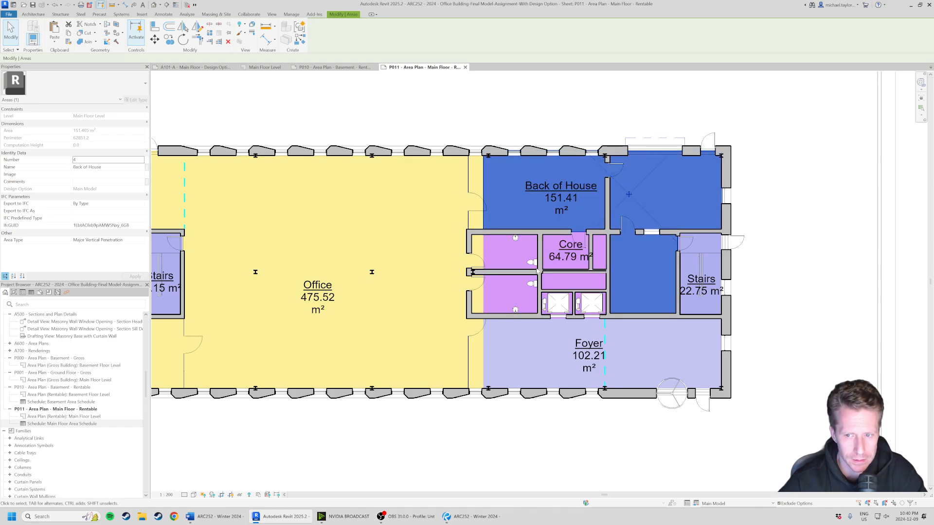
scroll(568, 239, "down", 3)
left_click(702, 275)
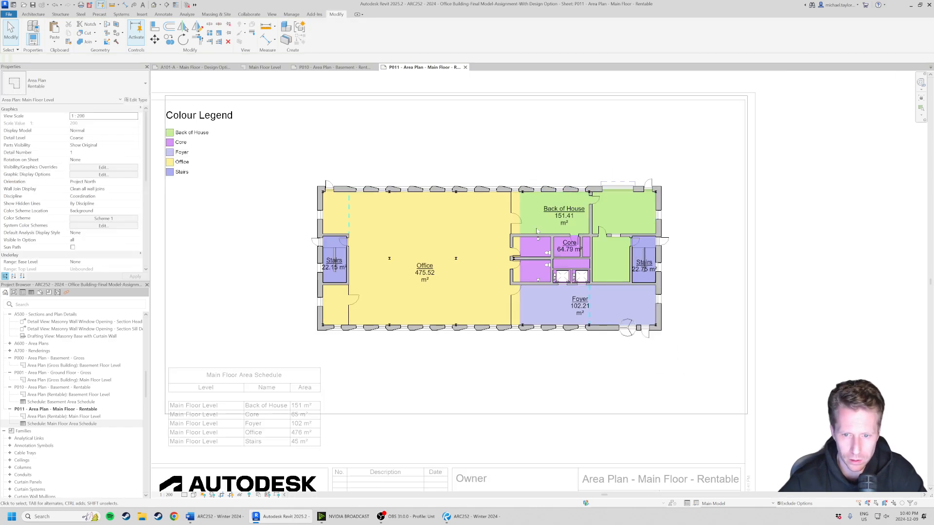
Turn on the <Area Boundary> lines in the visibility settings of the rentable Main Floor Level area plan
scroll(469, 202, "up", 2)
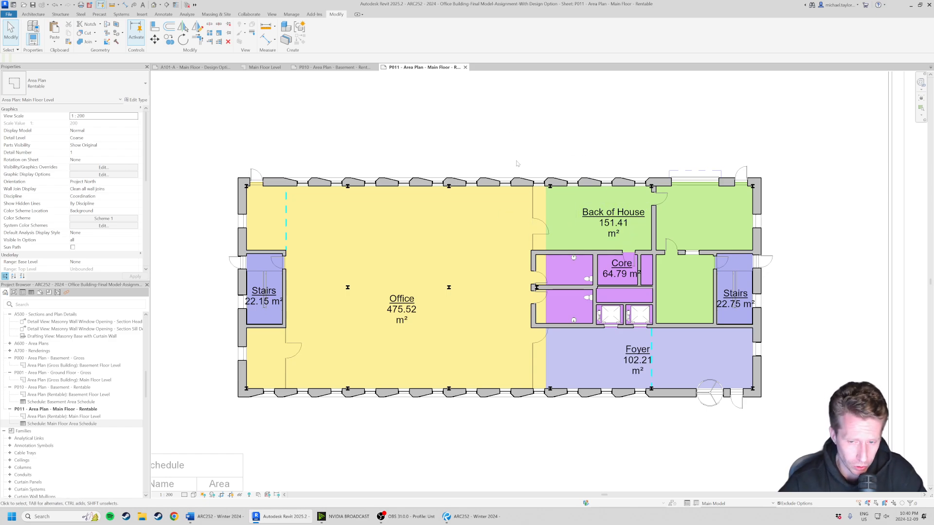
key("v")
key("g")
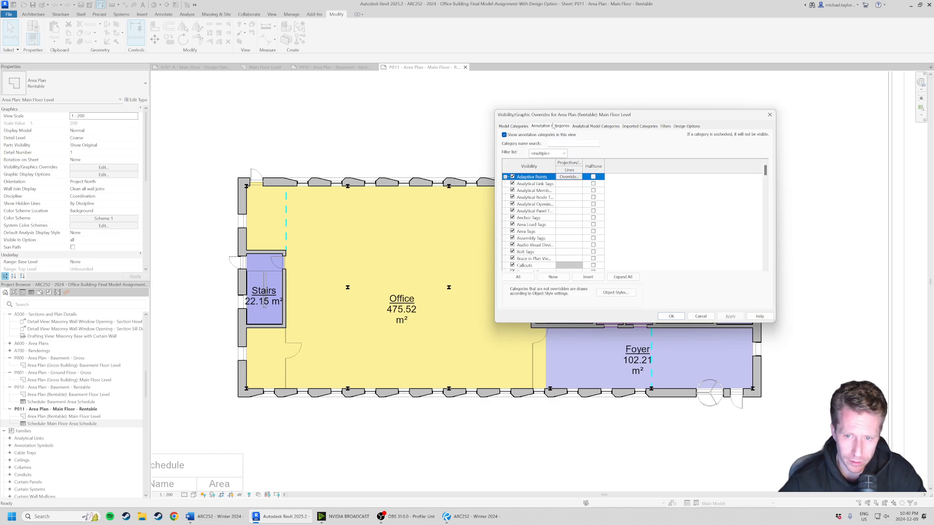
left_click(521, 226)
key("l")
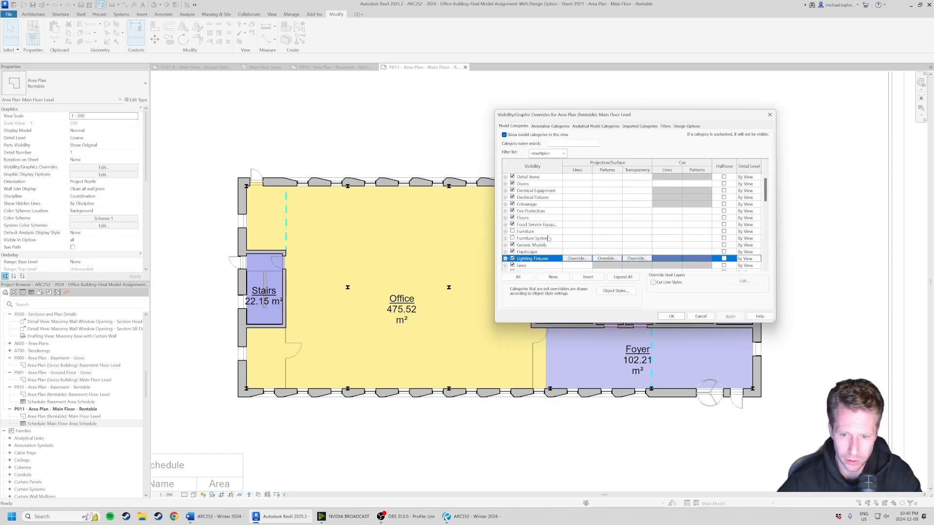
scroll(548, 238, "down", 1)
left_click(506, 238)
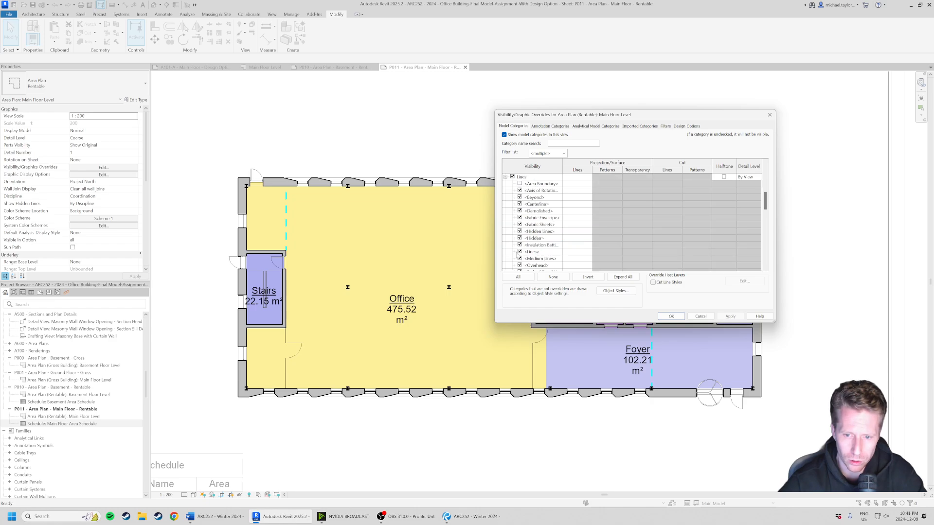
left_click(520, 184)
left_click(671, 317)
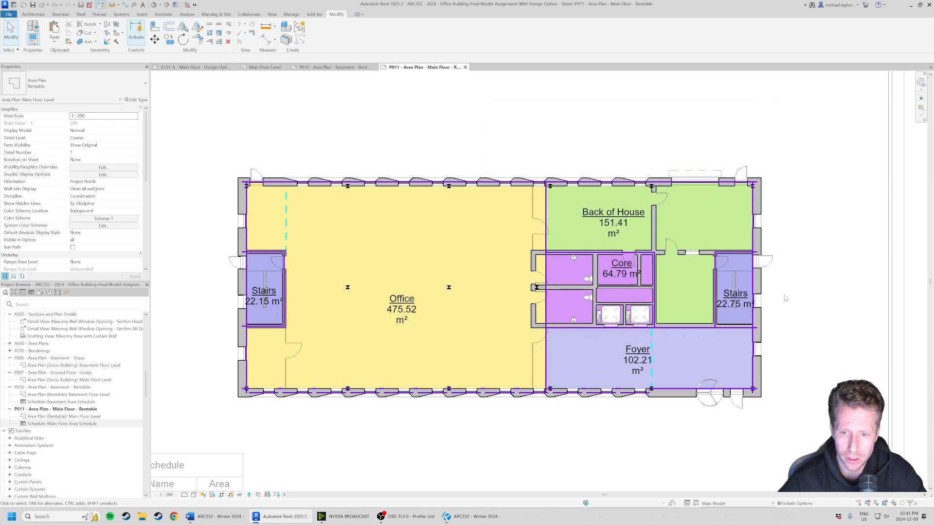
Try to align the Office's east area boundary line with the relocated wall beside the Back of House, and undo the alignment
scroll(489, 224, "up", 3)
scroll(489, 225, "up", 2)
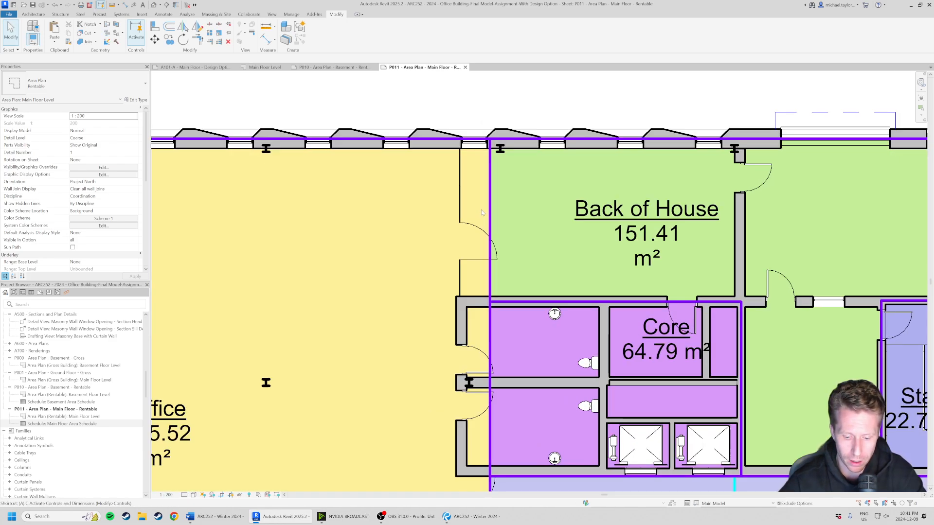
key("a")
key("l")
left_click(459, 208)
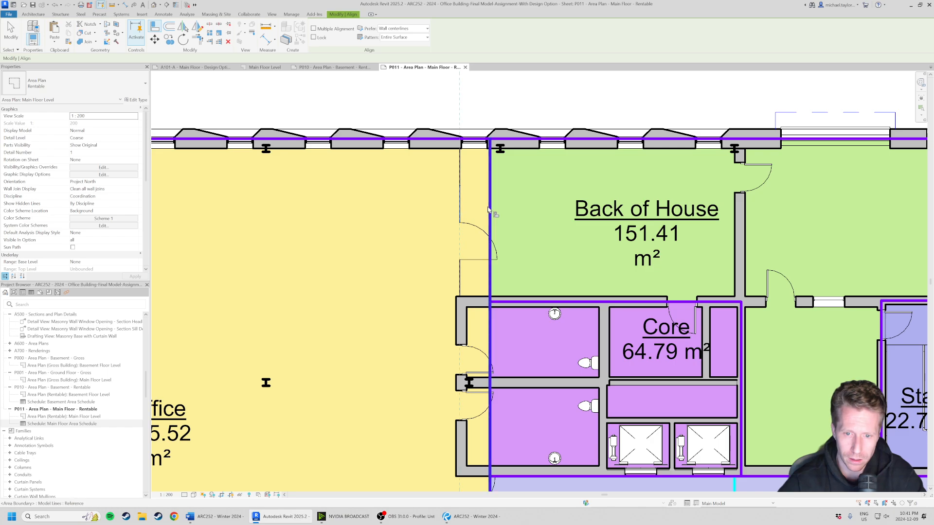
left_click(490, 210)
key("Escape")
key("Escape")
scroll(602, 255, "down", 2)
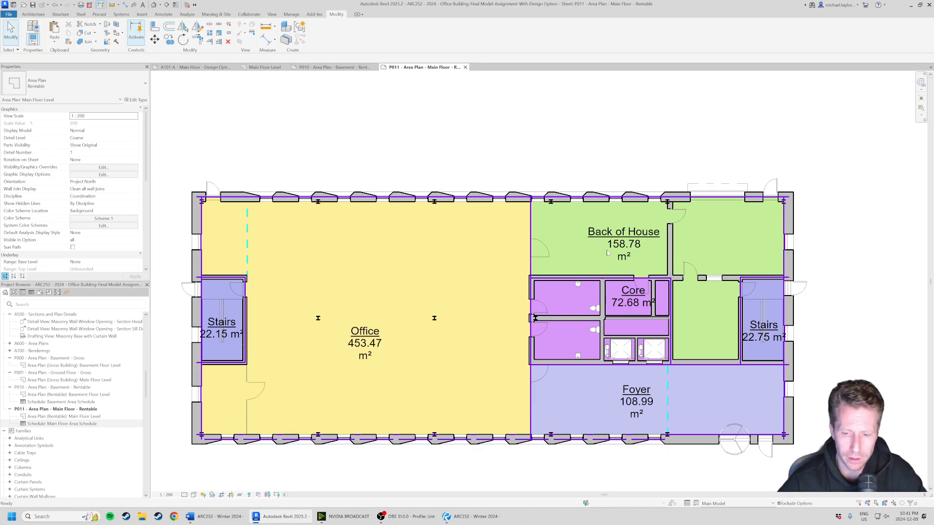
key("ctrl+z")
Compare the areas listed in the Main Floor Area Schedule with the tagged areas and boundary lines on the plan
scroll(616, 224, "down", 2)
scroll(706, 194, "down", 4)
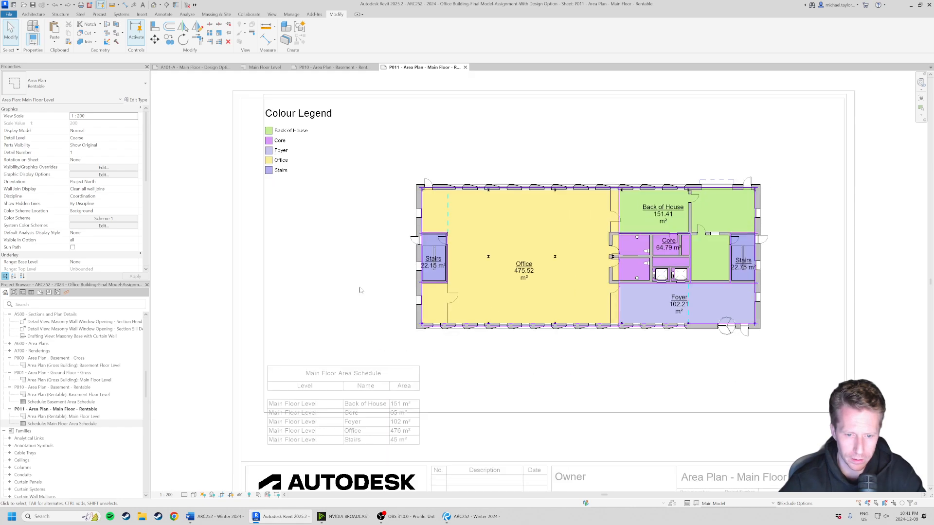
double_click(407, 436)
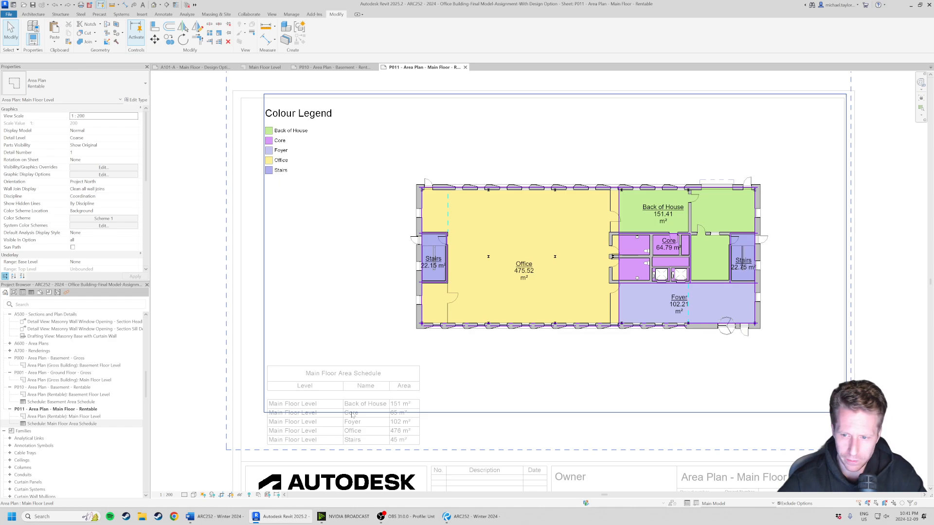
scroll(367, 425, "up", 4)
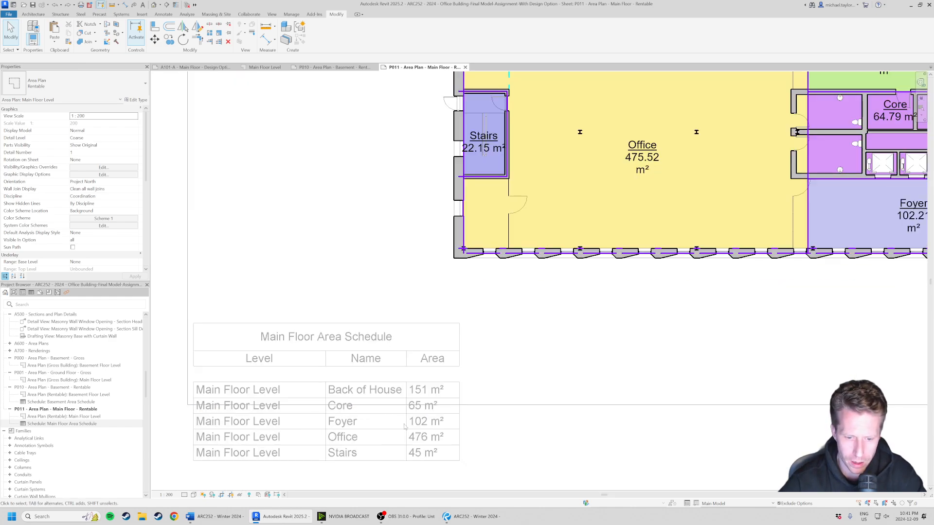
scroll(405, 427, "down", 1)
middle_click_drag(675, 309, 459, 378)
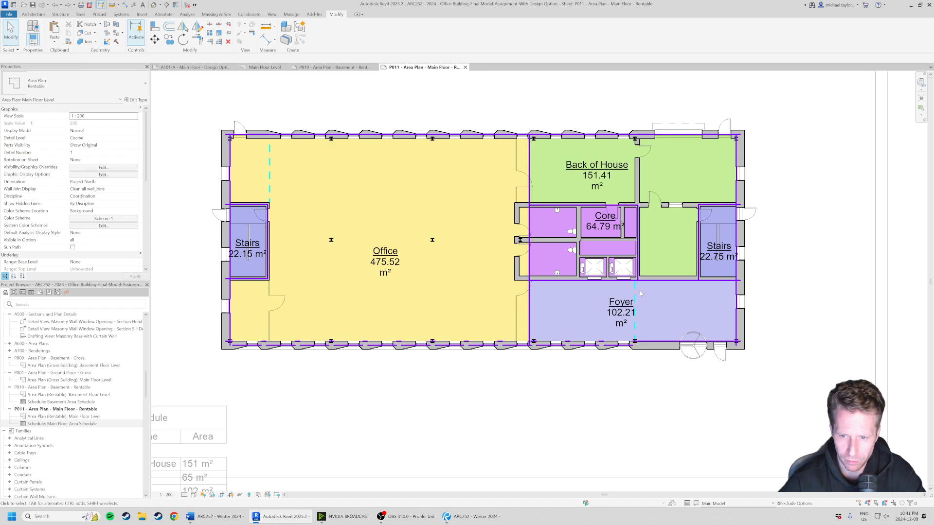
scroll(564, 234, "up", 3)
middle_click_drag(603, 224, 579, 264)
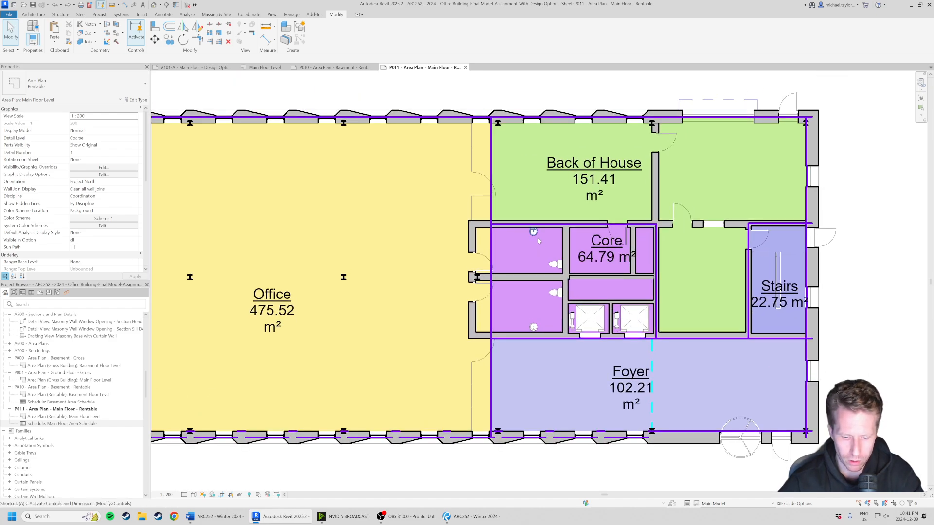
Align the area boundary line between the Office and the Back of House, Core and Foyer with the relocated wall
key("a")
key("l")
left_click(491, 211)
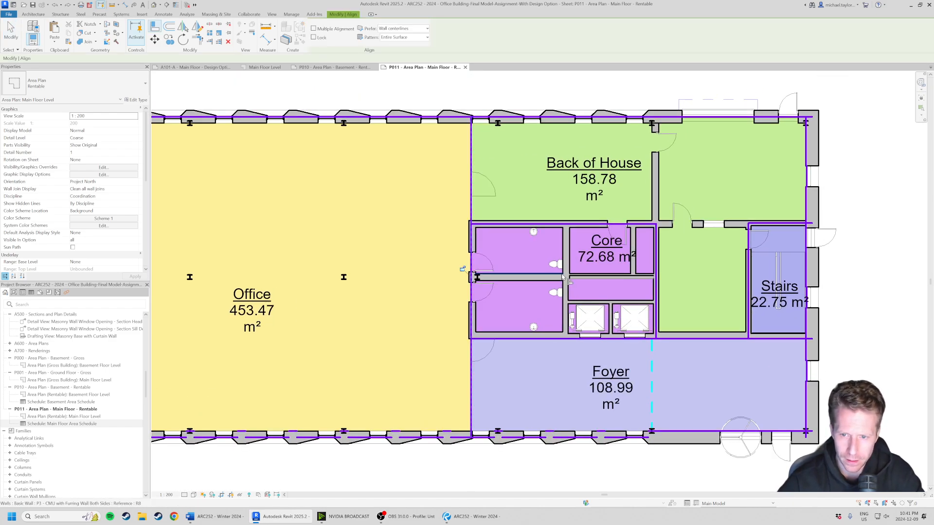
key("Escape")
key("Escape")
scroll(485, 295, "down", 3)
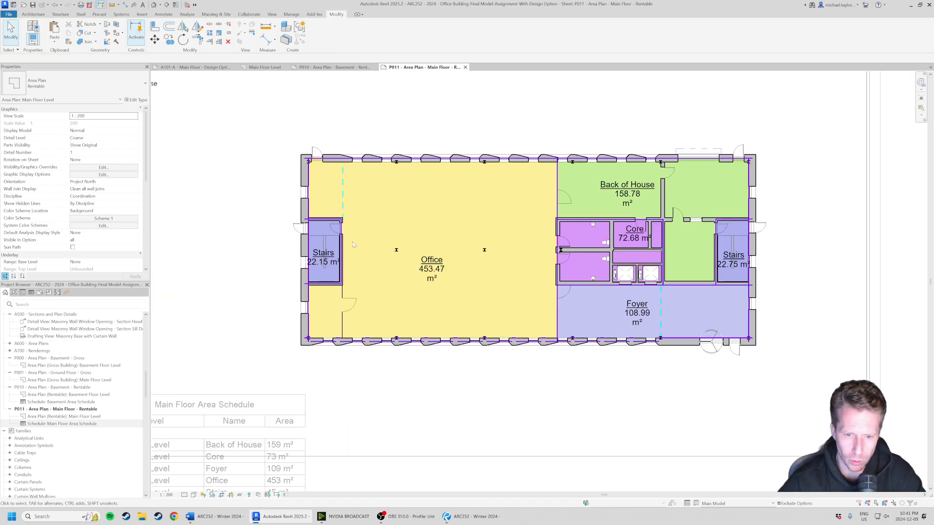
scroll(582, 273, "down", 3)
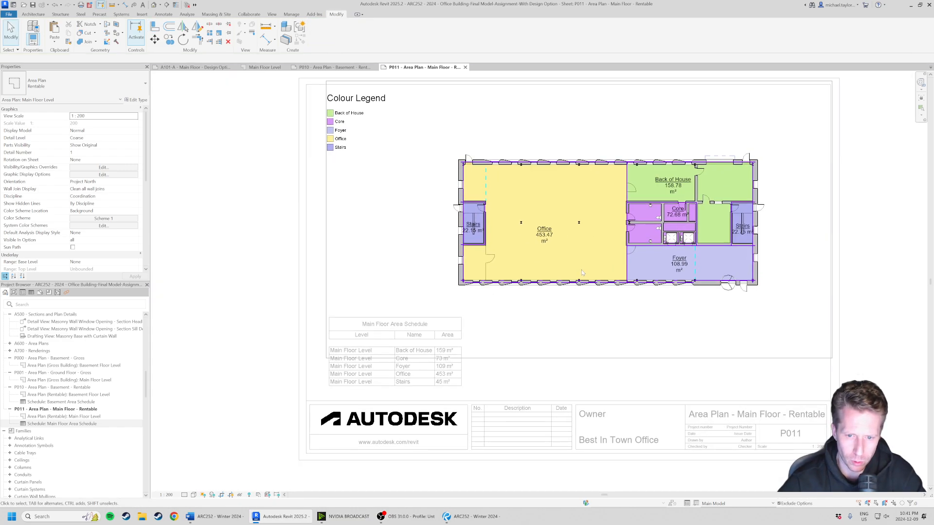
Turn off the <Area Boundary> lines in the visibility settings of the rentable Main Floor Level area plan
scroll(733, 103, "up", 2)
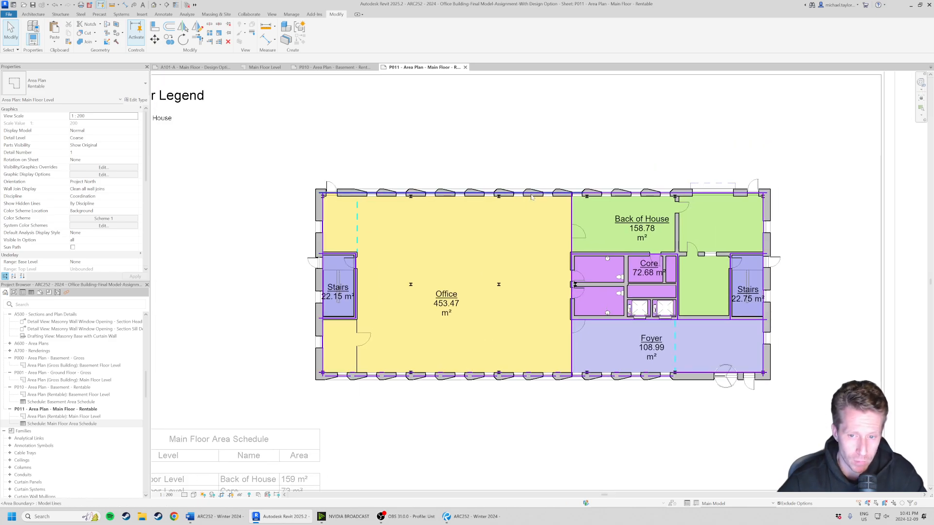
key("v")
key("g")
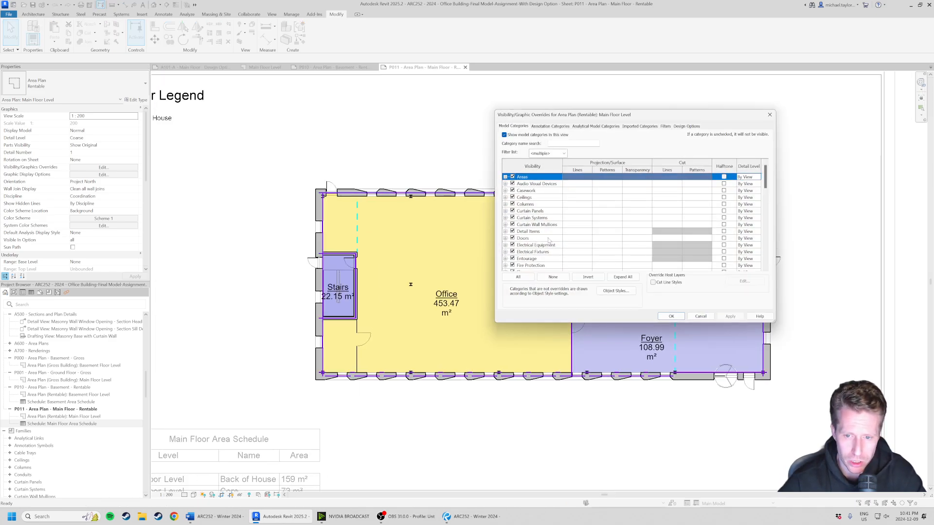
left_click(549, 239)
key("l")
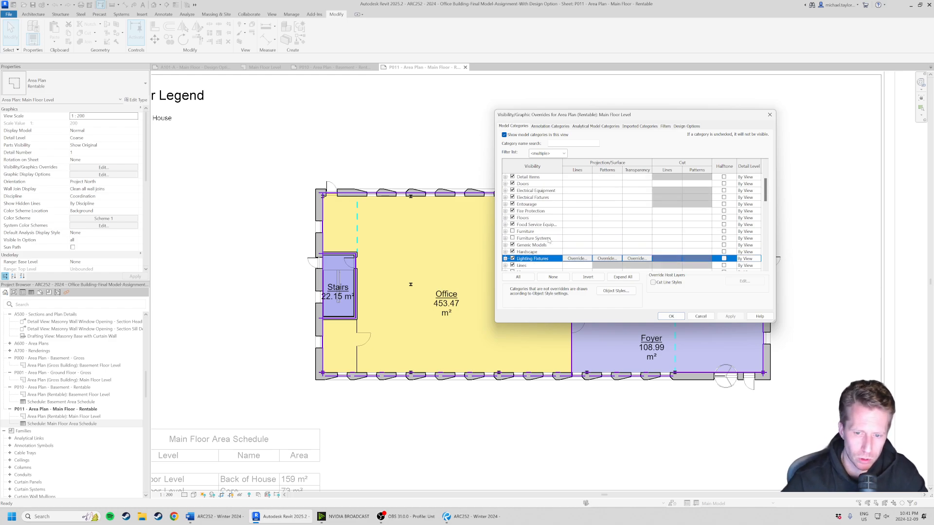
scroll(548, 240, "down", 1)
left_click(506, 245)
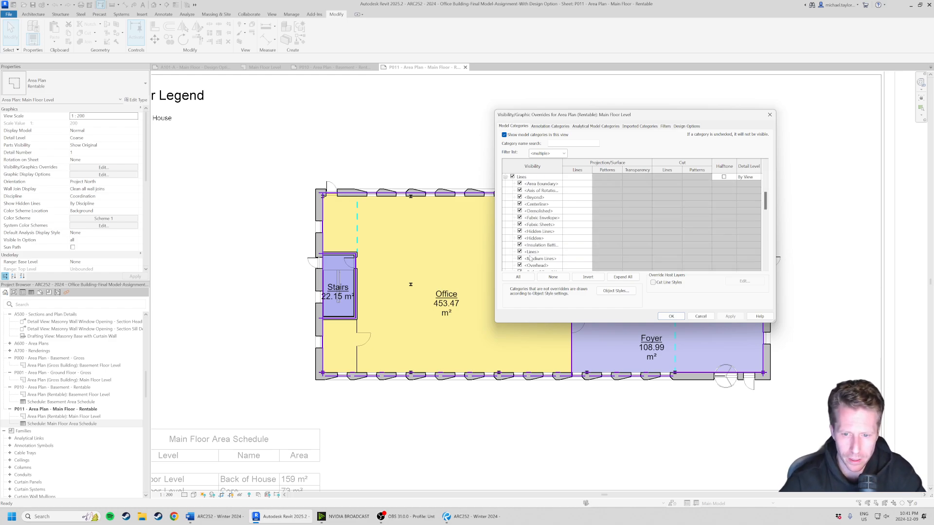
left_click(520, 183)
key("Return")
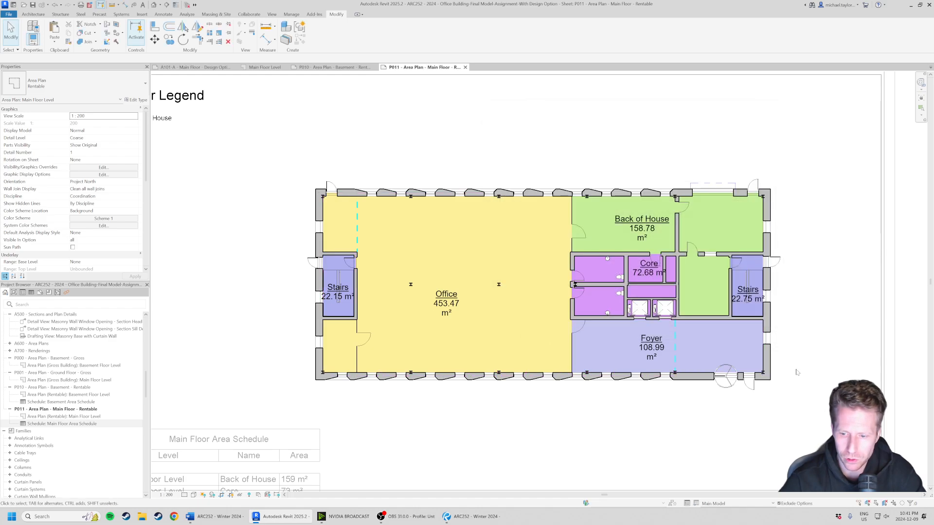
Deactivate the area plan viewport to return to sheet P011
middle_click_drag(581, 200, 545, 217)
scroll(561, 202, "down", 2)
double_click(810, 321)
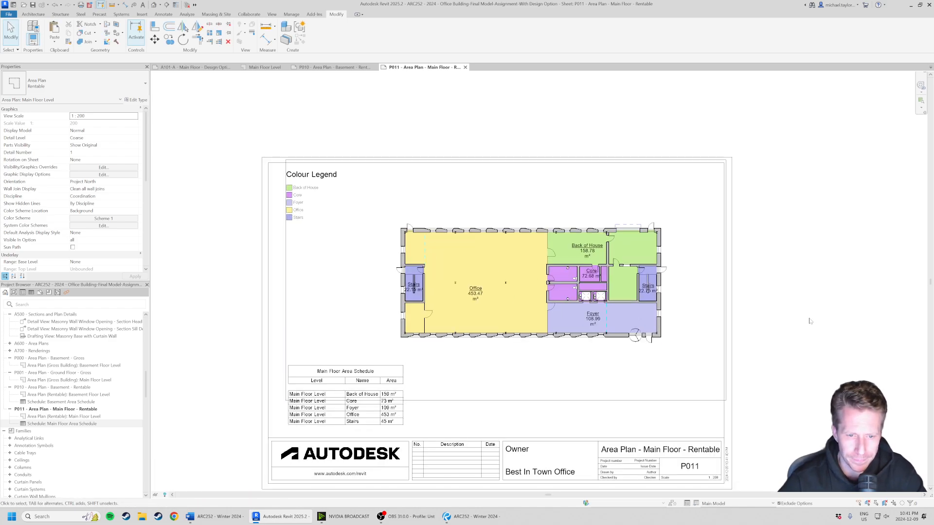
scroll(421, 274, "up", 1)
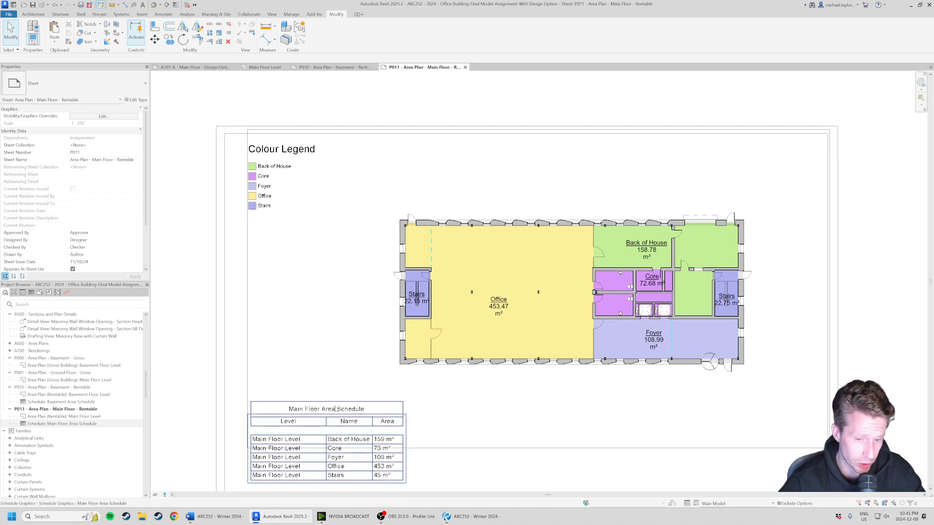
scroll(383, 222, "down", 2)
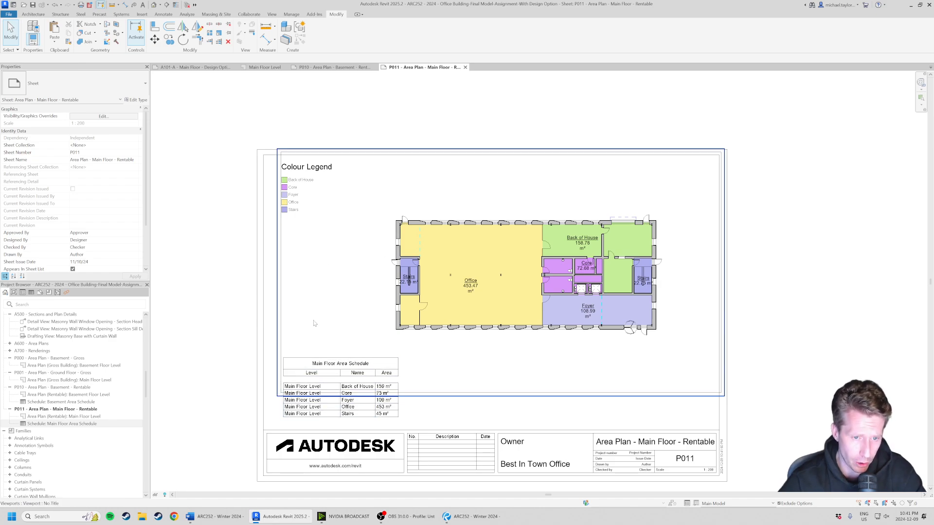
scroll(398, 314, "up", 1)
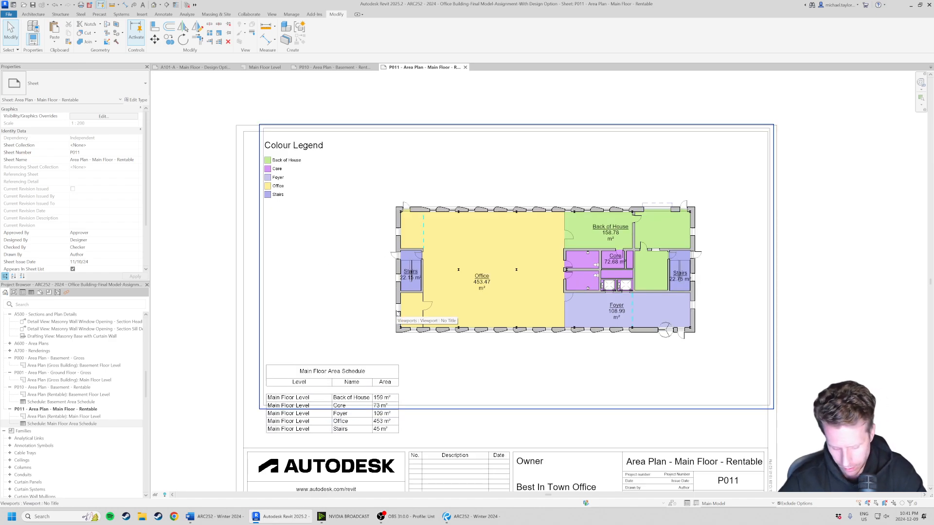
scroll(262, 336, "down", 1)
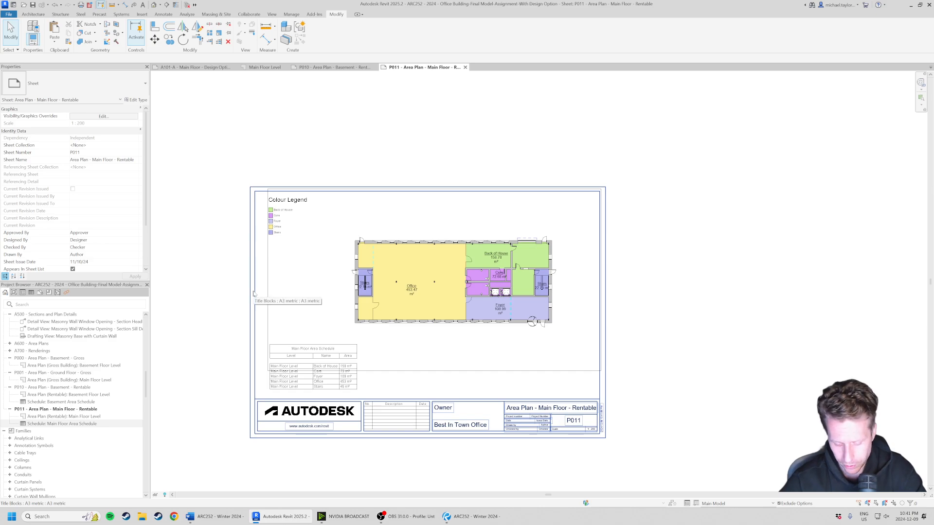
scroll(253, 293, "up", 1)
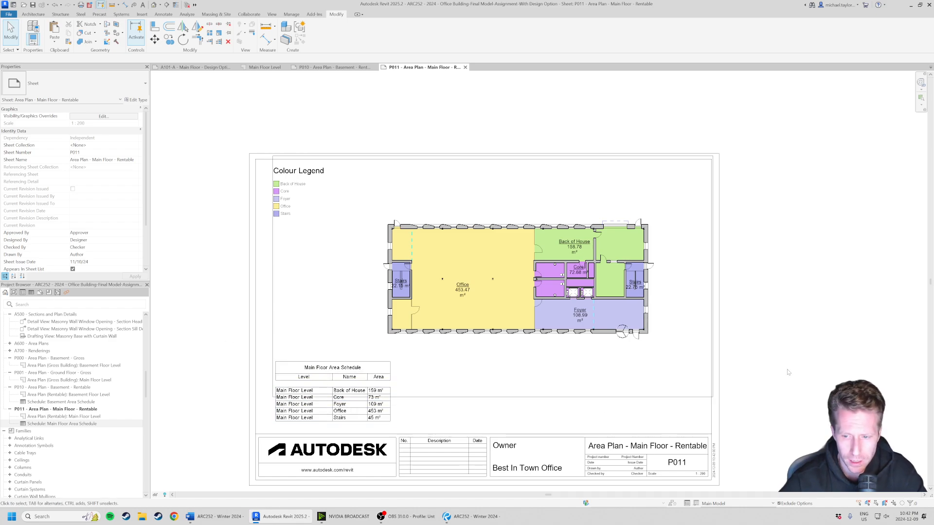
middle_click_drag(632, 303, 492, 358)
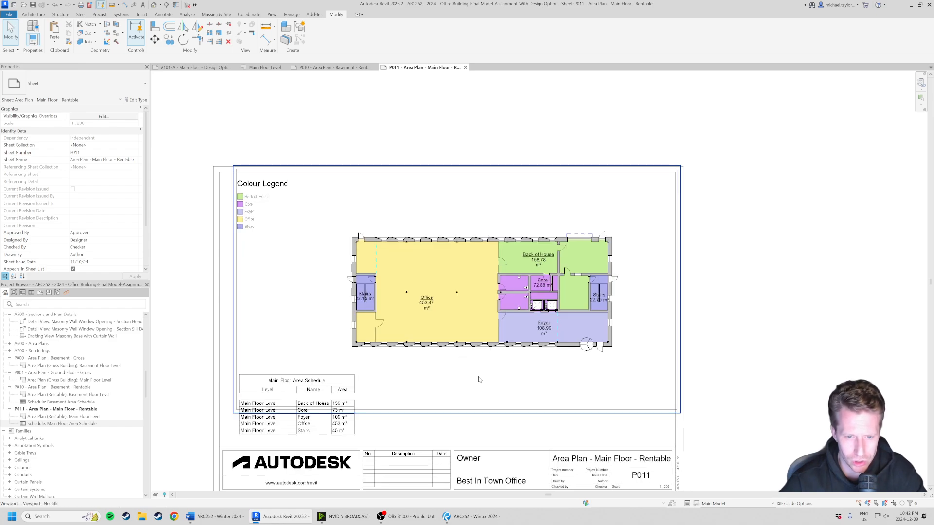
scroll(481, 382, "up", 1)
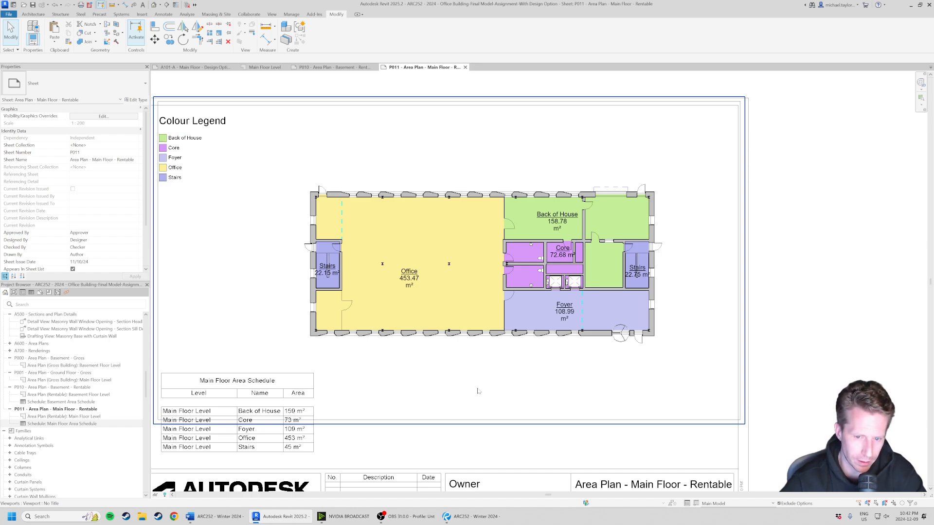
Reactivate the area plan viewport and make Option 1 - No Vestibule the active design option, dismissing the save reminder
right_click(490, 373)
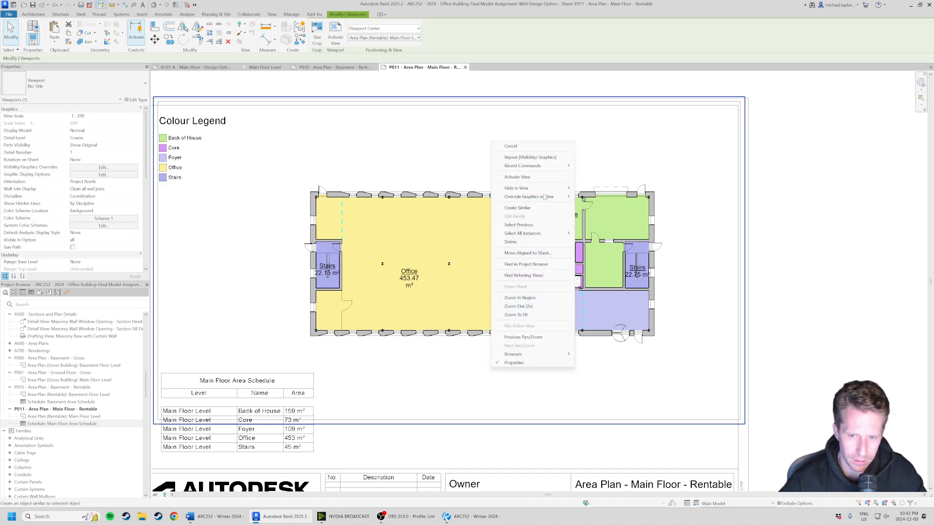
left_click(517, 177)
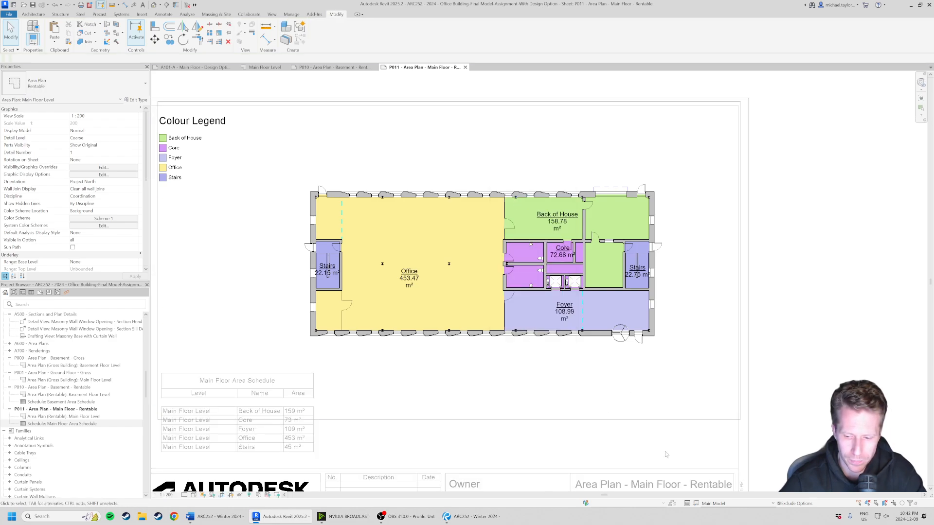
left_click(739, 504)
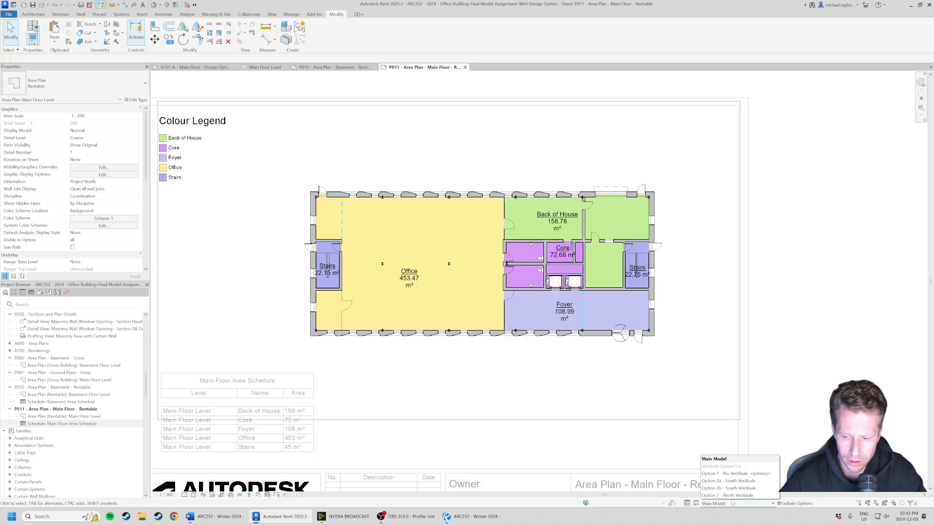
left_click(751, 476)
left_click(460, 258)
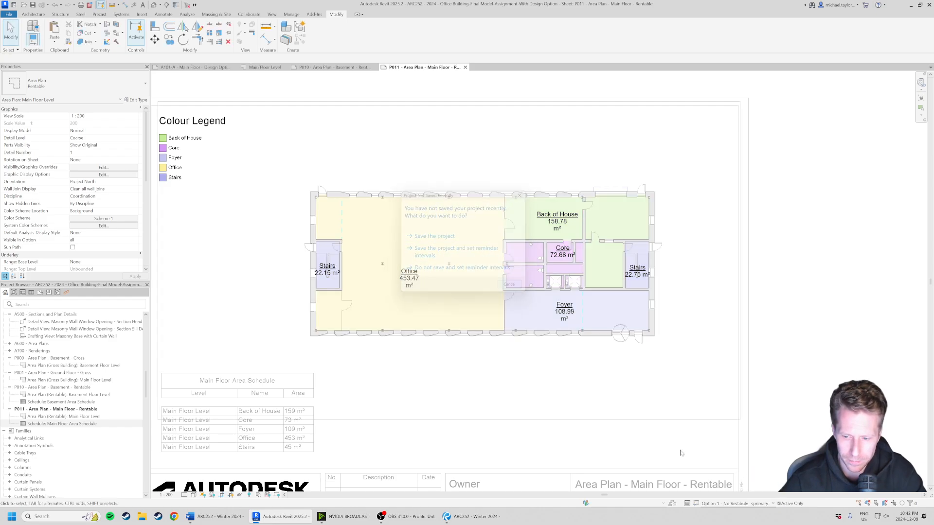
Preview Option 2a - South Vestibule and Option 2b - South Vestibule on the rentable main floor area plan by making each one active in turn
left_click(739, 505)
left_click(745, 484)
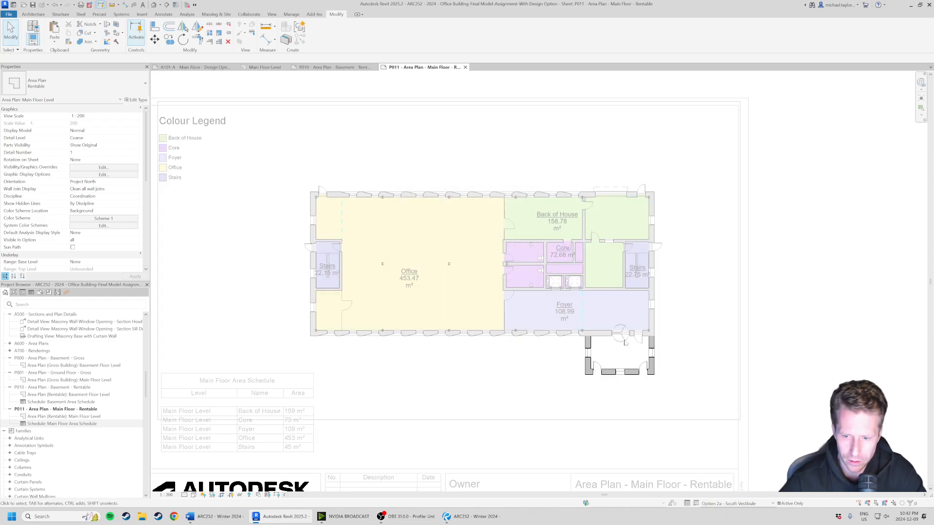
scroll(563, 299, "down", 1)
left_click(737, 504)
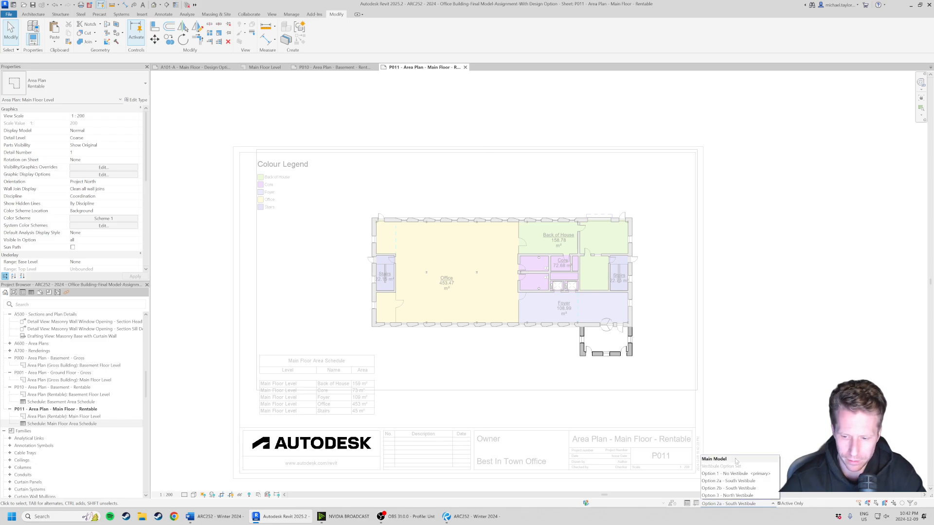
left_click(730, 489)
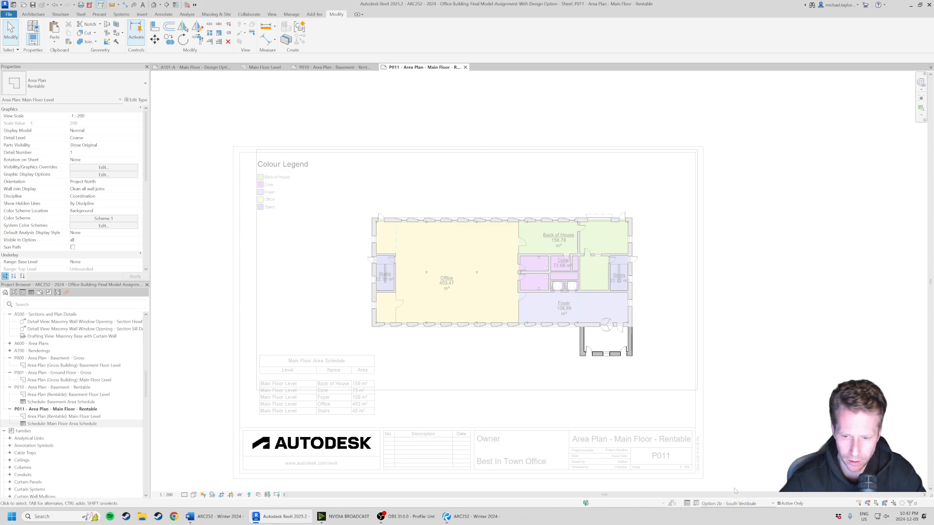
Preview Option 1 - No Vestibule and Option 3 - North Vestibule on the area plan by making each the active design option
left_click(733, 505)
left_click(730, 475)
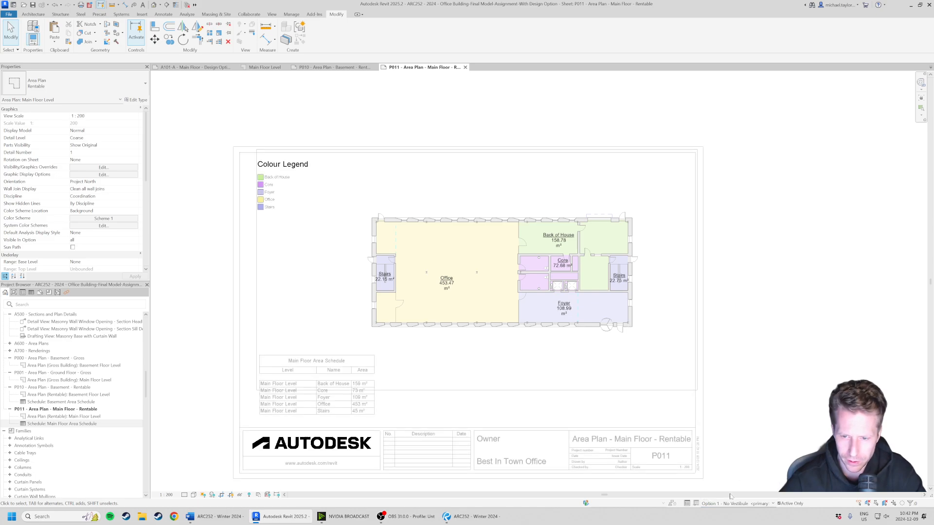
left_click(731, 505)
left_click(730, 496)
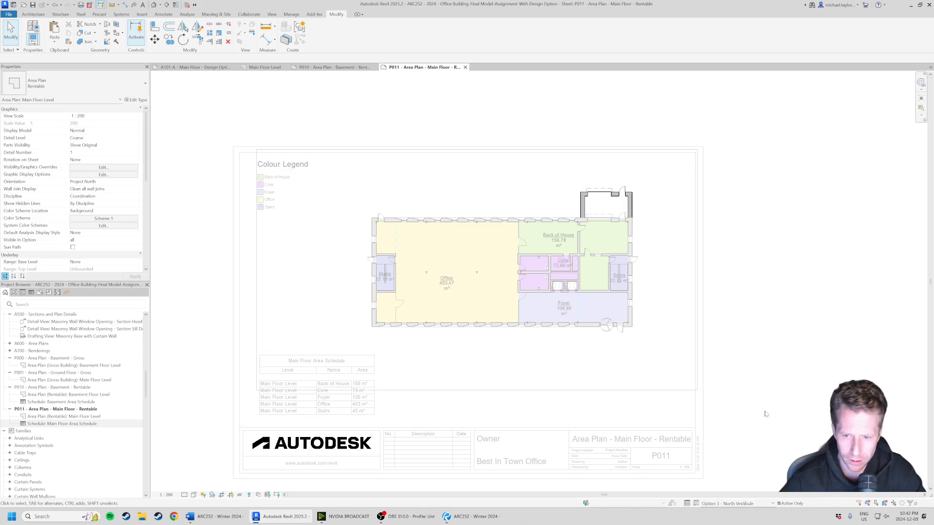
Set the active design option back to Main Model and deactivate the area plan viewport to return to sheet P011
left_click(729, 504)
left_click(729, 459)
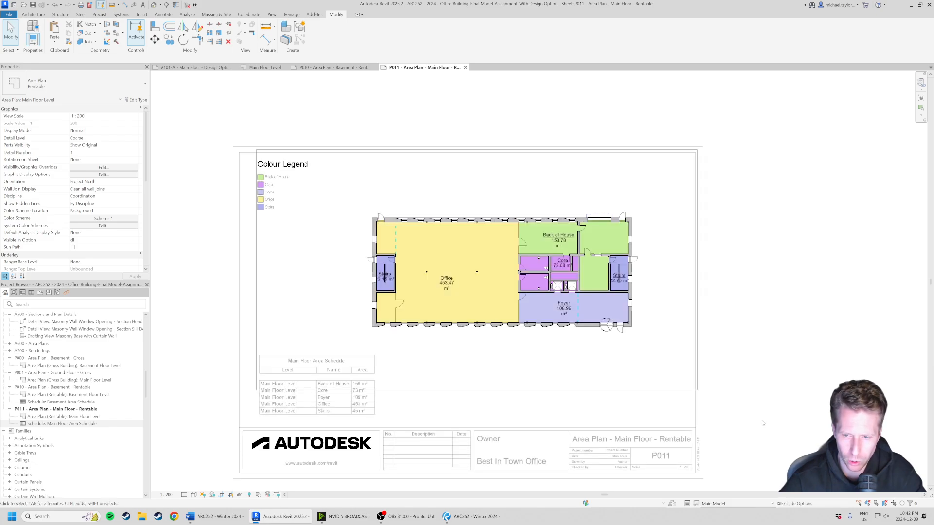
scroll(727, 243, "down", 2)
double_click(804, 273)
scroll(715, 251, "up", 2)
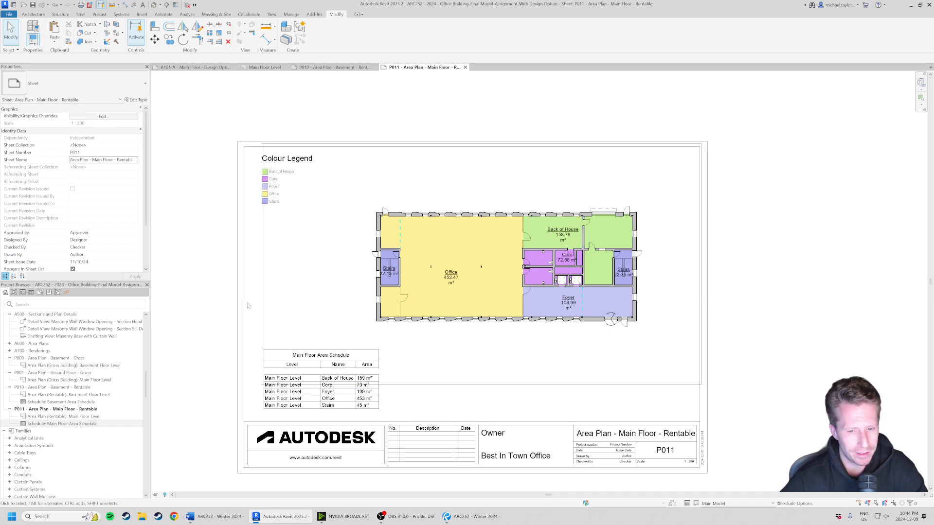
key("Escape")
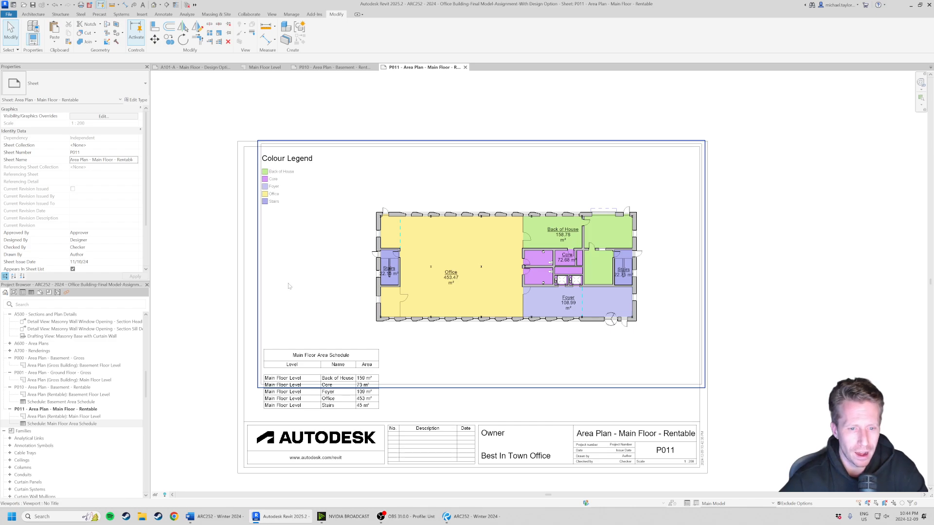